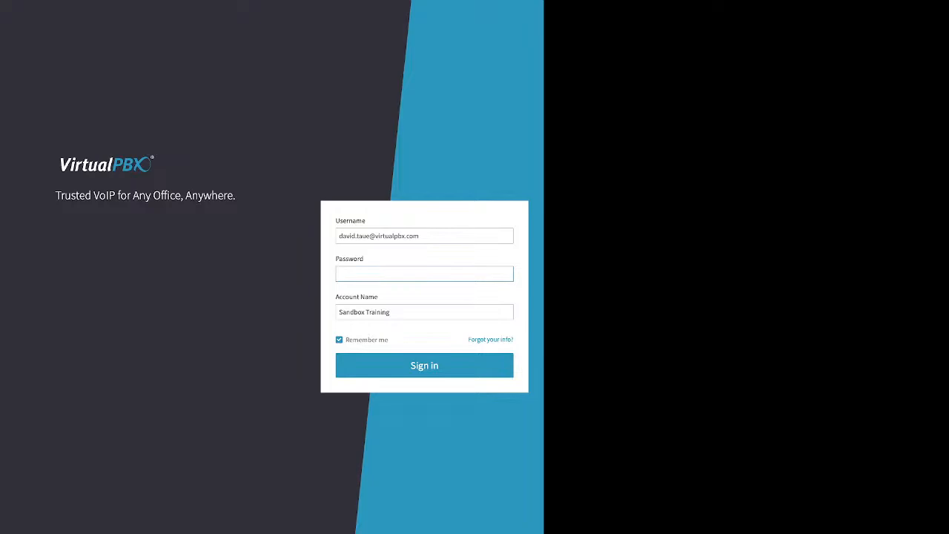
Review the password recovery form and its account name and phone number options, and return to the sign-in form.
left_click_drag(468, 340, 512, 340)
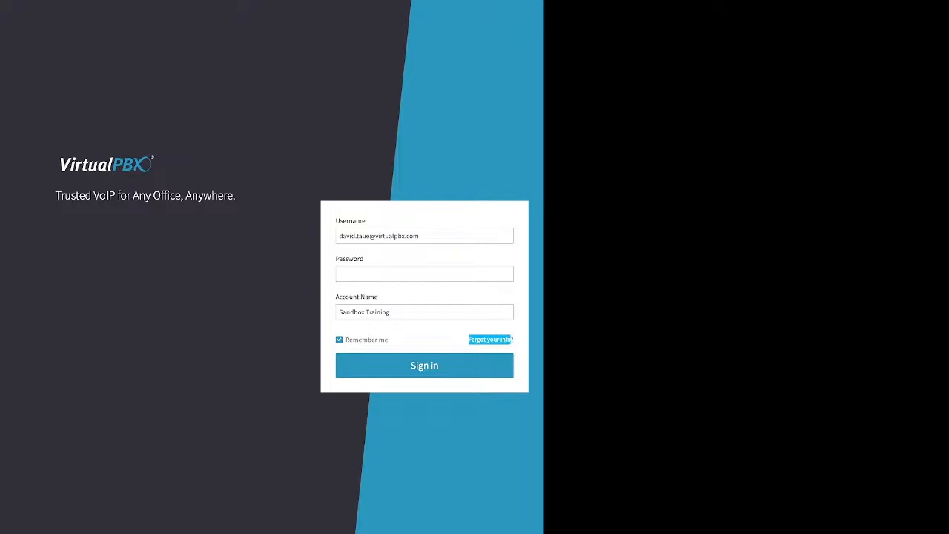
left_click(490, 340)
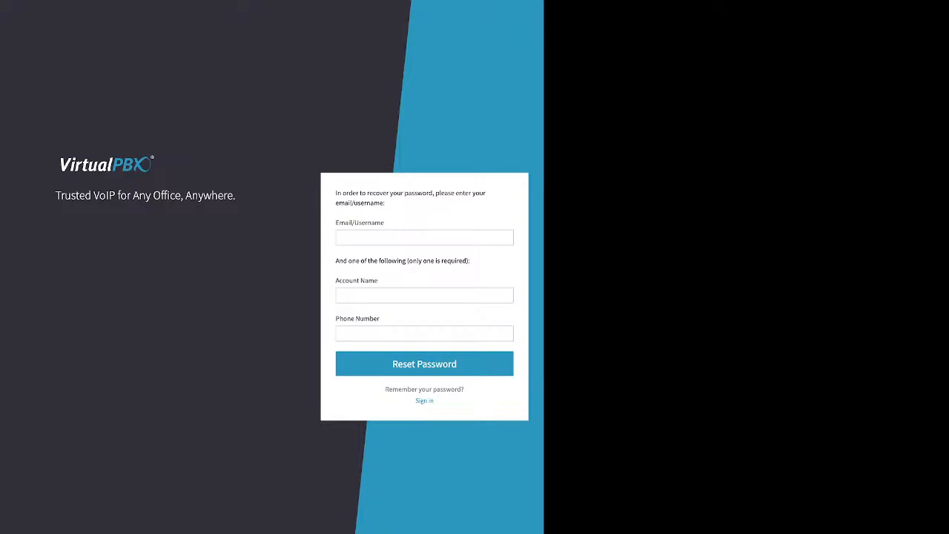
left_click_drag(471, 260, 336, 280)
left_click_drag(381, 318, 336, 318)
left_click(424, 401)
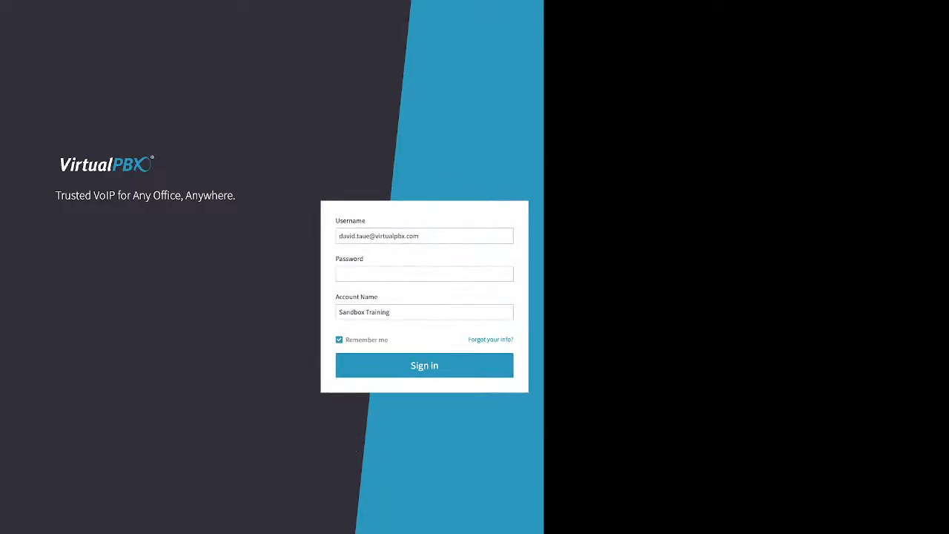
Enter the account password and sign in to the Sandbox Training account with Remember me enabled.
left_click(425, 273)
type("•••••••")
left_click_drag(389, 340, 346, 340)
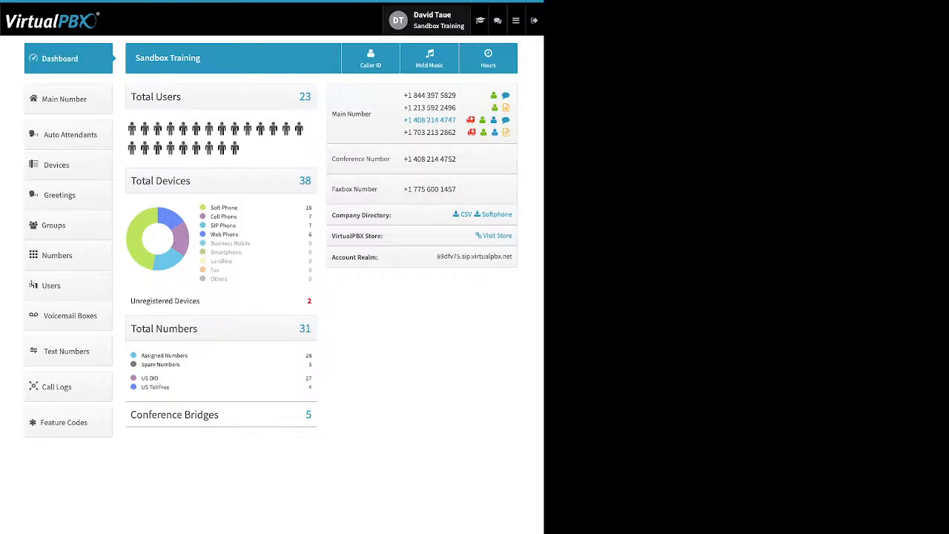
View the password change form in the user's profile settings and close it without changes.
left_click(438, 20)
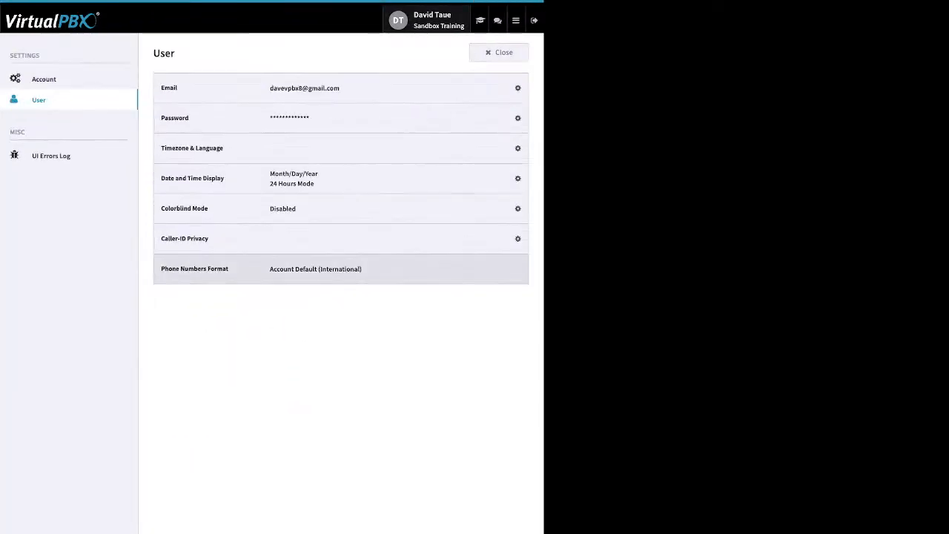
left_click(518, 118)
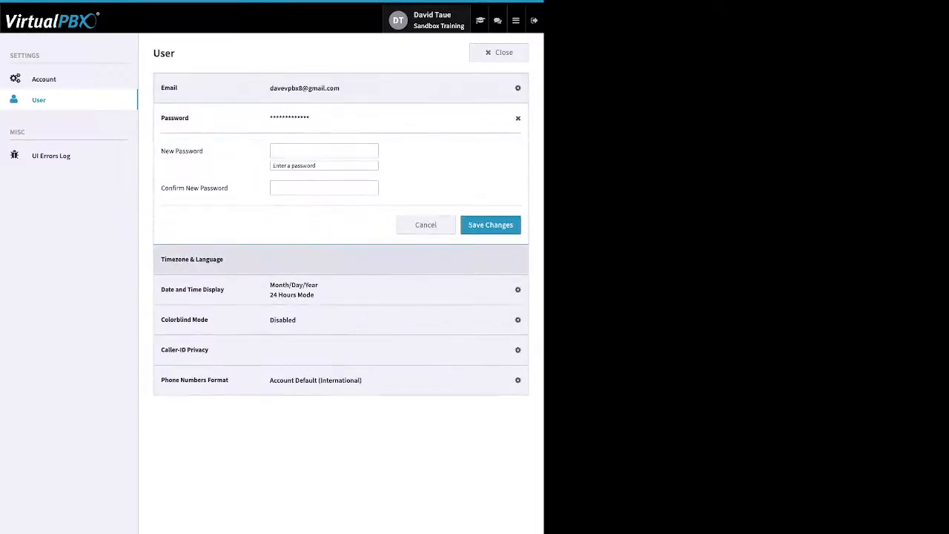
left_click(509, 118)
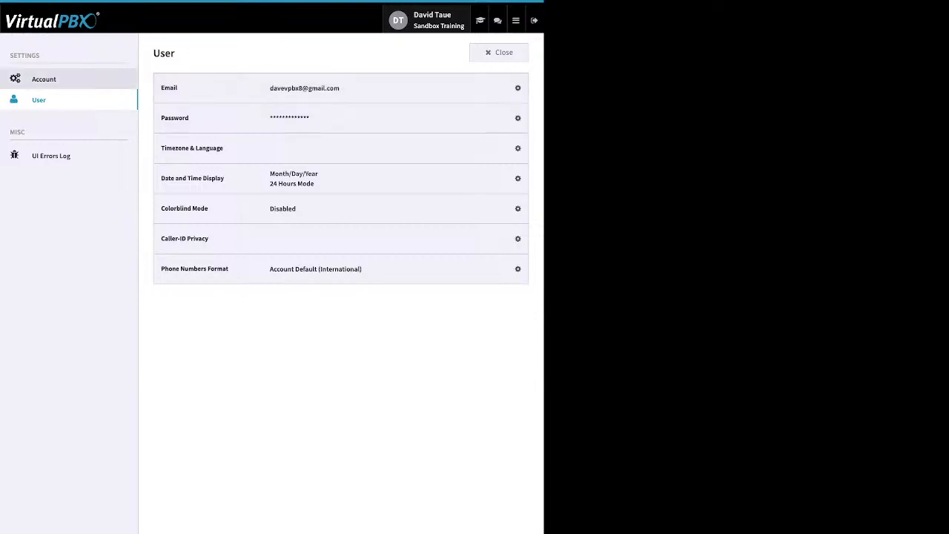
Review the account's timezone and language options without changing them, and return to the dashboard.
left_click(43, 79)
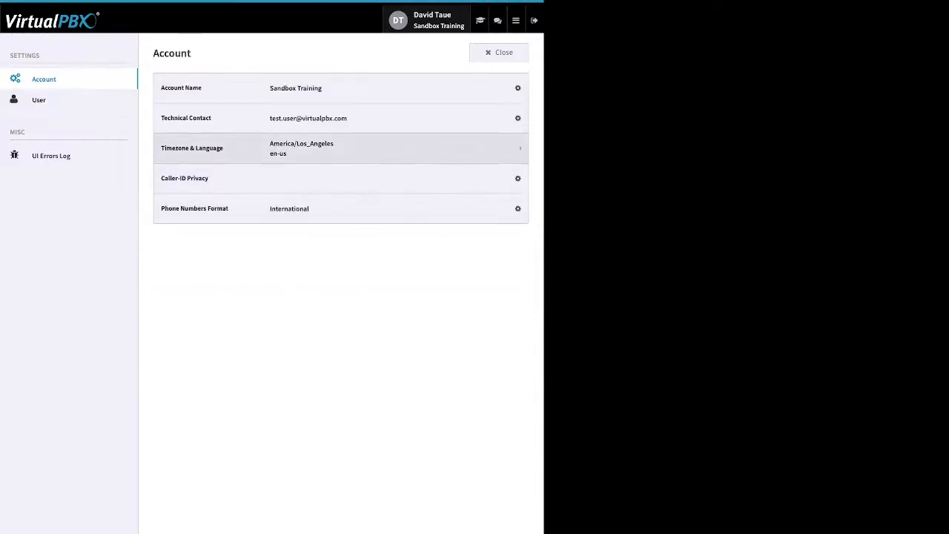
left_click(511, 148)
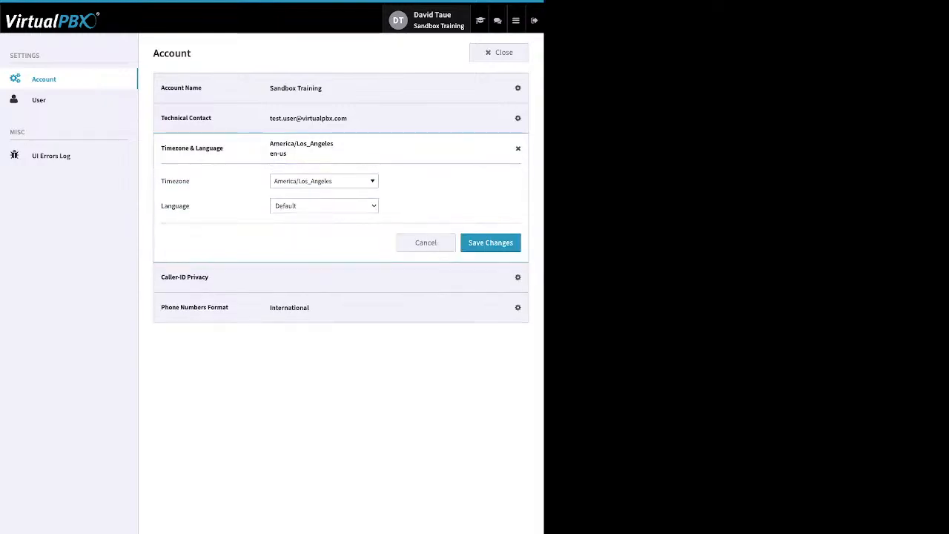
left_click(324, 181)
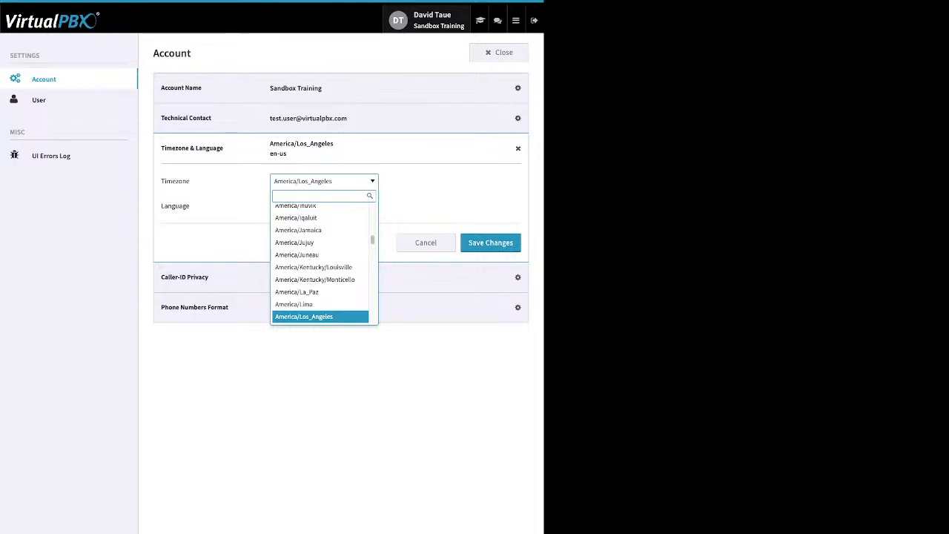
scroll(320, 263, "up", 1)
key("Escape")
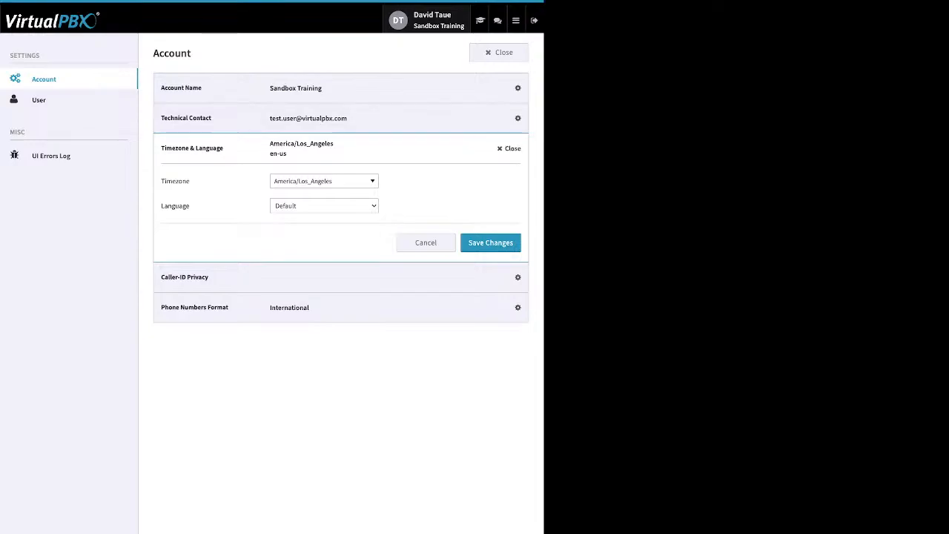
left_click(509, 148)
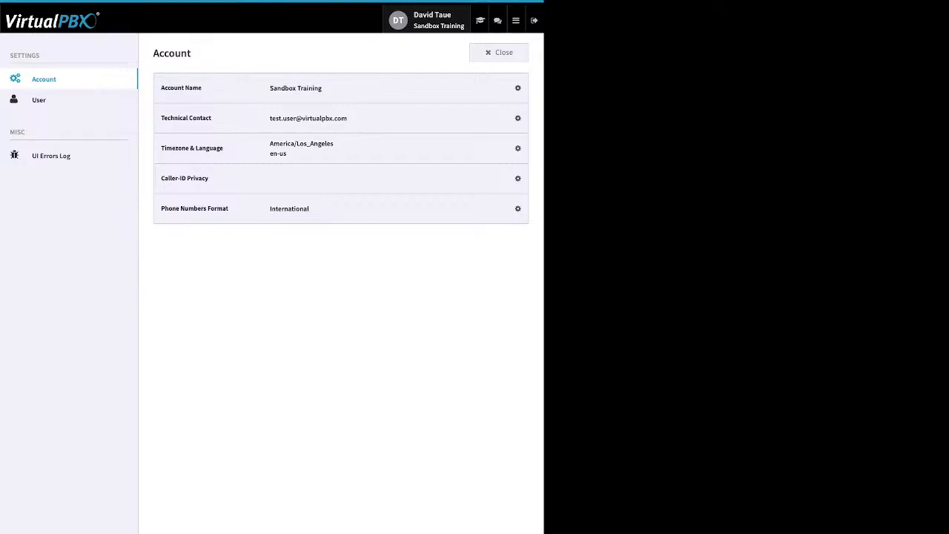
left_click(499, 52)
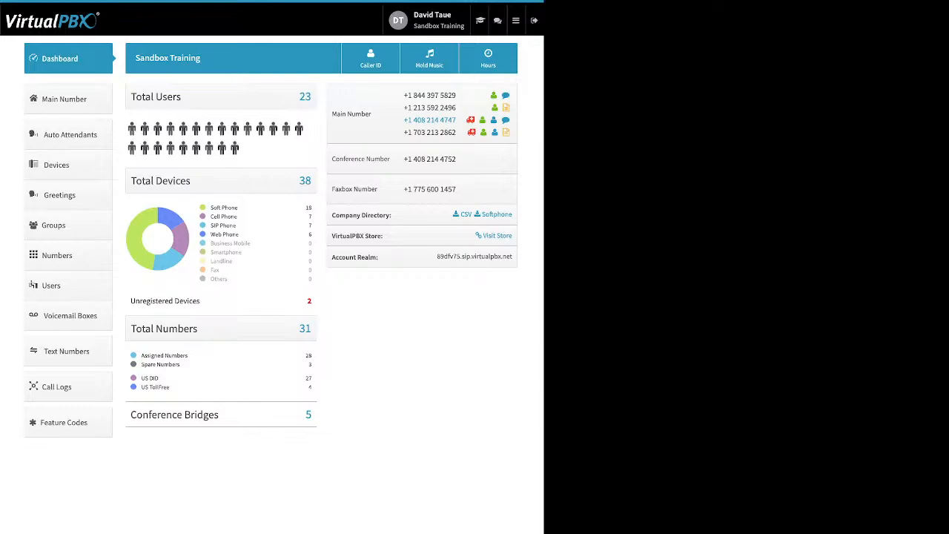
Examine the dashboard's Total Devices breakdown by device type, including soft, cell, SIP and web phones, plus unregistered devices.
left_click(516, 21)
left_click_drag(238, 207, 211, 207)
left_click(224, 209)
left_click_drag(213, 208, 238, 209)
left_click_drag(238, 216, 211, 216)
left_click_drag(238, 226, 210, 225)
left_click(223, 225)
left_click_drag(211, 235, 239, 234)
left_click_drag(200, 300, 146, 300)
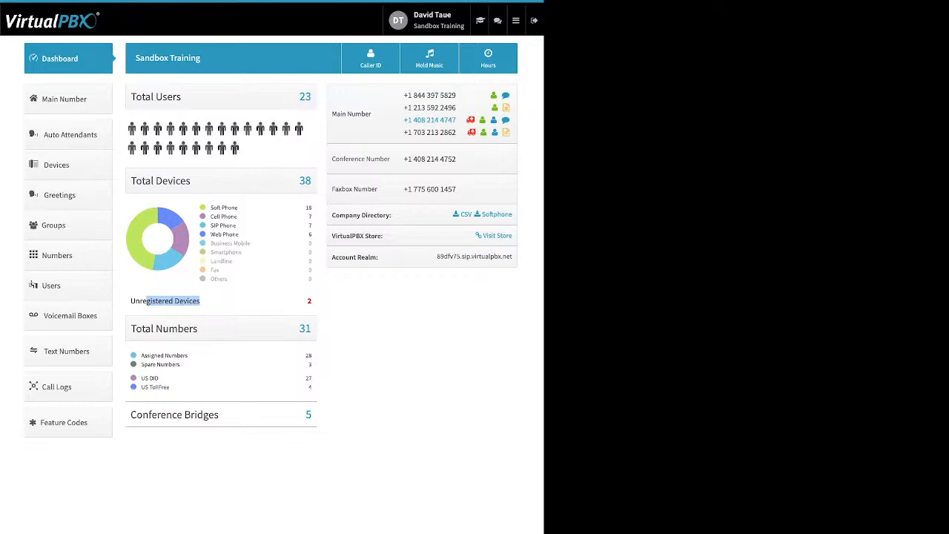
left_click(174, 301)
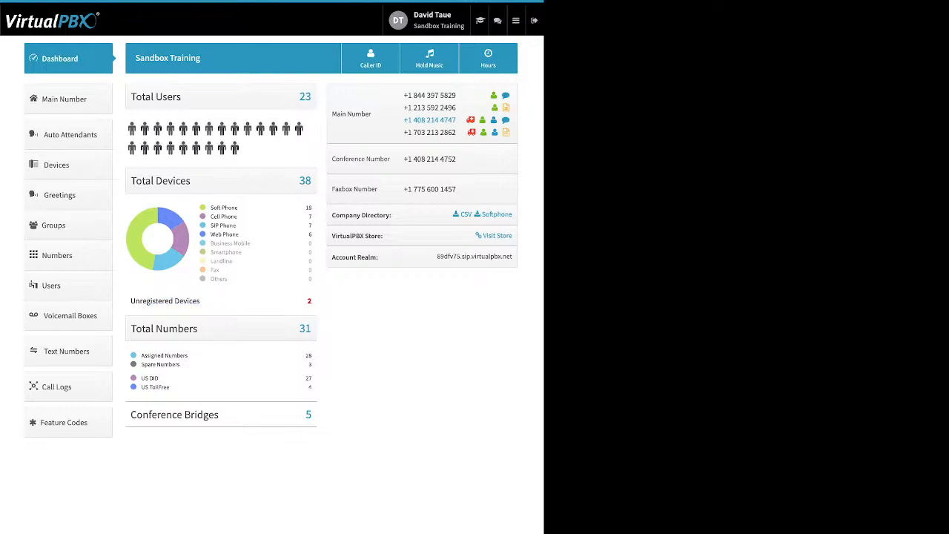
Examine the dashboard's assigned, spare, US DID and toll-free numbers, the conference bridges and the account realm.
left_click_drag(142, 355, 181, 364)
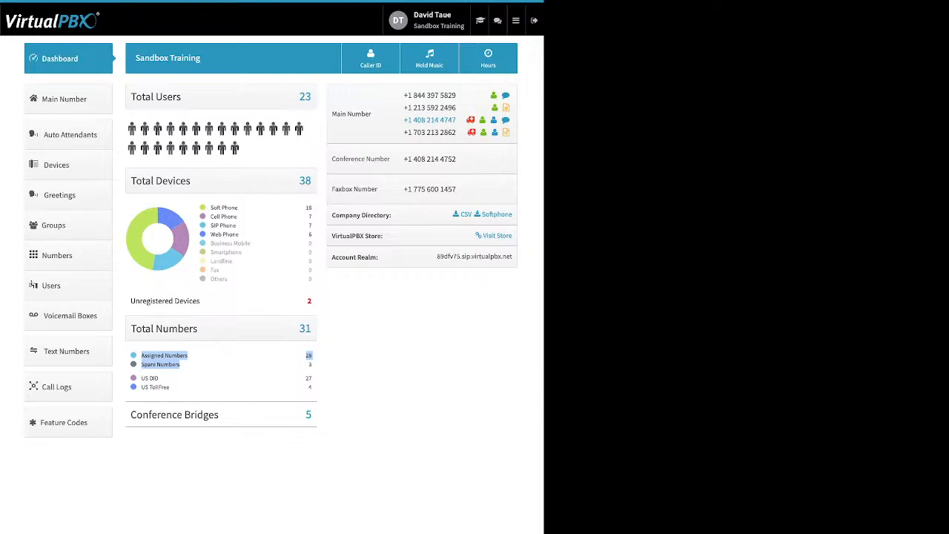
left_click(222, 366)
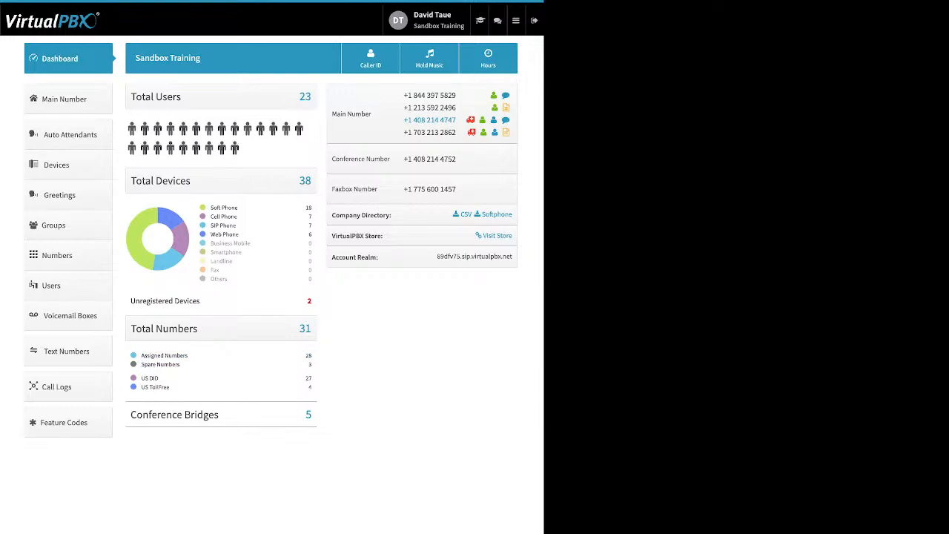
left_click_drag(169, 387, 141, 377)
left_click(201, 387)
left_click_drag(219, 415, 130, 414)
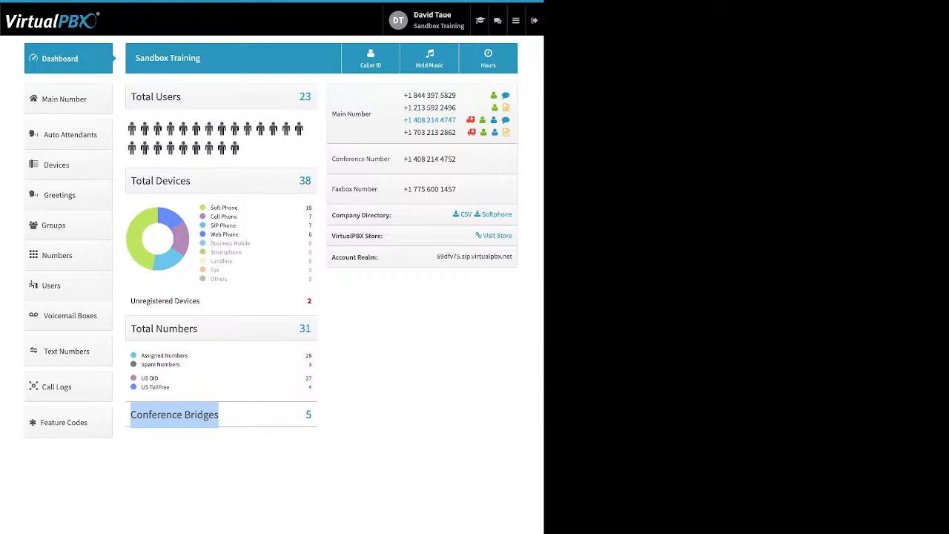
left_click_drag(385, 258, 339, 258)
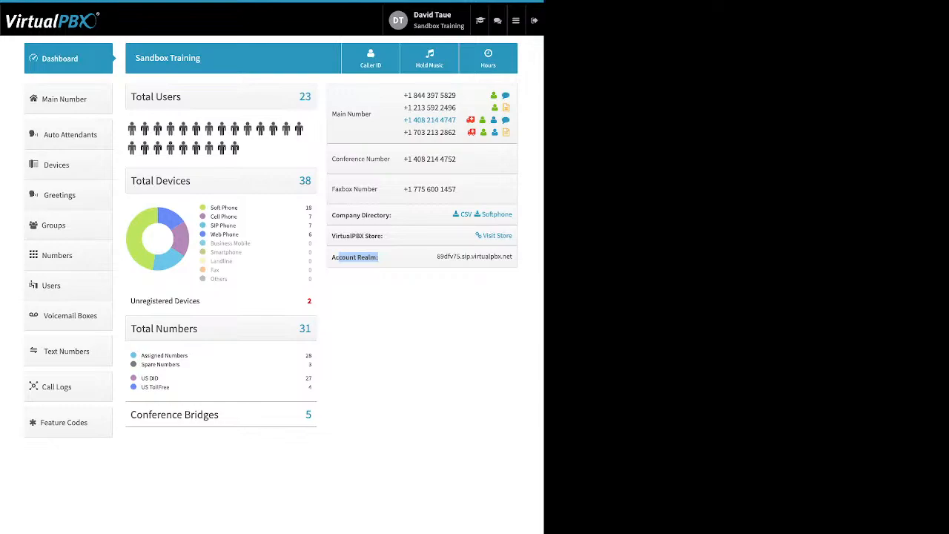
left_click(386, 258)
Review the company caller ID number, caller ID name and E911 emergency information, and close the settings without saving.
left_click(370, 59)
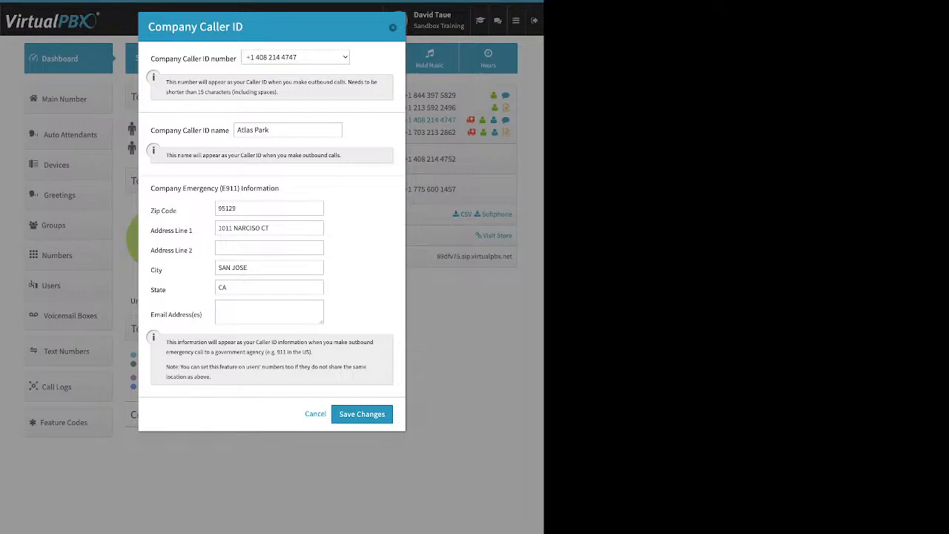
left_click(295, 57)
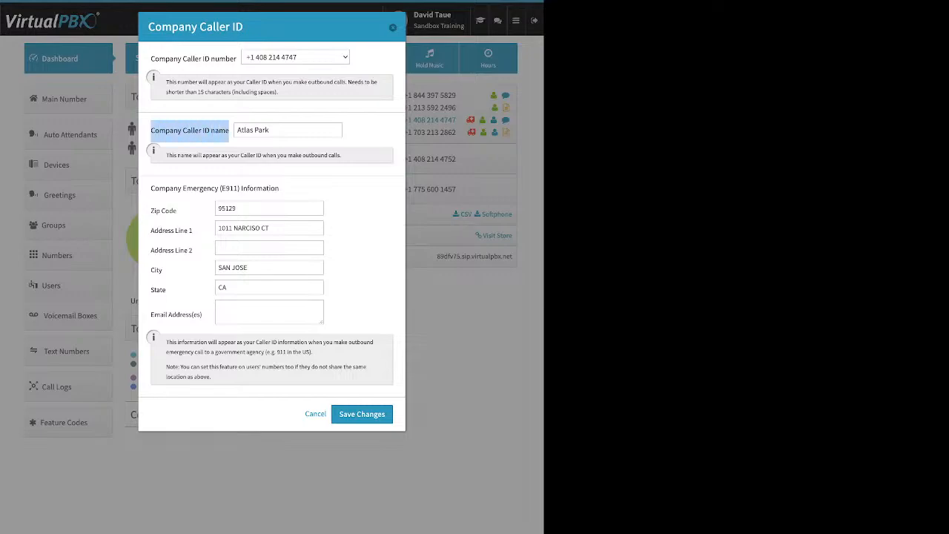
left_click(229, 131)
left_click_drag(272, 130, 236, 130)
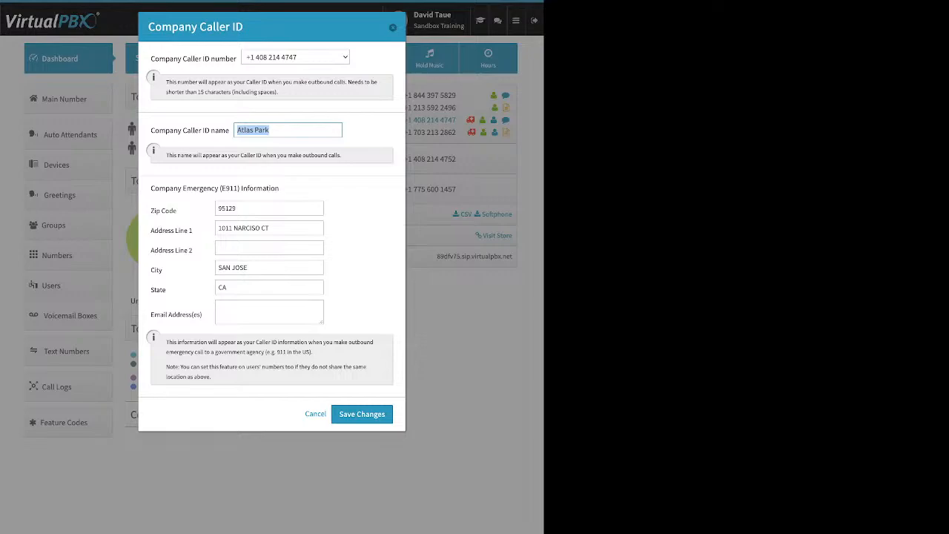
left_click(288, 129)
left_click_drag(151, 189, 239, 188)
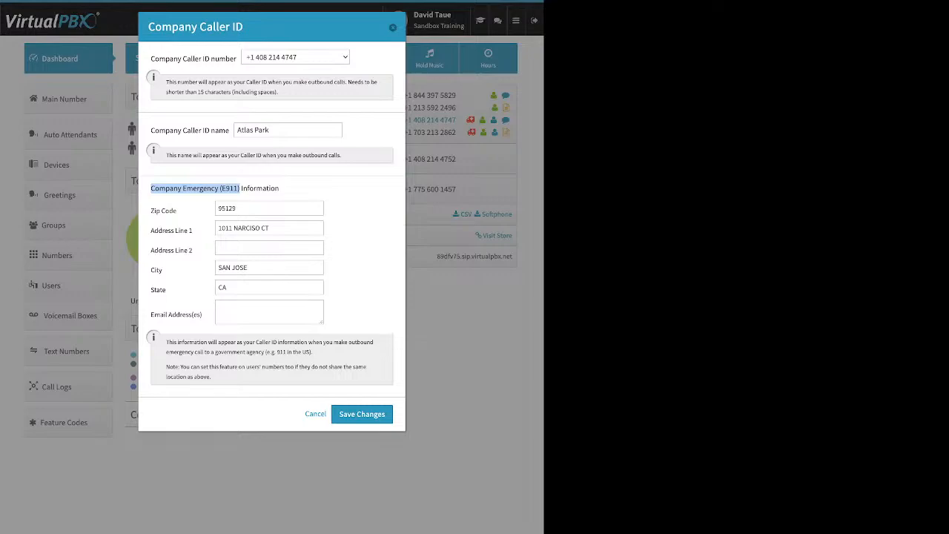
left_click(239, 188)
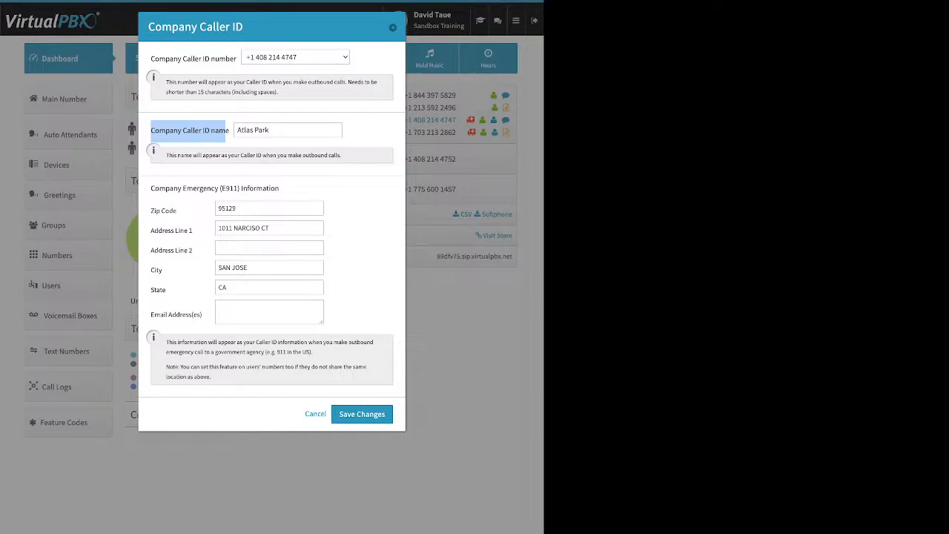
left_click_drag(238, 130, 271, 130)
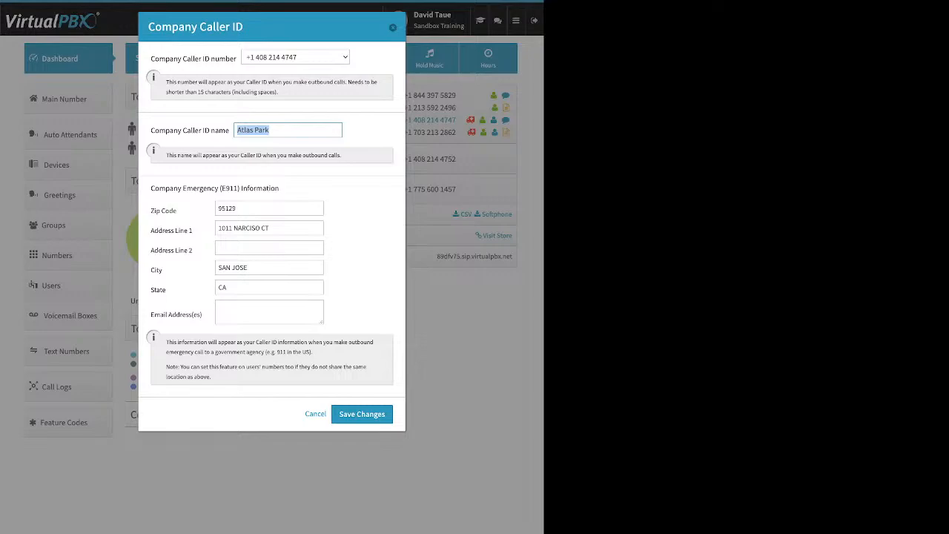
left_click(393, 27)
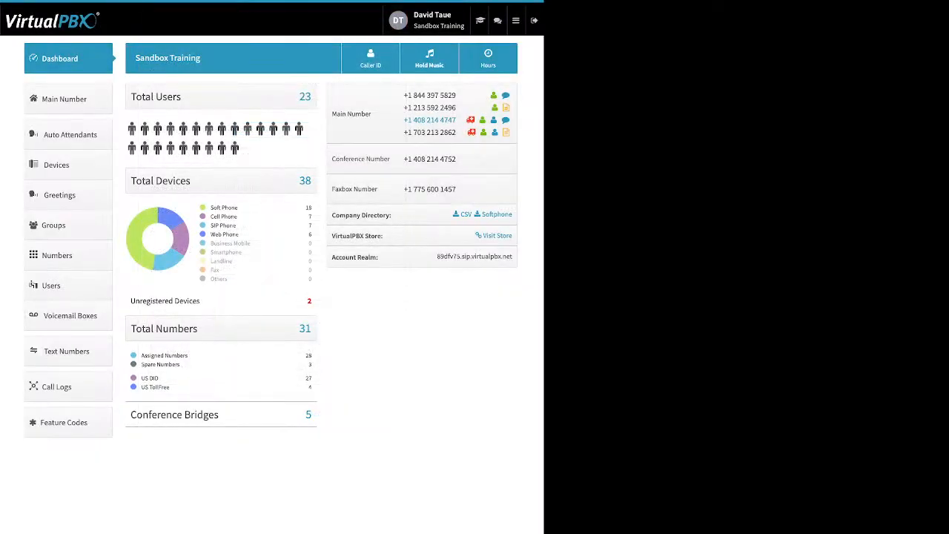
View the account's music-on-hold setup and its file upload option, and close it without saving.
left_click(430, 57)
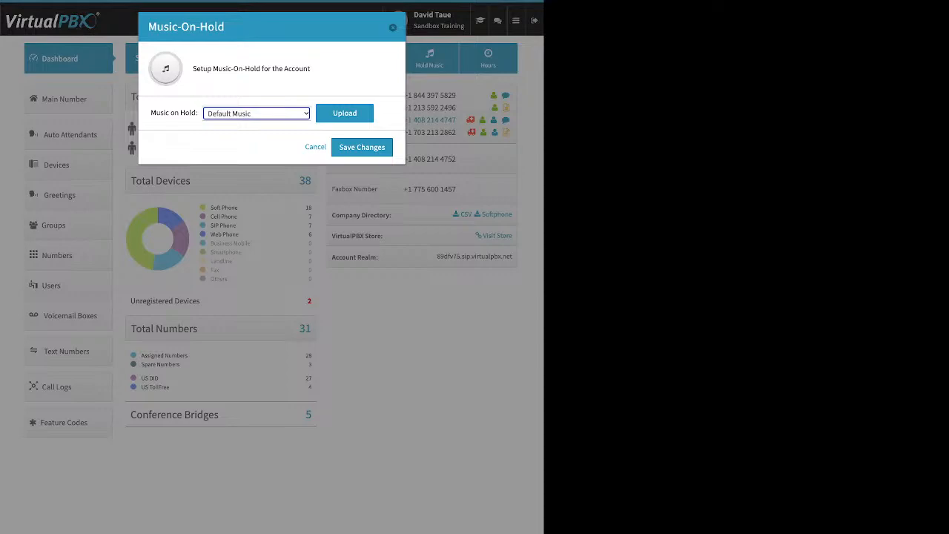
left_click(345, 114)
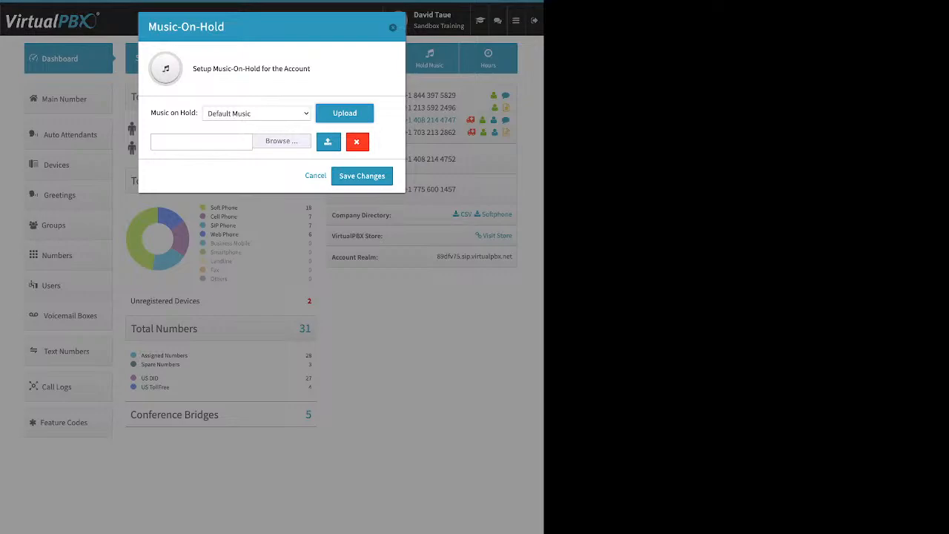
left_click(201, 142)
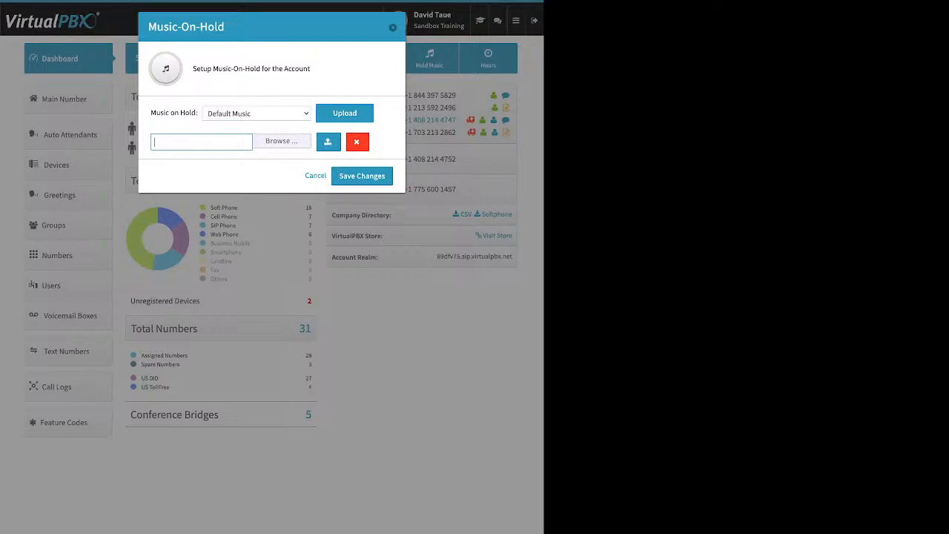
key("Escape")
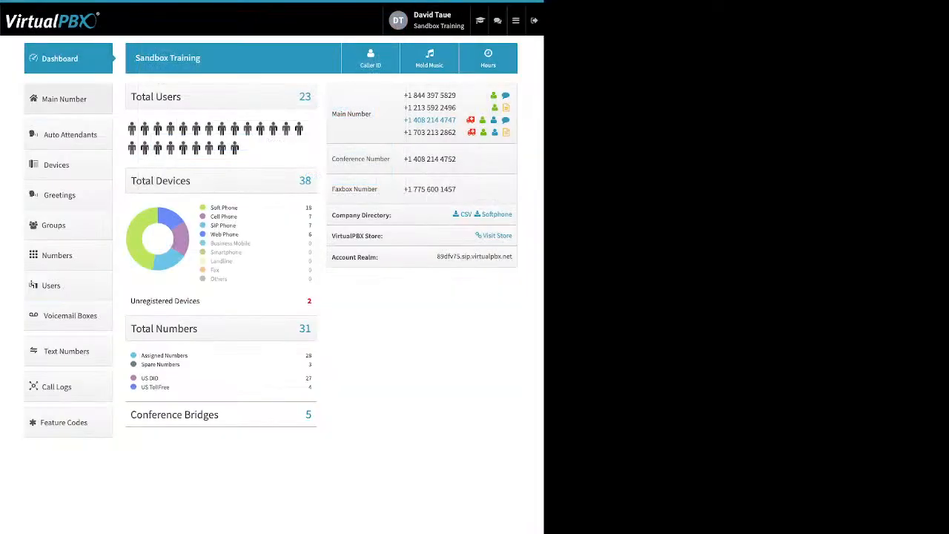
Open the list of main company numbers and review the options for adding spare numbers and buying numbers.
left_click(68, 99)
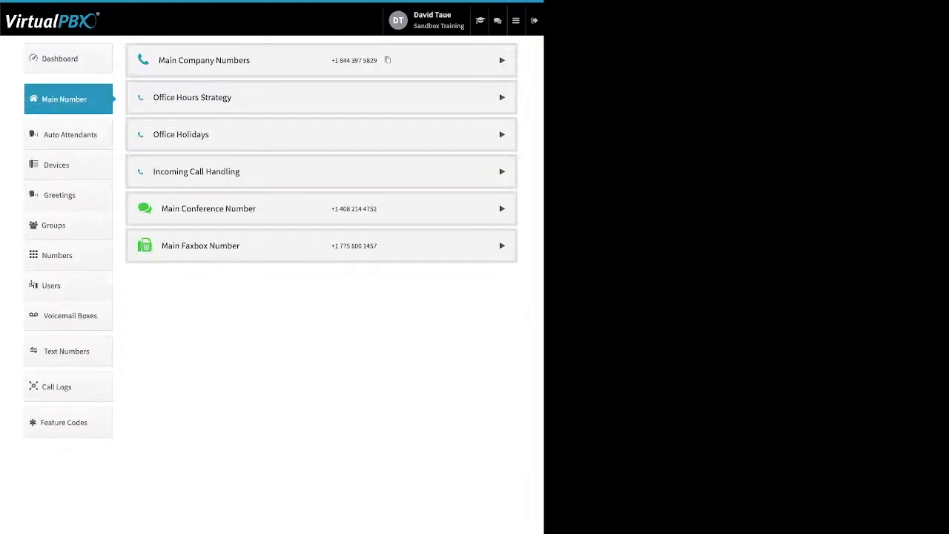
left_click(502, 60)
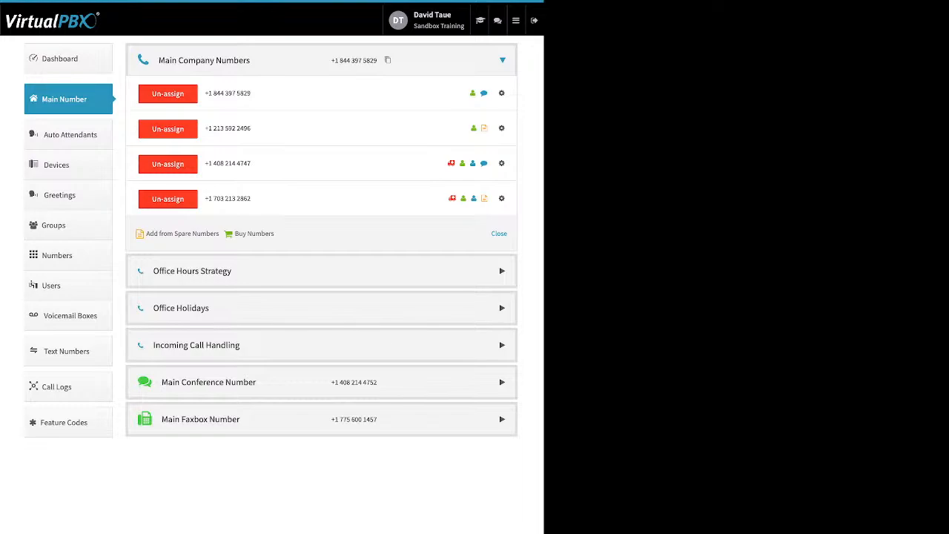
left_click_drag(274, 234, 146, 233)
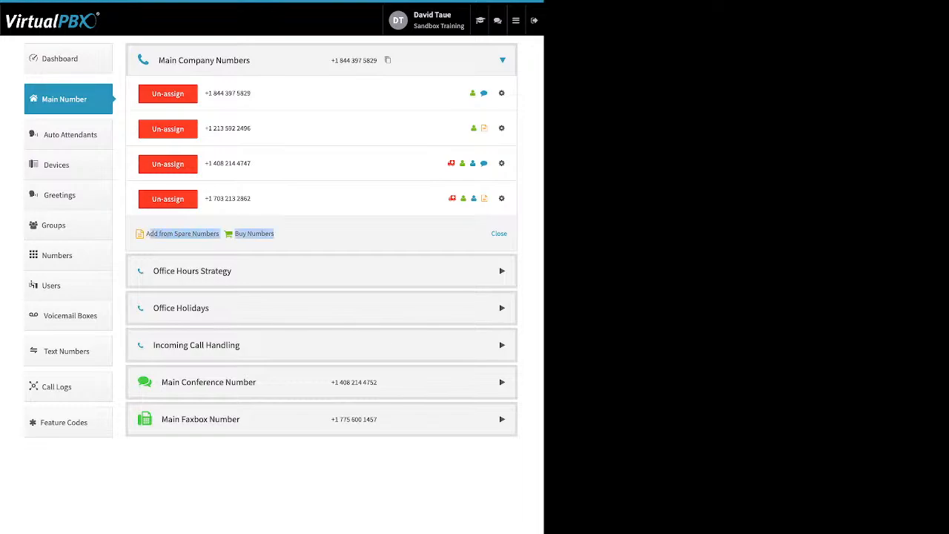
Add the second listed spare number to the main company numbers, and un-assign it again without selecting any features to remove.
left_click(183, 234)
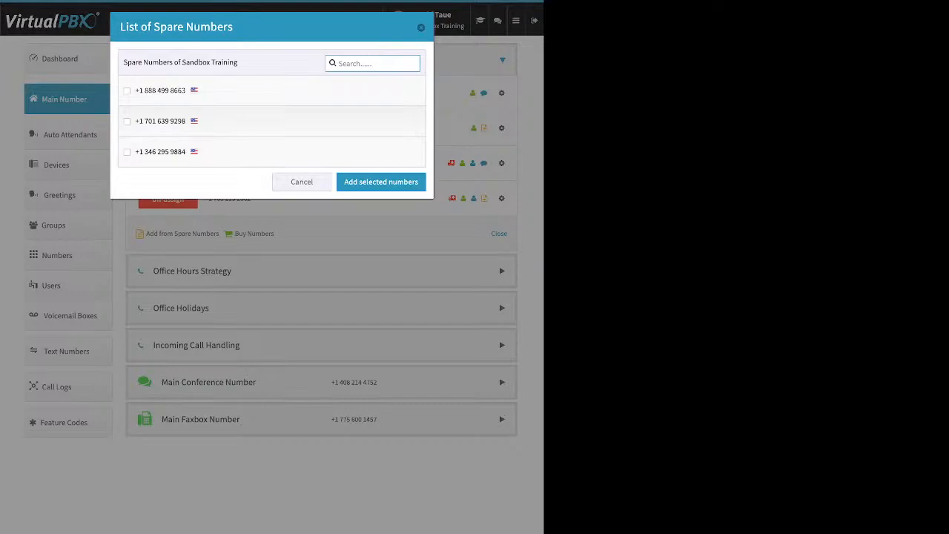
left_click(127, 121)
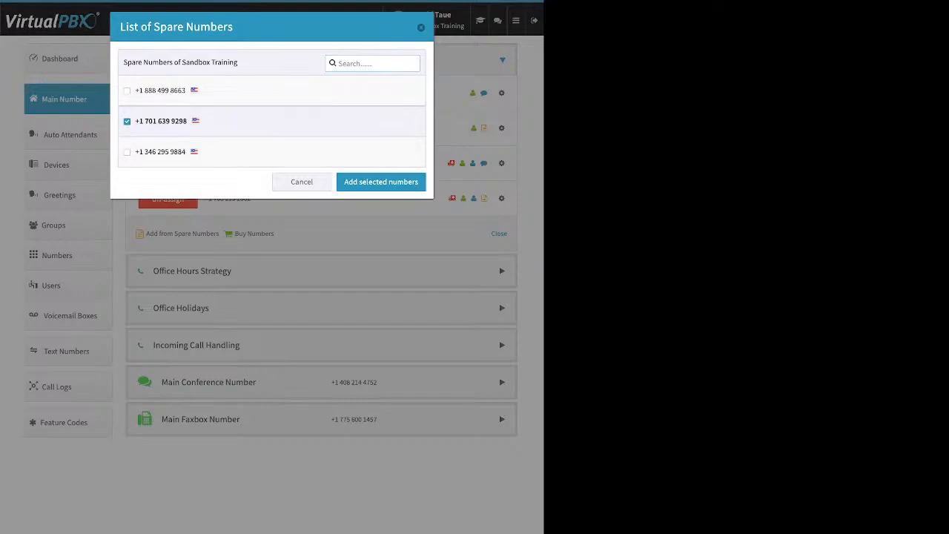
left_click(381, 182)
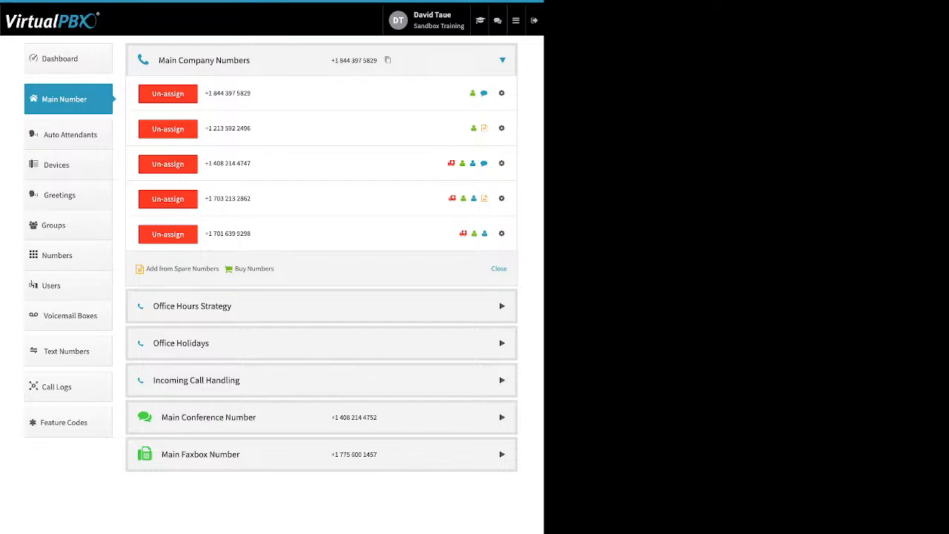
left_click(167, 234)
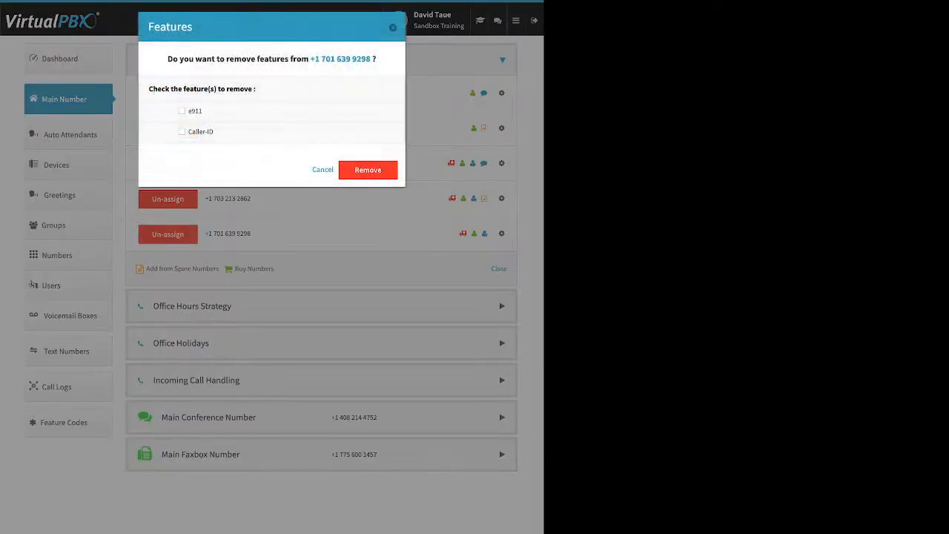
left_click(368, 170)
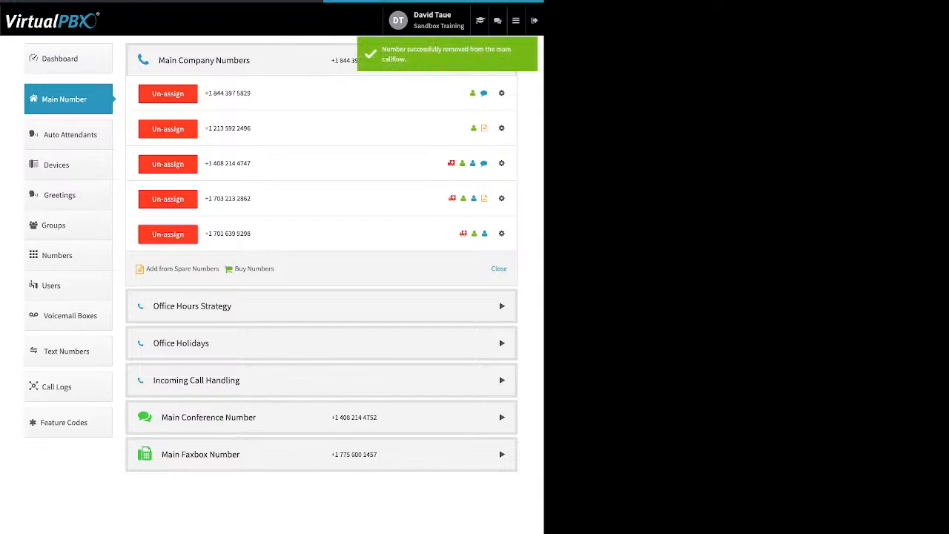
Start a toll-free number purchase for the main company numbers and search for available numbers with the 85* prefix.
left_click(253, 234)
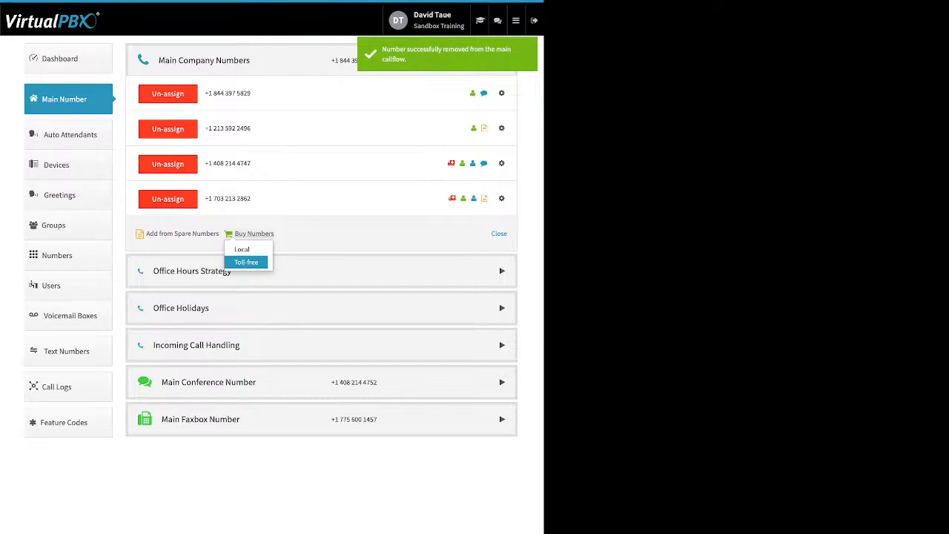
left_click(247, 262)
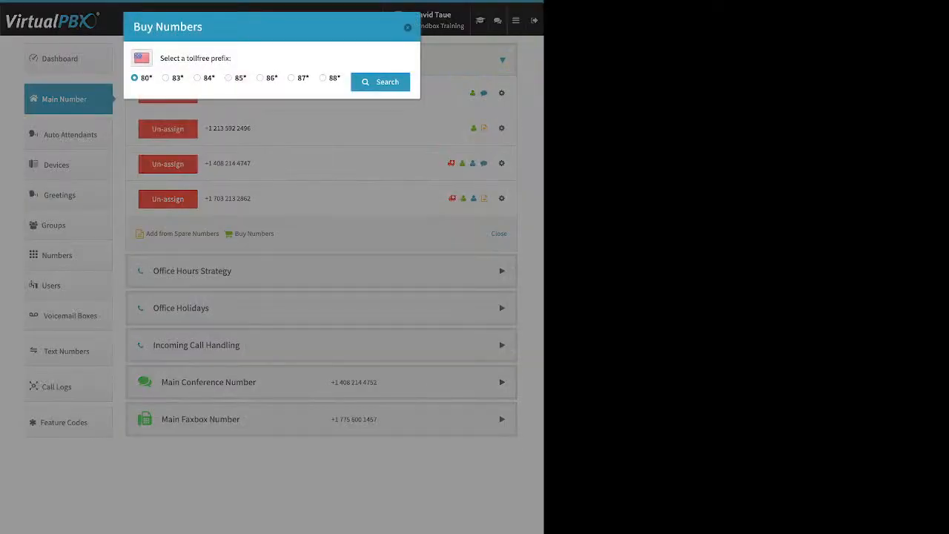
left_click(229, 78)
left_click(380, 82)
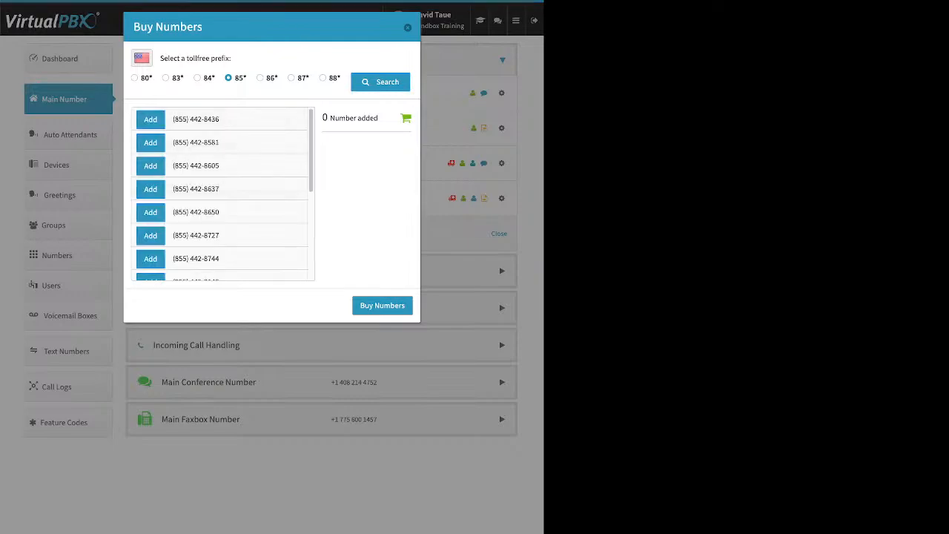
Search for available toll-free numbers with the 80* prefix and read the search response.
left_click(135, 78)
left_click(381, 83)
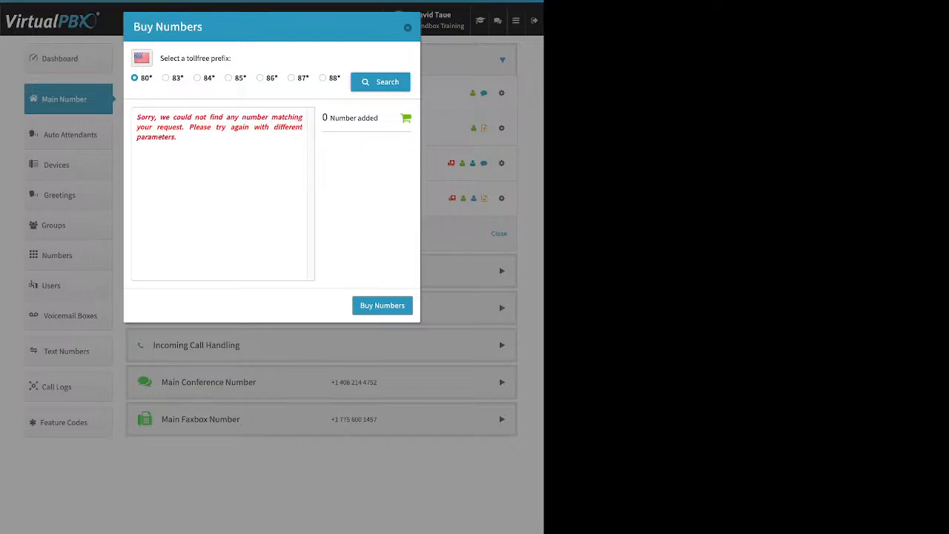
left_click_drag(137, 116, 177, 137)
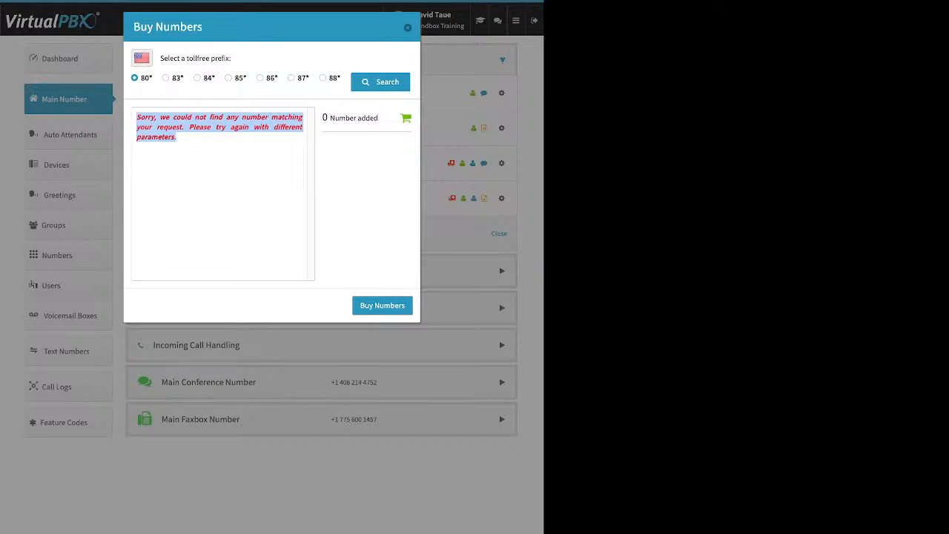
Search the 85* toll-free prefix again and buy one 855 number from further down the list.
left_click(228, 78)
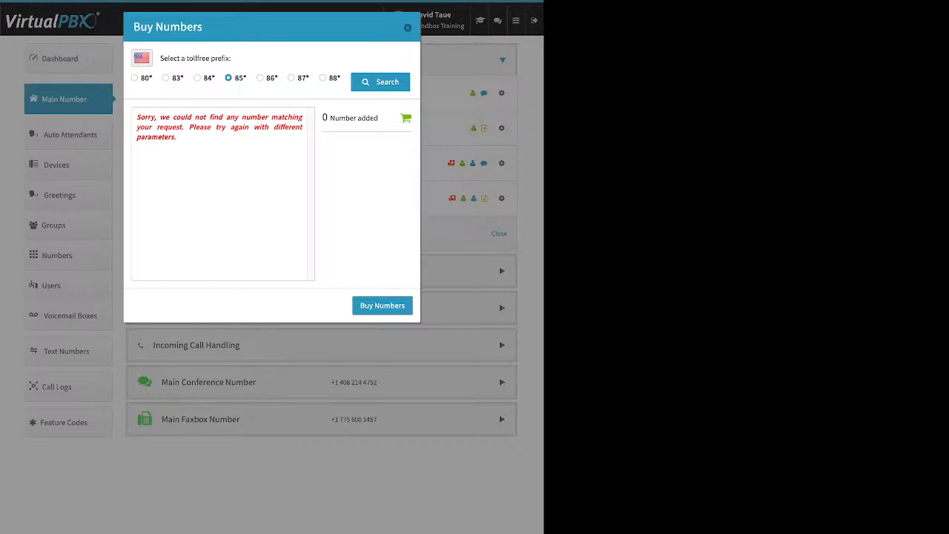
left_click(380, 82)
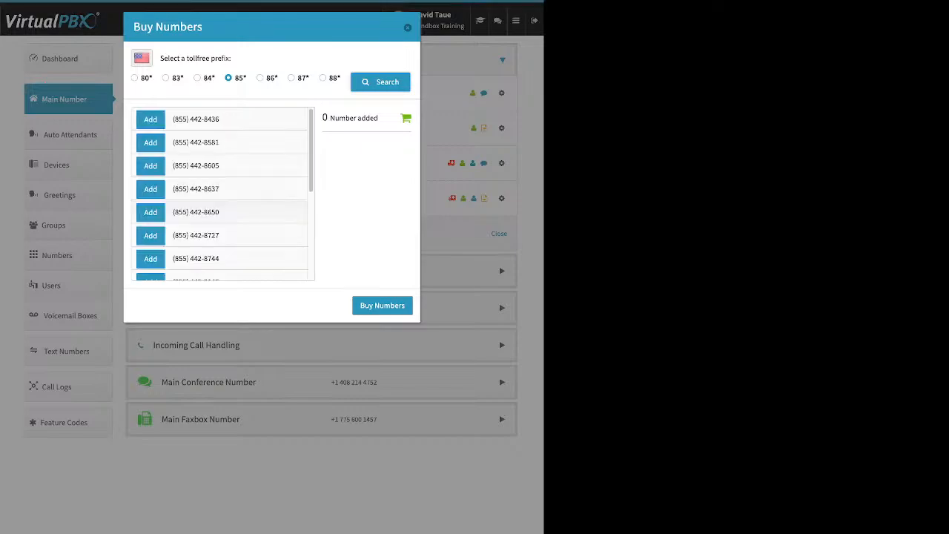
scroll(223, 194, "down", 1)
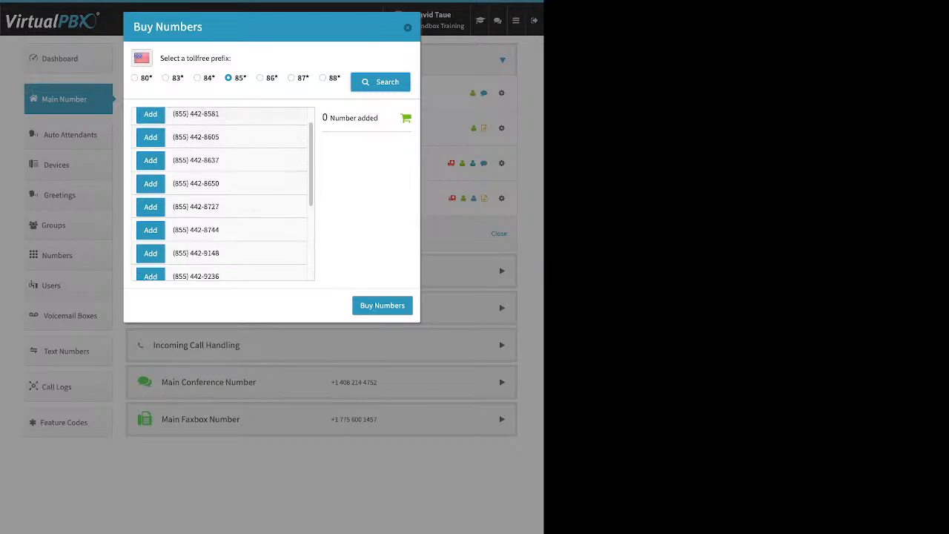
scroll(222, 195, "down", 3)
left_click(151, 181)
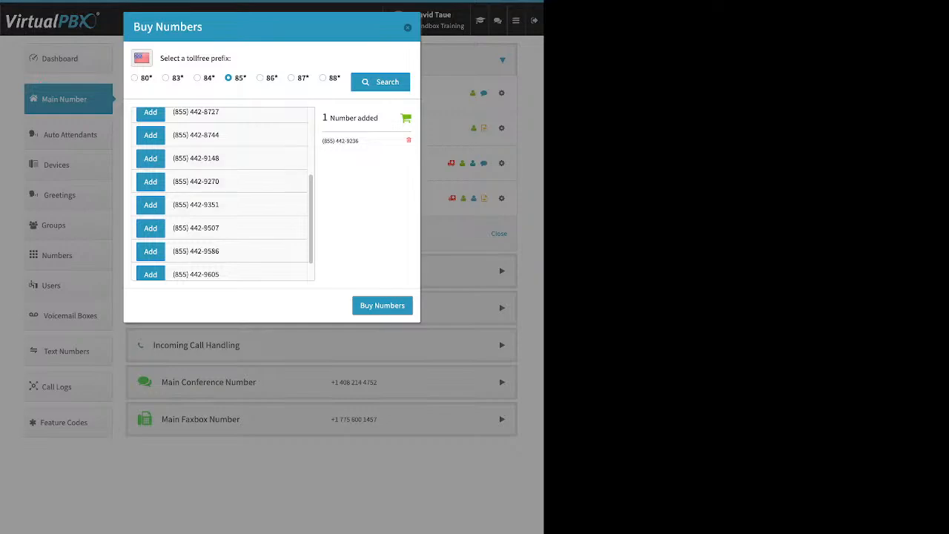
left_click(383, 305)
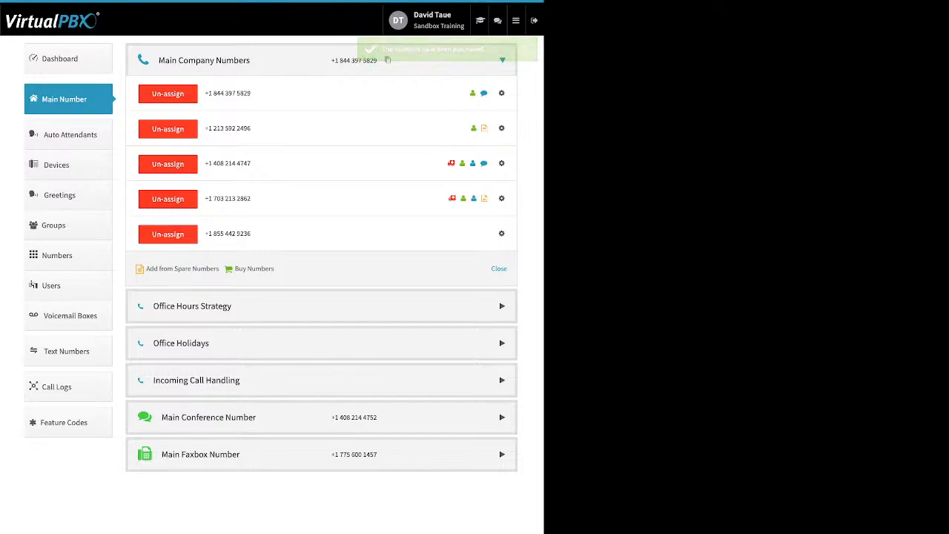
Start a local number purchase and search for United States numbers in area code 310.
left_click(254, 269)
left_click(242, 284)
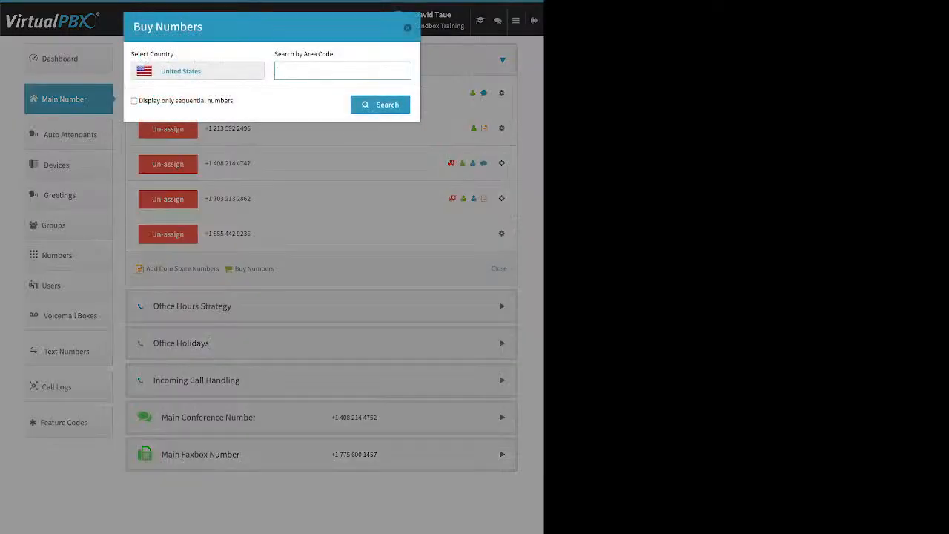
type("310")
key("Return")
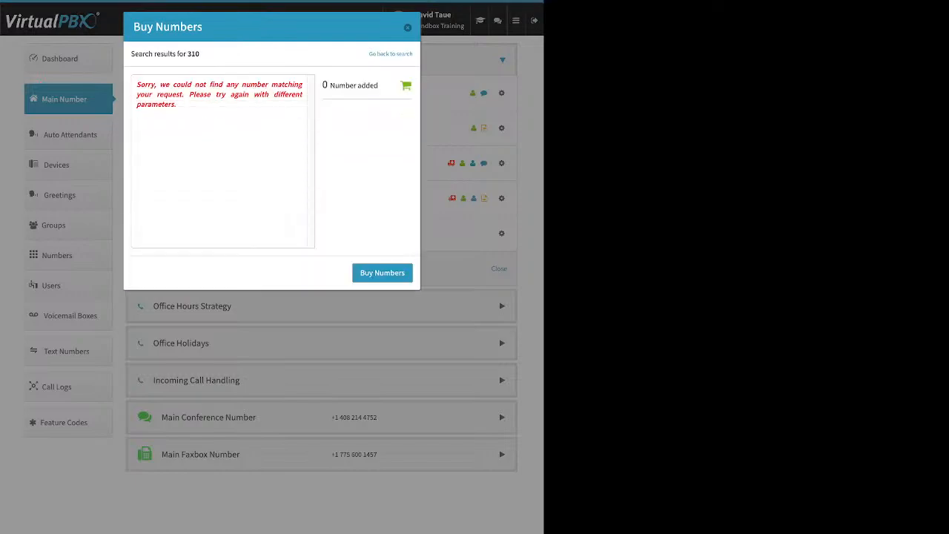
left_click_drag(136, 84, 176, 105)
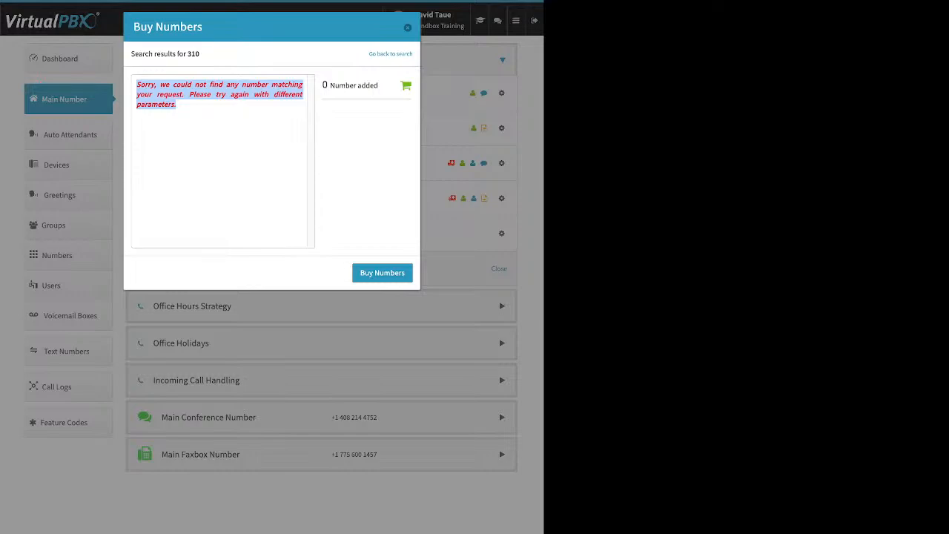
Search for local numbers in area code 424 and buy the second number listed.
left_click(390, 54)
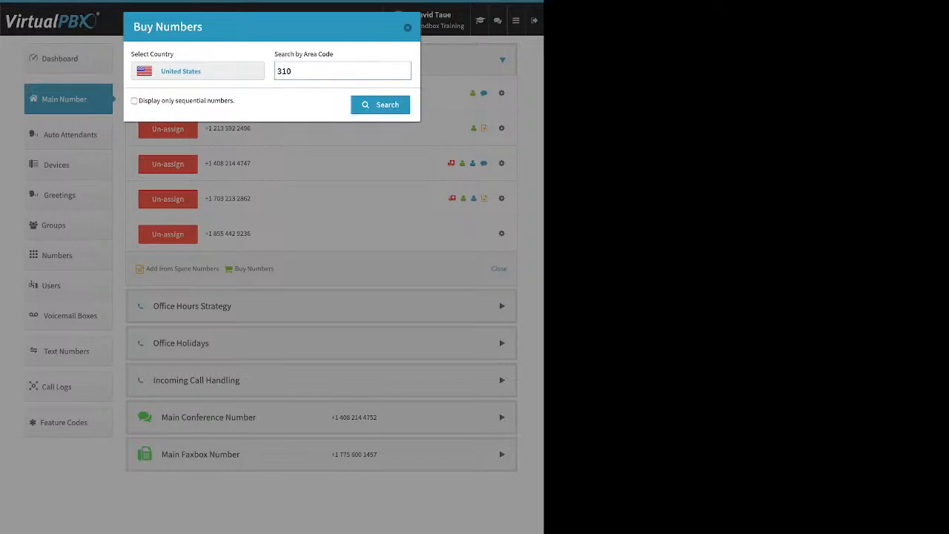
key("ctrl+a")
type("424")
key("Return")
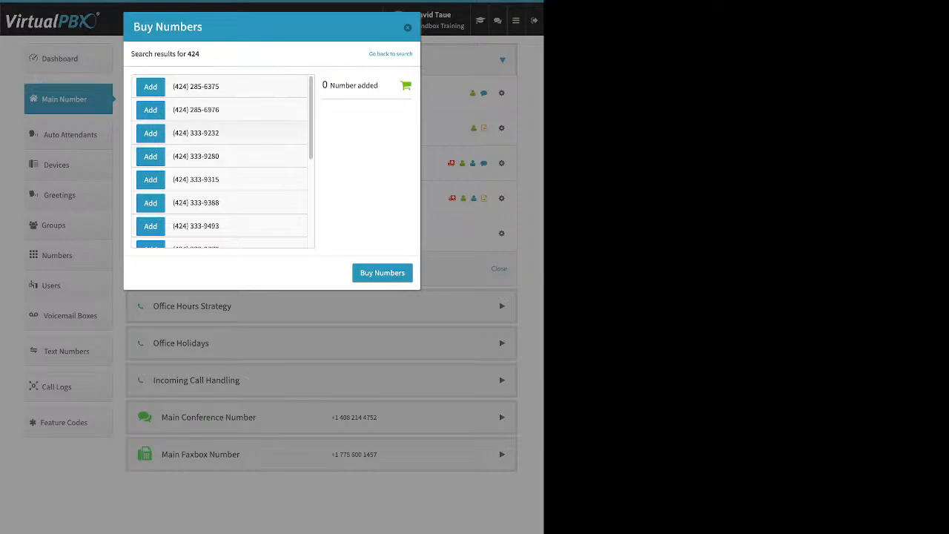
left_click(151, 110)
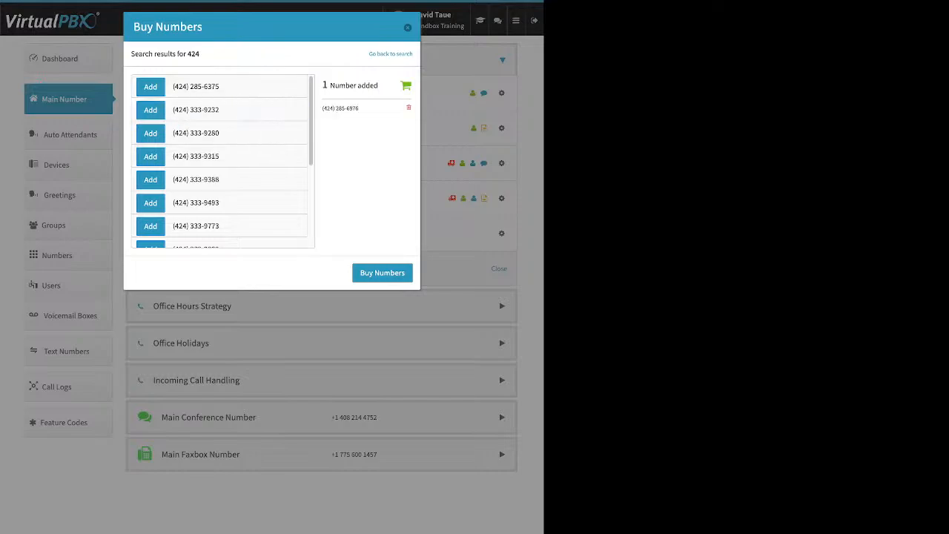
left_click(383, 273)
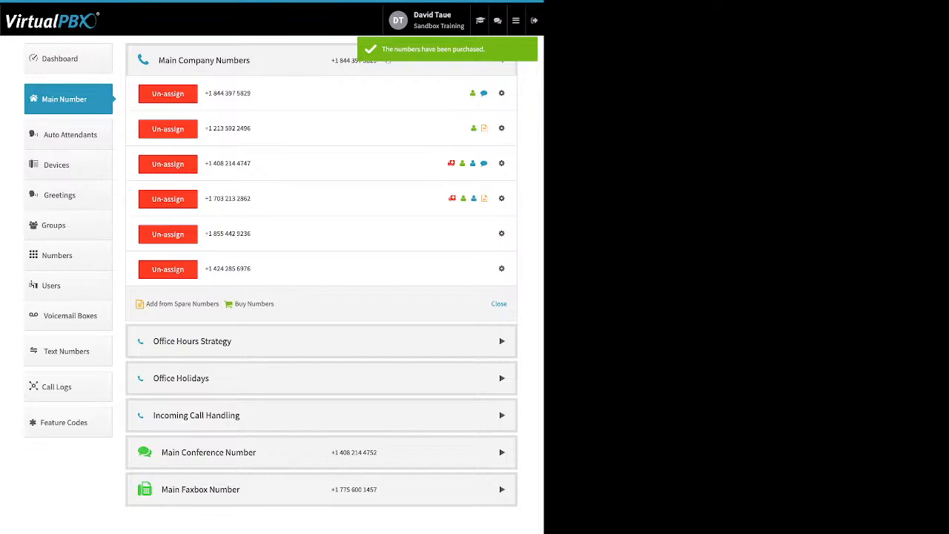
Review the outbound and inbound caller ID name settings of the purchased 855 number, and close them without saving.
left_click(501, 234)
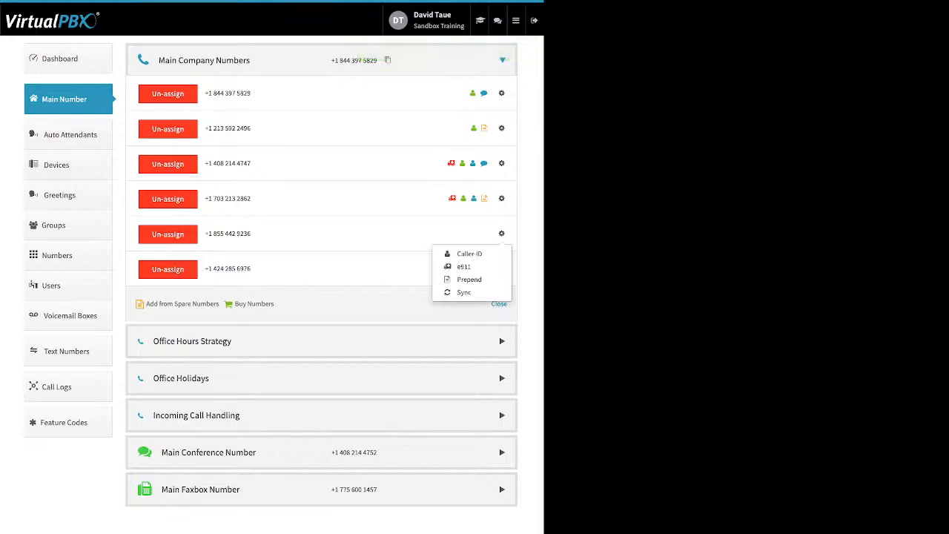
left_click(470, 253)
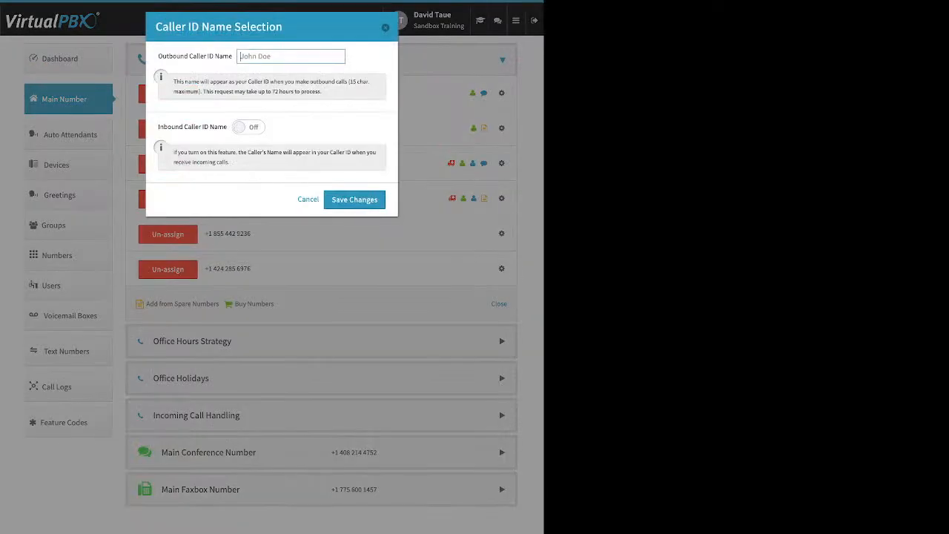
left_click_drag(162, 57, 229, 56)
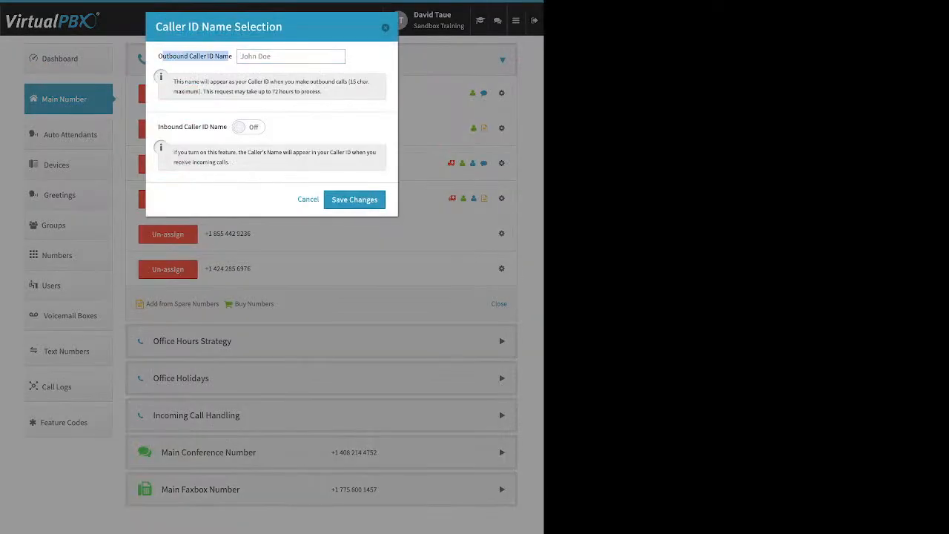
left_click(228, 57)
left_click_drag(223, 126, 228, 127)
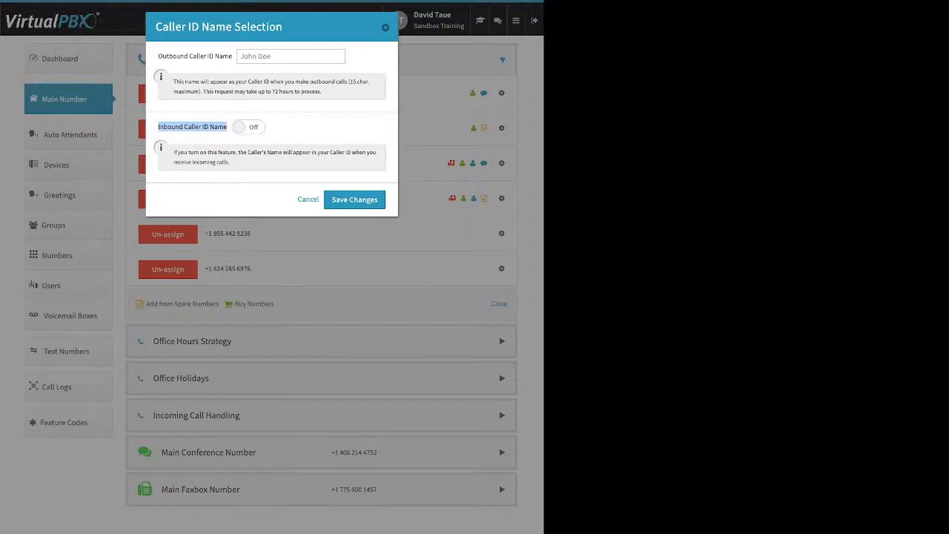
key("Escape")
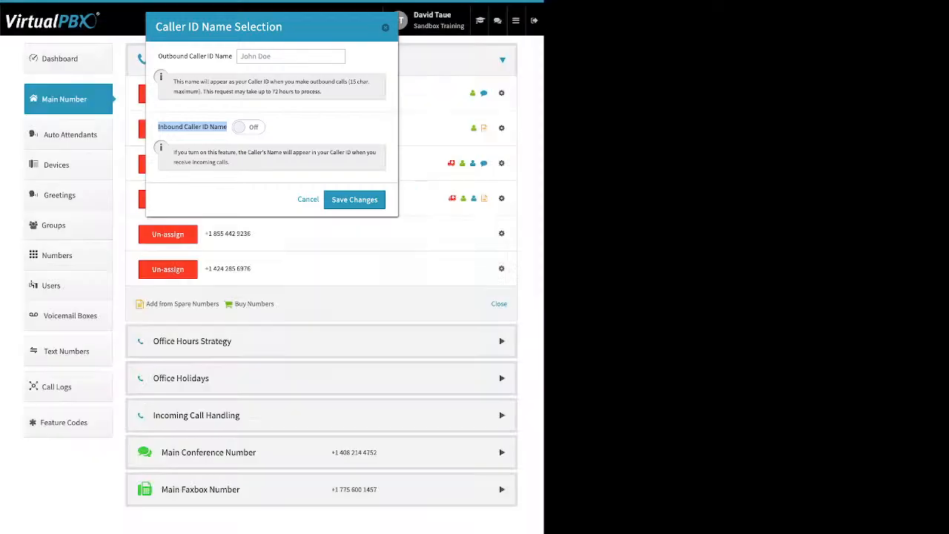
View the e911 location fields of the purchased 855 number, and close them without adding an address.
left_click(502, 233)
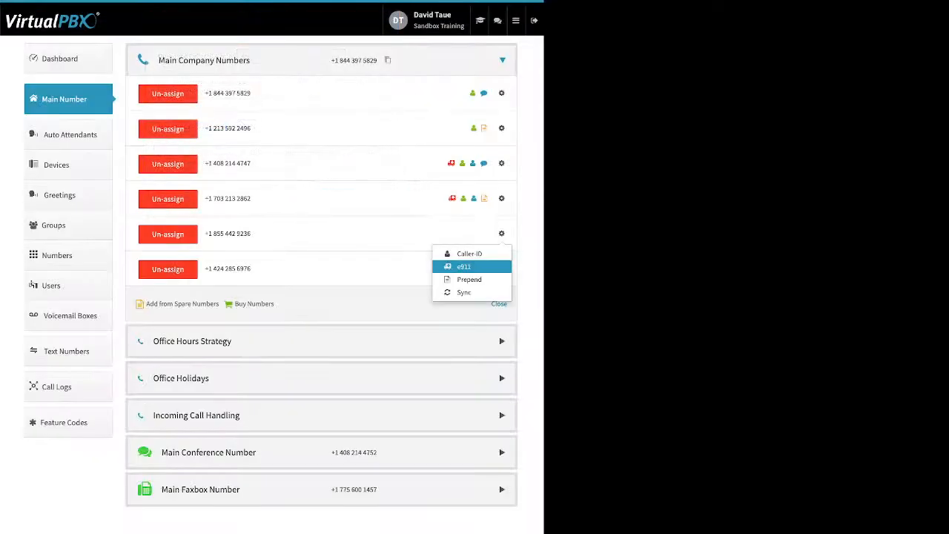
left_click(458, 265)
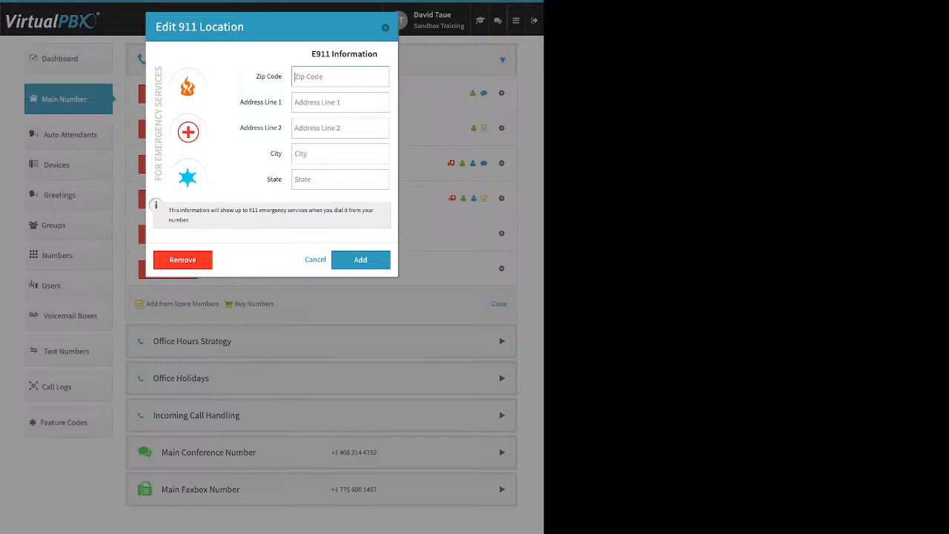
key("Escape")
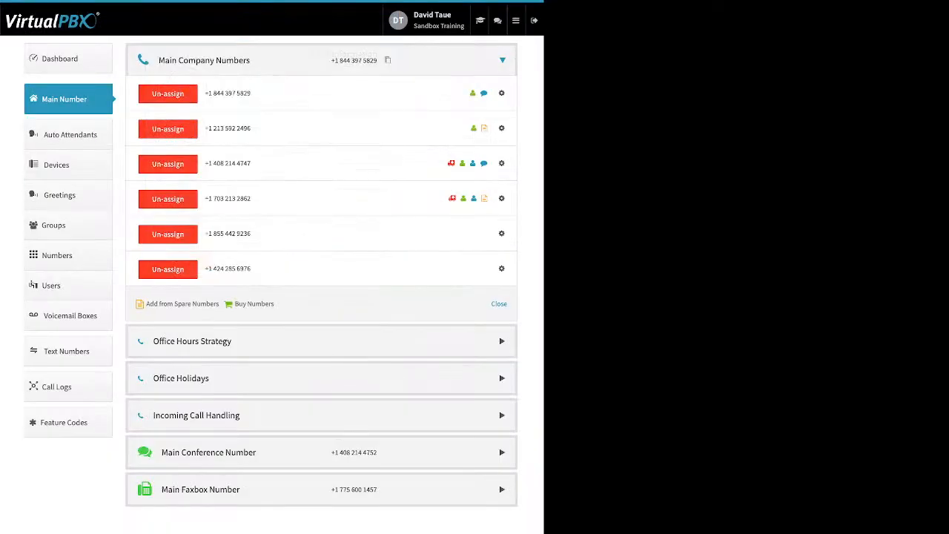
View the prepend text setup of the purchased 855 number, and close it without saving.
left_click(501, 233)
left_click(459, 277)
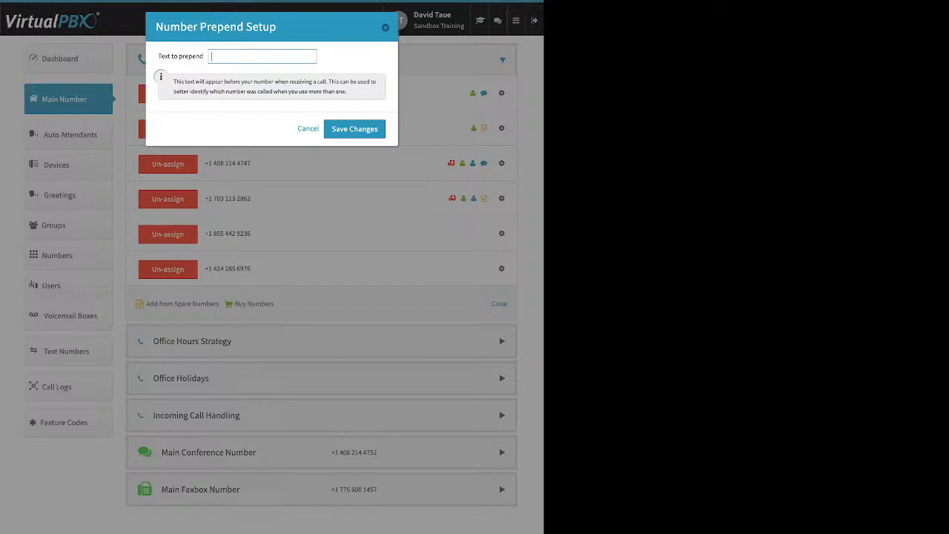
key("Escape")
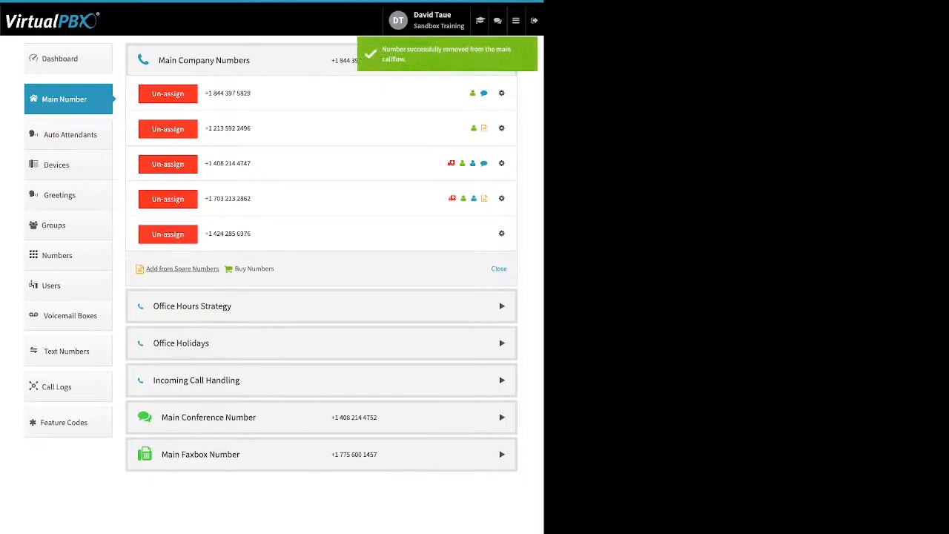
Un-assign the 424 number from the main company numbers.
left_click(167, 234)
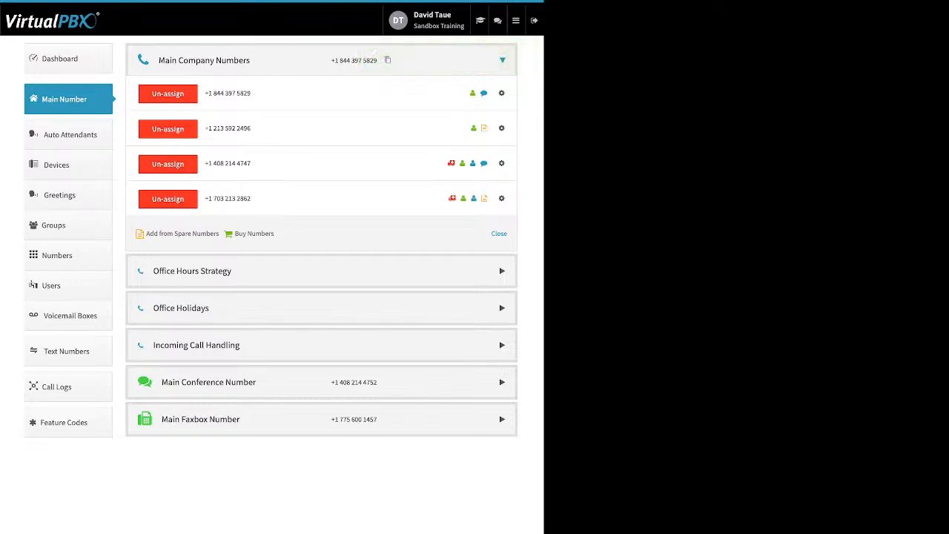
Review the Office Hours Strategy options, including 24 hours Open Office, Custom Office Hours and the Monday opening and closing time choices.
left_click(502, 270)
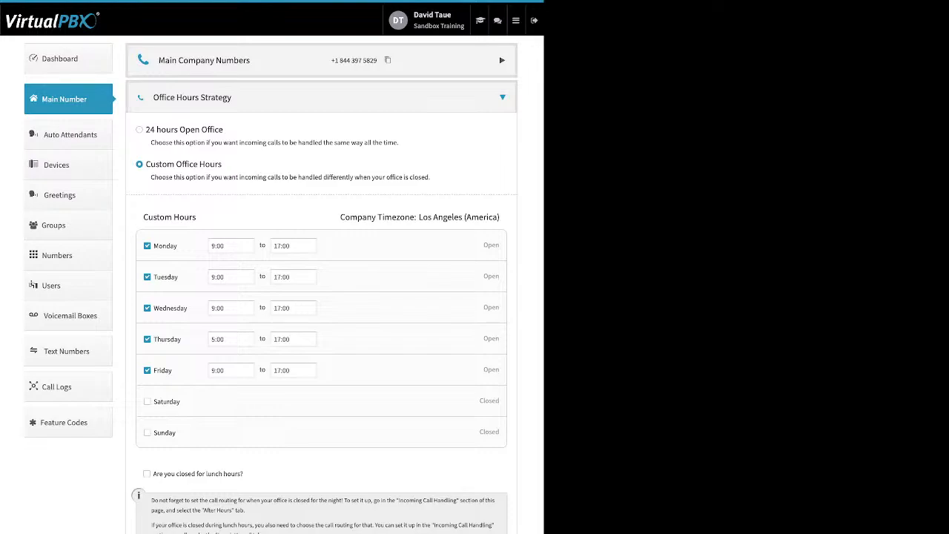
left_click_drag(224, 129, 145, 129)
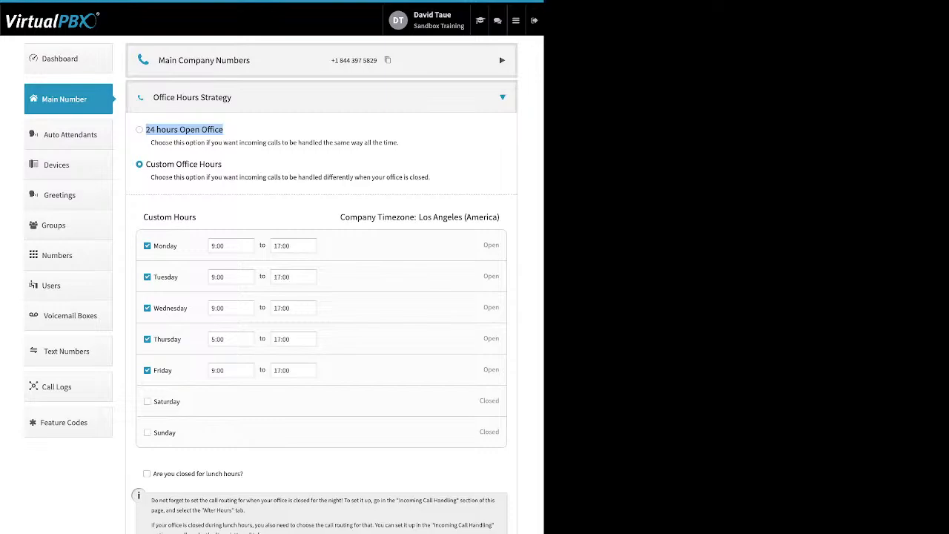
left_click_drag(222, 164, 147, 164)
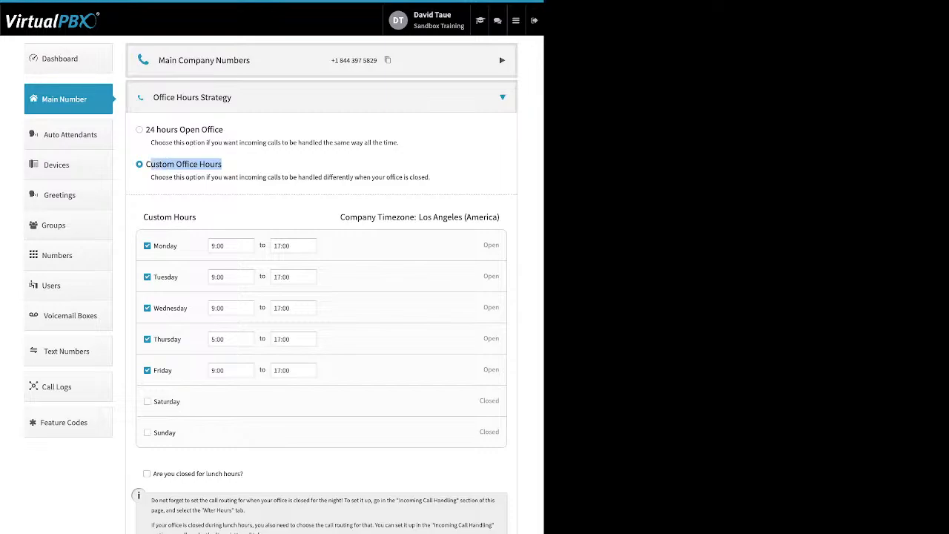
left_click_drag(178, 245, 154, 246)
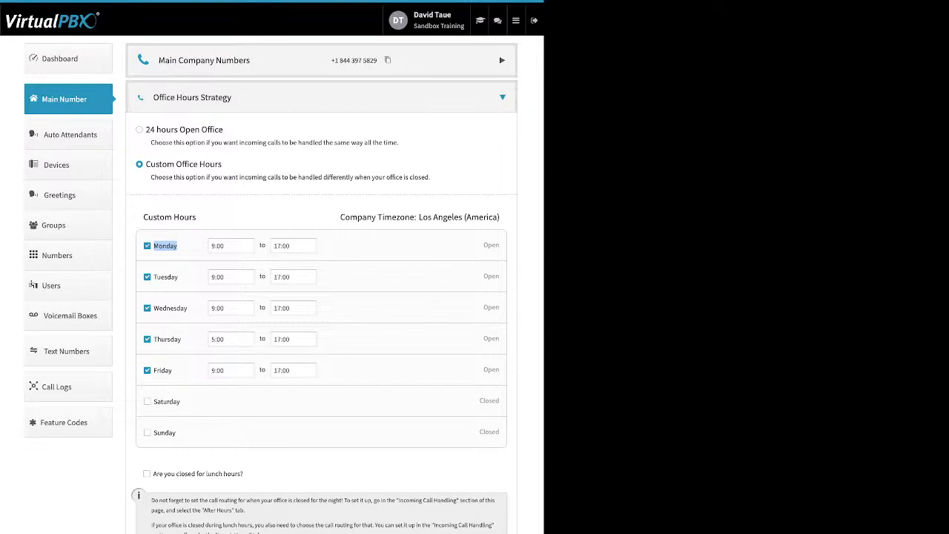
left_click(231, 246)
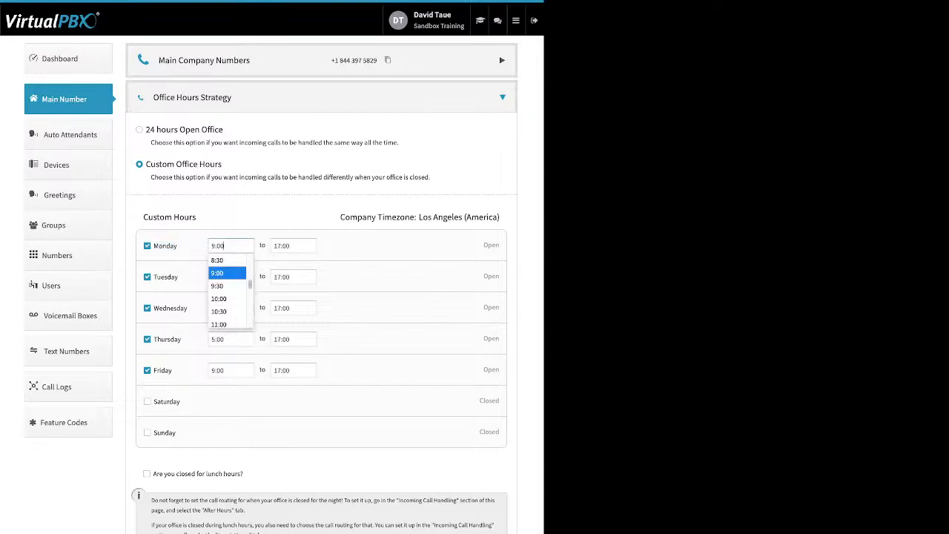
left_click(294, 245)
left_click(289, 272)
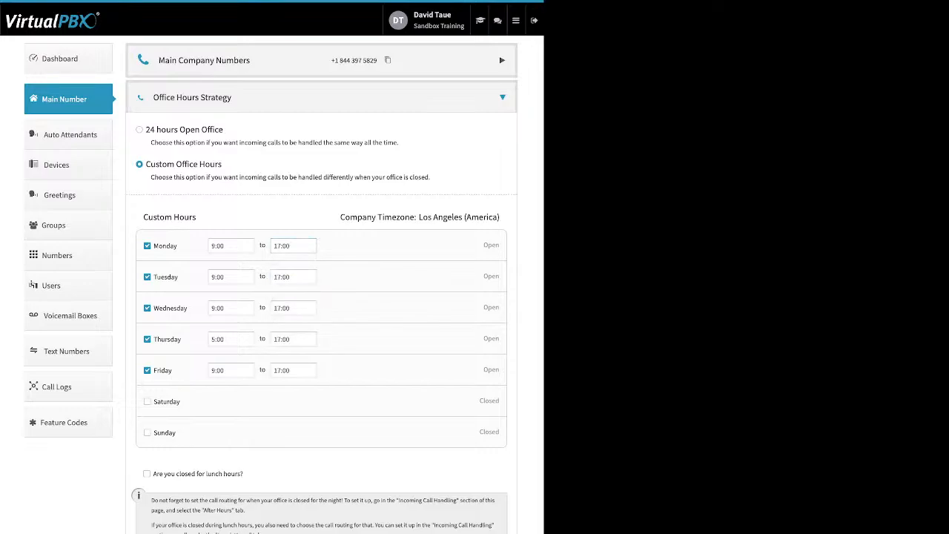
Try the lunch hours closure from 12:00 to 13:00, and close the office hours strategy without saving.
left_click_drag(243, 474, 153, 473)
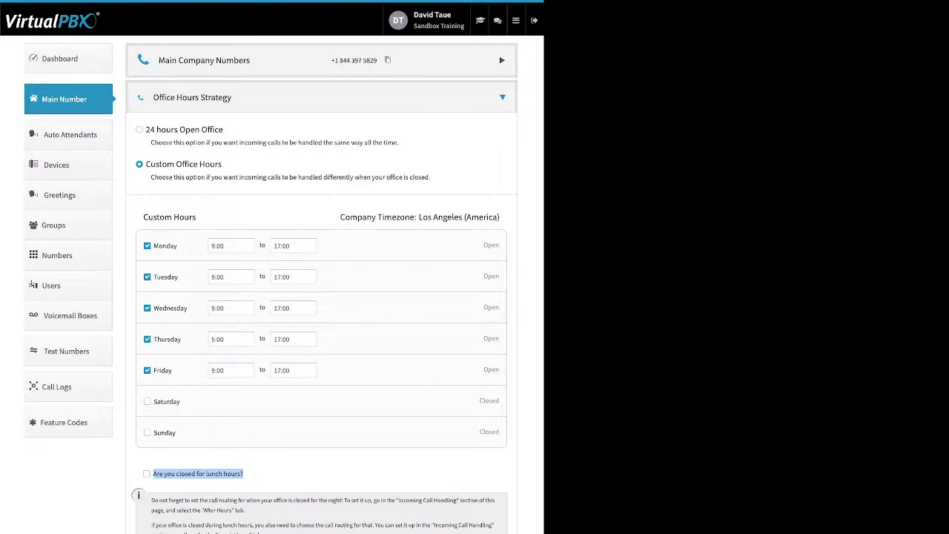
left_click(147, 474)
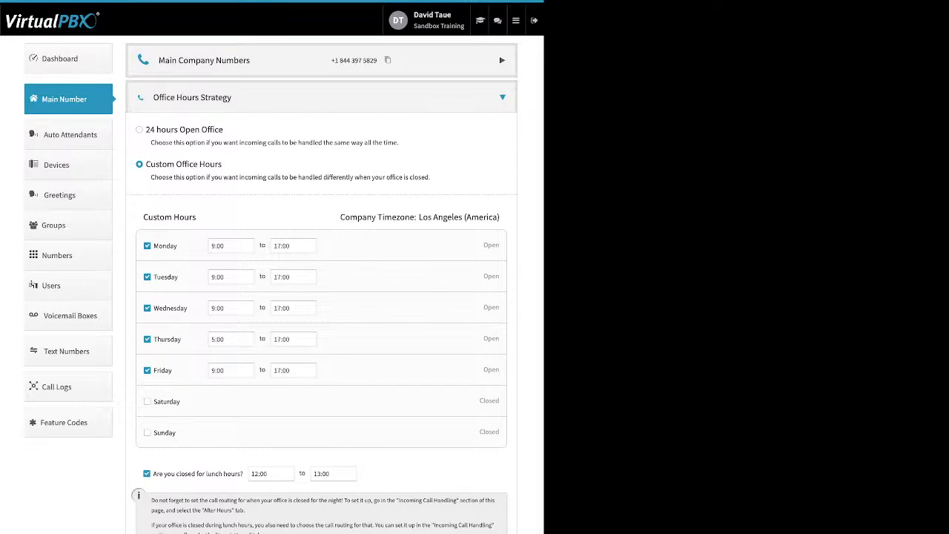
left_click(147, 474)
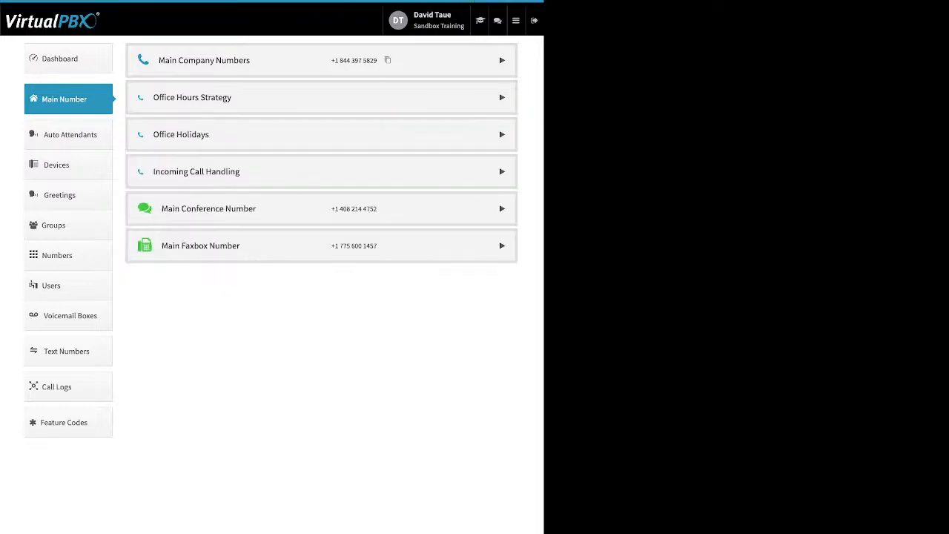
View the Office Holidays settings and the kinds of holiday that can be added, without adding one.
left_click(321, 134)
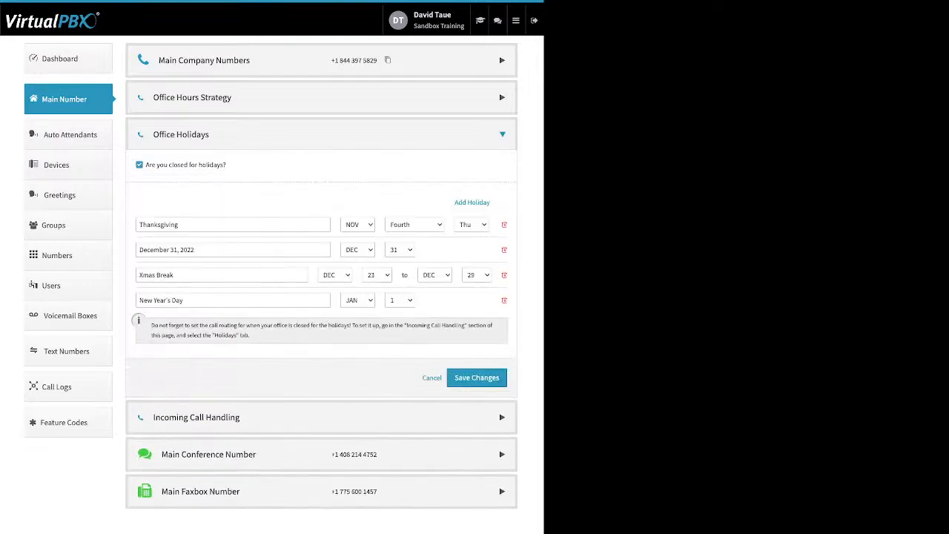
left_click_drag(146, 165, 225, 165)
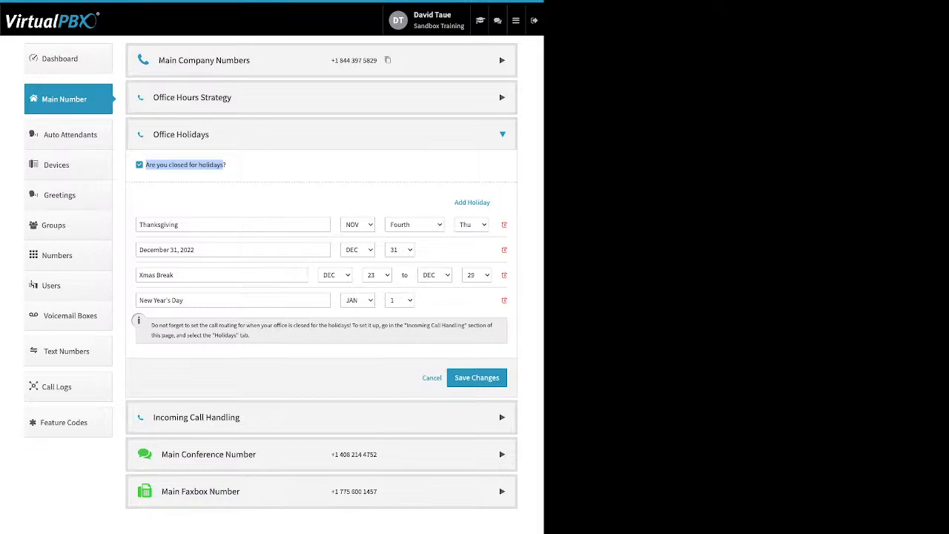
left_click_drag(453, 201, 490, 201)
left_click(485, 202)
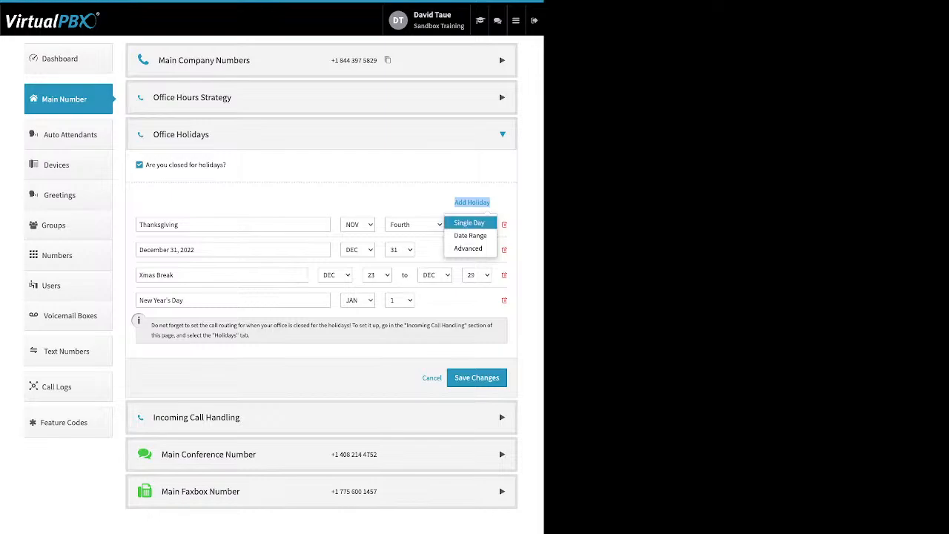
left_click(467, 296)
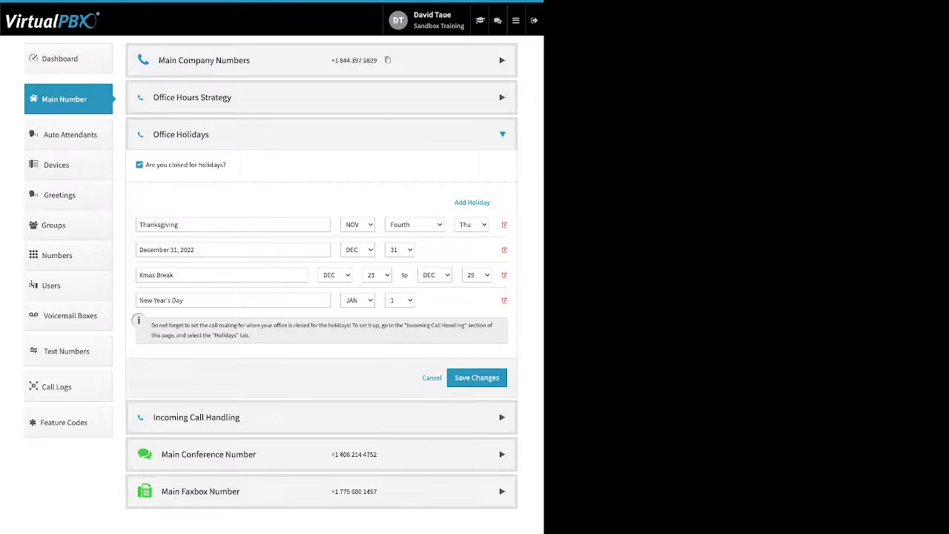
Review the New Year's Day, December 31, Xmas Break and Thanksgiving entries, and close the office holidays without saving.
triple_click(161, 300)
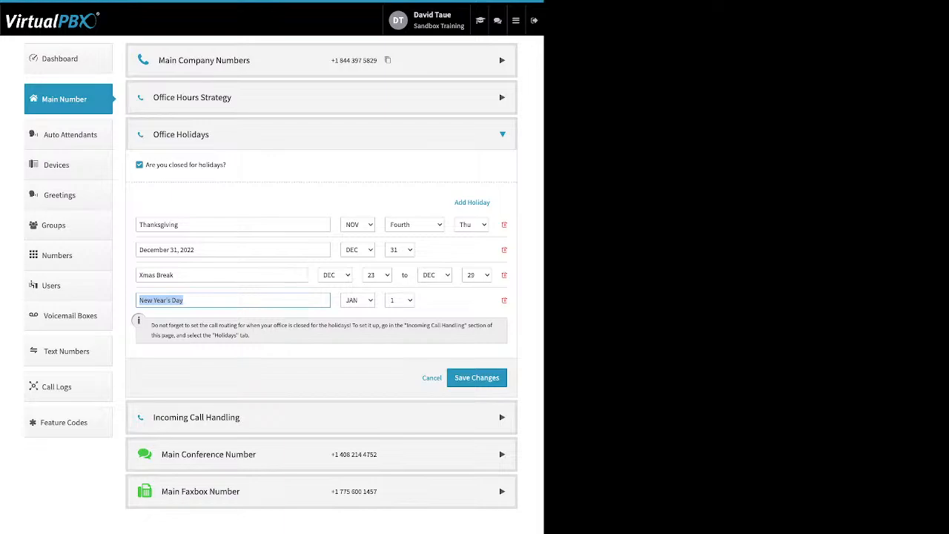
left_click(196, 250)
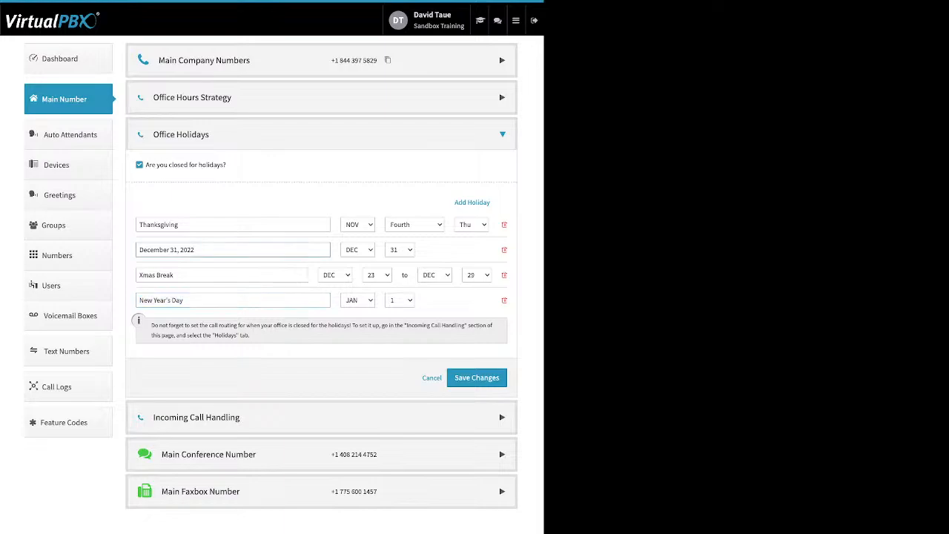
left_click_drag(175, 275, 138, 275)
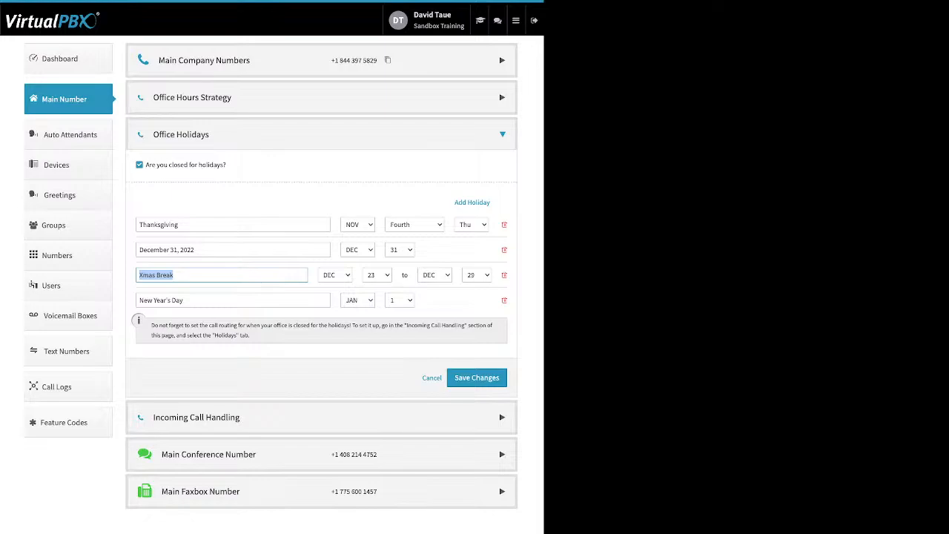
left_click_drag(179, 225, 139, 224)
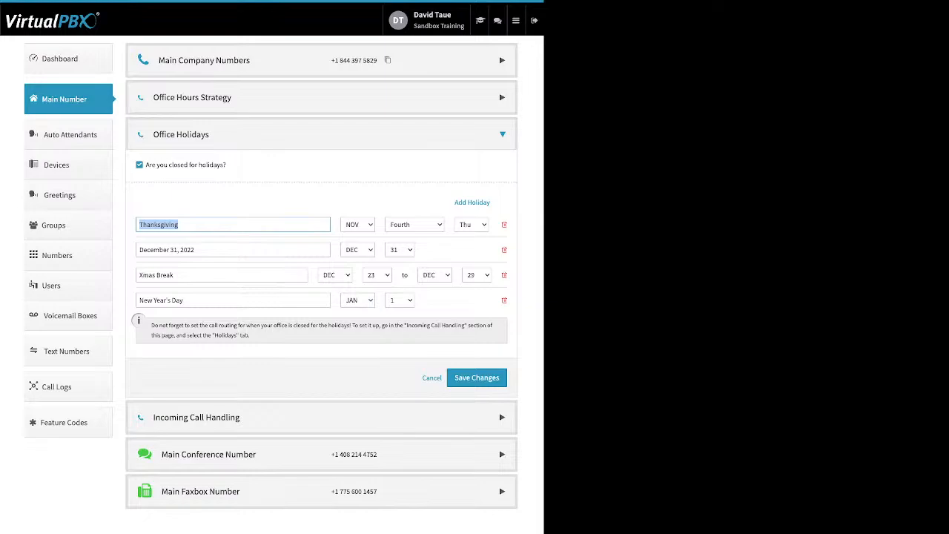
left_click(431, 378)
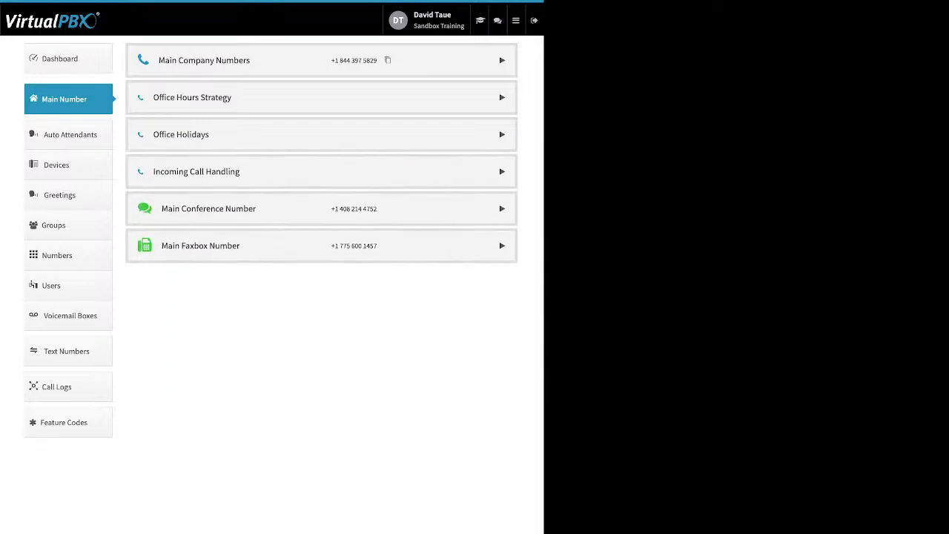
Compare incoming call handling for Open Hours, After Hours and Holidays, and open the Open Hours virtual receptionist.
left_click(197, 171)
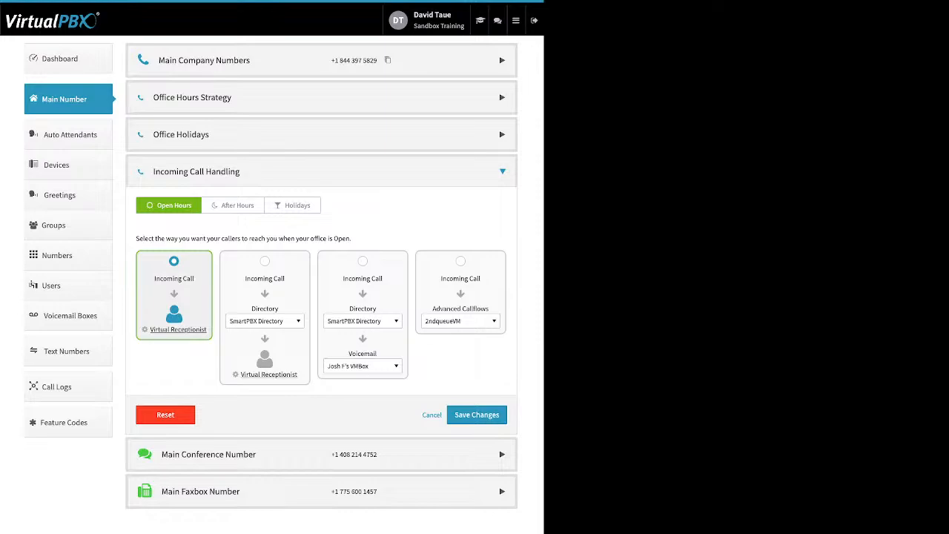
left_click(233, 205)
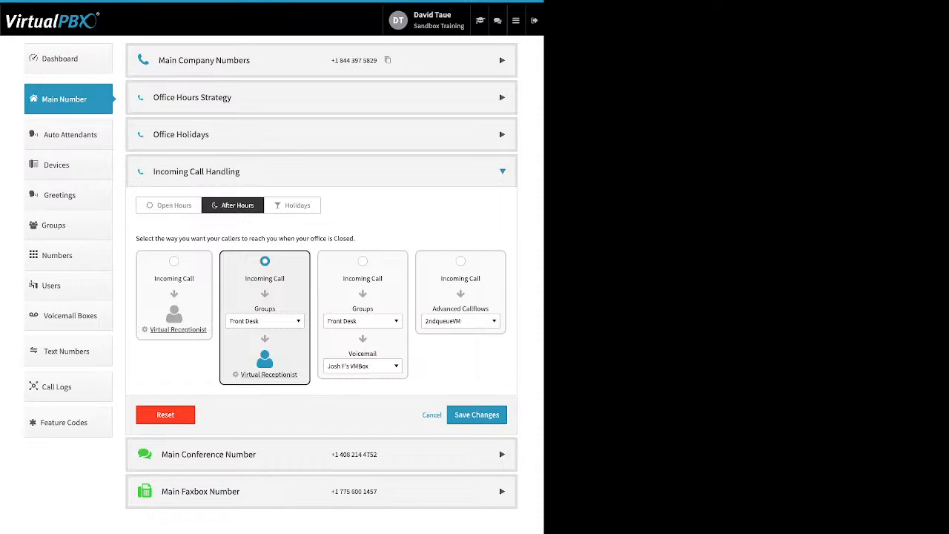
left_click(292, 206)
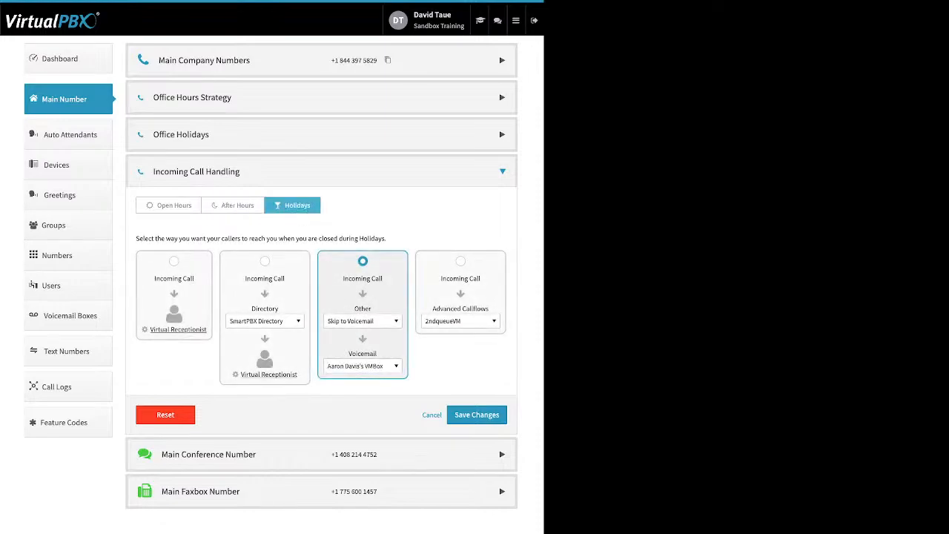
left_click(169, 205)
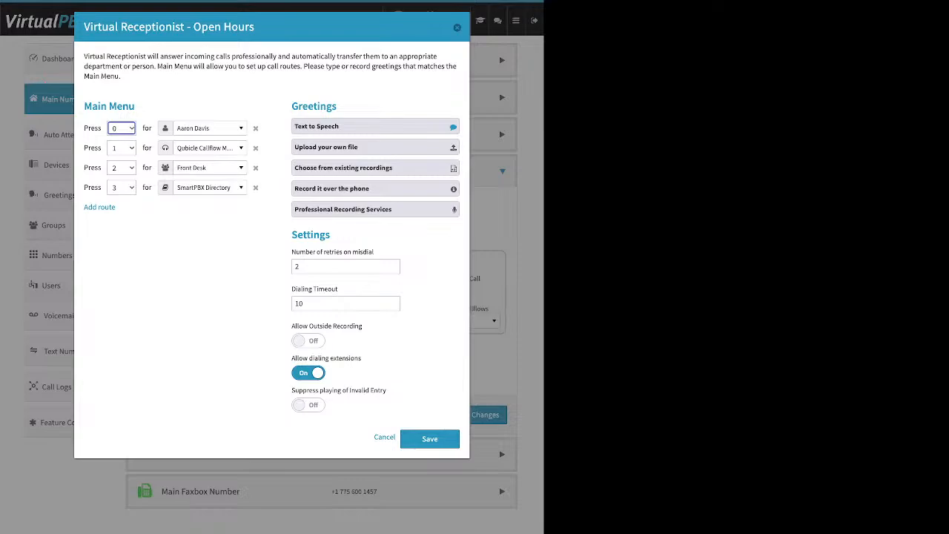
Add a new route to the main menu of the Open Hours virtual receptionist.
left_click_drag(135, 106, 92, 106)
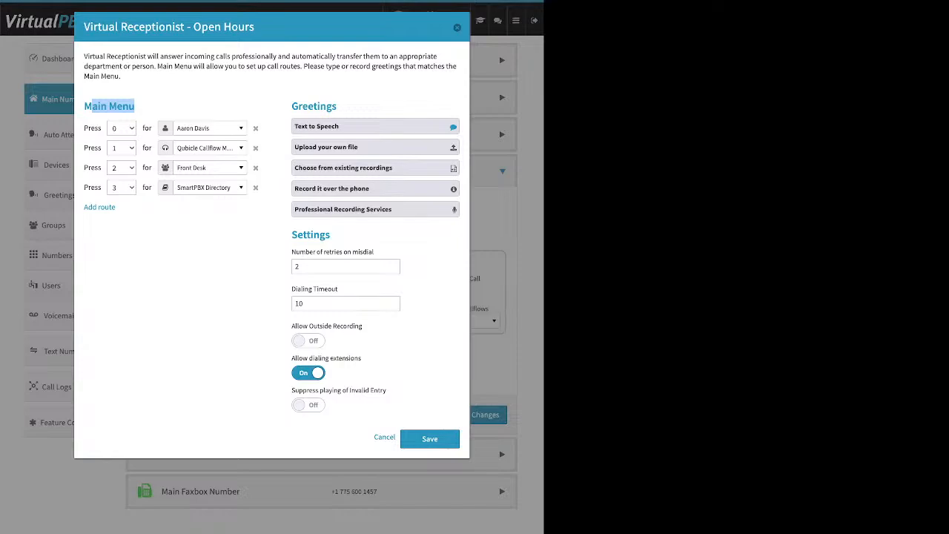
left_click_drag(119, 207, 84, 207)
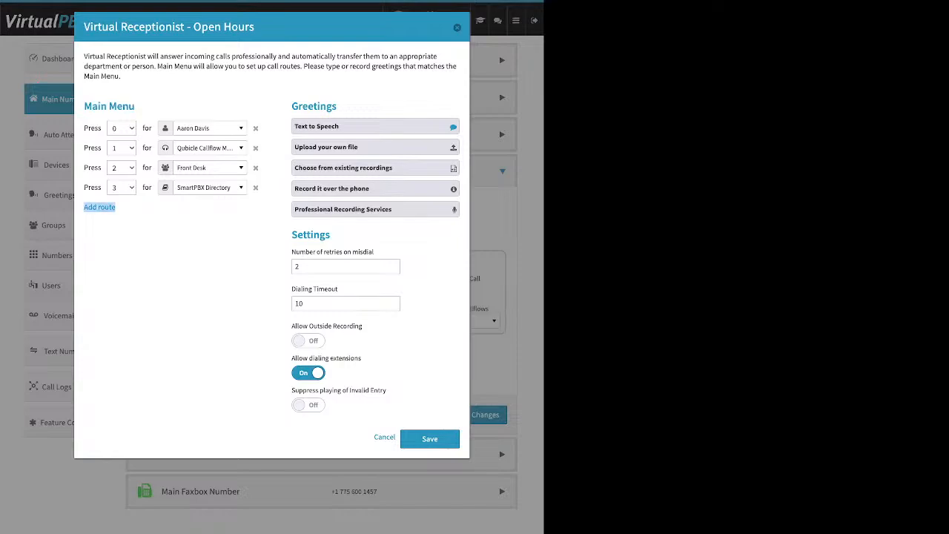
left_click(100, 207)
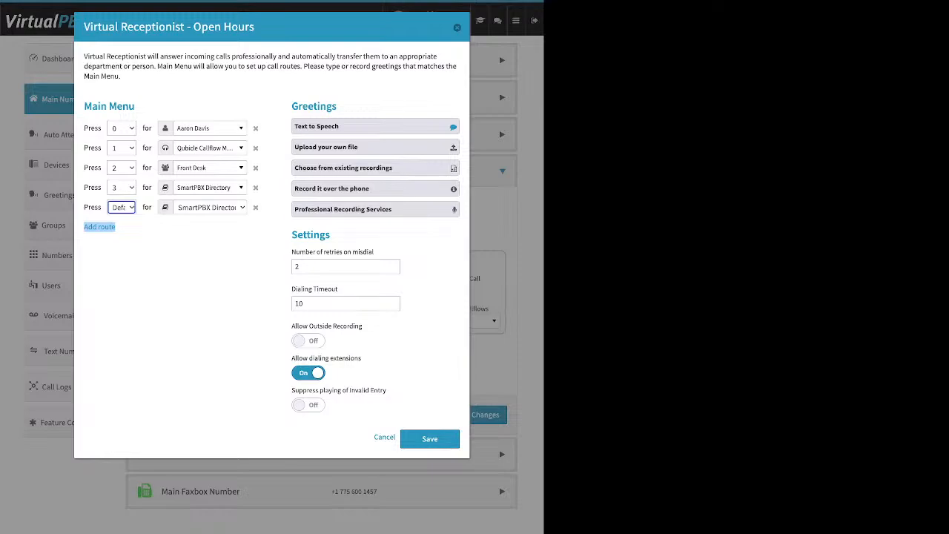
Examine the users, call queues and groups available as destinations for the route on key 0, without changing it.
left_click(207, 129)
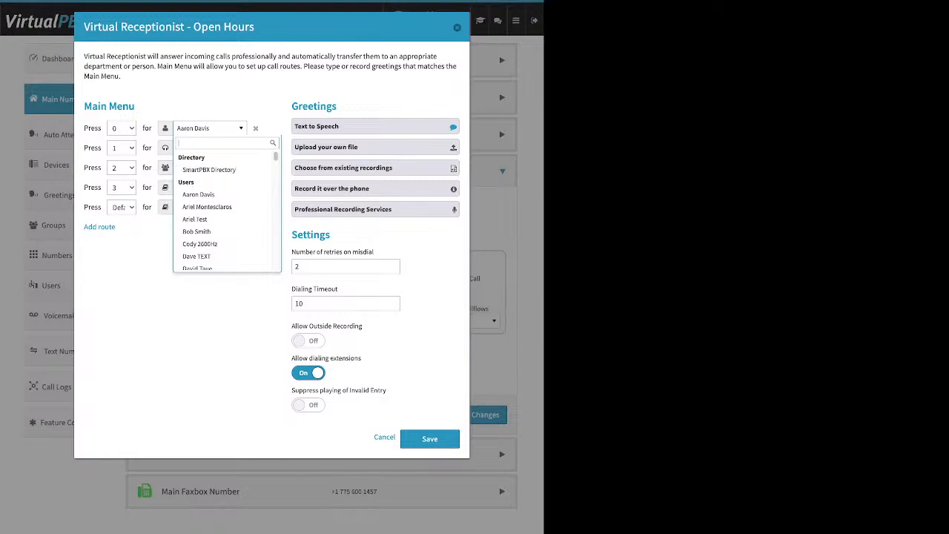
scroll(222, 186, "down", 1)
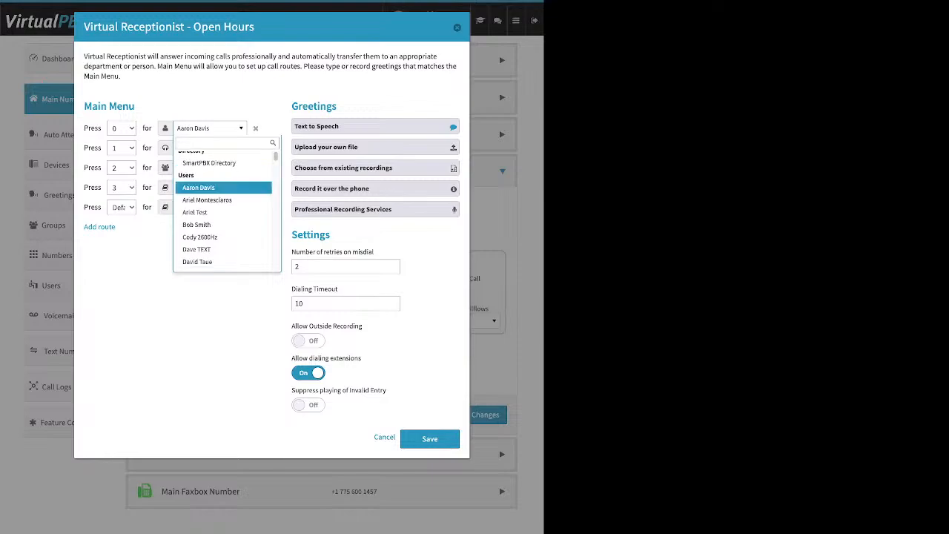
scroll(223, 185, "down", 5)
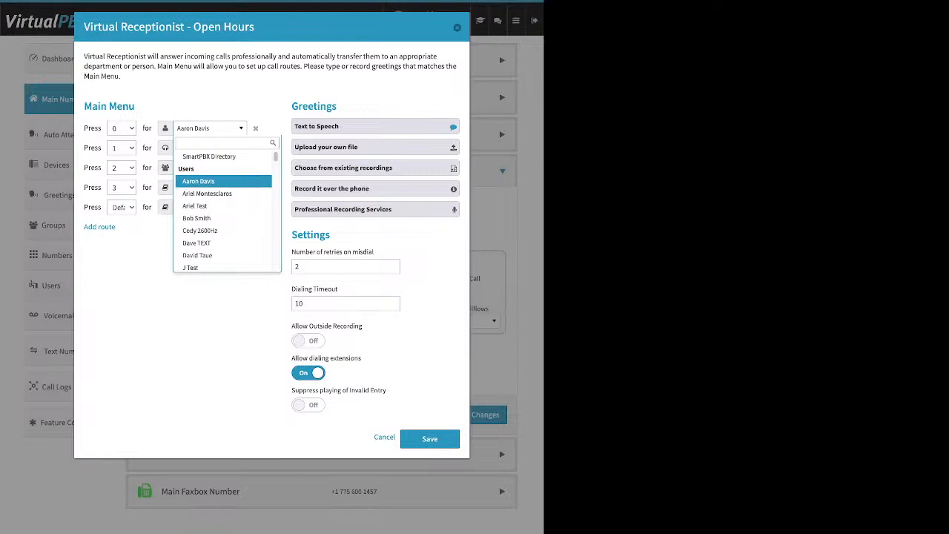
scroll(222, 186, "down", 10)
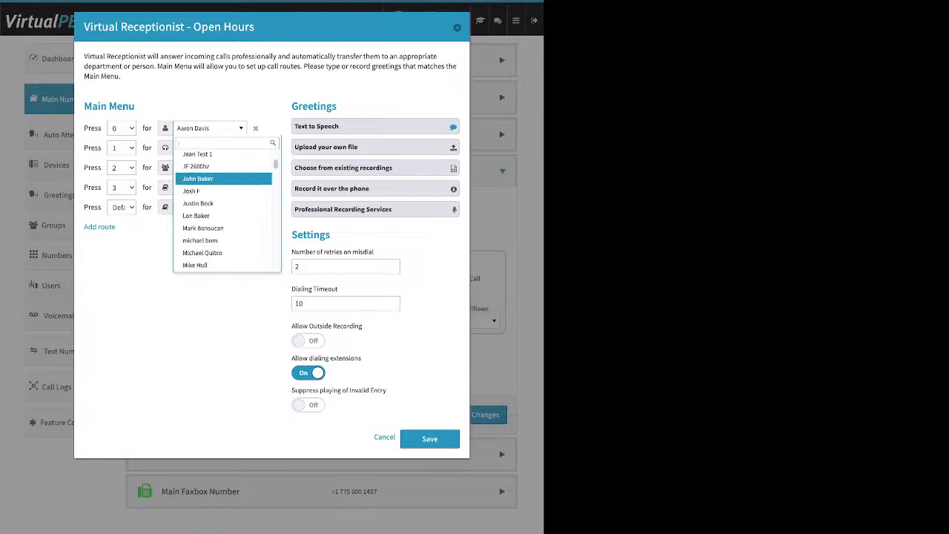
scroll(222, 200, "down", 3)
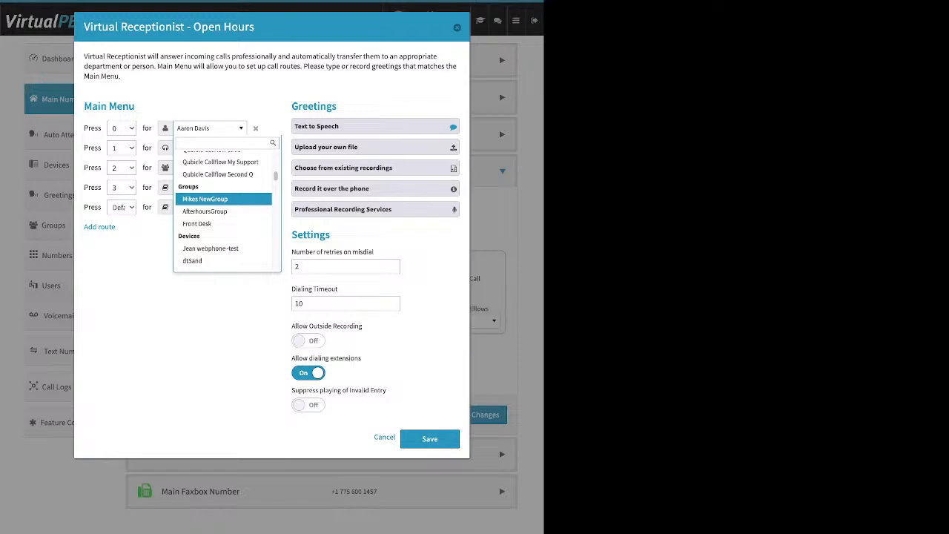
scroll(223, 204, "up", 2)
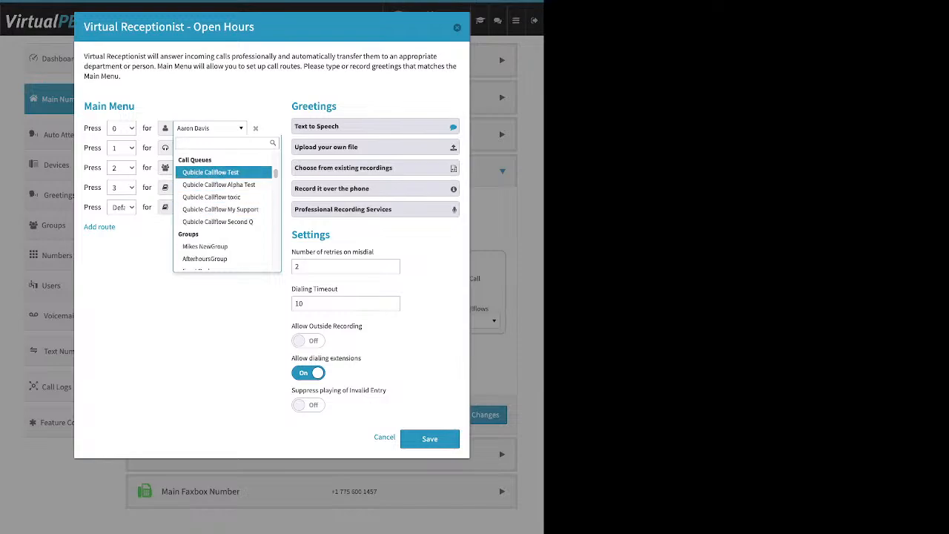
scroll(222, 172, "down", 1)
scroll(223, 204, "down", 3)
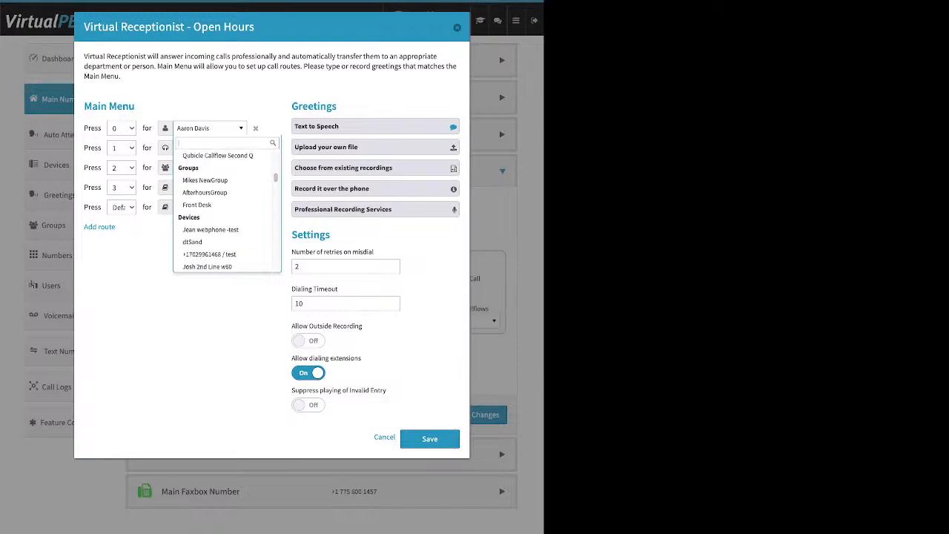
Examine the device, voicemail box and media destinations for the key 0 route, and close the list without choosing one.
scroll(222, 171, "down", 1)
scroll(222, 176, "down", 3)
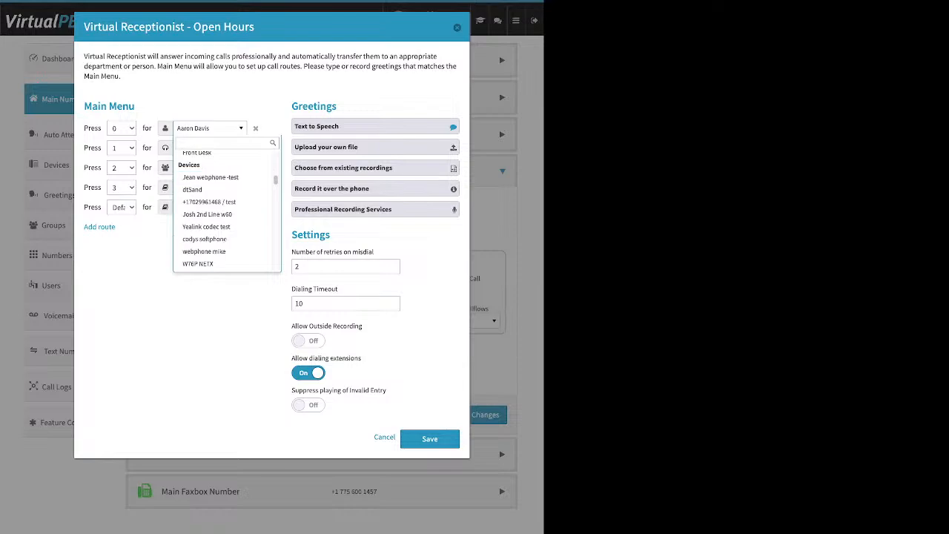
scroll(222, 185, "down", 5)
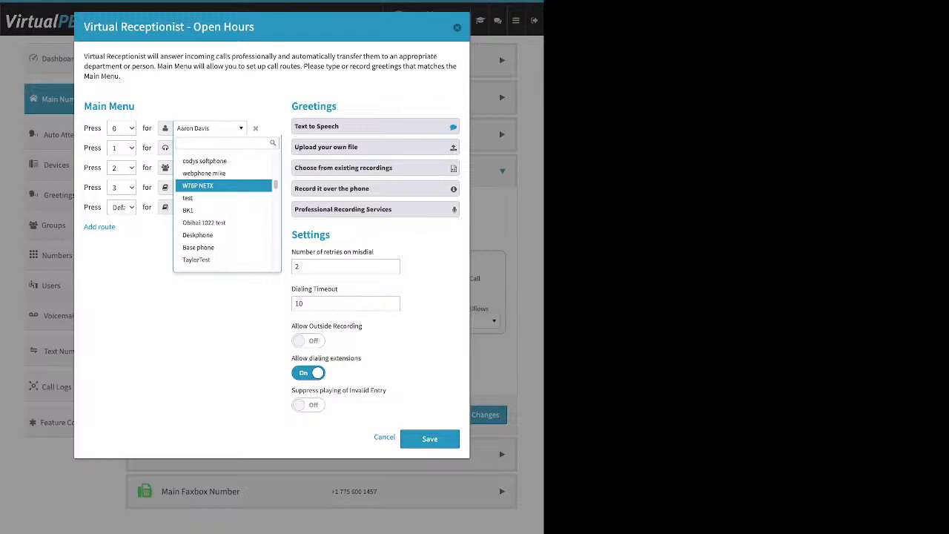
scroll(222, 185, "down", 4)
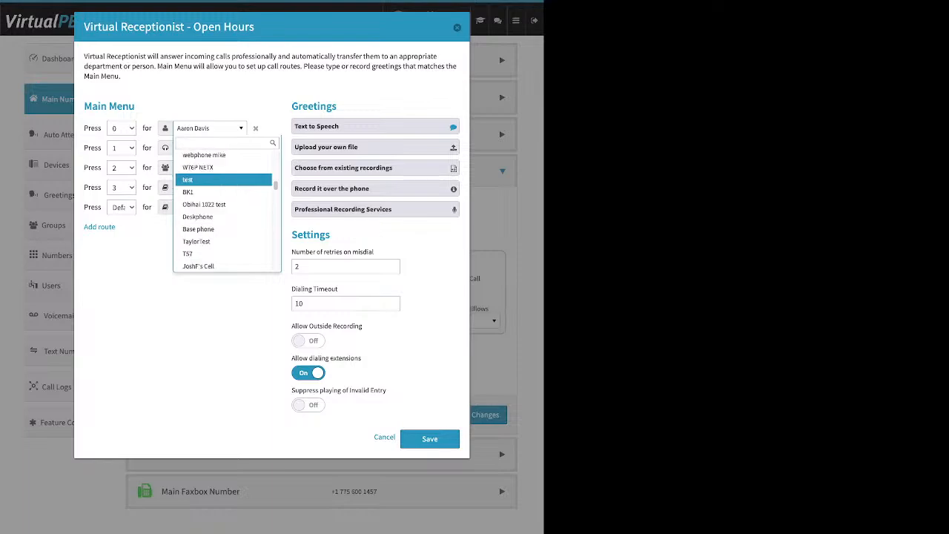
scroll(222, 185, "down", 6)
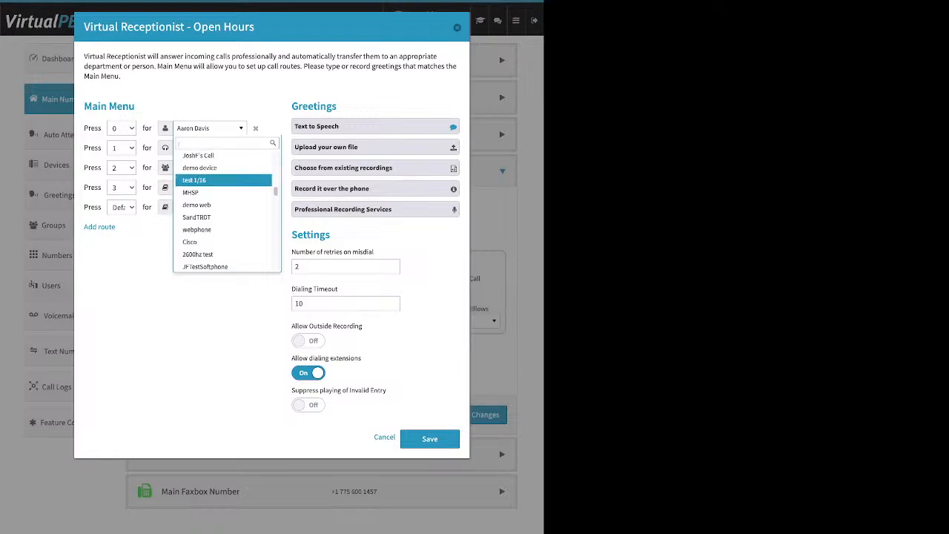
scroll(222, 185, "down", 2)
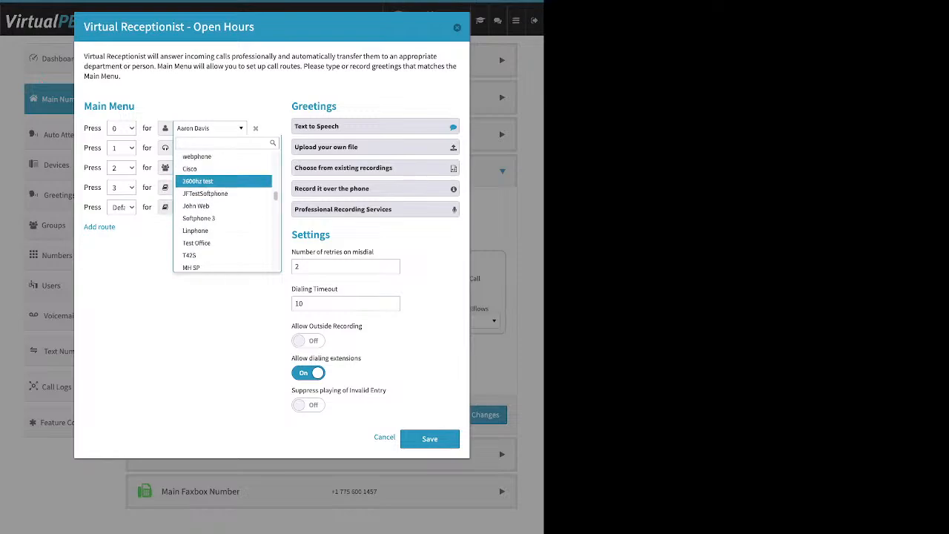
scroll(223, 189, "down", 4)
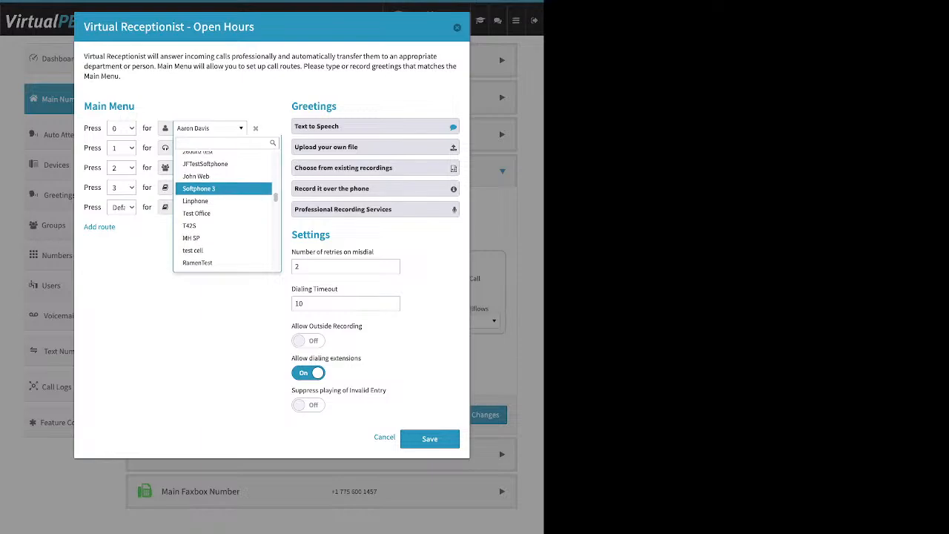
scroll(223, 185, "down", 6)
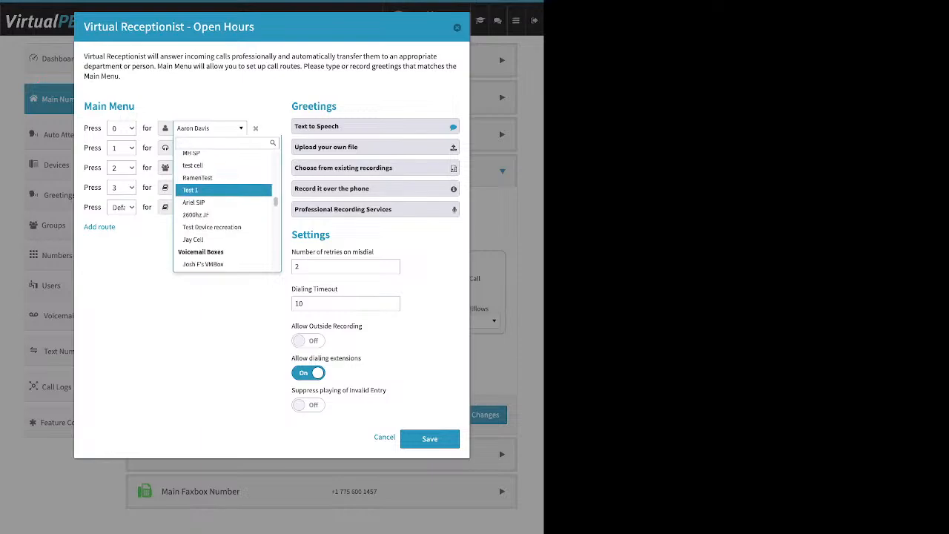
scroll(222, 189, "down", 2)
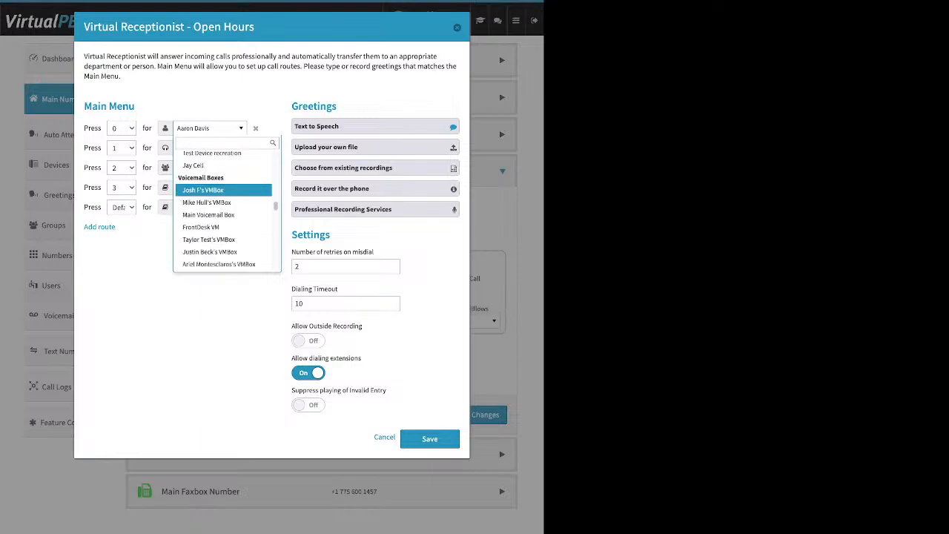
scroll(222, 189, "down", 2)
scroll(222, 192, "down", 2)
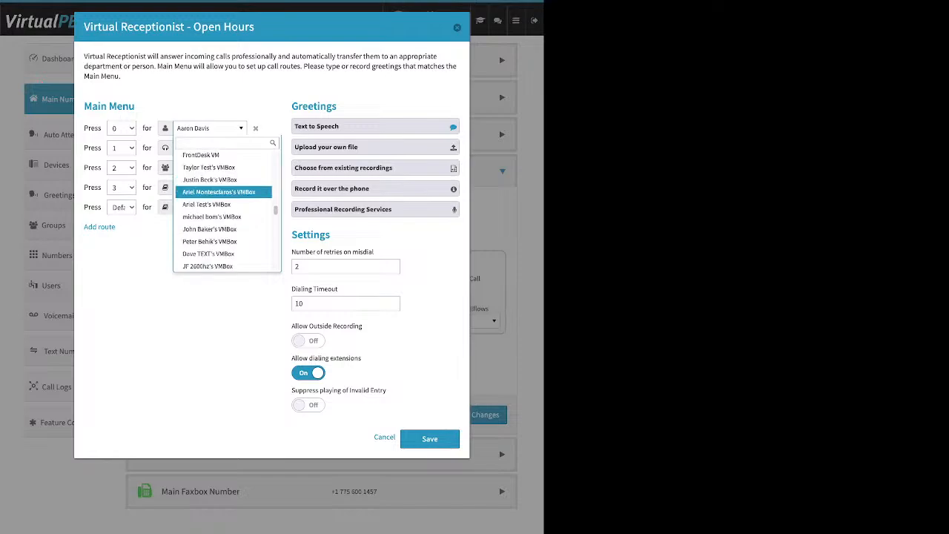
scroll(223, 189, "down", 6)
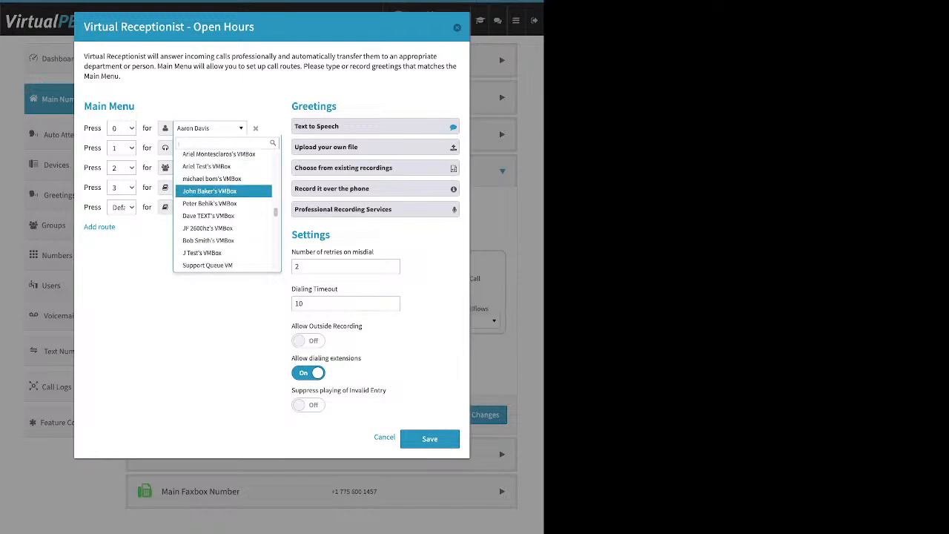
scroll(222, 185, "down", 10)
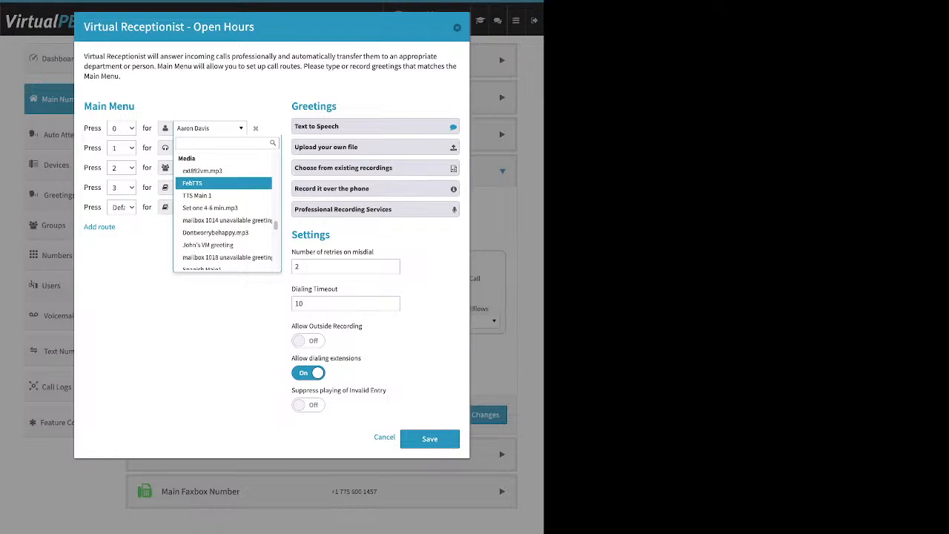
scroll(222, 208, "down", 6)
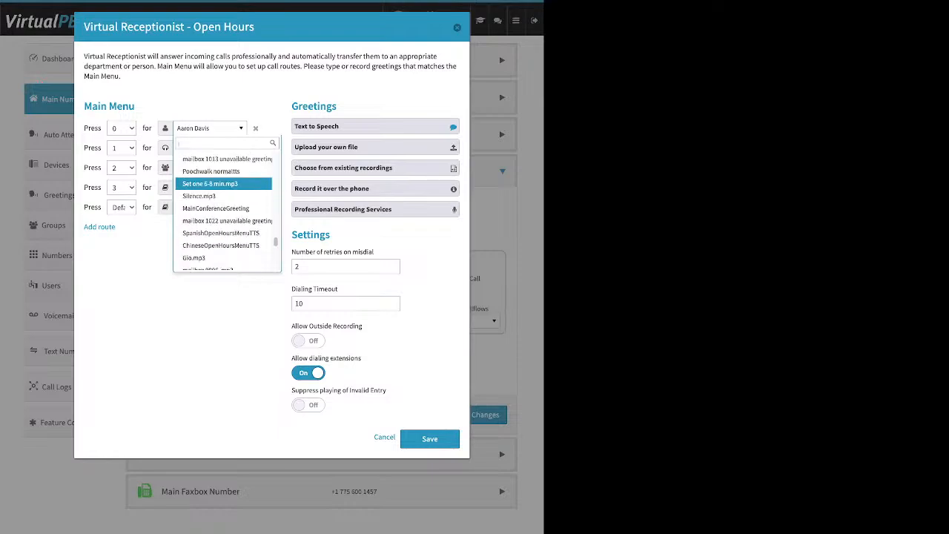
scroll(223, 208, "down", 8)
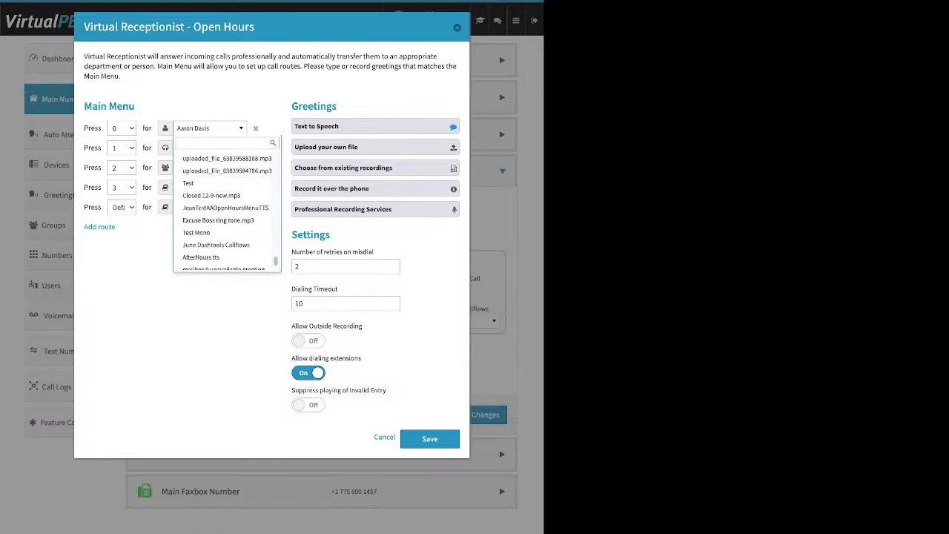
key("Escape")
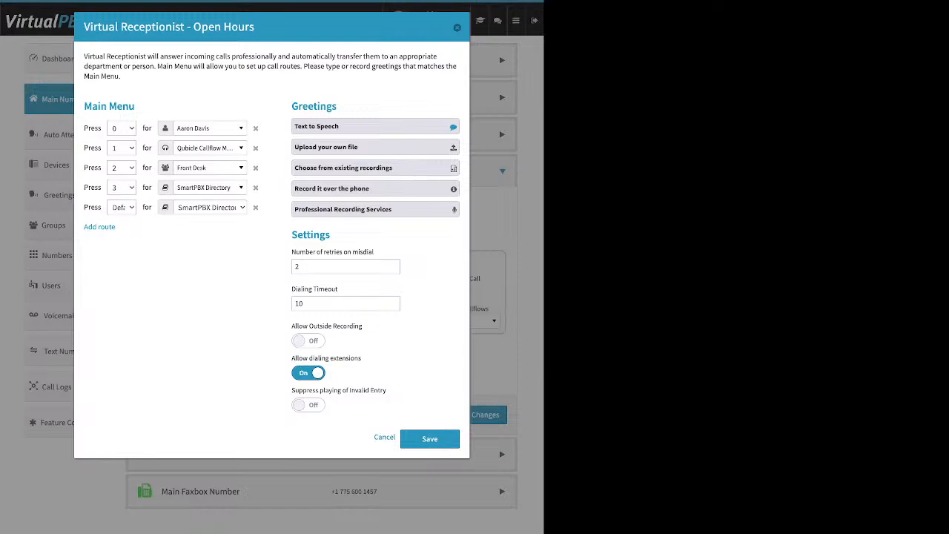
Remove the newly added default route to the SmartPBX Directory from the main menu.
left_click(255, 207)
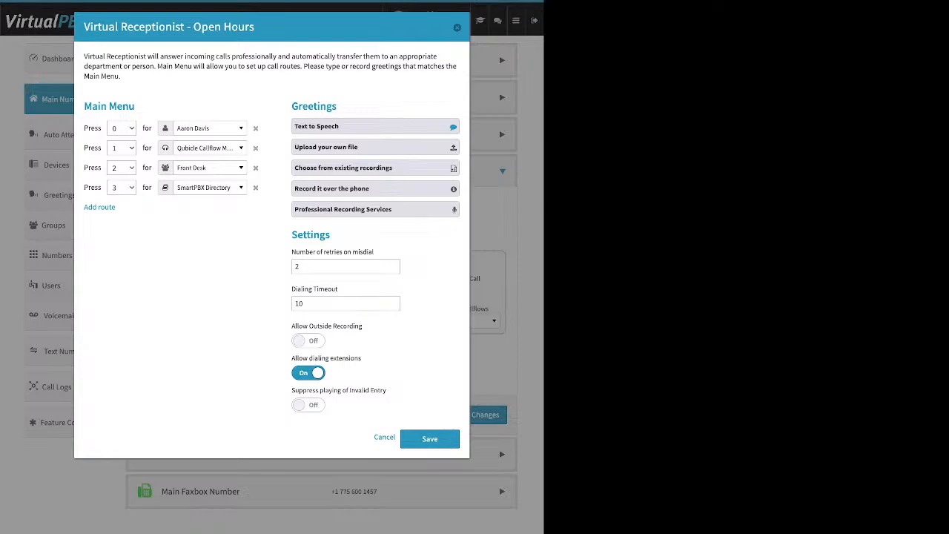
Open the text-to-speech greeting of the Open Hours receptionist and compare its wording with the main menu routes.
left_click_drag(338, 106, 291, 106)
left_click(356, 127)
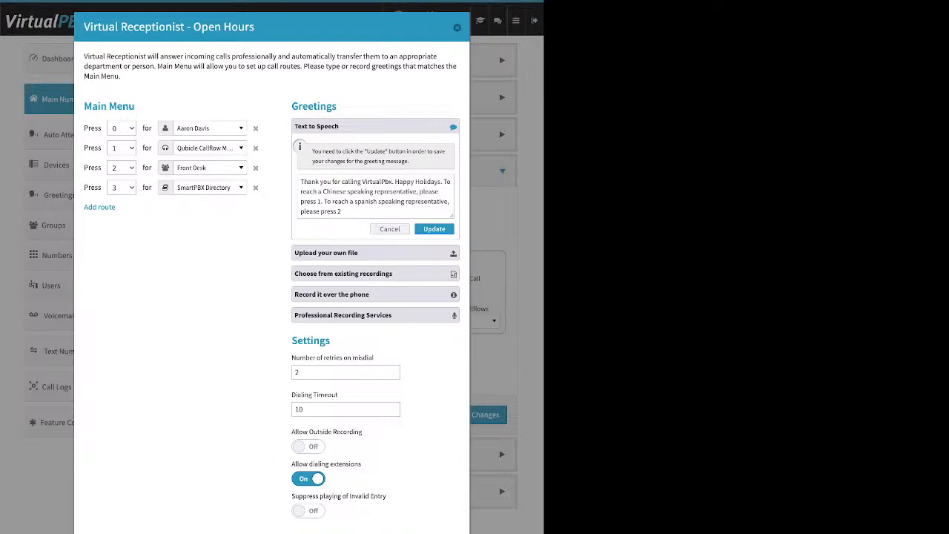
left_click_drag(84, 106, 107, 106)
left_click_drag(202, 27, 254, 27)
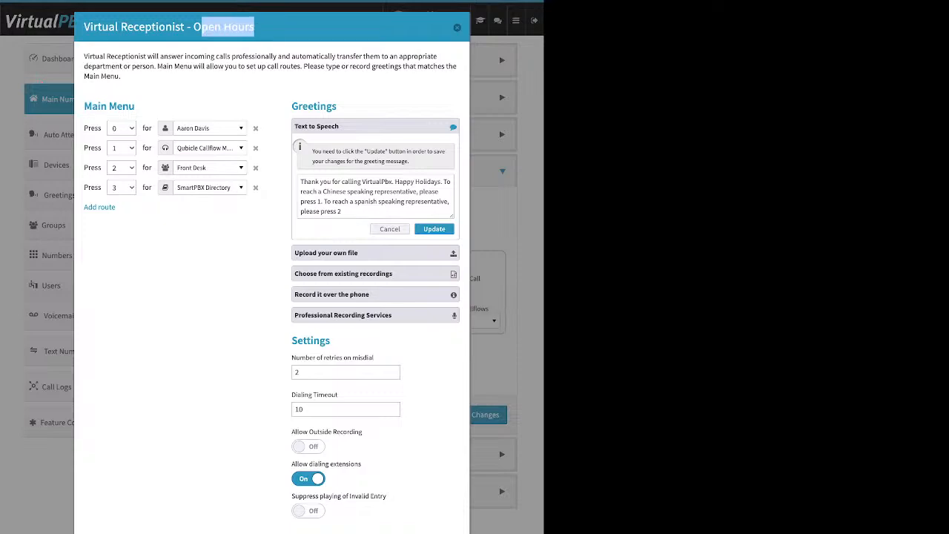
mouse_move(117, 106)
left_mouse_down()
mouse_move(134, 106)
mouse_move(109, 106)
left_mouse_up()
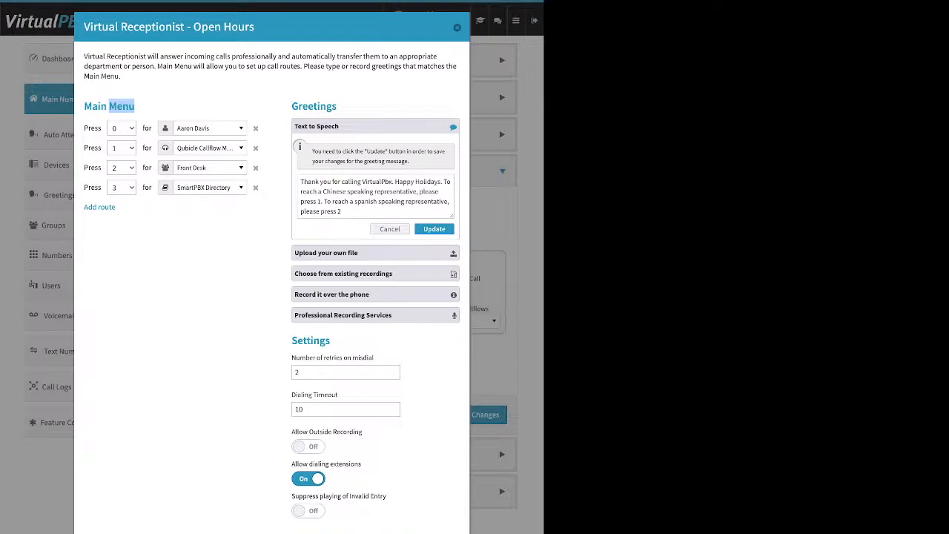
left_click(341, 212)
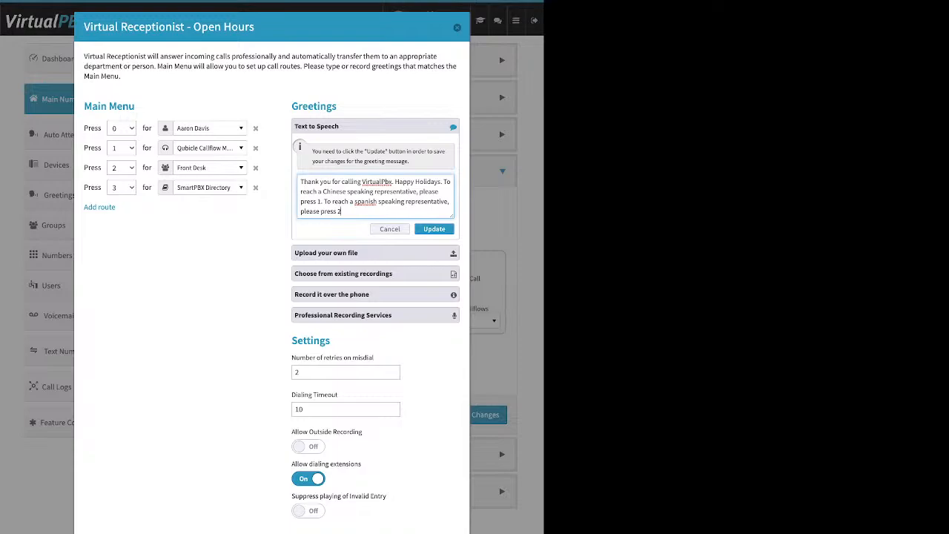
Examine the greeting options for uploading a file, choosing an existing recording and recording over the phone.
left_click(375, 252)
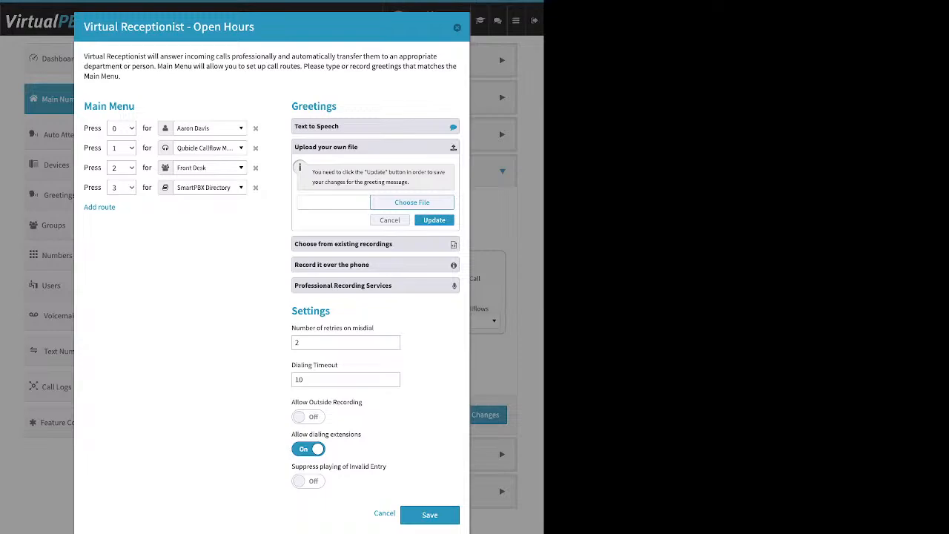
left_click(412, 202)
left_click(375, 244)
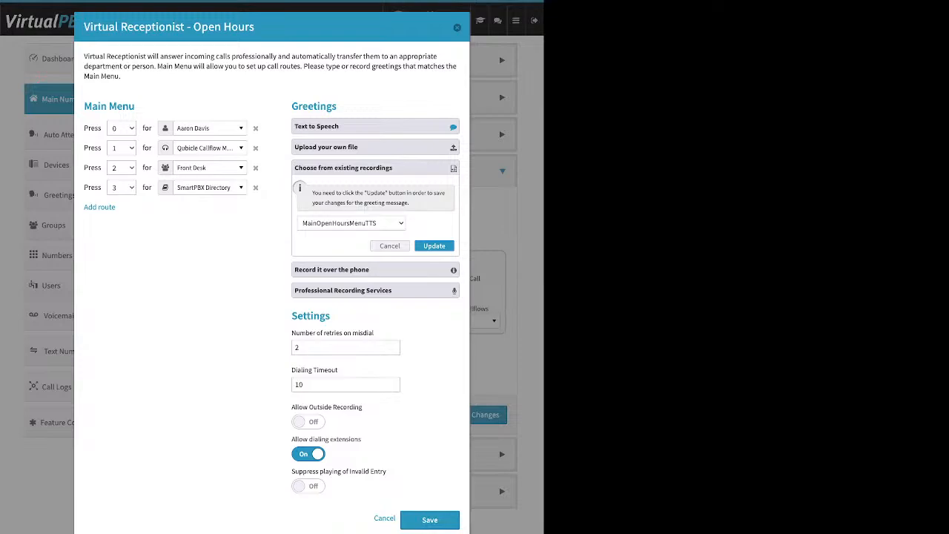
left_click(375, 269)
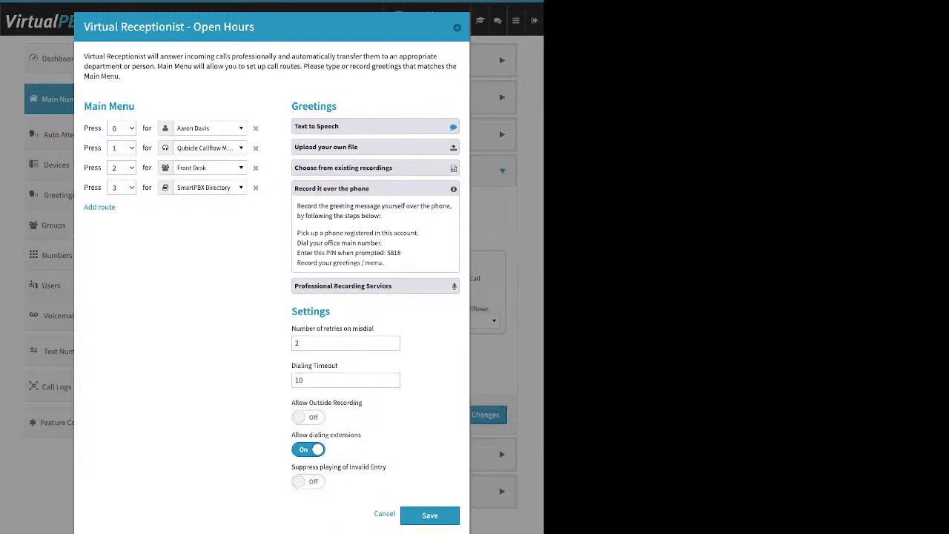
left_click_drag(297, 233, 419, 233)
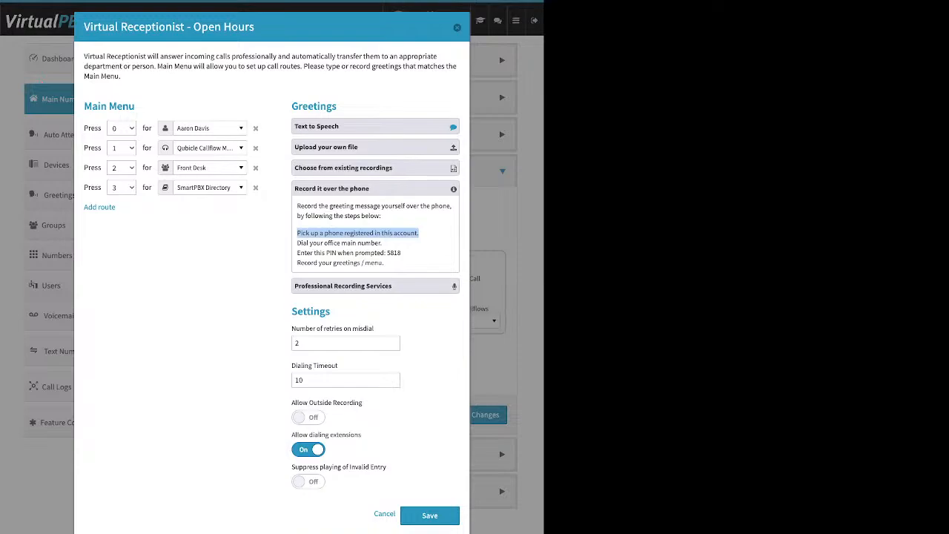
double_click(311, 311)
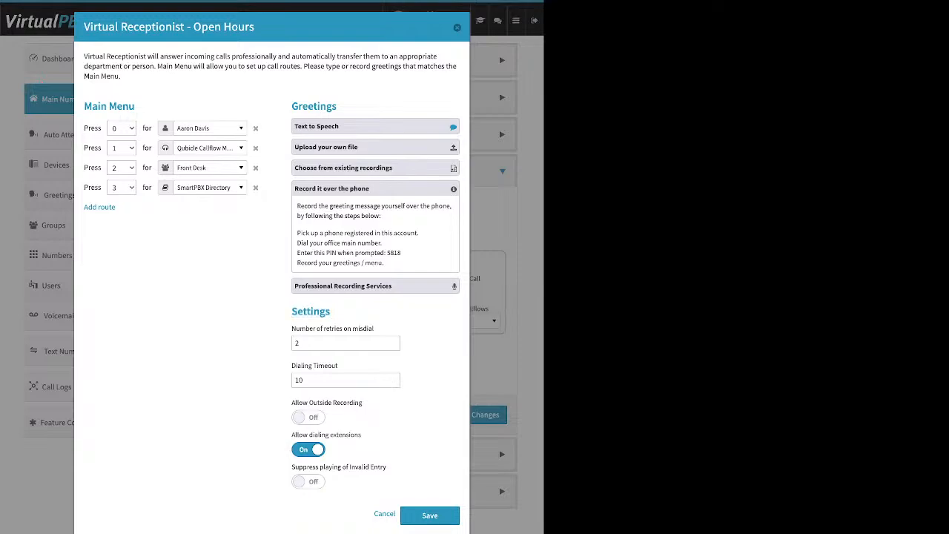
Turn on Allow Outside Recording, compare it with the phone recording instructions, and turn it back off.
left_click_drag(292, 402, 362, 402)
left_click(309, 417)
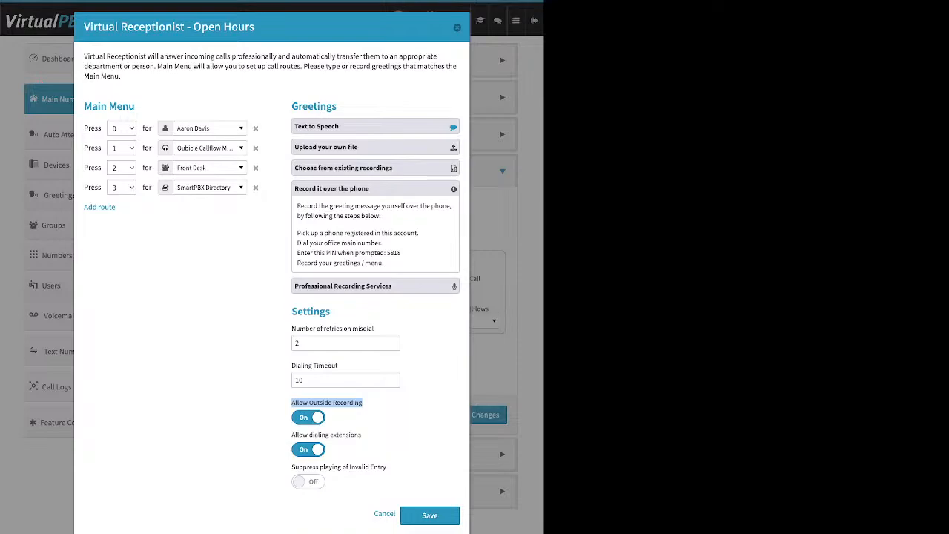
left_click(376, 405)
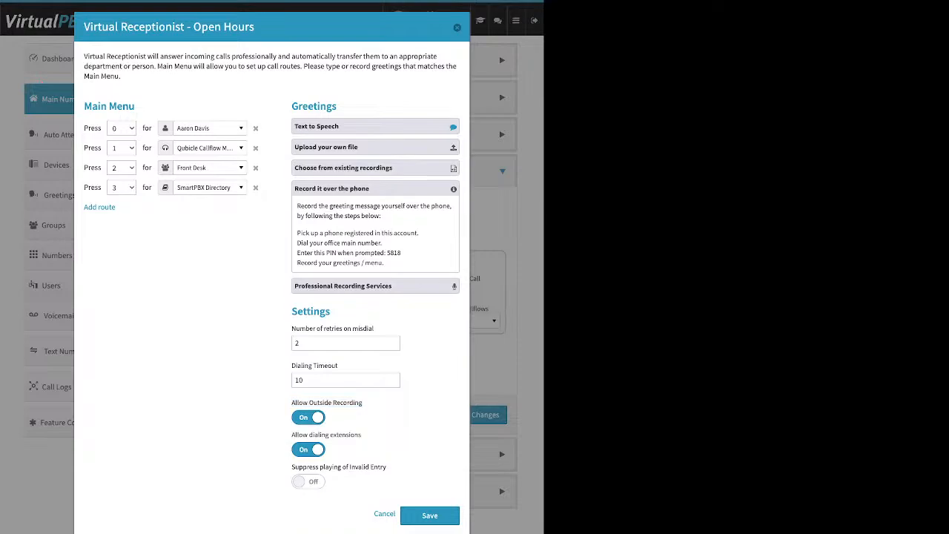
left_click_drag(402, 252, 381, 253)
left_click_drag(291, 402, 362, 403)
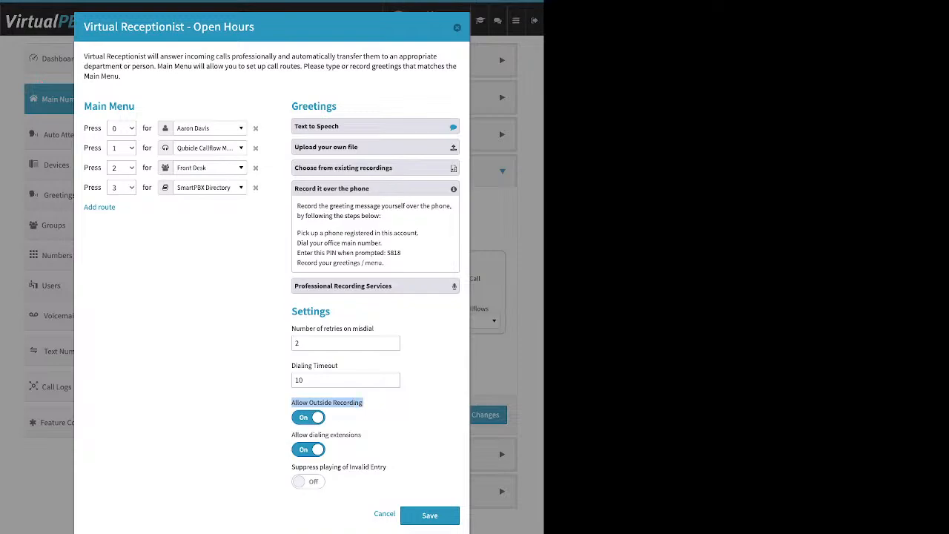
left_click(309, 417)
Review the phone recording instructions and Professional Recording Services pricing, and close the greeting options without changing anything.
left_click(376, 189)
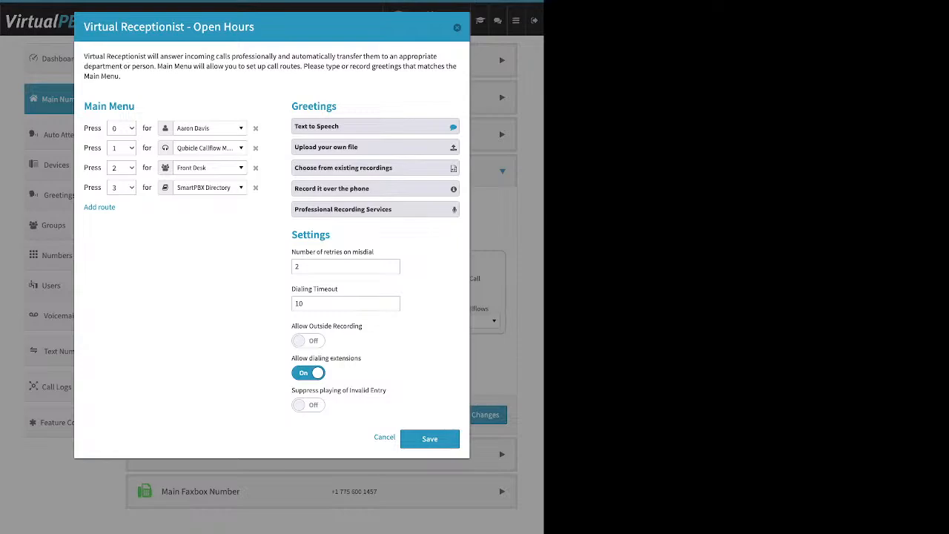
left_click(375, 188)
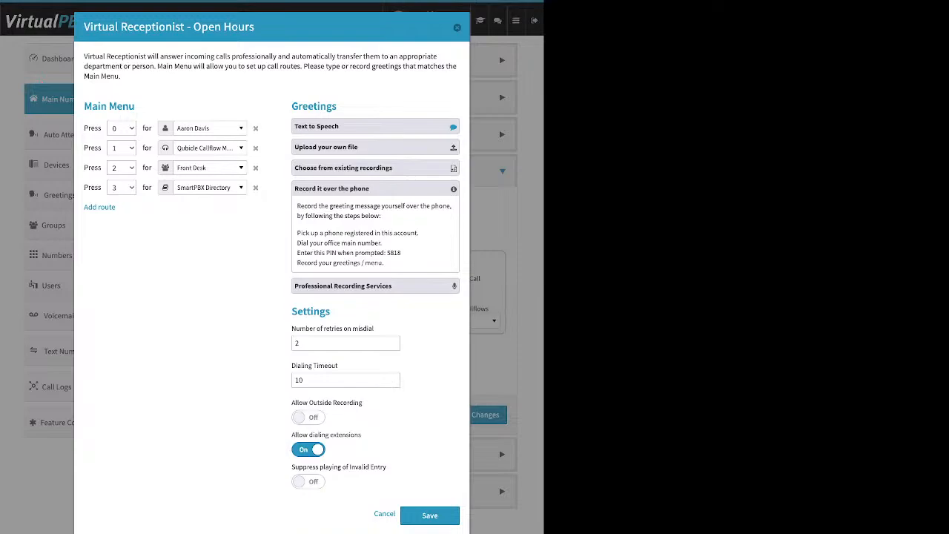
left_click_drag(401, 253, 387, 253)
left_click(375, 188)
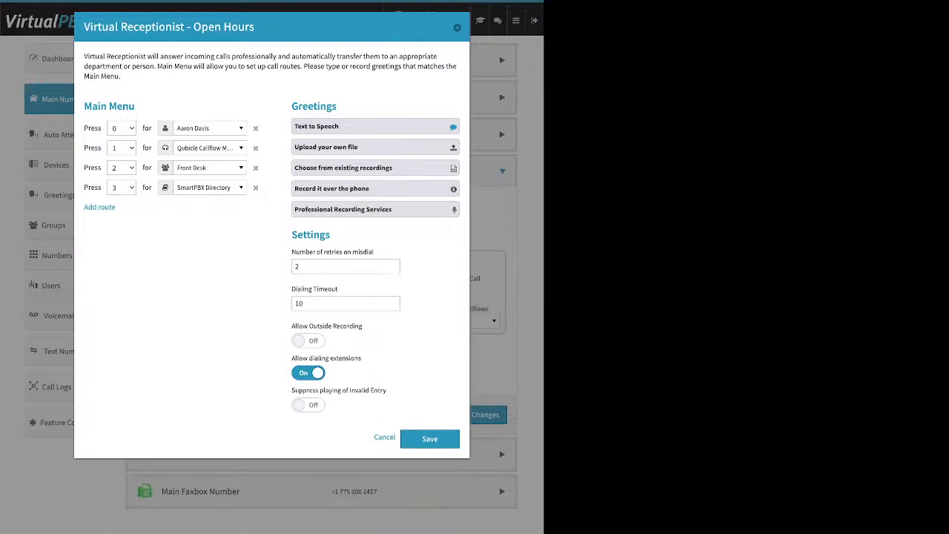
left_click(375, 209)
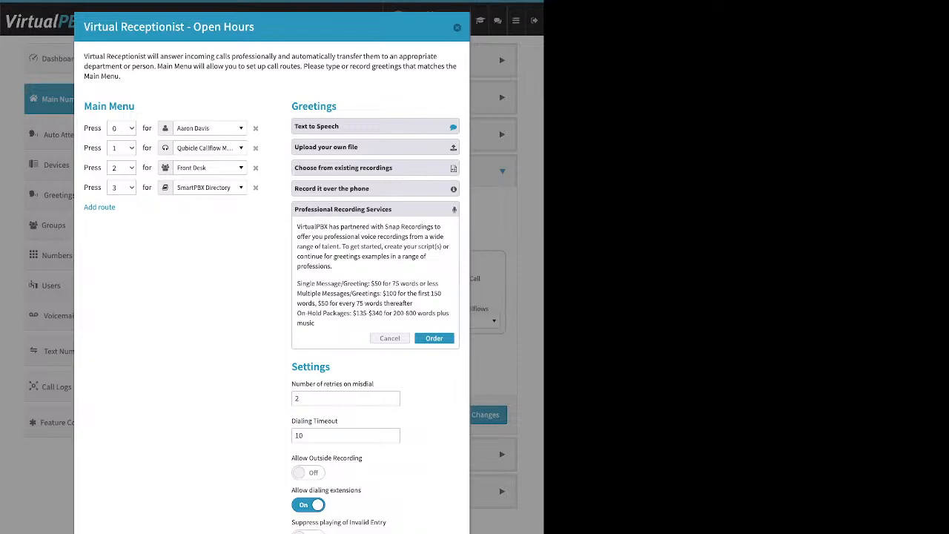
left_click(375, 147)
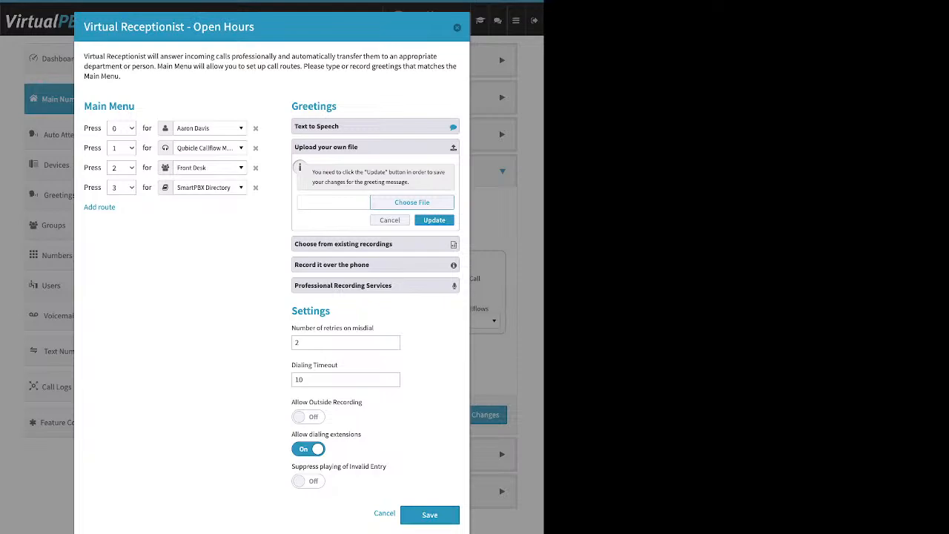
left_click(390, 220)
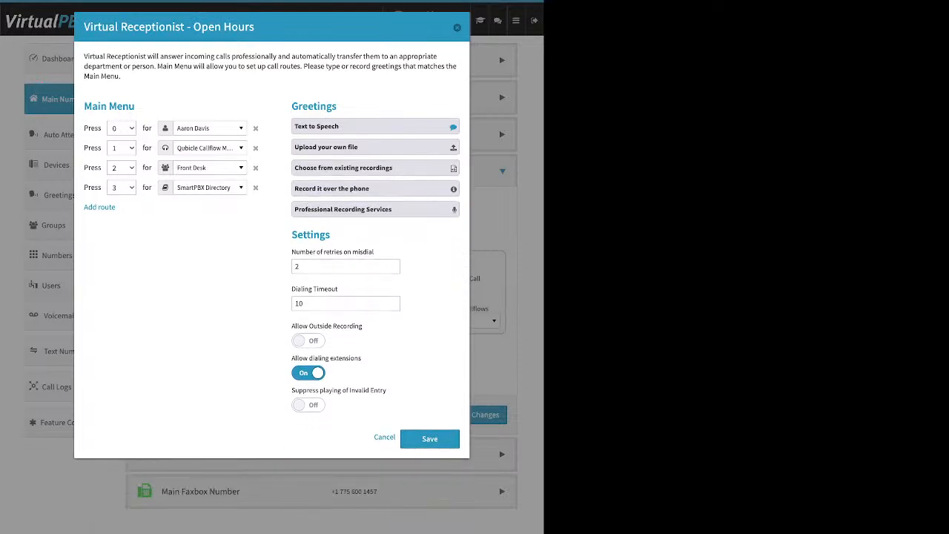
Examine the number of retries on misdial and the dialing timeout of the Open Hours receptionist.
left_click_drag(292, 253, 375, 252)
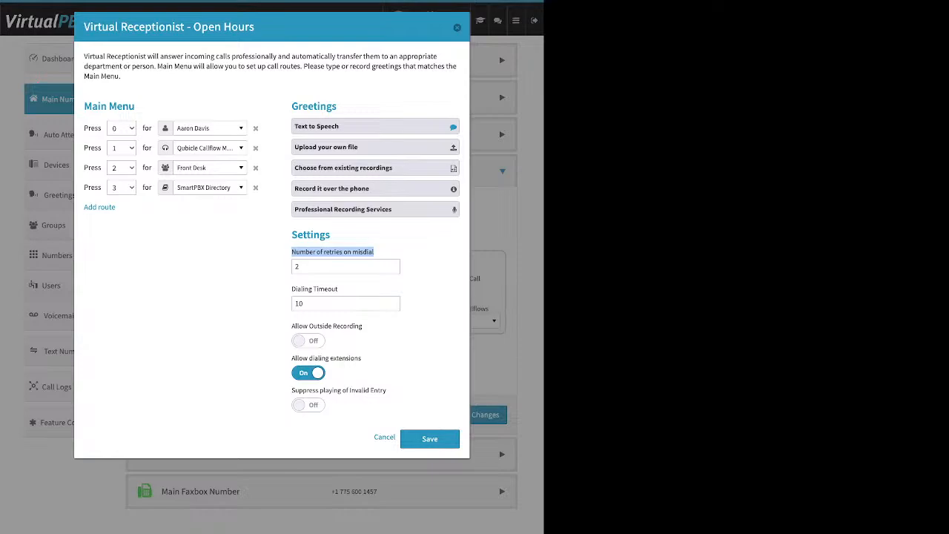
left_click_drag(312, 267, 293, 267)
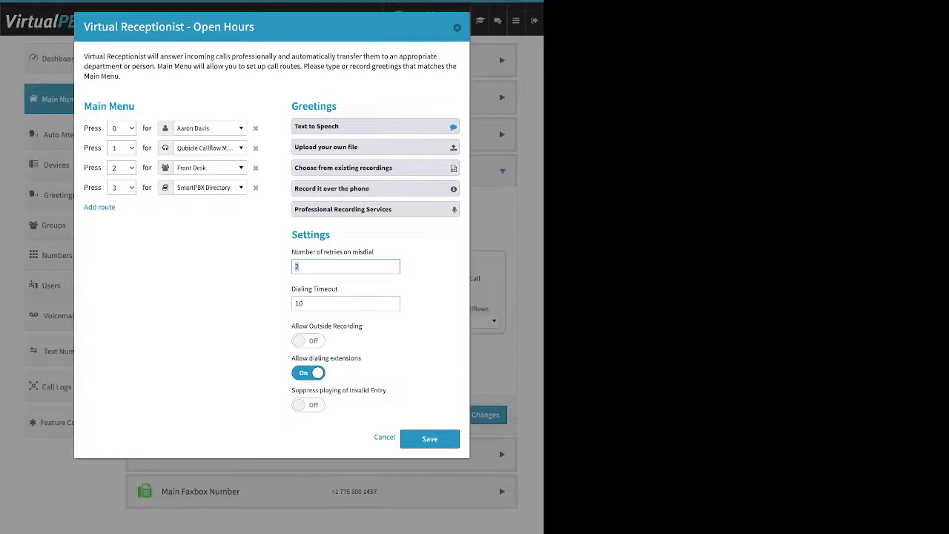
left_click_drag(292, 289, 337, 289)
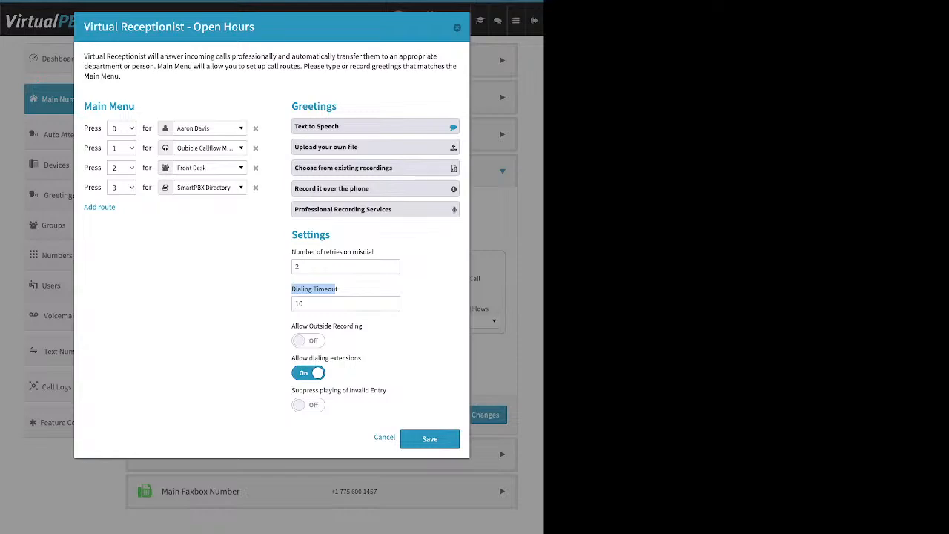
double_click(299, 303)
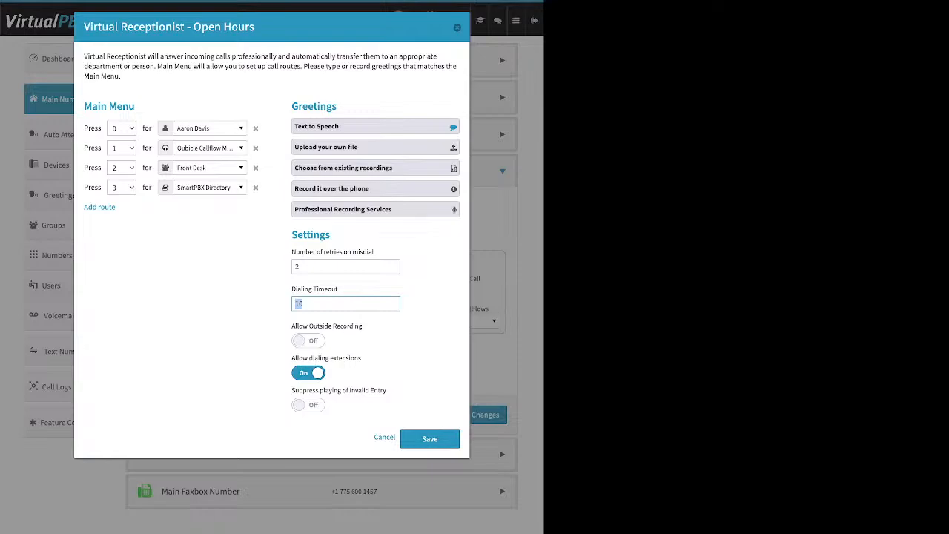
double_click(298, 266)
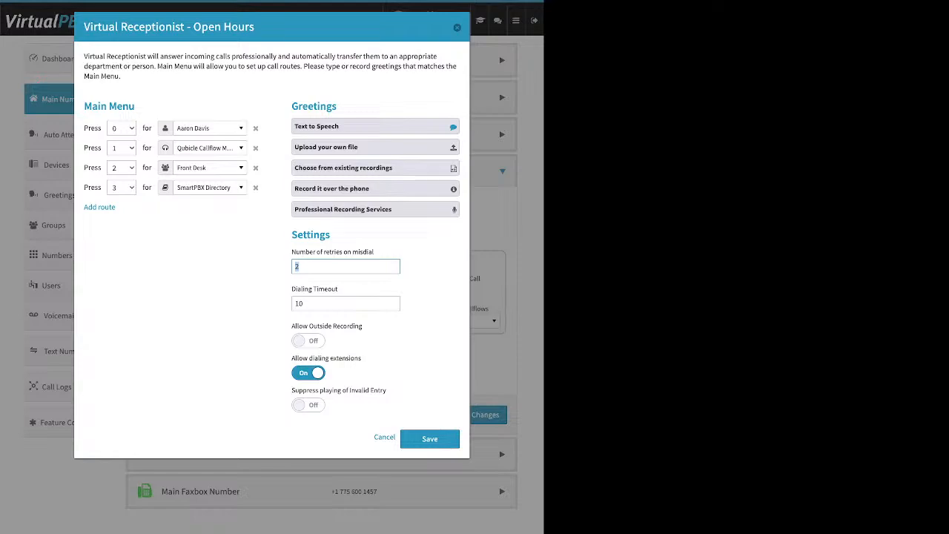
Add a default route to the SmartPBX Directory in the main menu and remove it again.
left_click(100, 208)
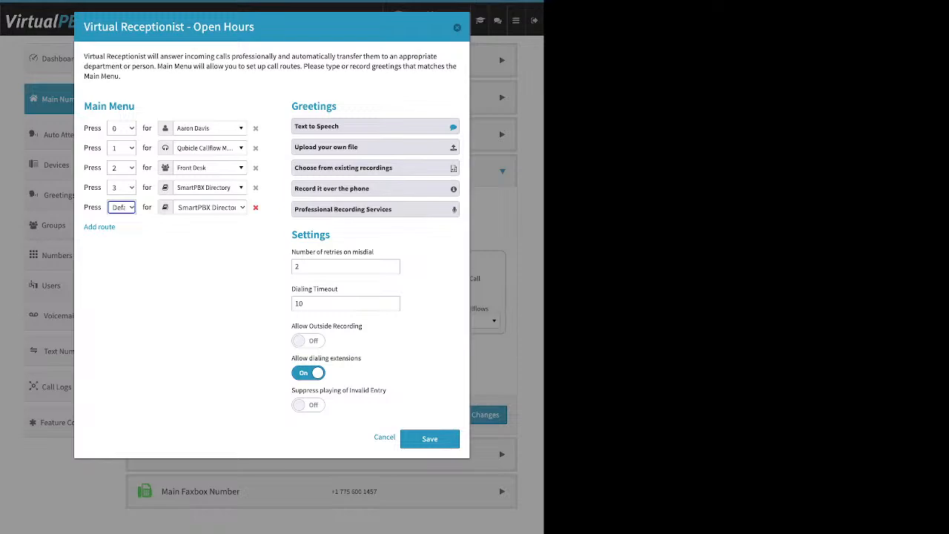
left_click(256, 208)
left_click(255, 207)
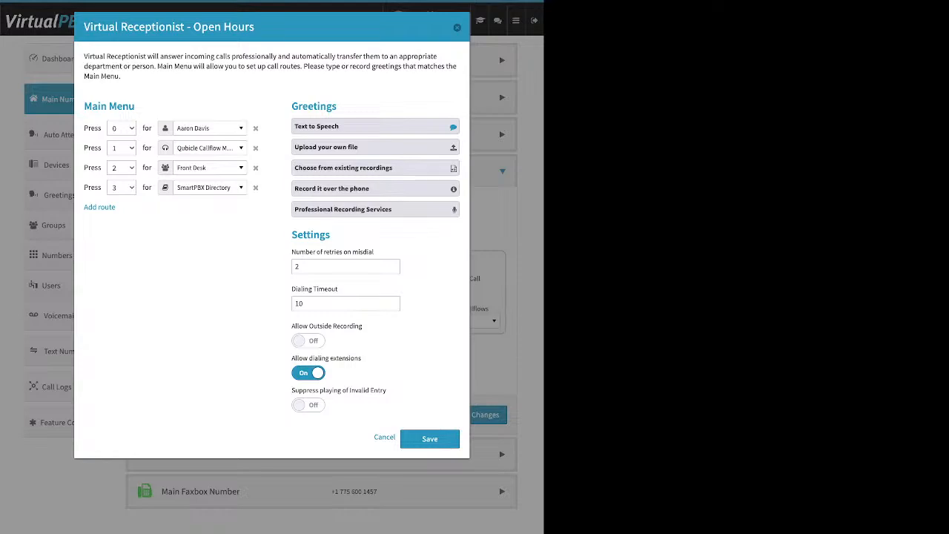
Set the Open Hours receptionist's dialing timeout to 5, leaving the misdial retries unchanged.
double_click(298, 266)
key("Tab")
type("5")
Turn off Allow dialing extensions for the Open Hours receptionist and turn it back on.
left_click_drag(291, 358, 362, 358)
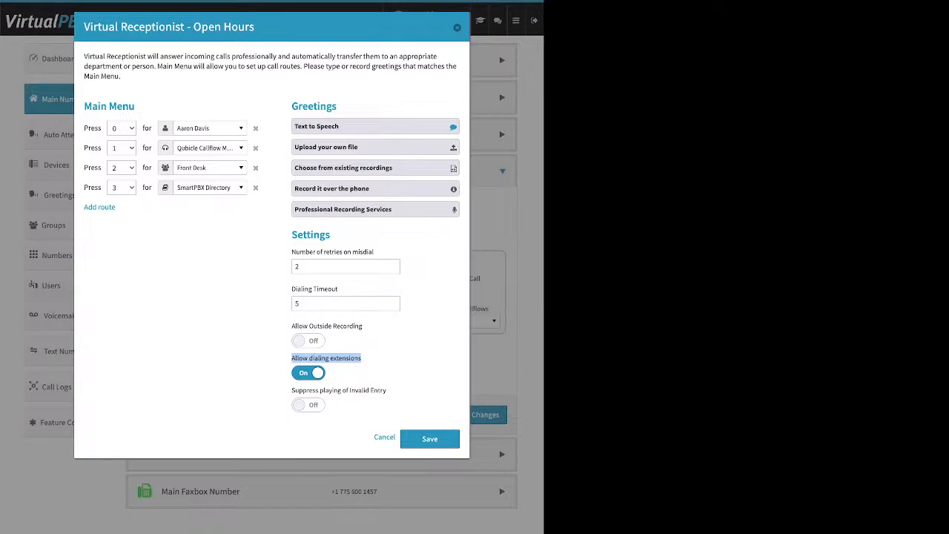
left_click(370, 363)
left_click(309, 373)
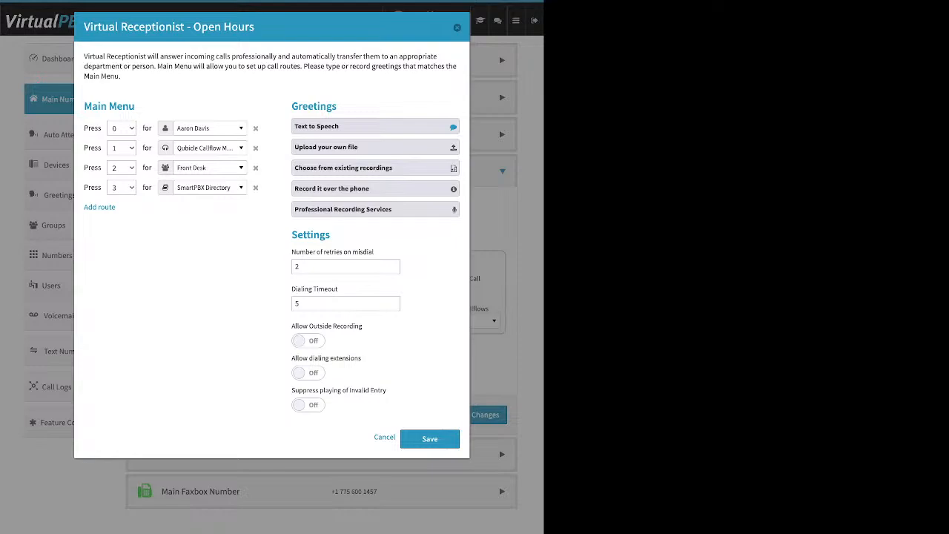
left_click(307, 372)
Try a default SmartPBX Directory route with Suppress playing of Invalid Entry turned on, and revert both changes.
left_click_drag(291, 390, 387, 390)
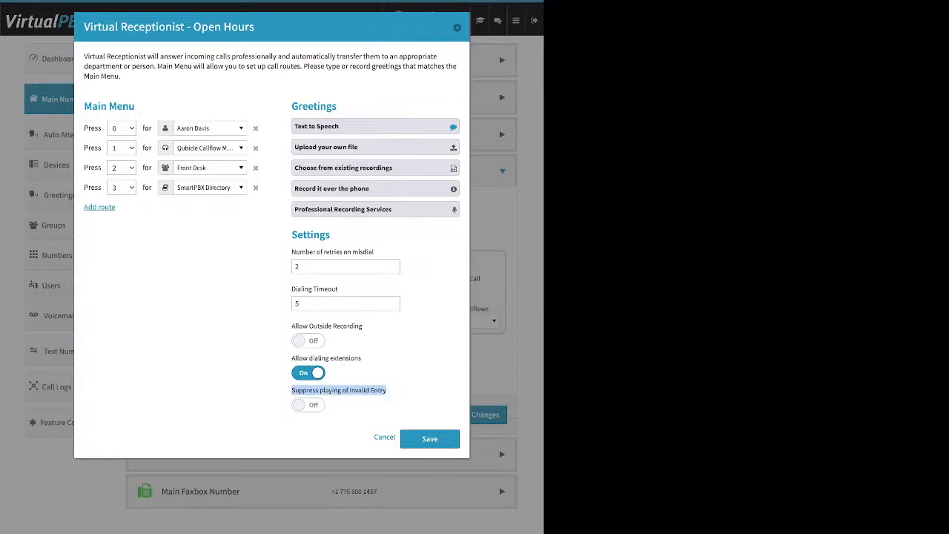
left_click(99, 207)
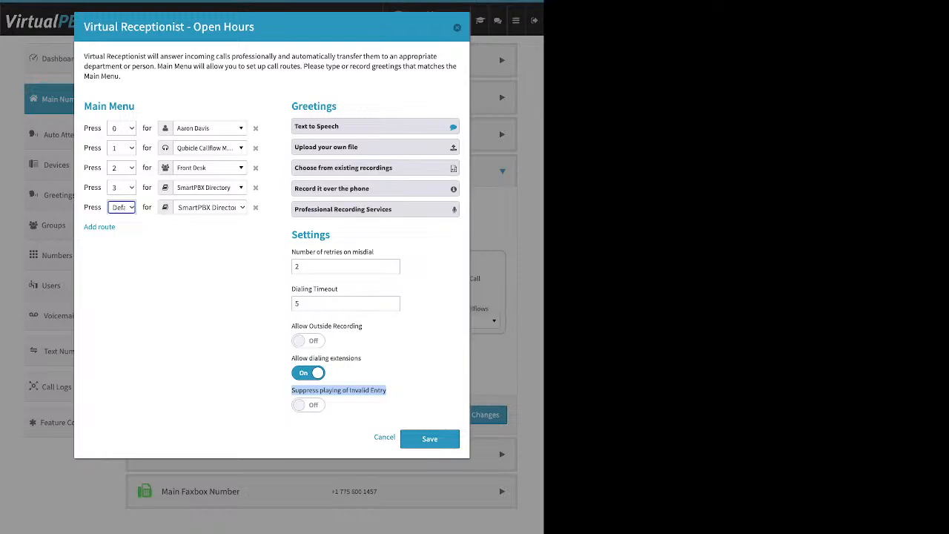
left_click(309, 405)
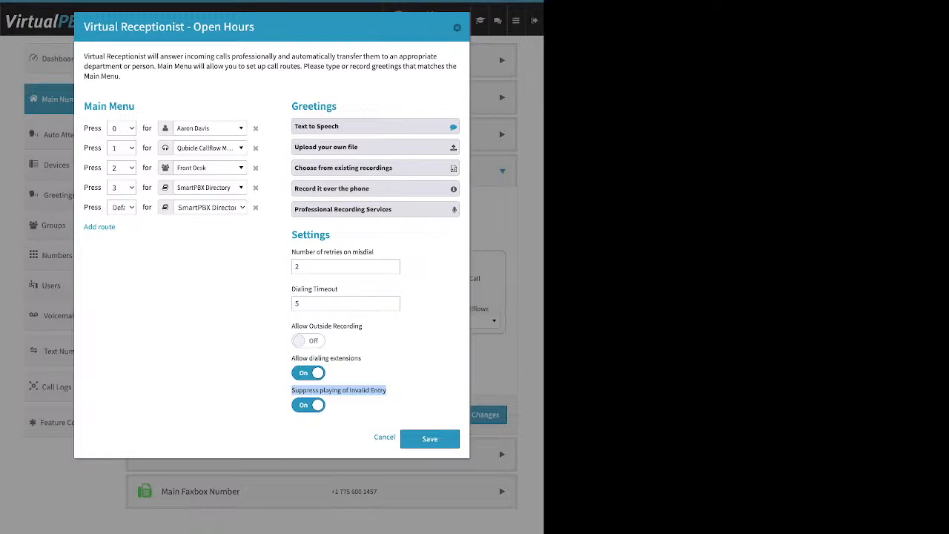
left_click(309, 405)
left_click(256, 207)
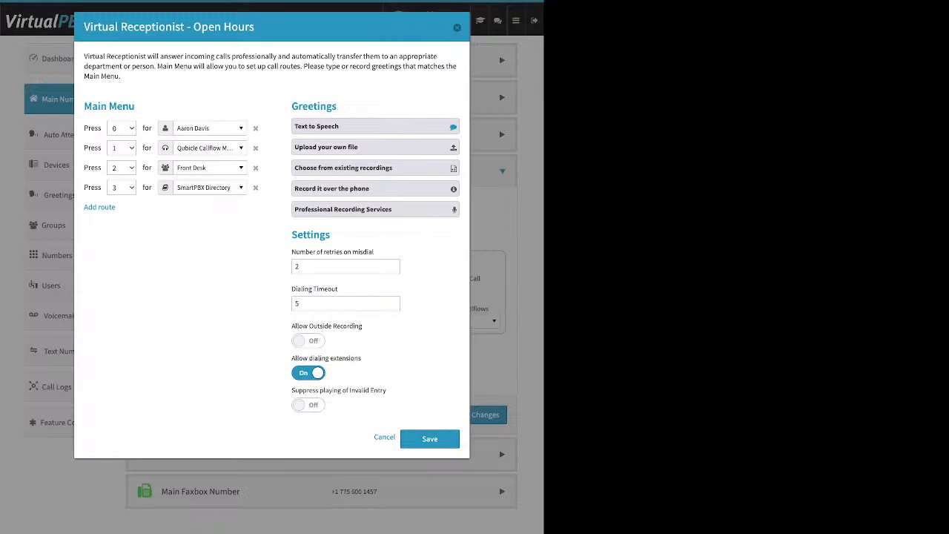
Save the Open Hours receptionist settings and the incoming call handling changes.
left_click(429, 438)
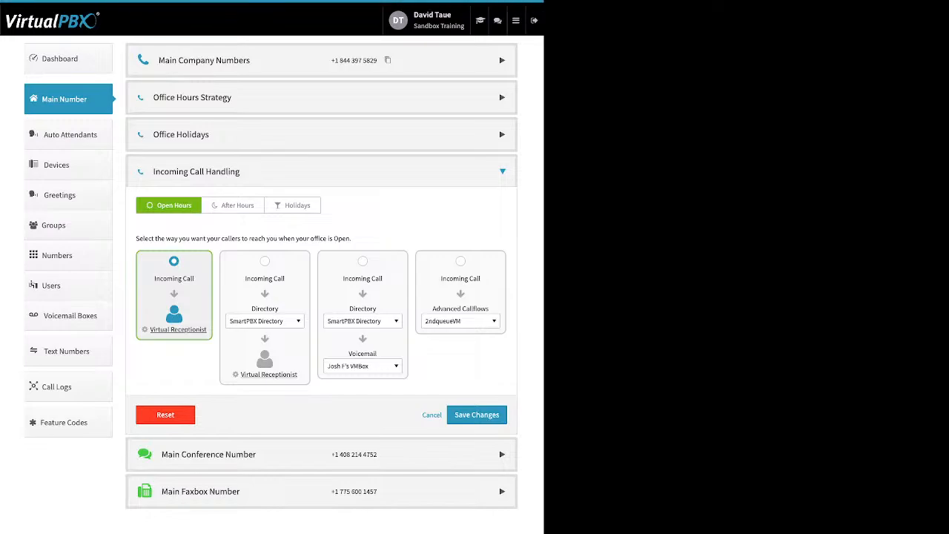
left_click(477, 414)
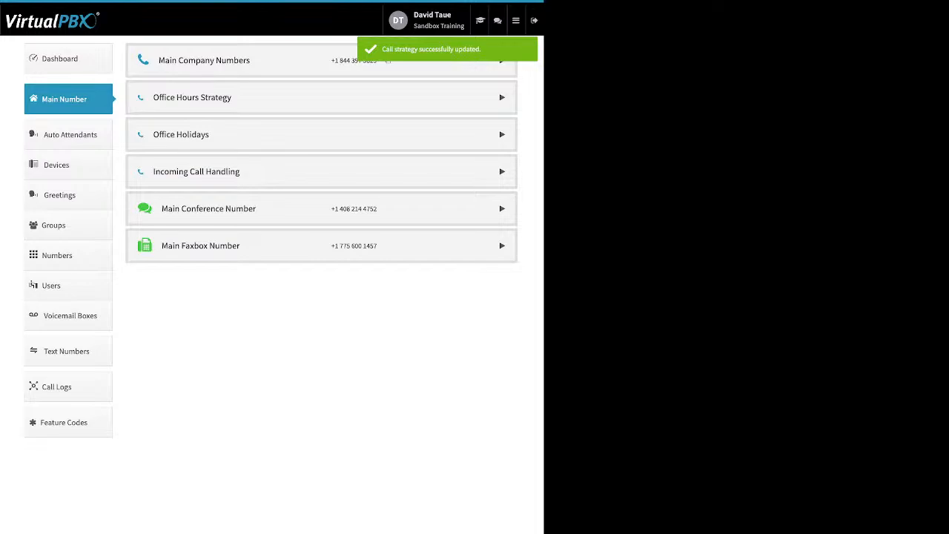
Reopen Incoming Call Handling and choose the SmartPBX Directory followed by the Virtual Receptionist for Open Hours calls.
left_click(502, 171)
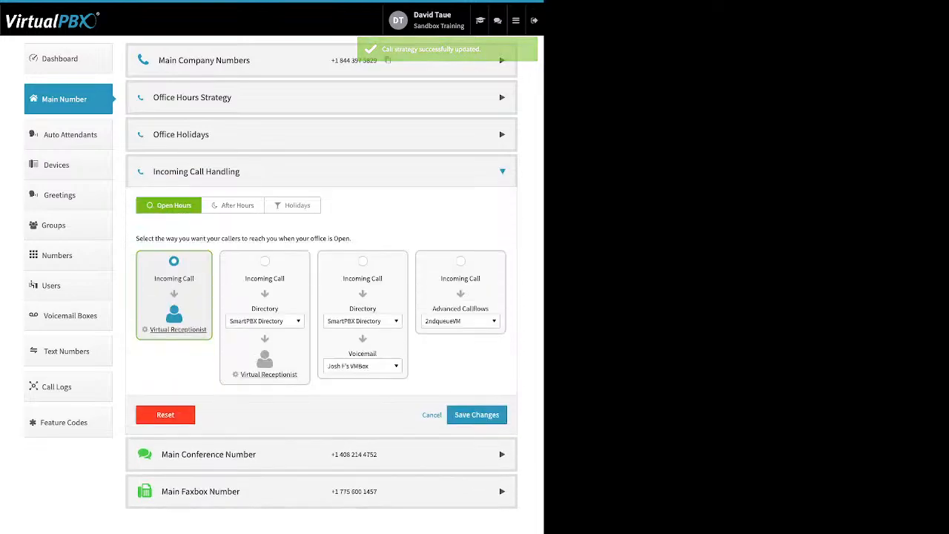
left_click(265, 261)
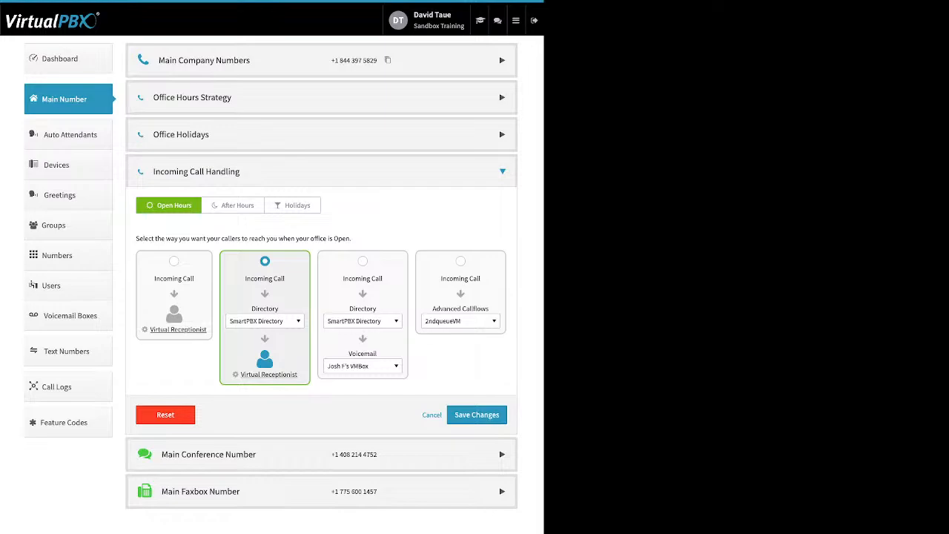
Examine the After Hours call destinations, and open the existing recordings in the After Hours receptionist's greetings.
left_click(233, 206)
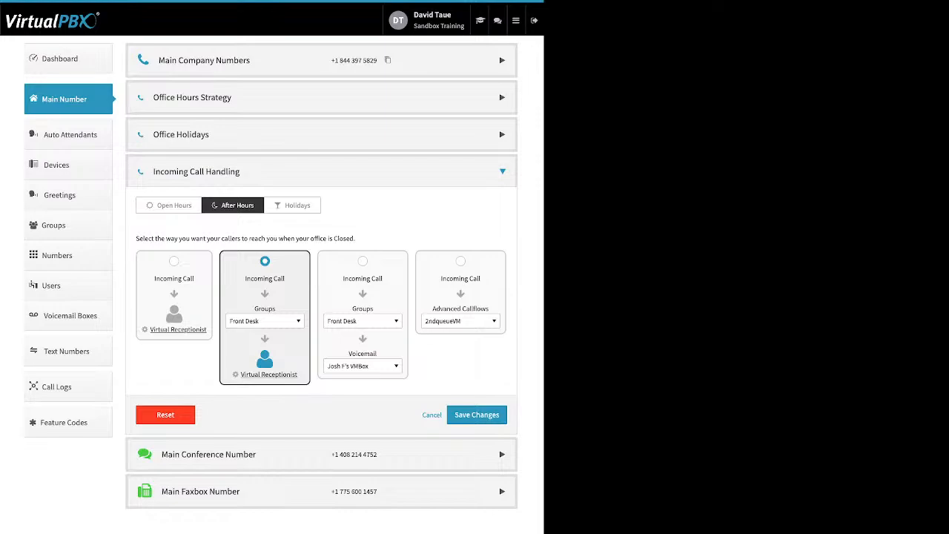
left_click(265, 321)
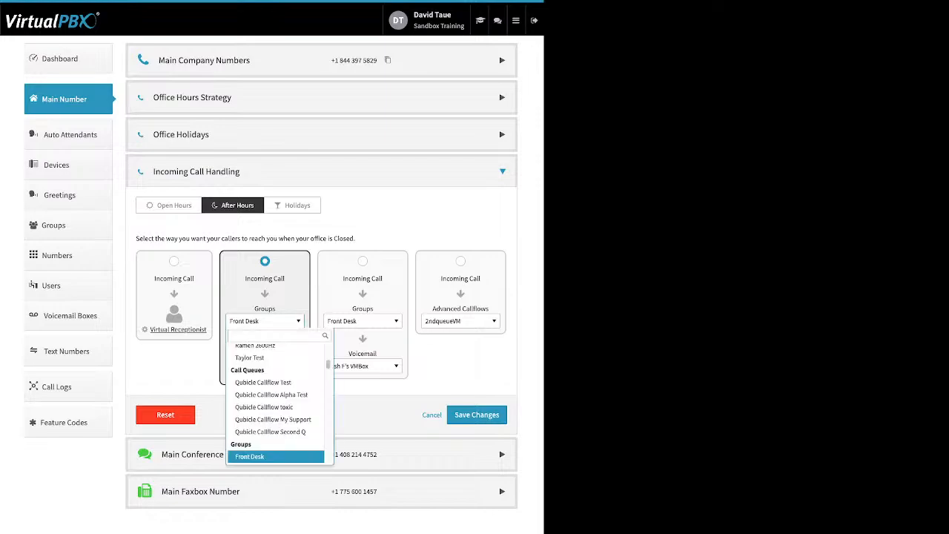
left_click(265, 321)
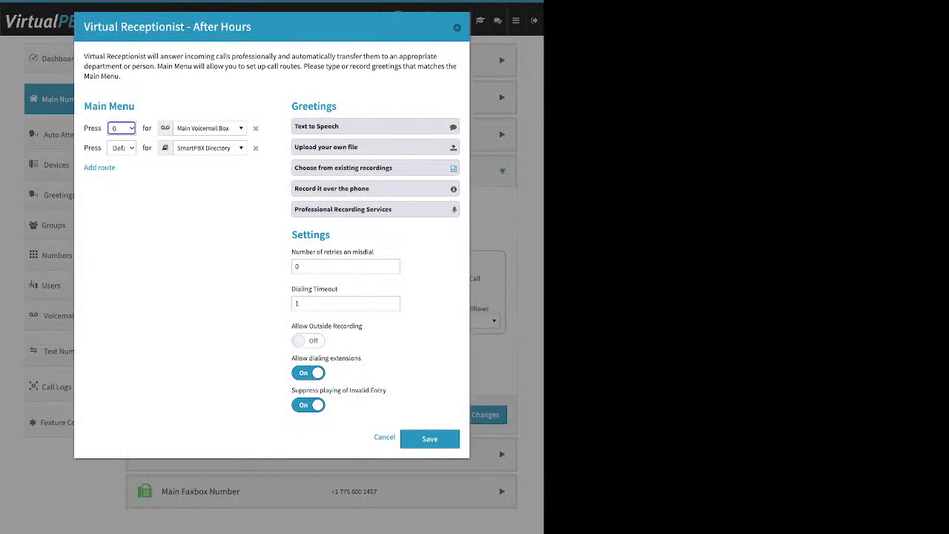
left_click(363, 168)
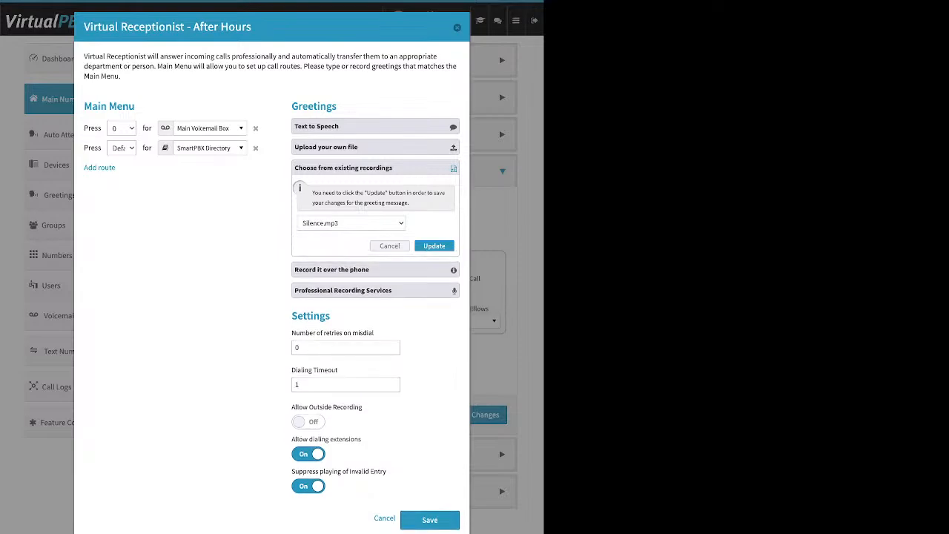
Close the After Hours receptionist without saving and examine the destinations available for After Hours calls before the Virtual Receptionist.
left_click(363, 169)
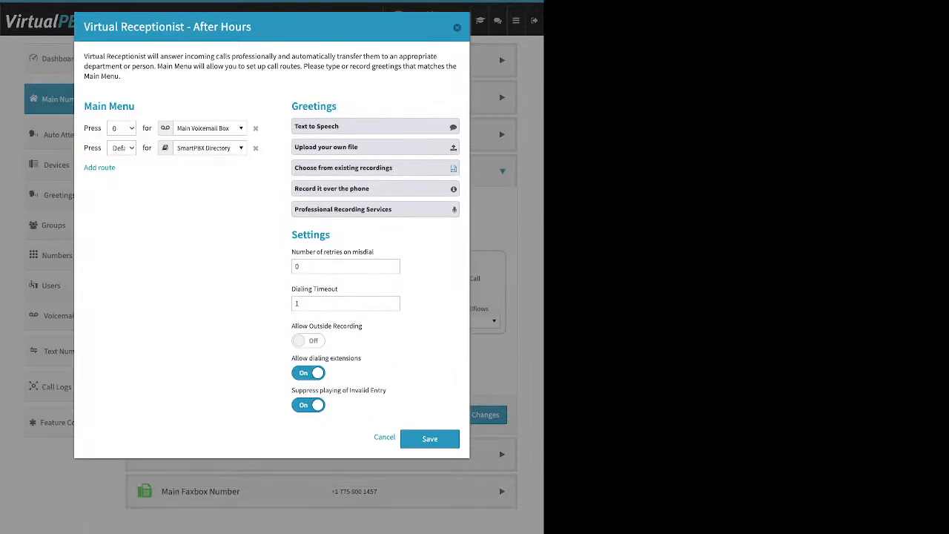
left_click(457, 27)
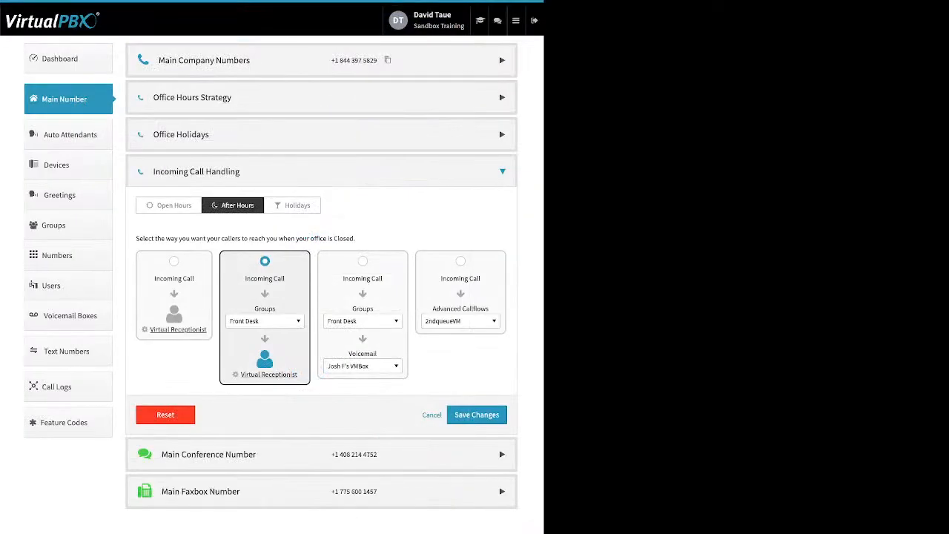
left_click(264, 321)
scroll(276, 412, "up", 8)
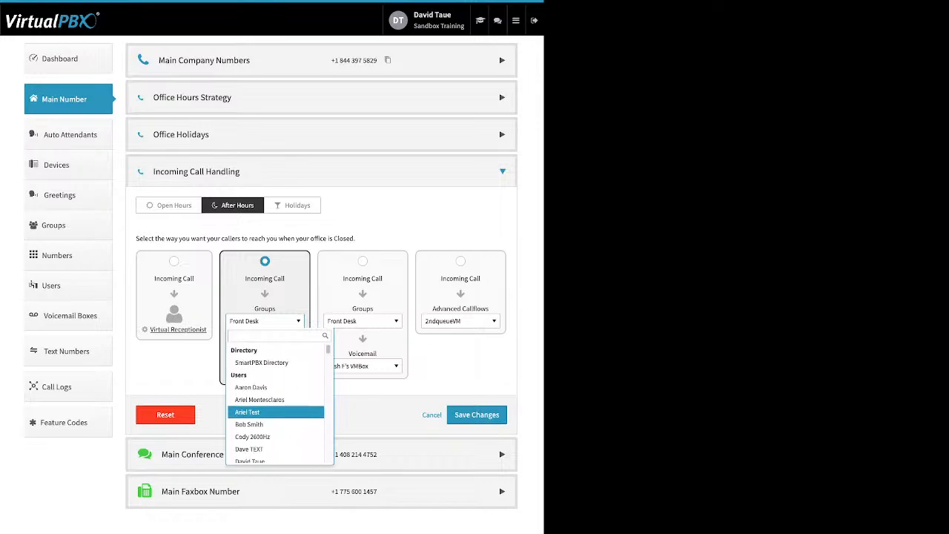
scroll(276, 406, "down", 2)
scroll(276, 409, "down", 3)
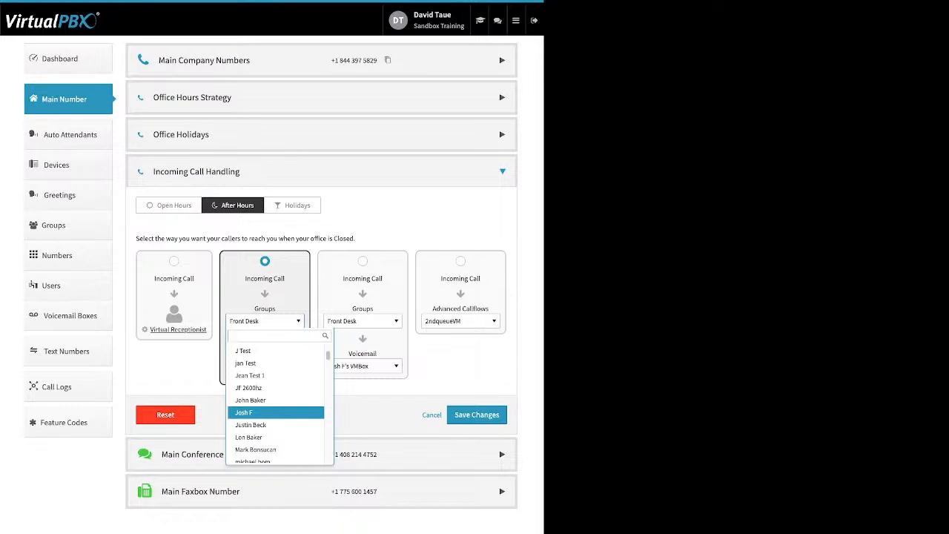
scroll(276, 412, "down", 10)
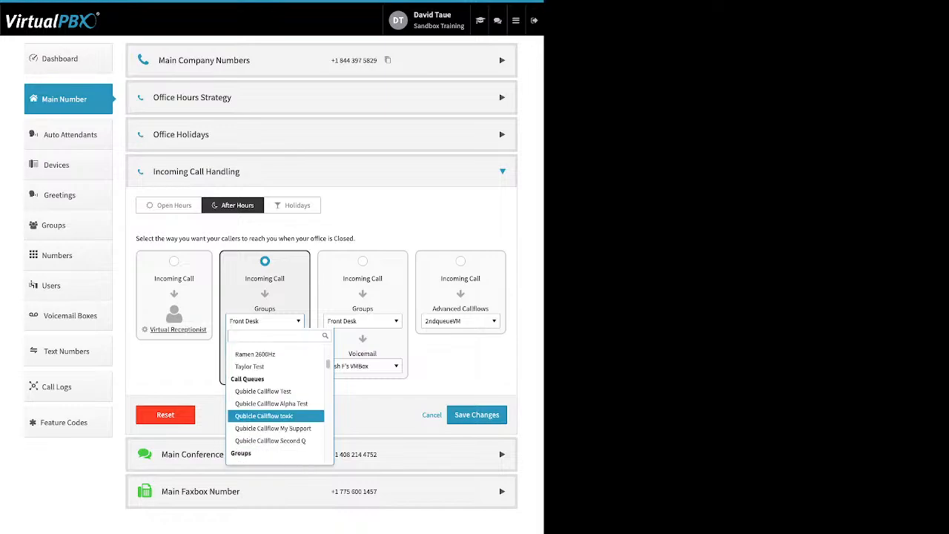
scroll(276, 414, "down", 6)
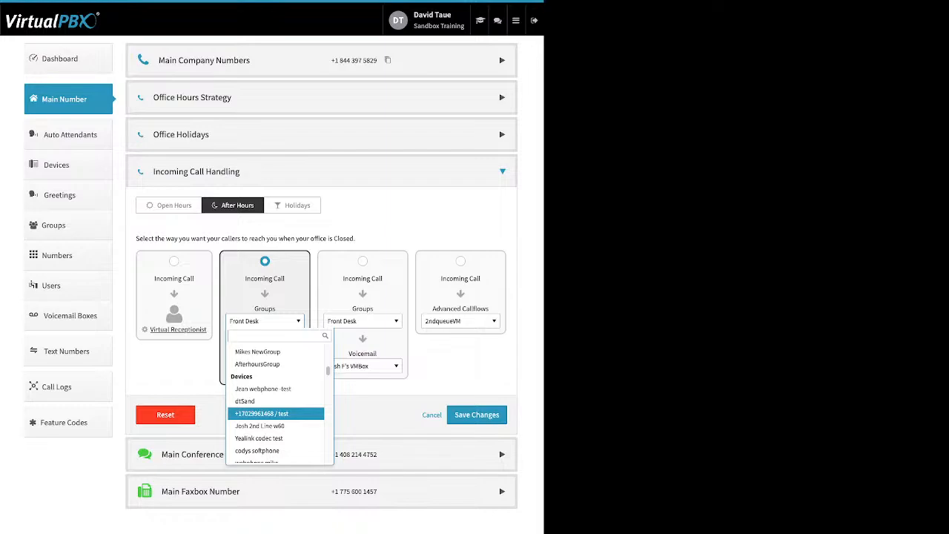
scroll(276, 413, "down", 1)
scroll(276, 413, "down", 8)
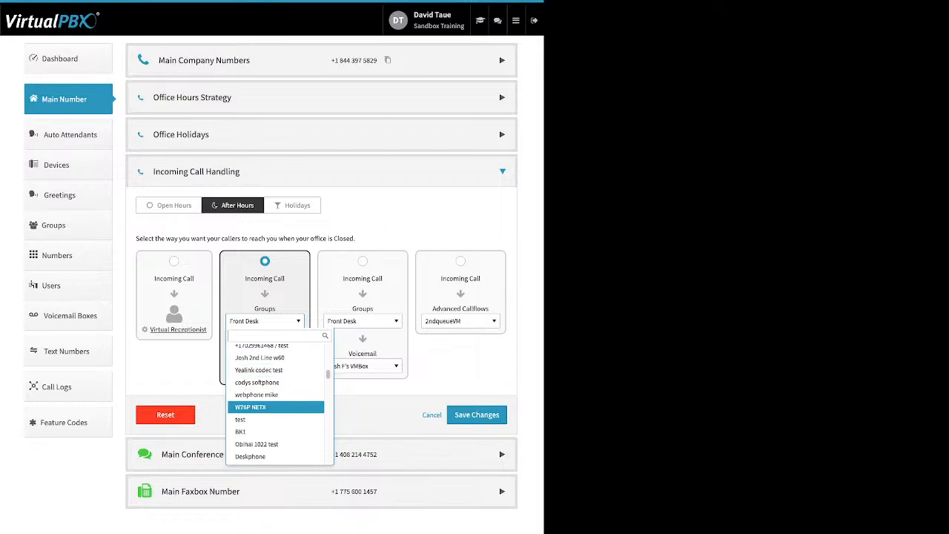
scroll(276, 413, "down", 10)
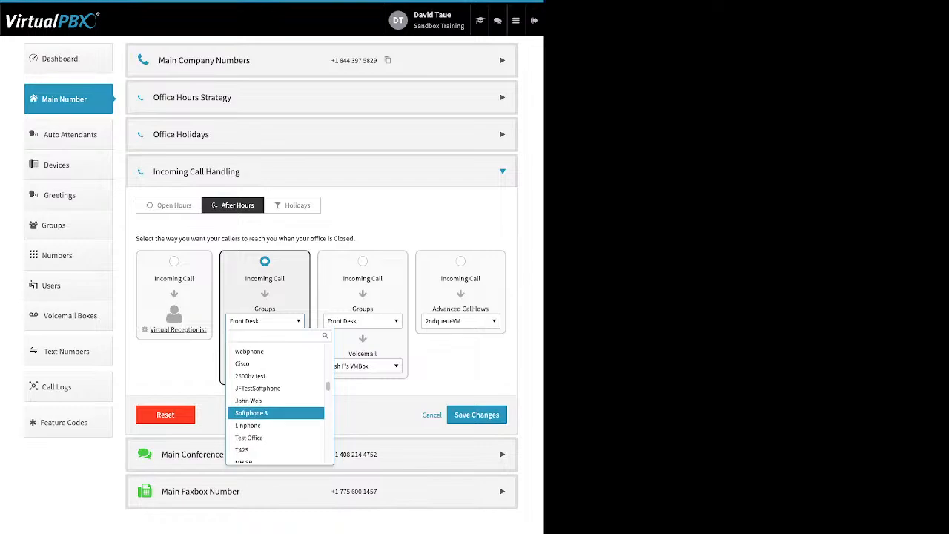
scroll(276, 408, "down", 4)
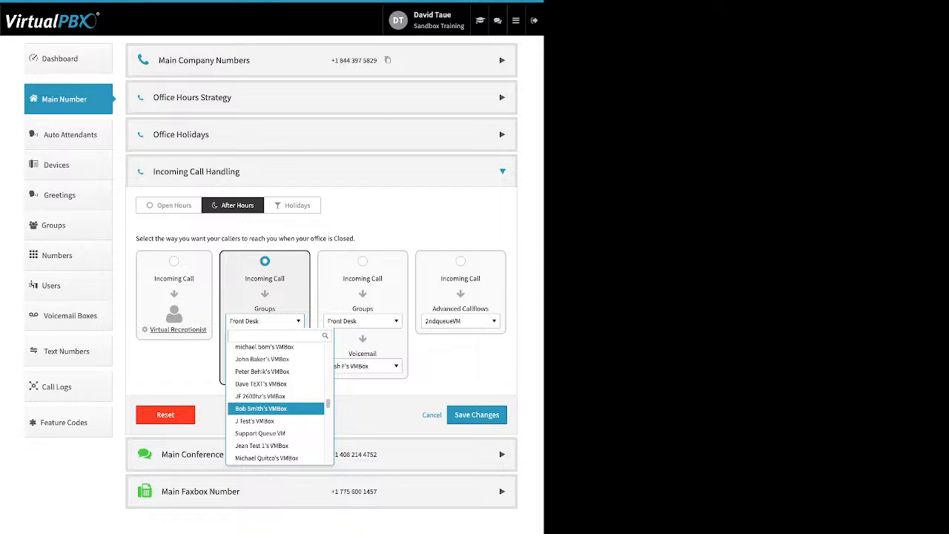
scroll(276, 408, "down", 8)
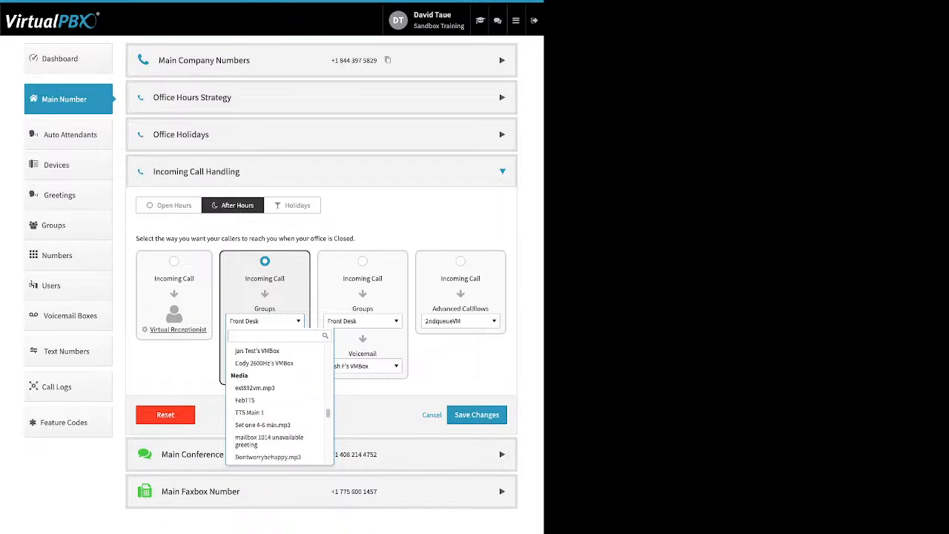
key("Escape")
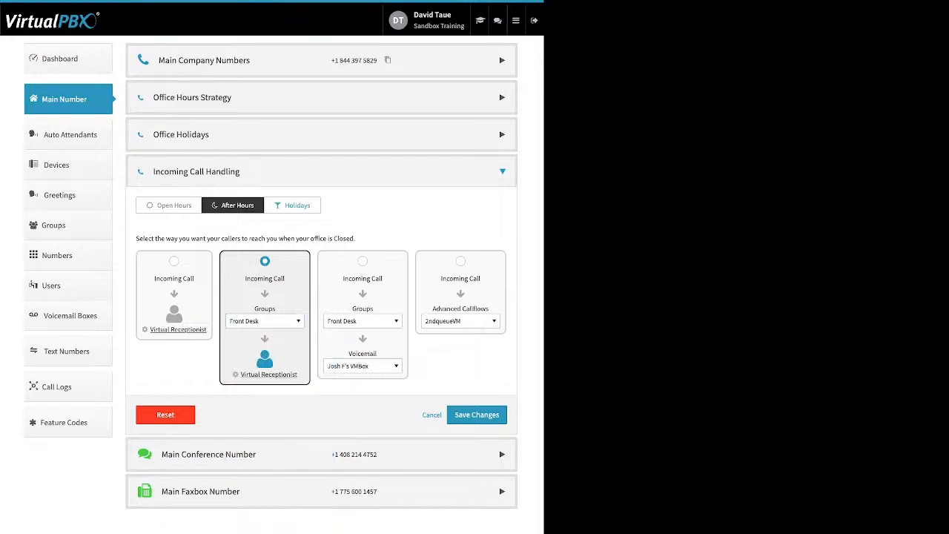
Examine the Holidays call handling, including the destinations offered before voicemail and the voicemail box choice, keeping Skip to Voicemail.
left_click(293, 206)
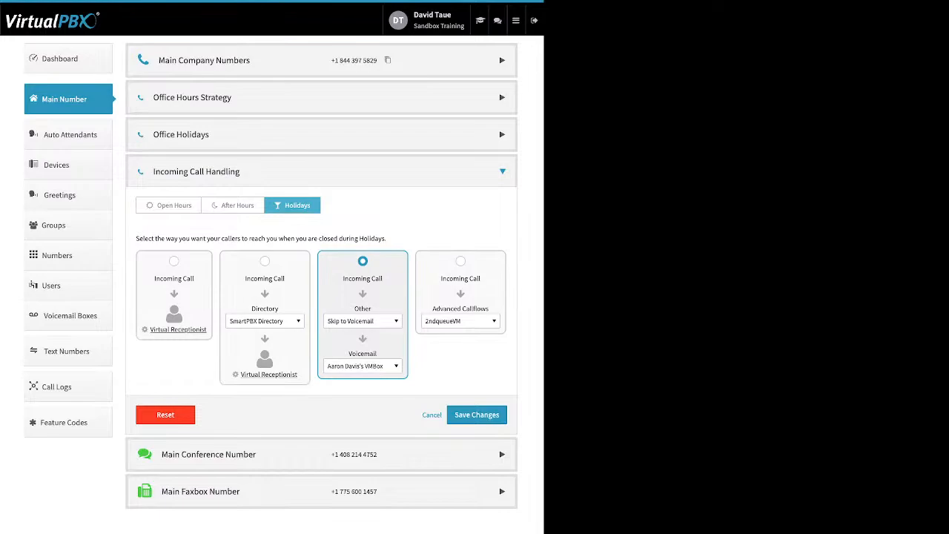
left_click(362, 321)
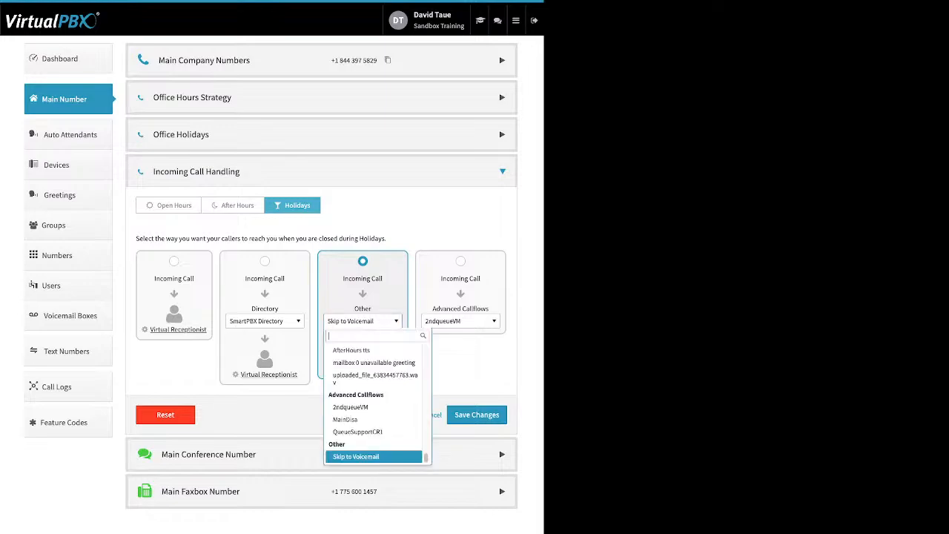
scroll(373, 412, "up", 8)
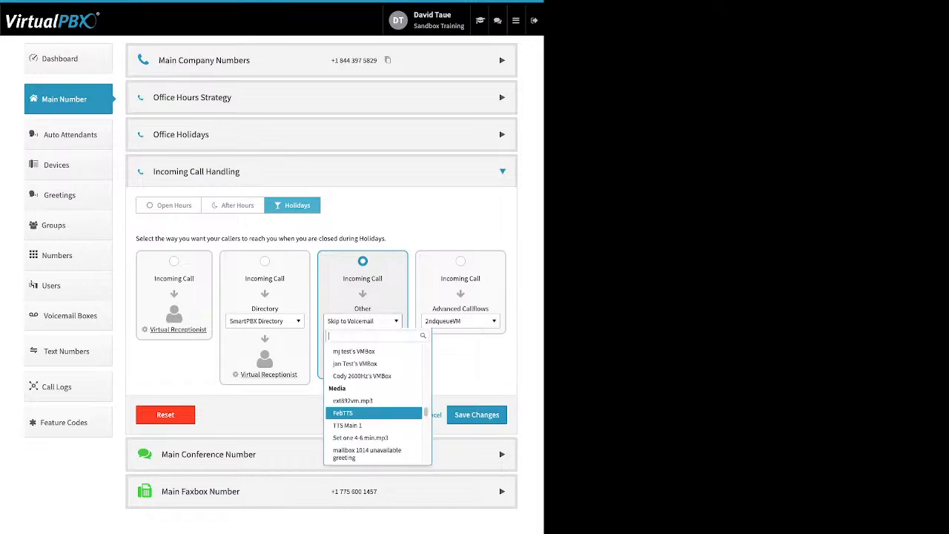
left_click_drag(425, 412, 426, 348)
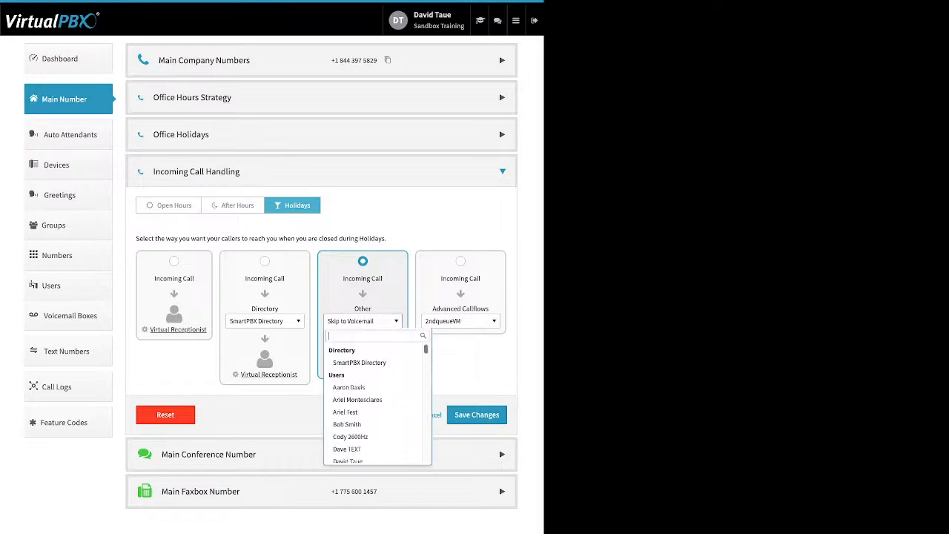
scroll(373, 408, "down", 2)
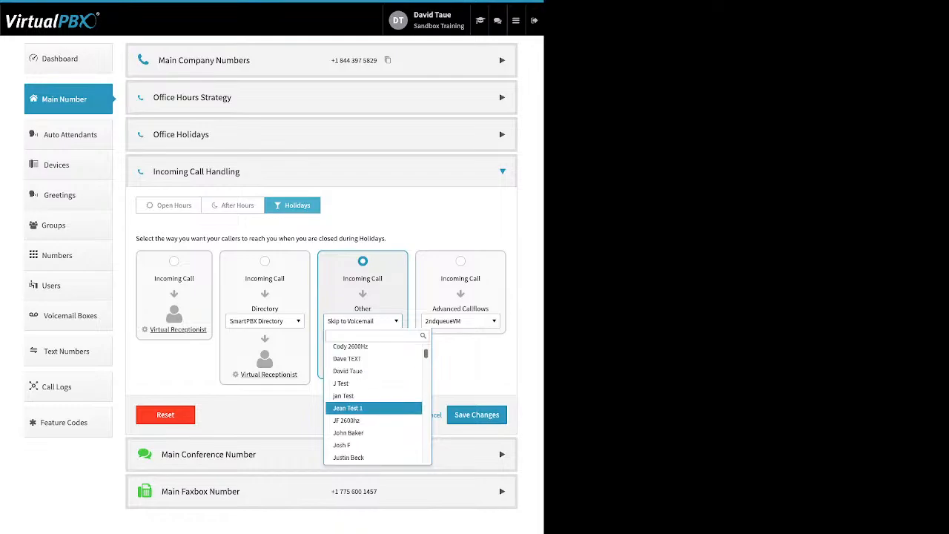
scroll(373, 407, "down", 1)
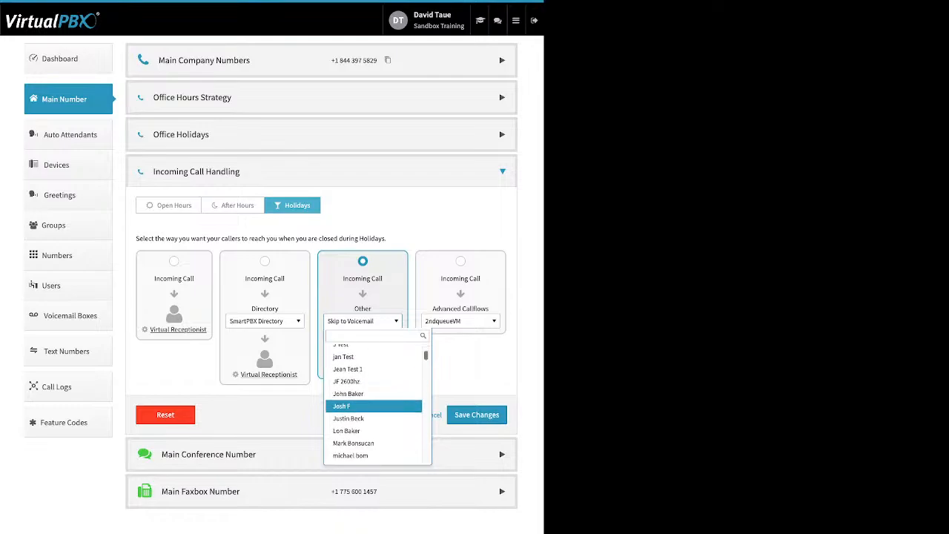
scroll(373, 407, "down", 1)
scroll(373, 399, "down", 2)
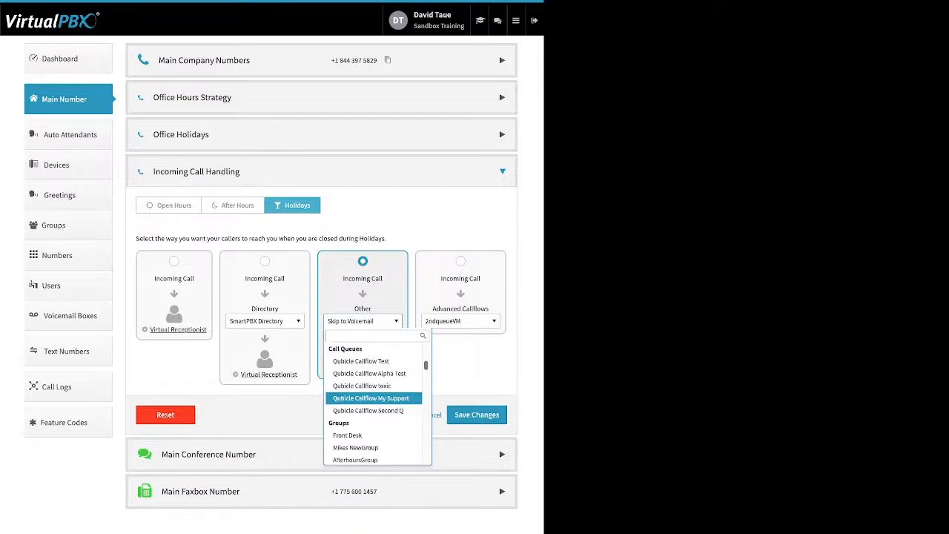
scroll(373, 399, "down", 3)
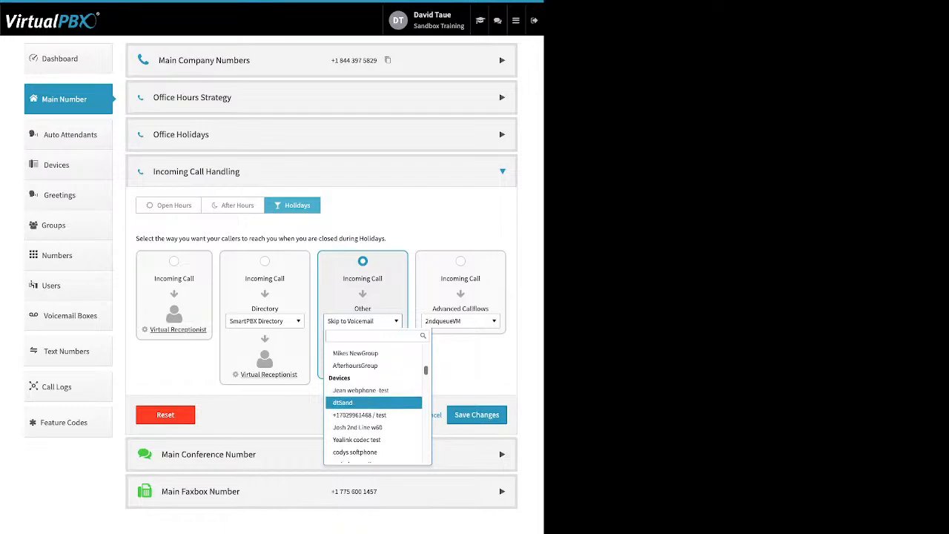
left_click(373, 400)
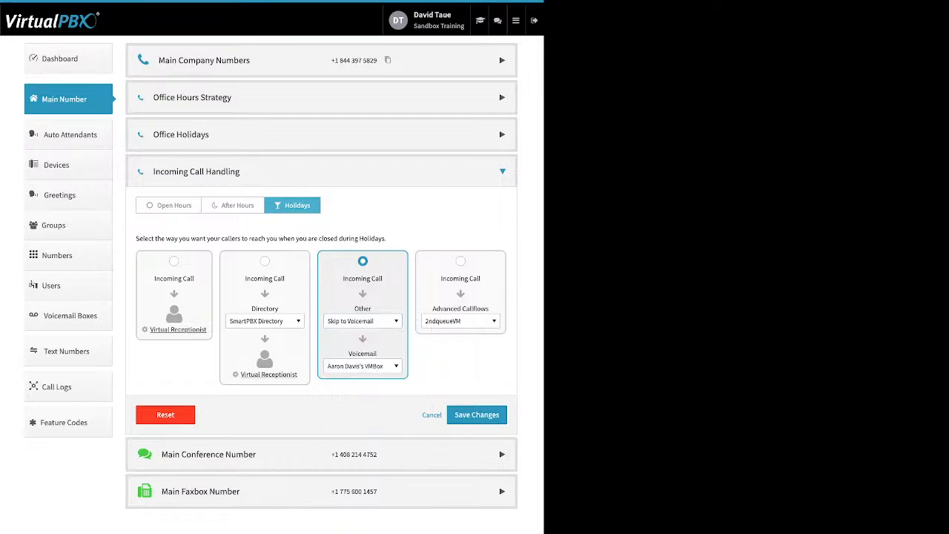
left_click(362, 365)
left_click(363, 365)
Open the Main Conference Number section and examine its options for adding spare numbers or buying numbers.
left_click(209, 455)
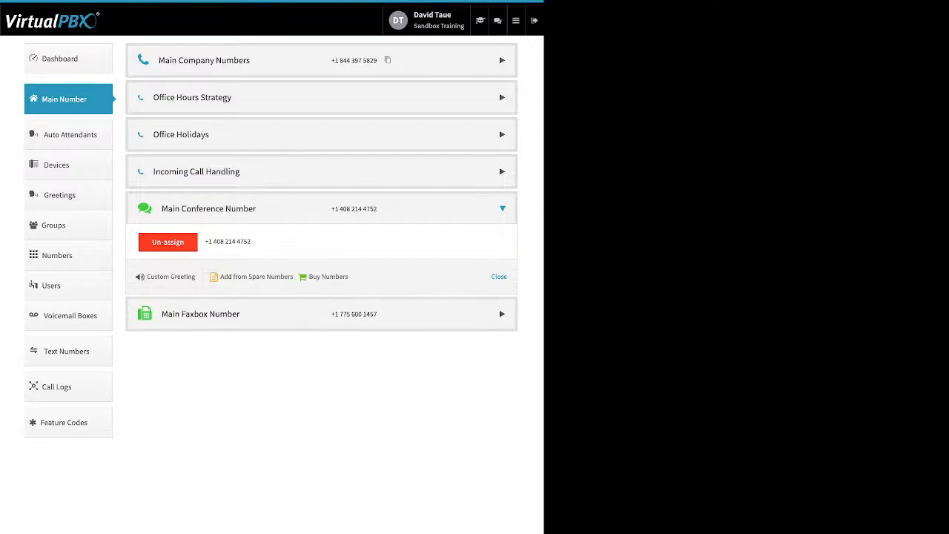
left_click_drag(348, 277, 219, 277)
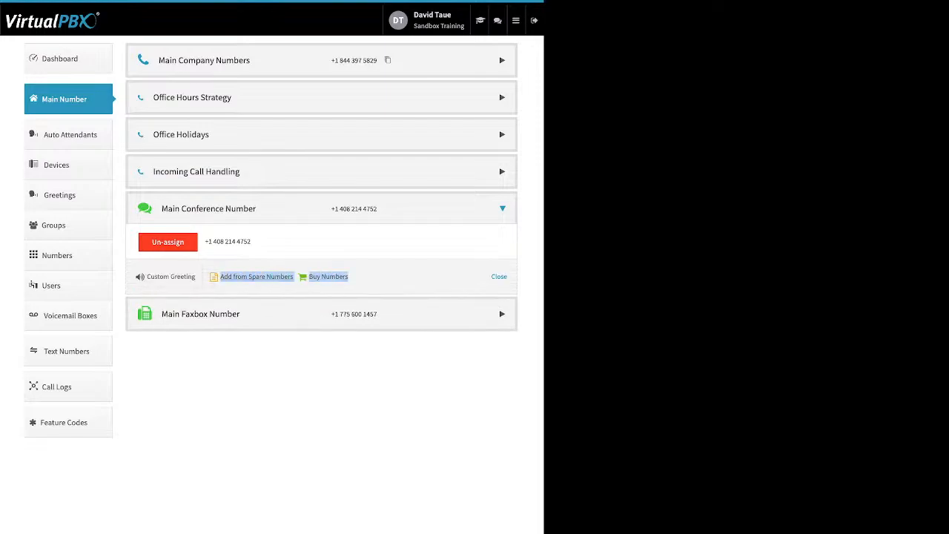
left_click(206, 278)
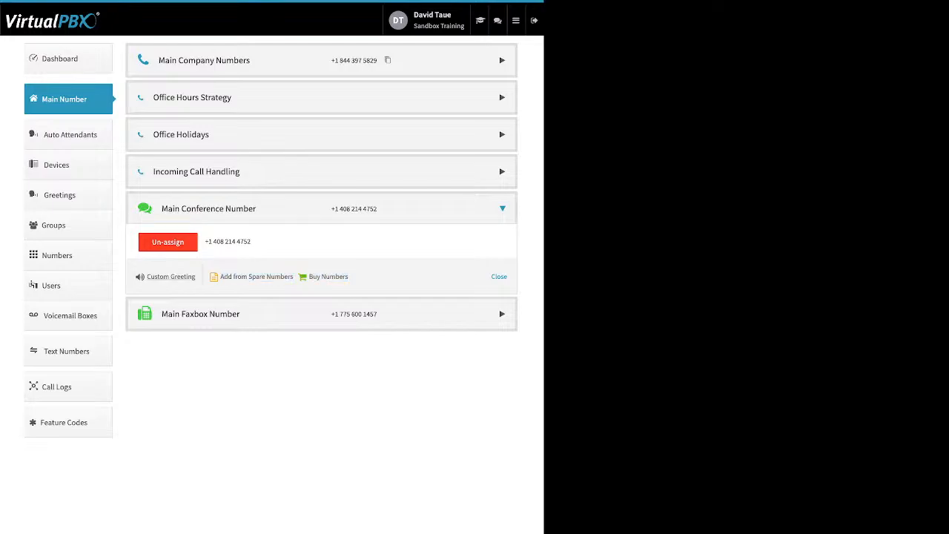
Try enabling the Custom Conference Greeting to see its text-to-speech message, turn it off again and discard the changes.
left_click(171, 277)
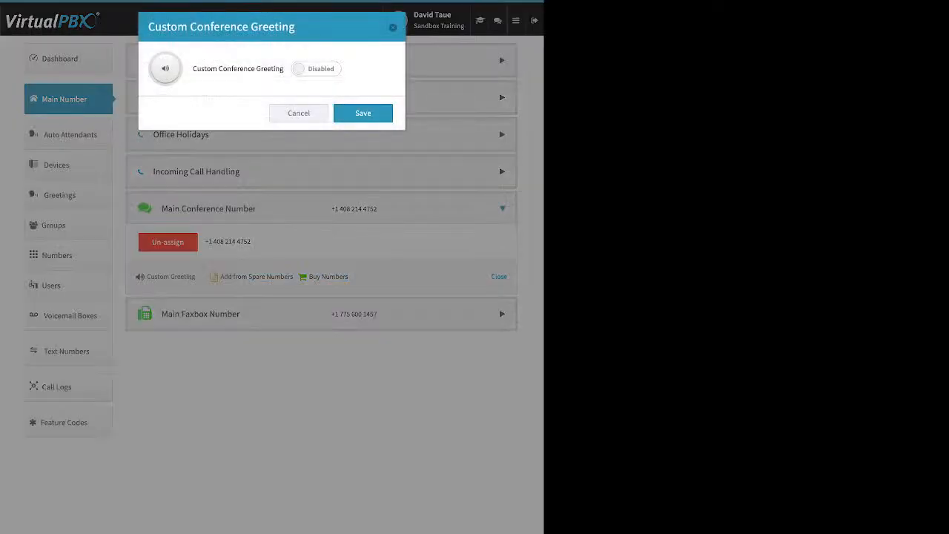
left_click(317, 69)
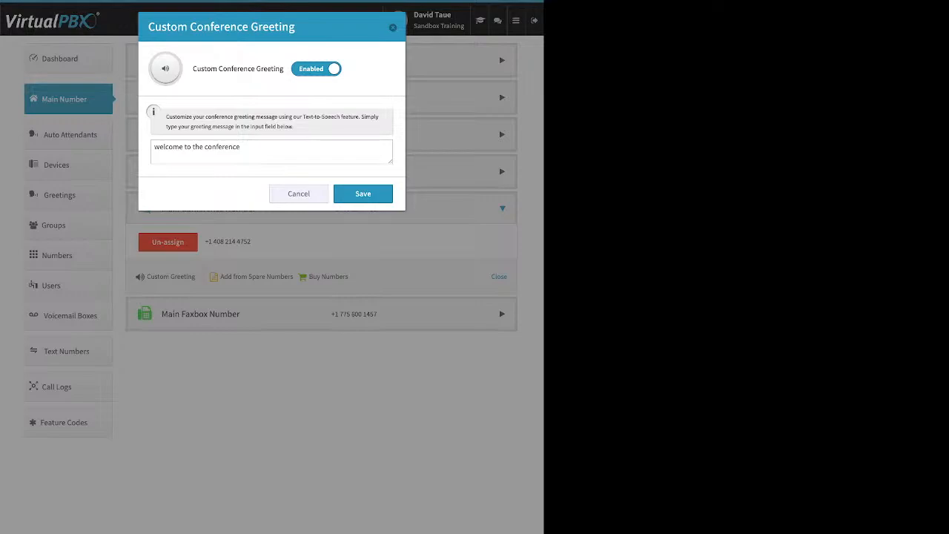
left_click(317, 69)
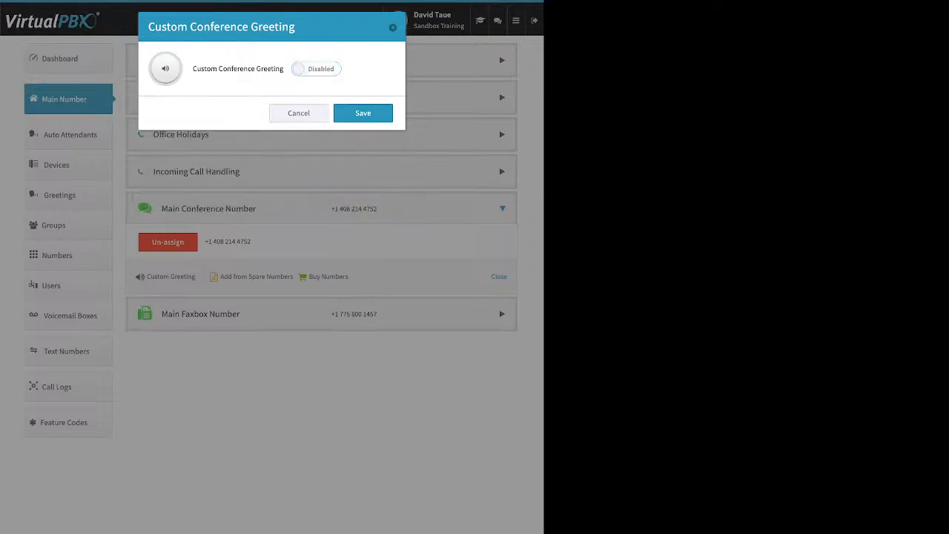
left_click(299, 113)
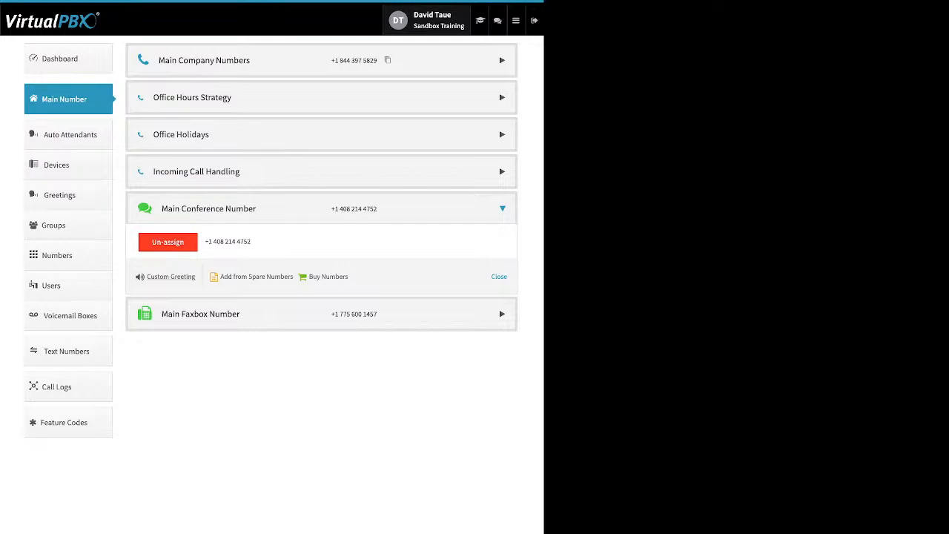
Open the Main Faxbox Number's faxbox settings, examine the Inbound Notification Email field, and close them without saving.
left_click(200, 314)
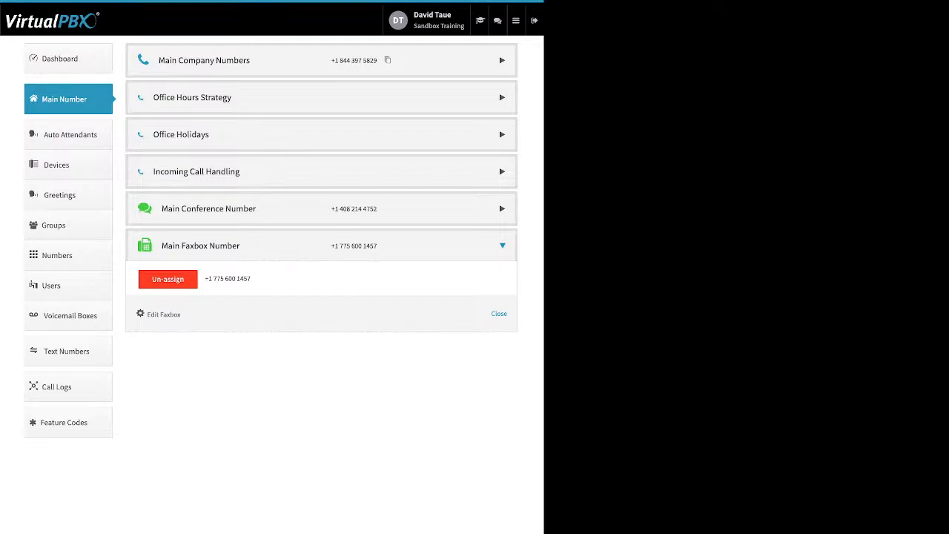
right_click(164, 314)
left_click(164, 314)
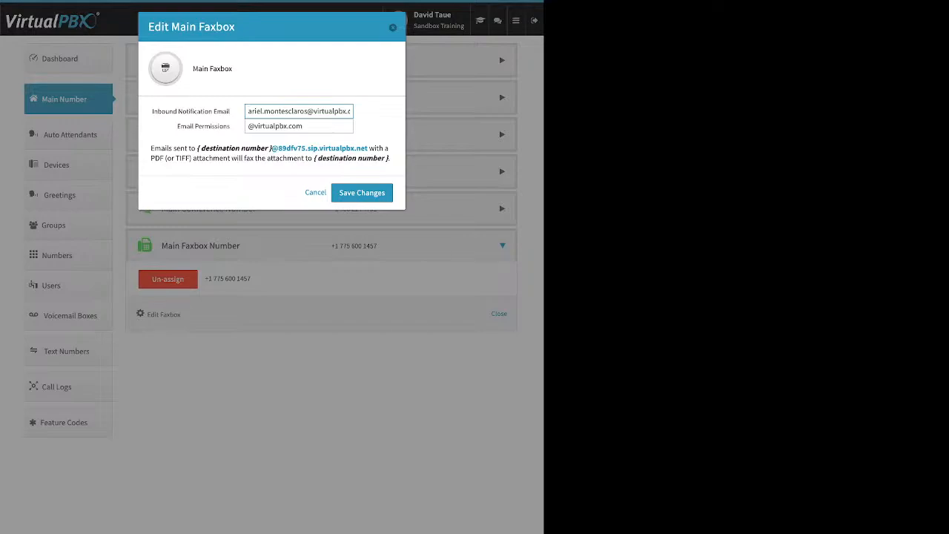
left_click_drag(231, 112, 162, 111)
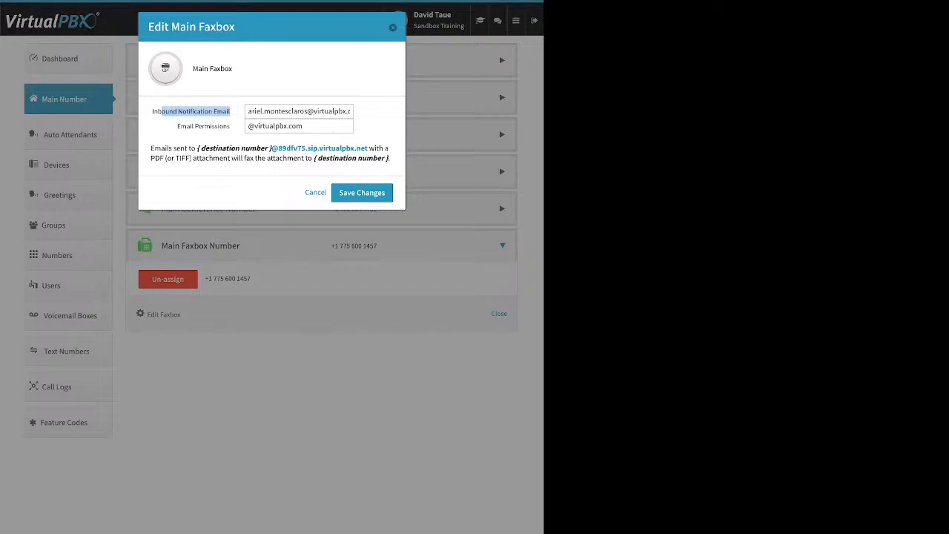
key("Escape")
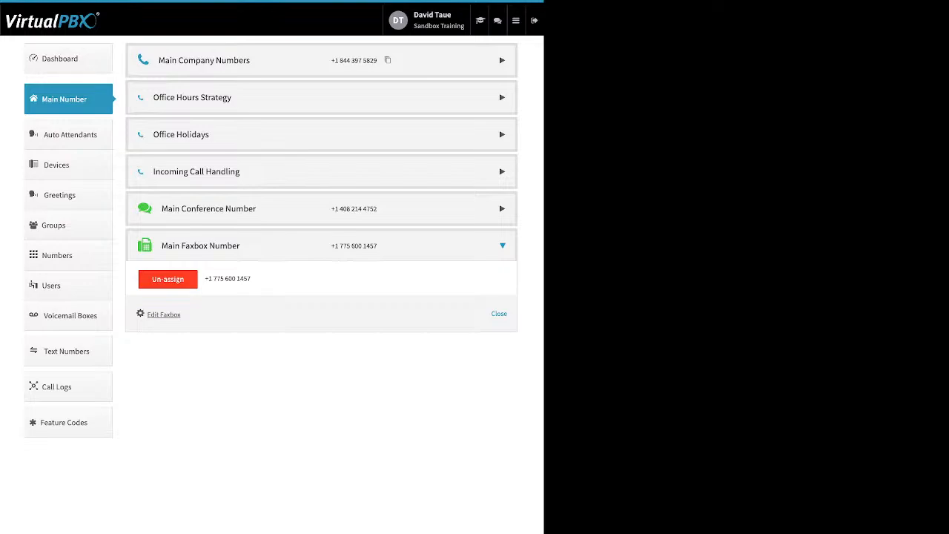
Reopen the main faxbox settings to examine the Email Permissions field, and close them without saving.
left_click(163, 314)
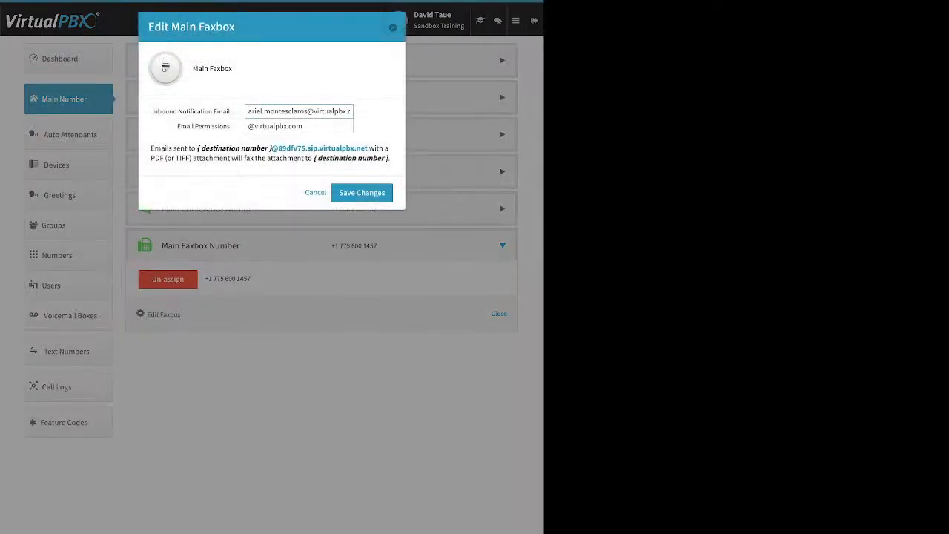
left_click_drag(230, 126, 177, 126)
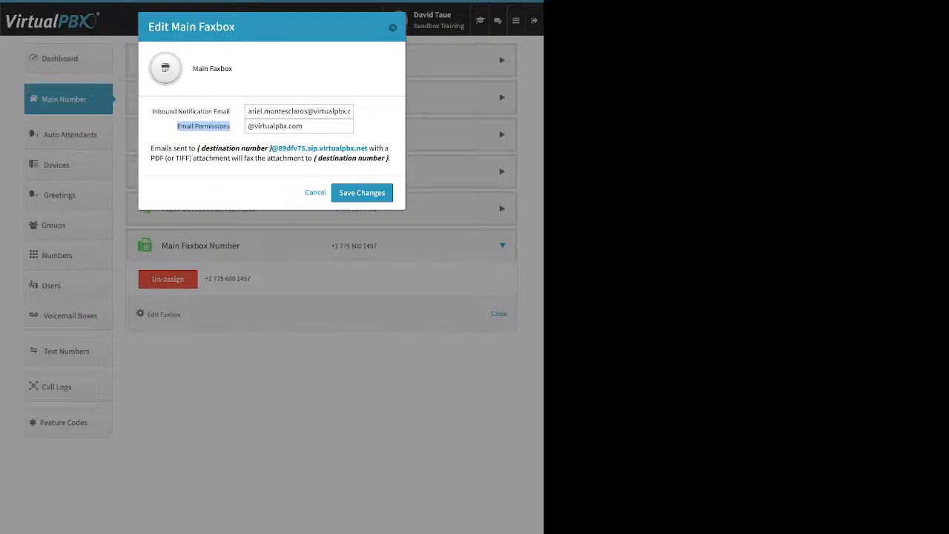
left_click(203, 126)
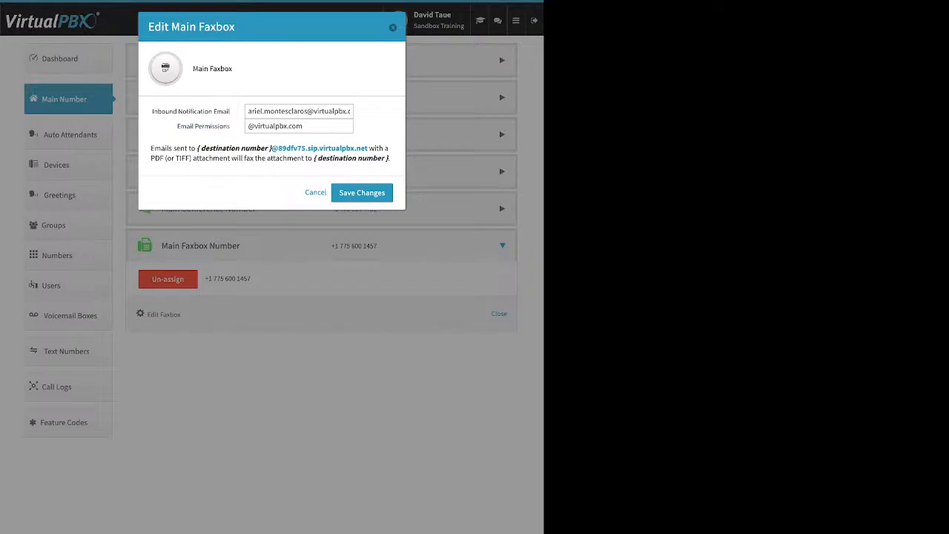
key("Escape")
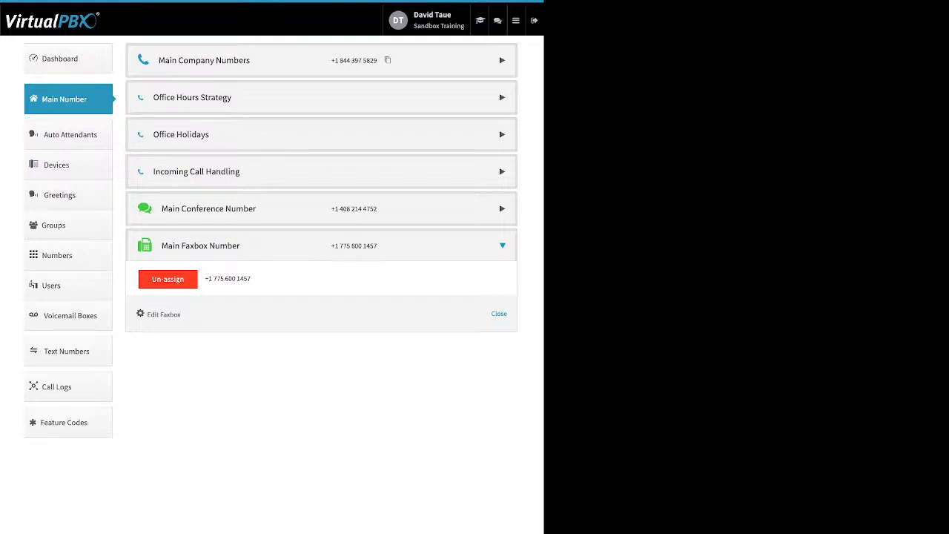
On the Users page, open the new user form, examine its name and login email fields, and try 8855 as the Main Extension Number.
left_click(51, 286)
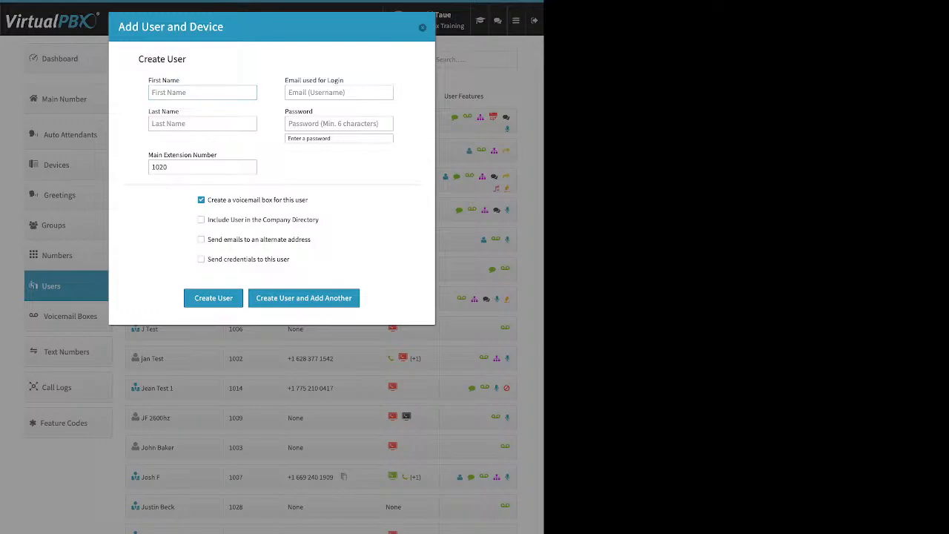
left_click_drag(148, 111, 166, 111)
left_click(348, 93)
left_click_drag(344, 80, 285, 80)
double_click(160, 167)
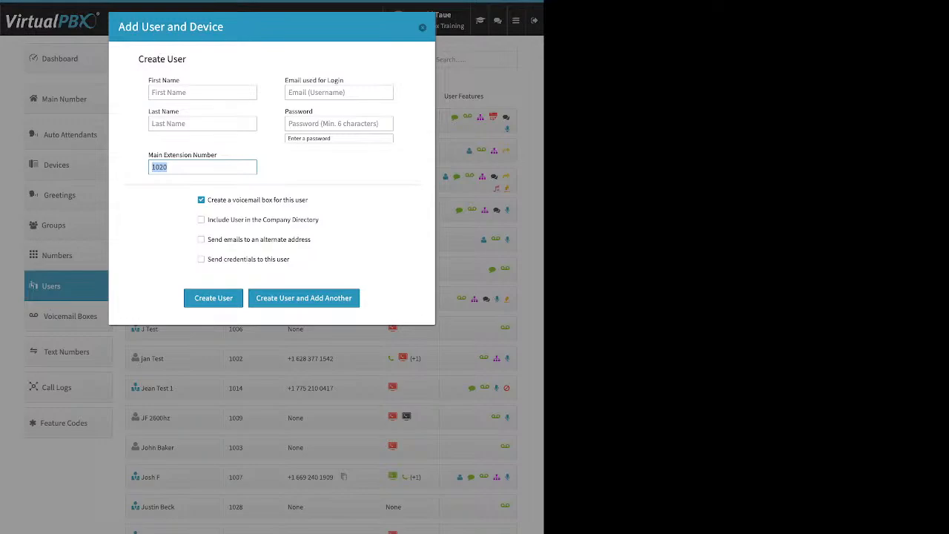
type("8855")
Examine the options for creating a voicemail box and including the user in the Company Directory, leaving directory inclusion off.
left_click_drag(309, 199, 207, 199)
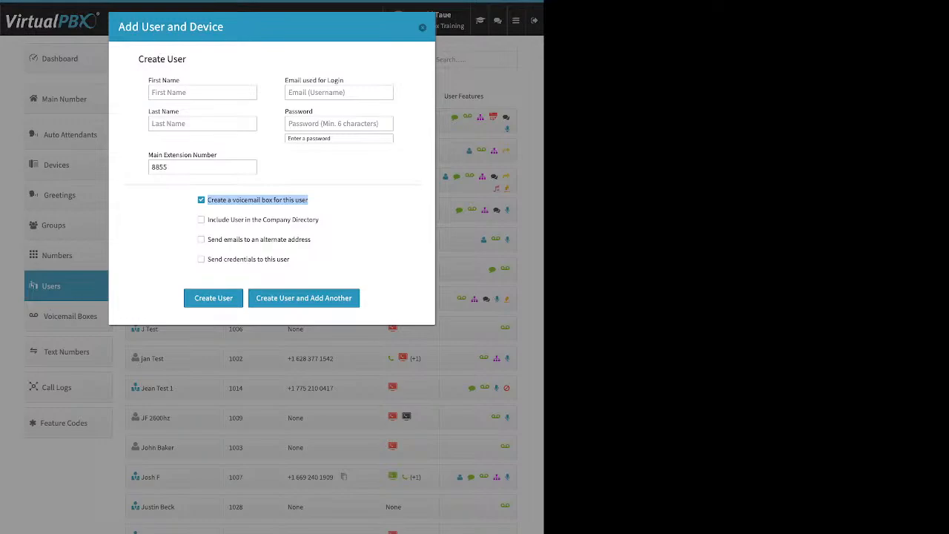
left_click(309, 200)
left_click_drag(320, 221, 212, 220)
left_click(212, 220)
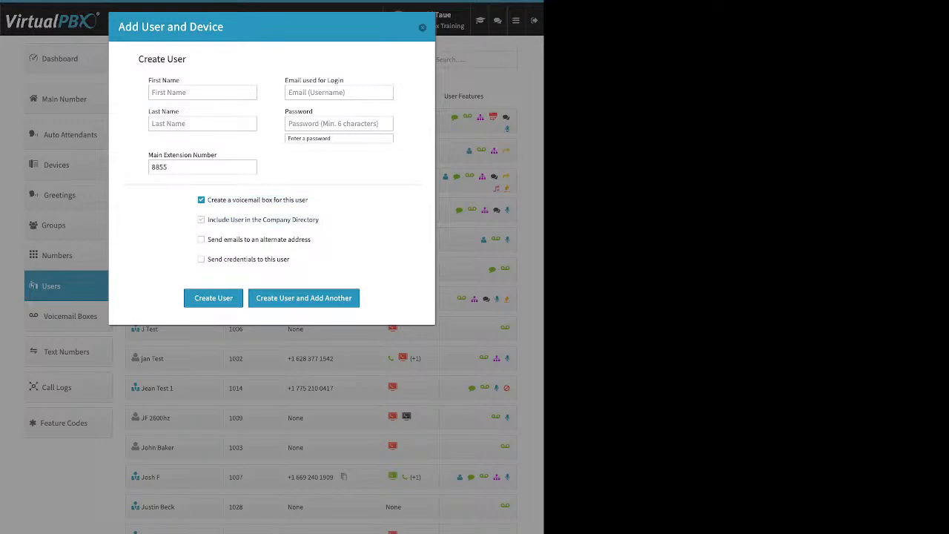
left_click_drag(320, 220, 208, 220)
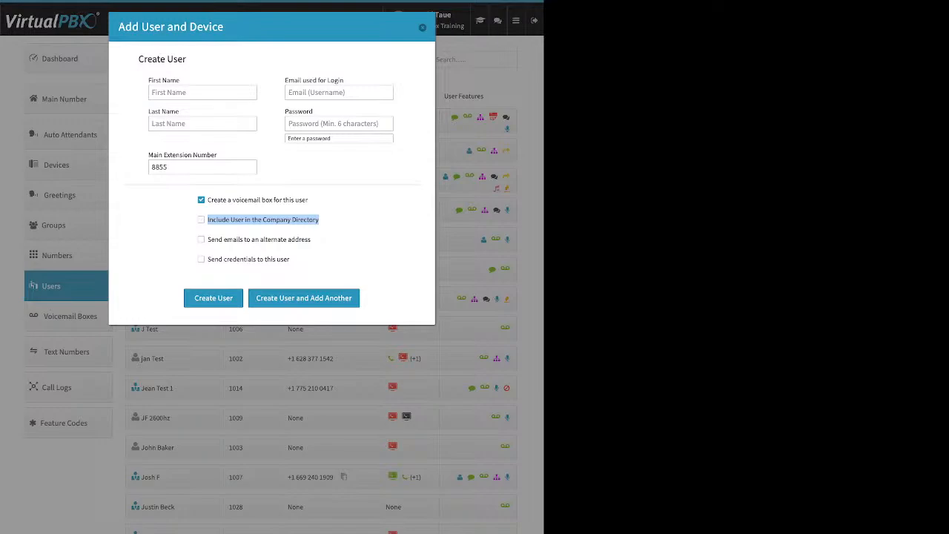
left_click(209, 220)
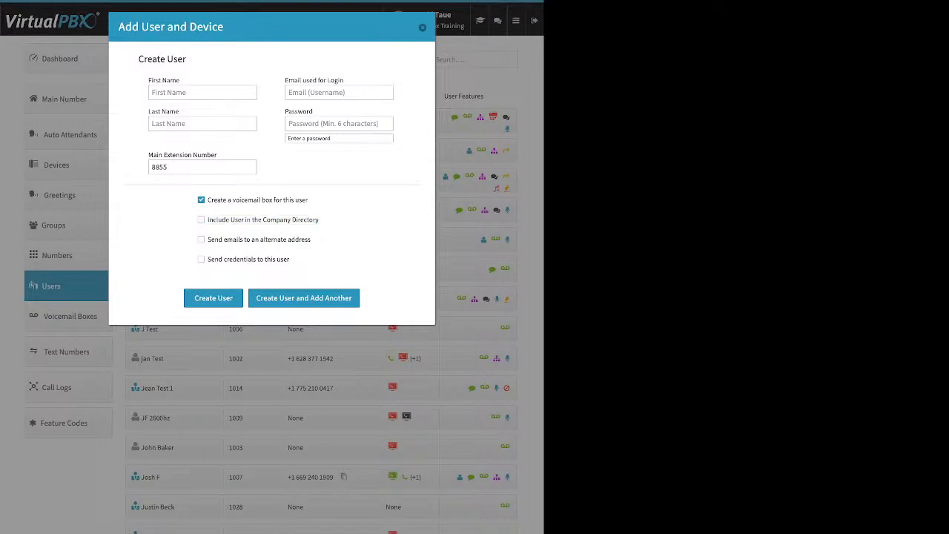
Try the alternate email address option, turn it off, examine the option to send credentials, and close the form without creating a user.
left_click_drag(312, 239, 211, 239)
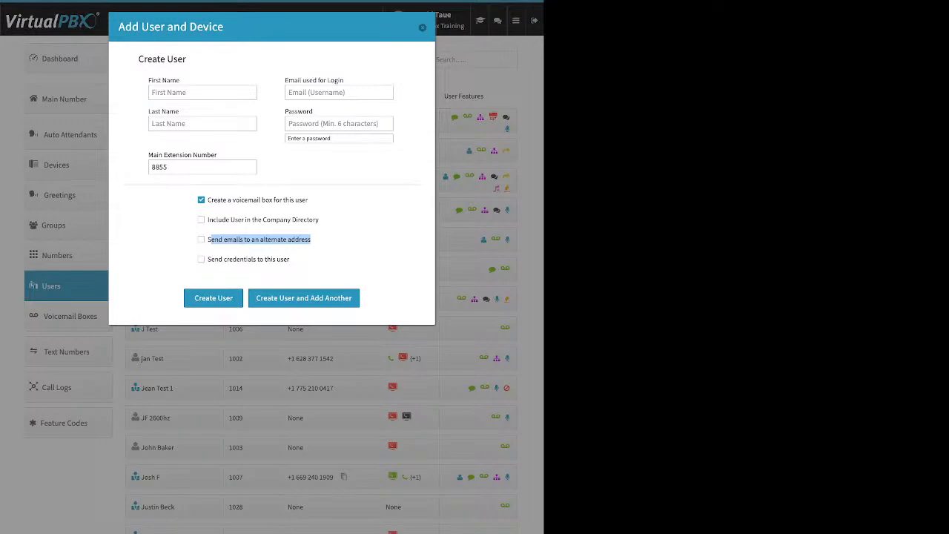
left_click(201, 239)
left_click(269, 262)
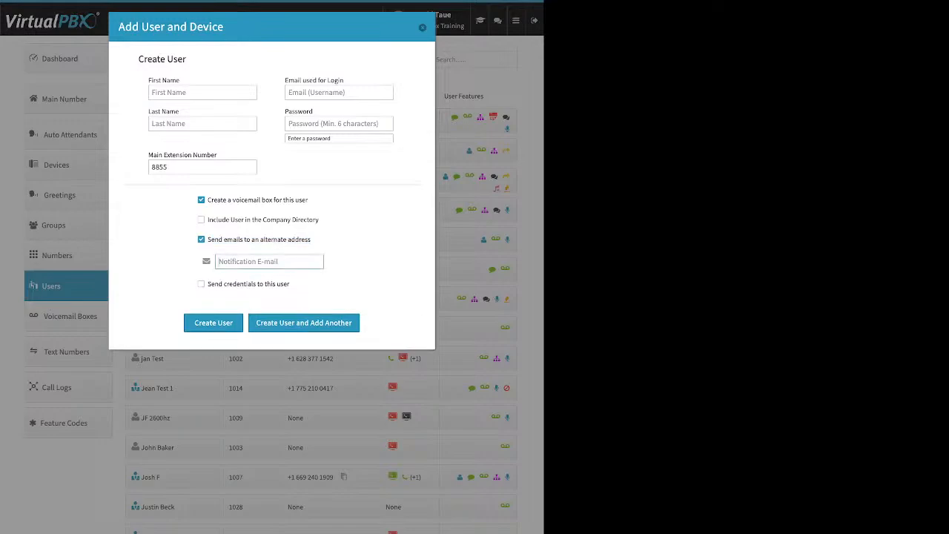
left_click(201, 240)
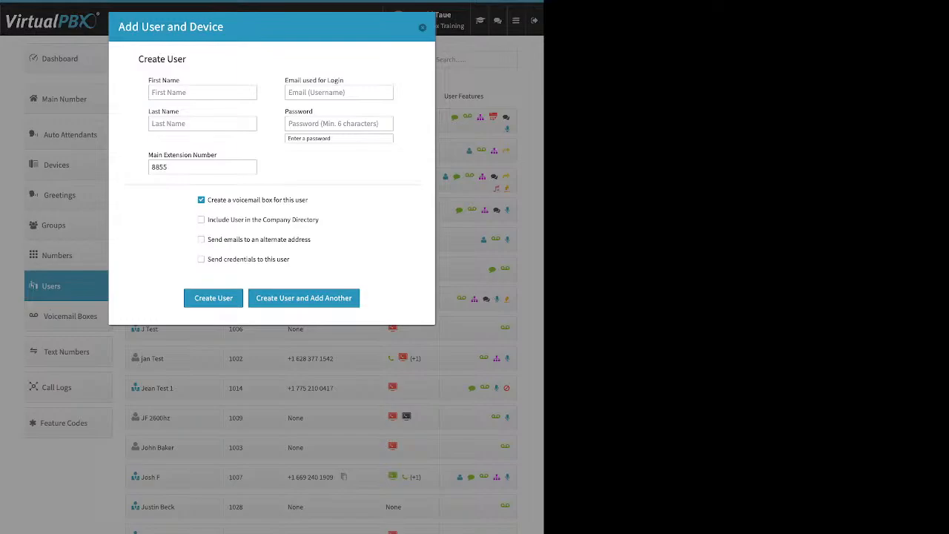
left_click_drag(292, 261, 207, 259)
left_click(201, 259)
left_click(422, 28)
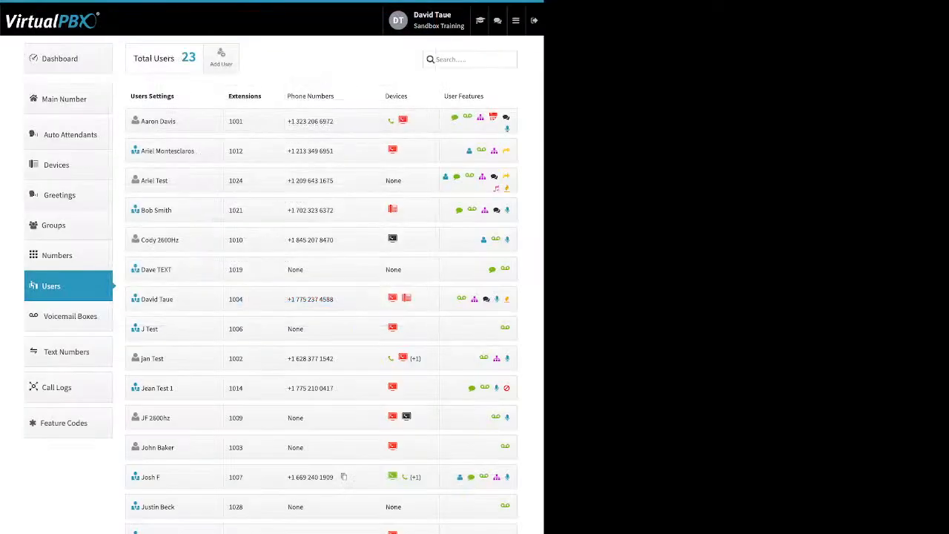
Open the settings of the user with extension 1001, examine the name fields and credential update form, and close that form without saving.
left_click(158, 121)
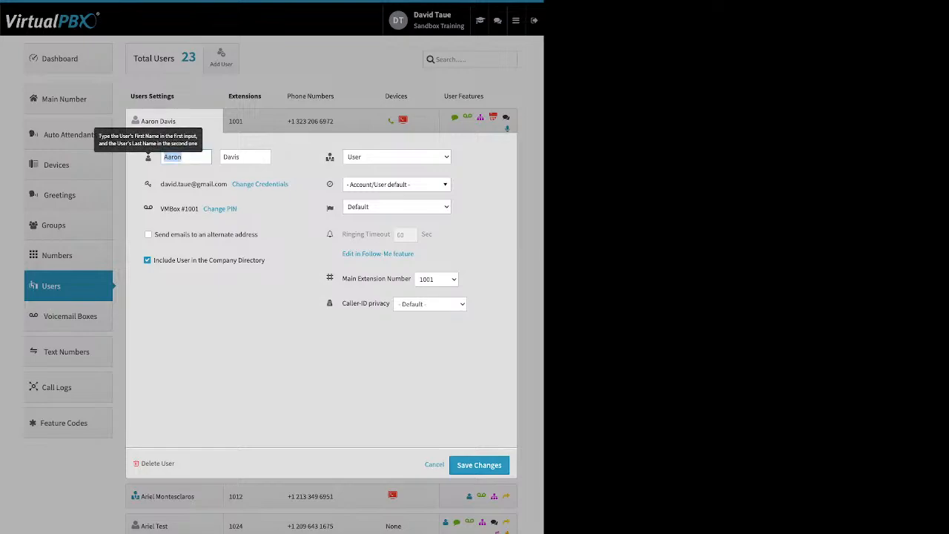
key("Tab")
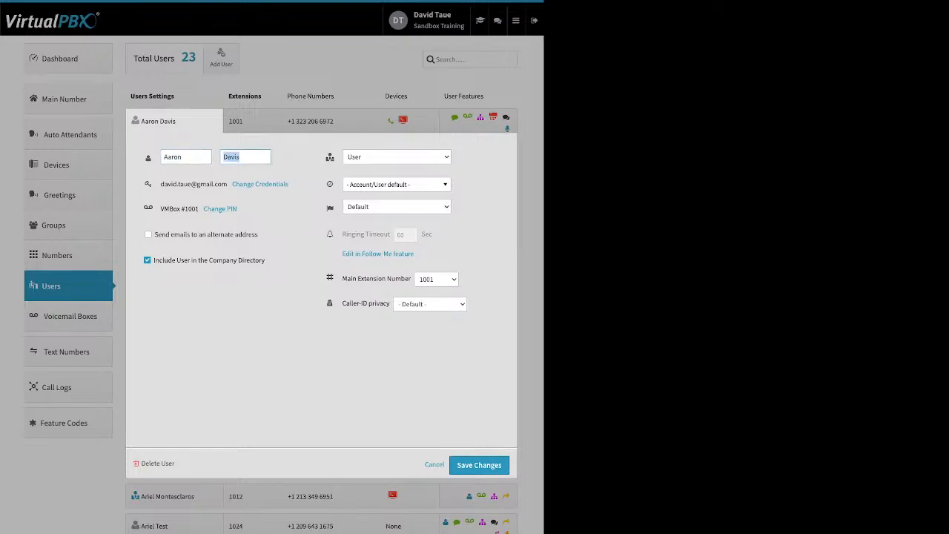
left_click_drag(297, 185, 239, 185)
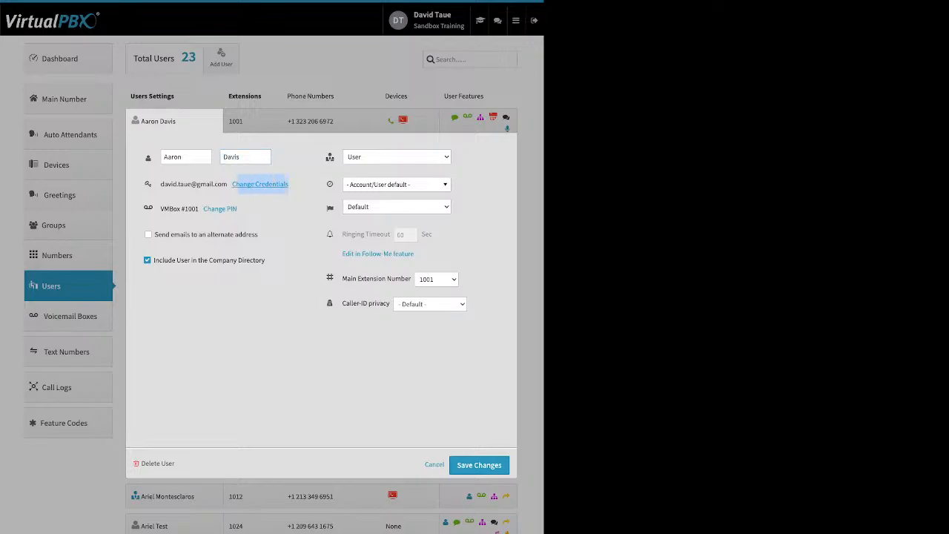
left_click(245, 184)
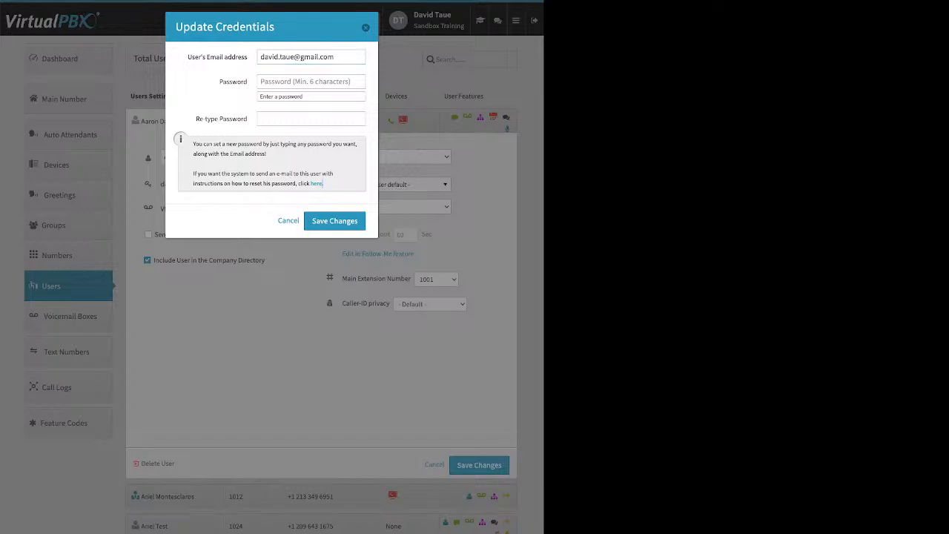
left_click_drag(323, 183, 309, 183)
key("Escape")
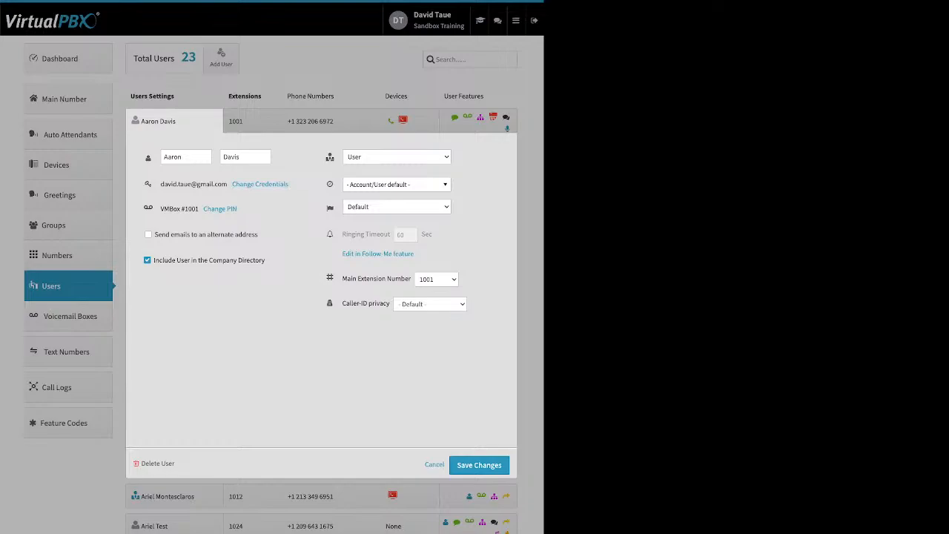
Examine the user's voicemail PIN update form, close it without saving, and review the alternate email address and Company Directory options.
left_click(219, 209)
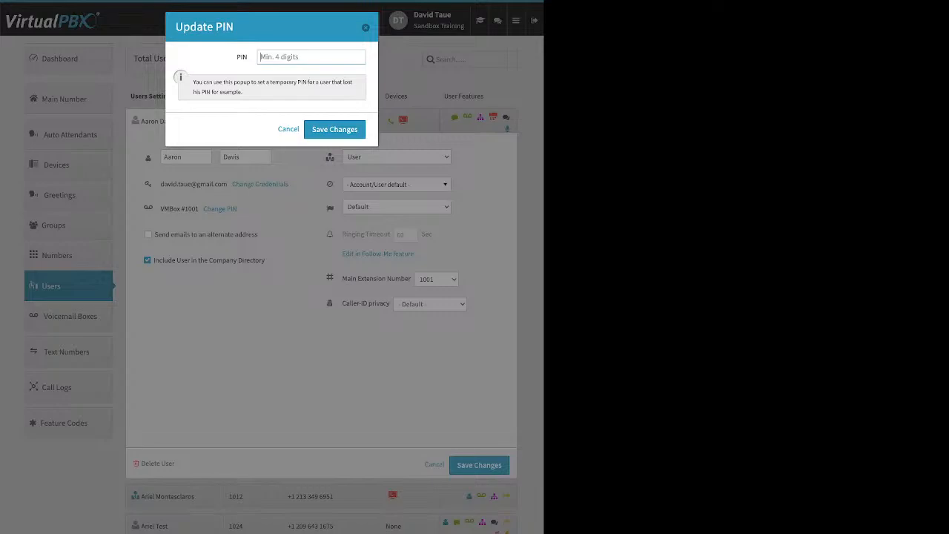
key("Escape")
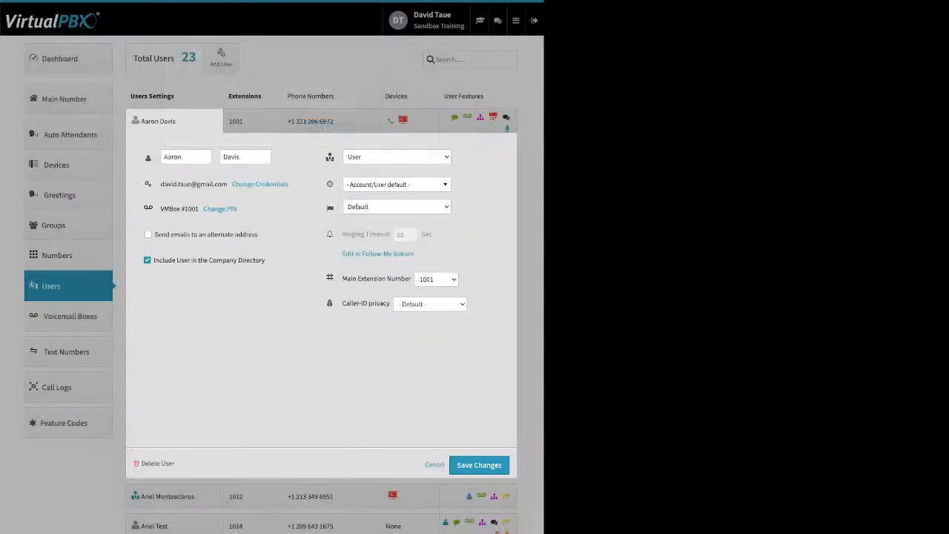
left_click_drag(257, 234, 171, 235)
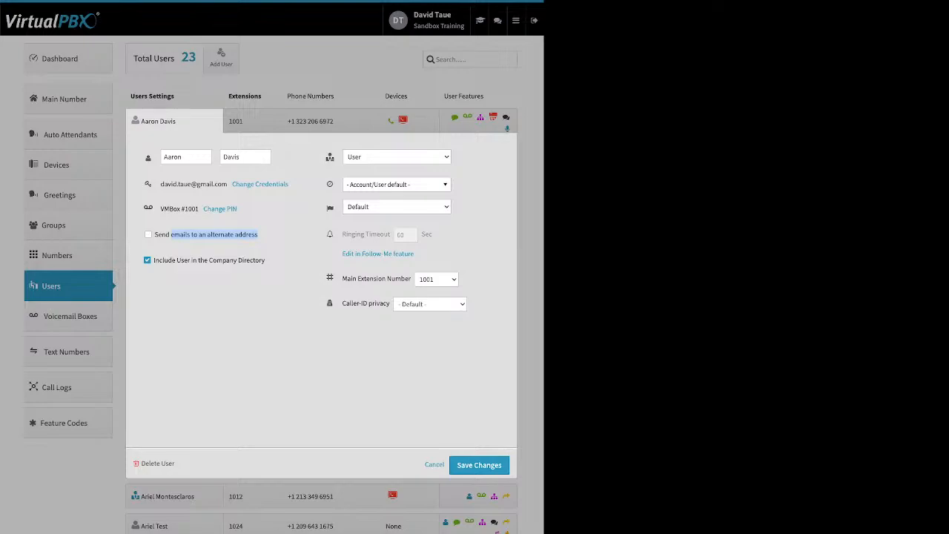
left_click_drag(265, 260, 163, 260)
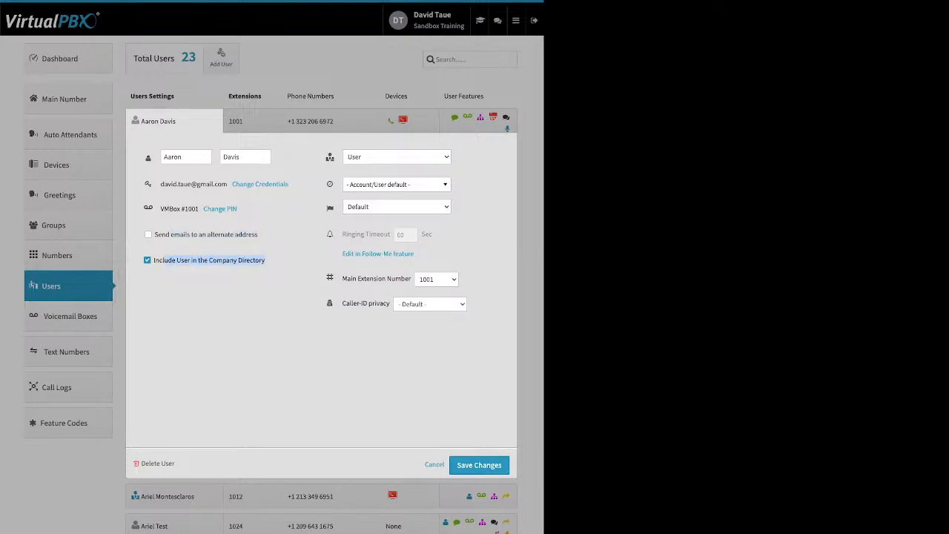
left_click(207, 297)
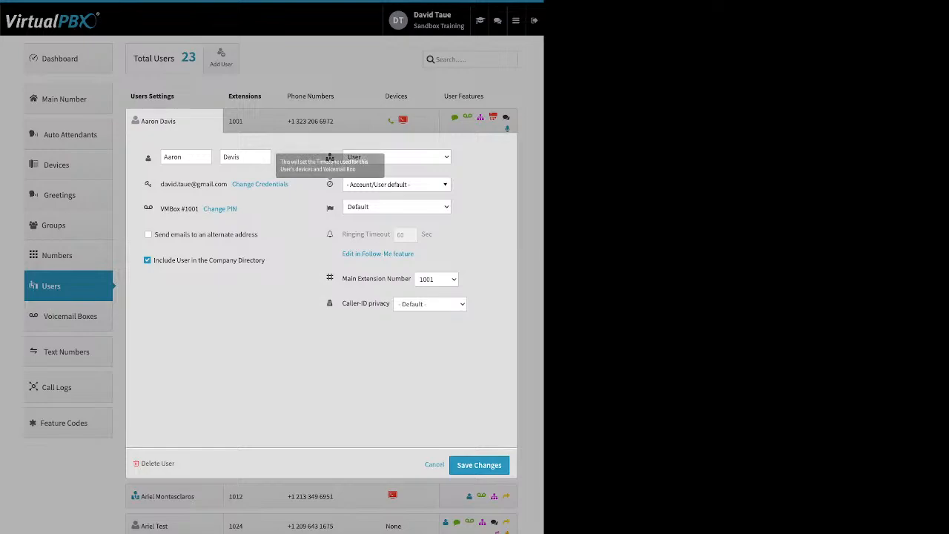
Examine the time zone choices and the ringing timeout setting for the user with extension 1001, leaving them unchanged.
left_click(393, 184)
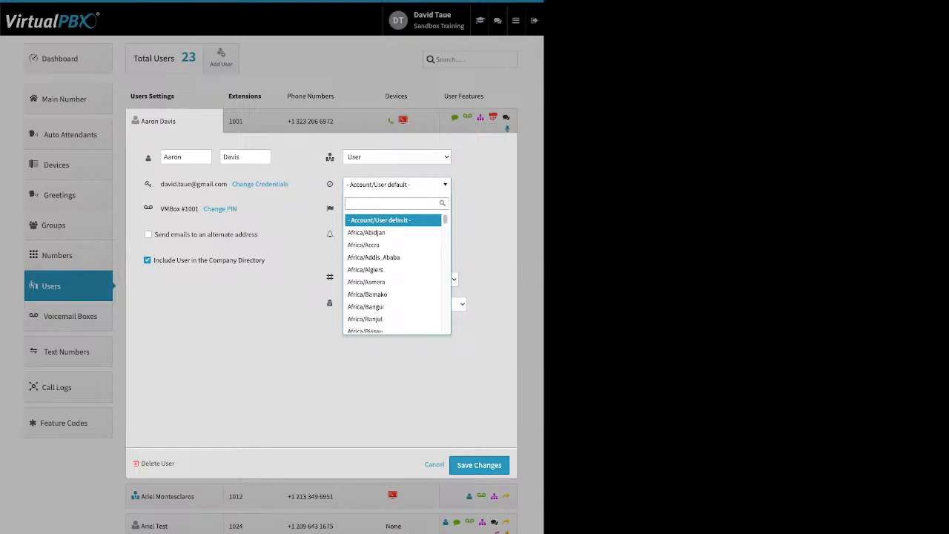
key("Escape")
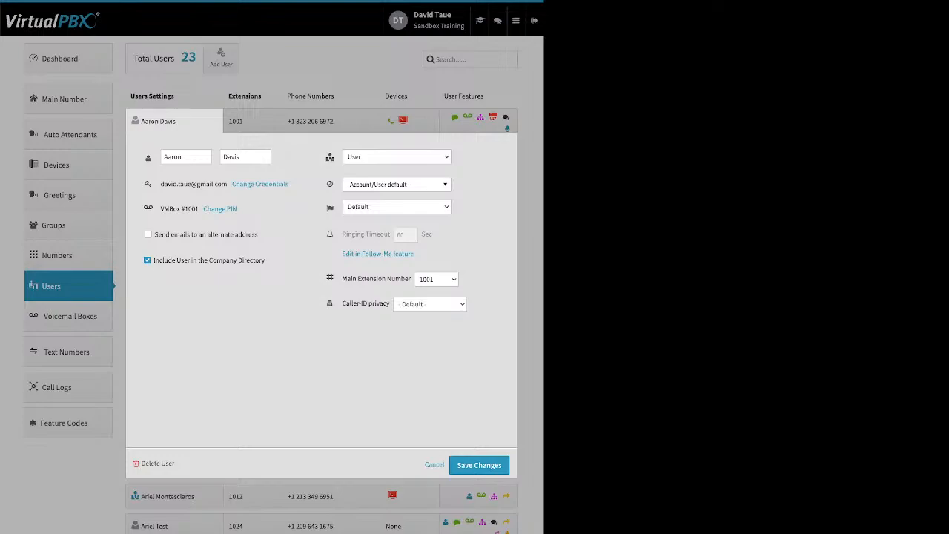
mouse_move(386, 234)
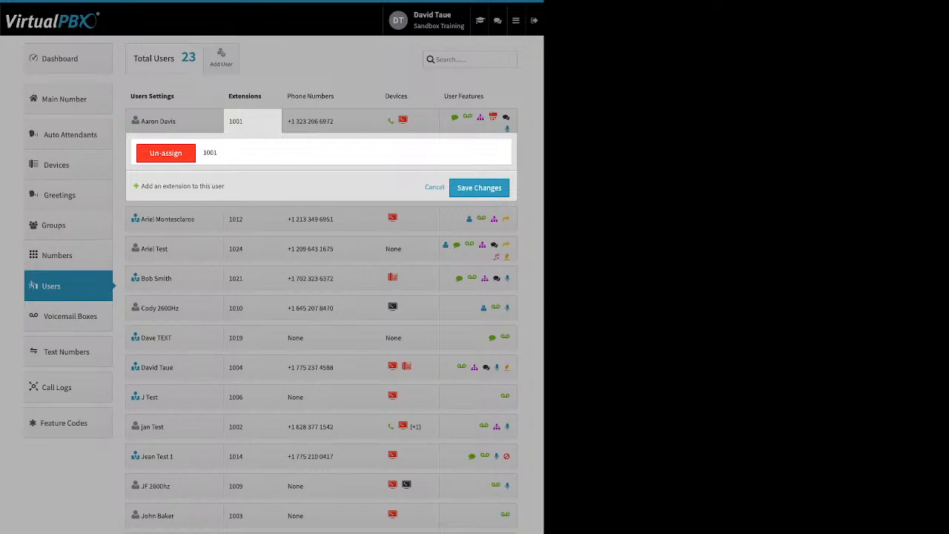
Close the user's extension assignments without saving, examine the configuration options for the same user's phone number, and close them unchanged.
left_click(327, 477)
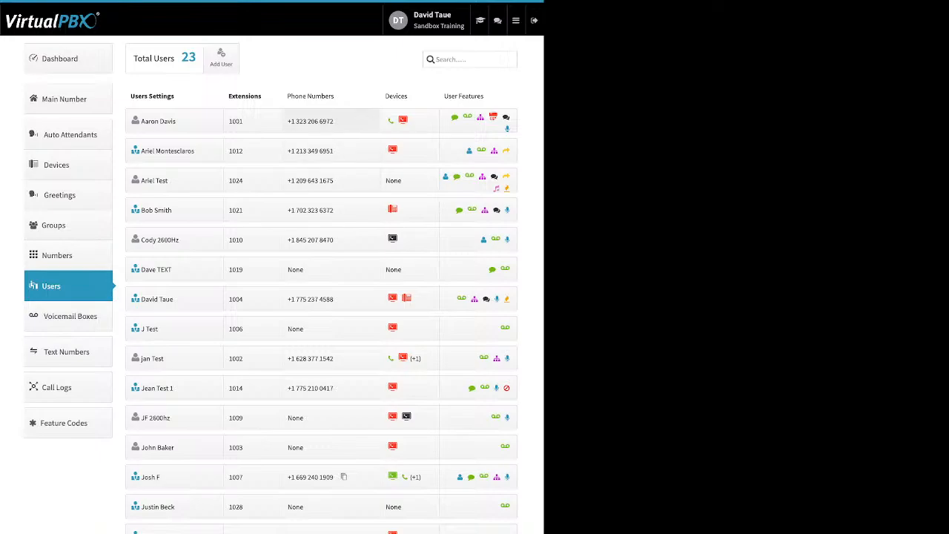
left_click(330, 121)
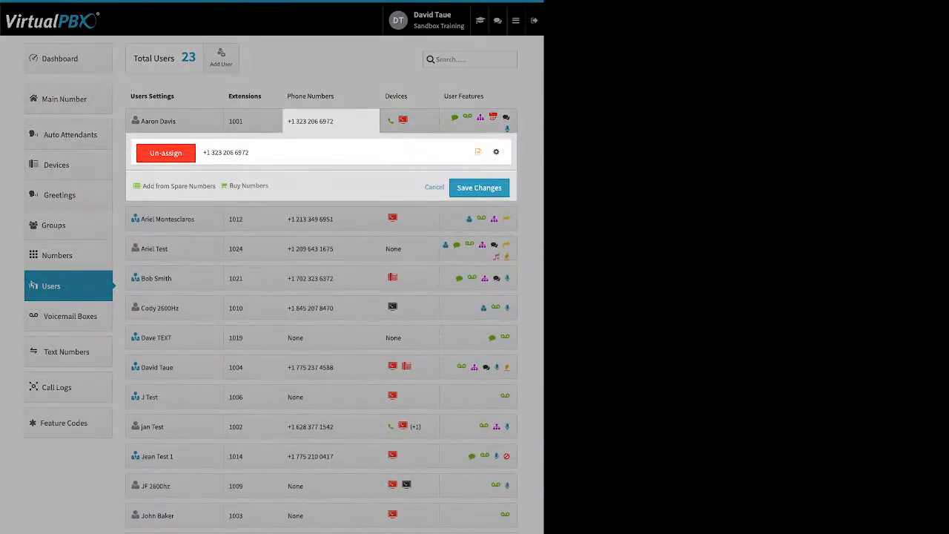
left_click(496, 152)
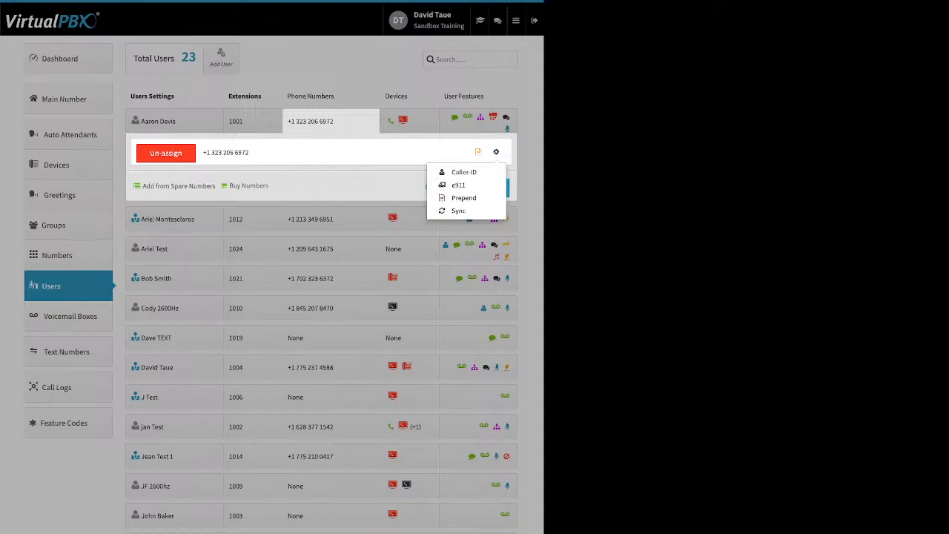
left_click(334, 525)
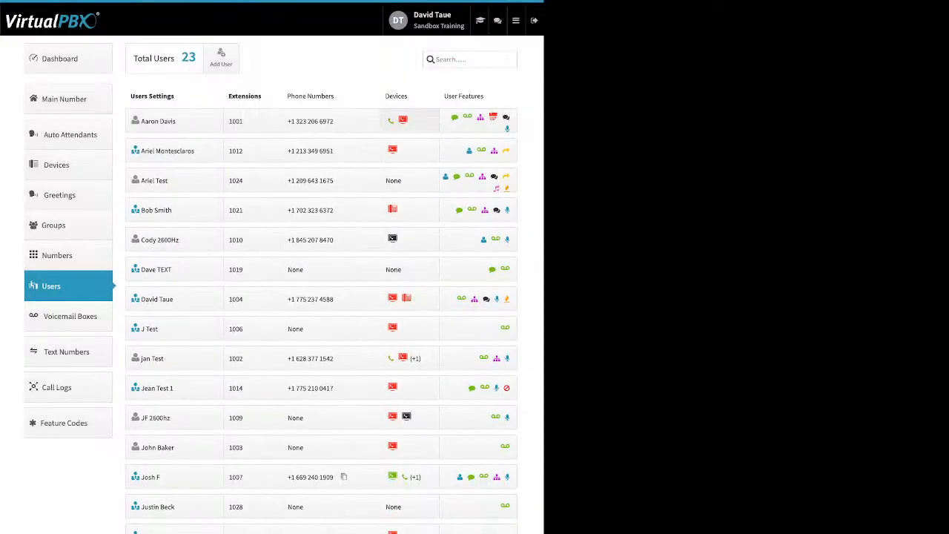
For the user with extension 1024, examine the new device types and the list of spare devices, and close the list without selecting any.
left_click(393, 180)
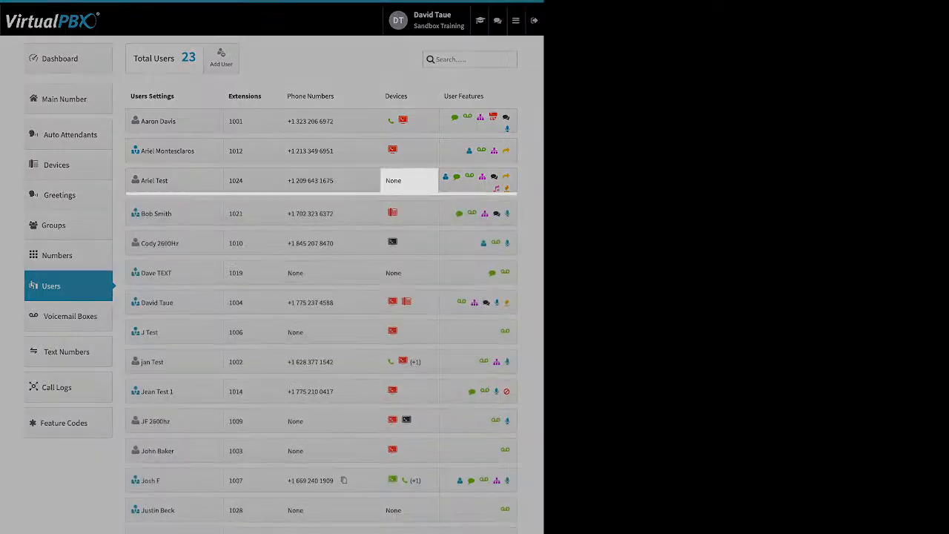
left_click(240, 244)
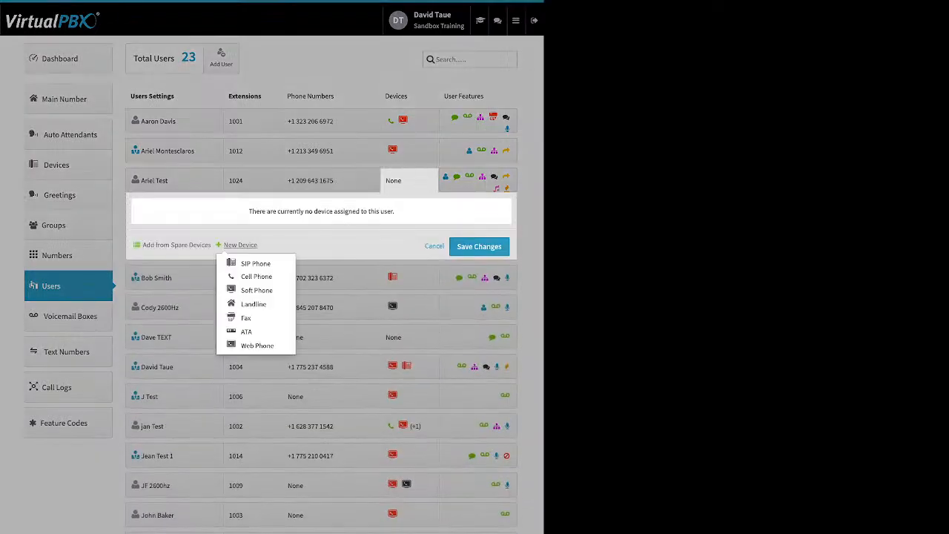
left_click(176, 244)
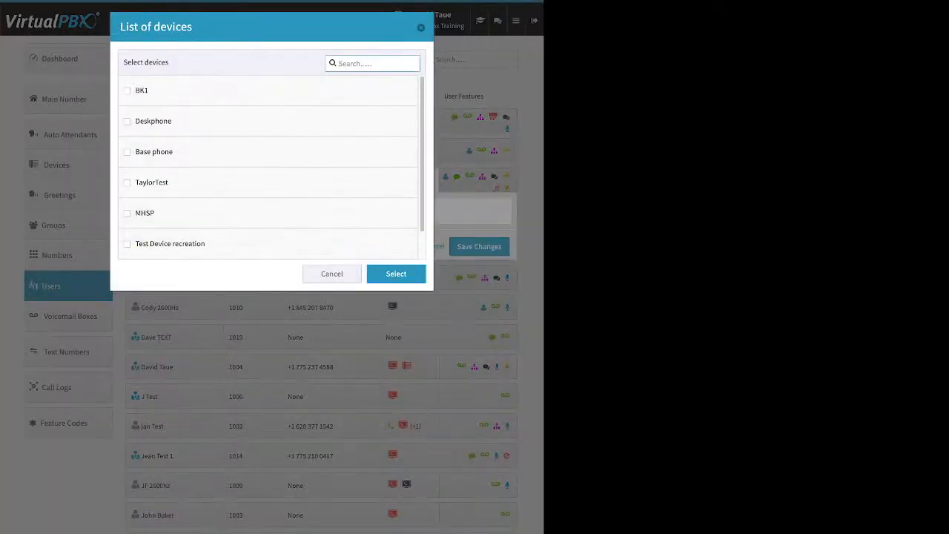
key("Escape")
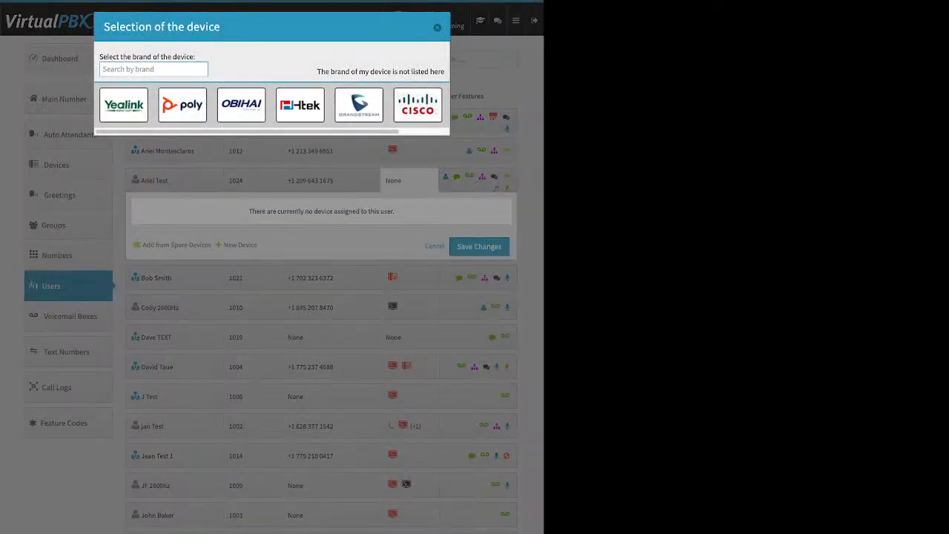
Browse the Yealink and Htek phone models offered for a new device for the user with extension 1024.
left_click(124, 105)
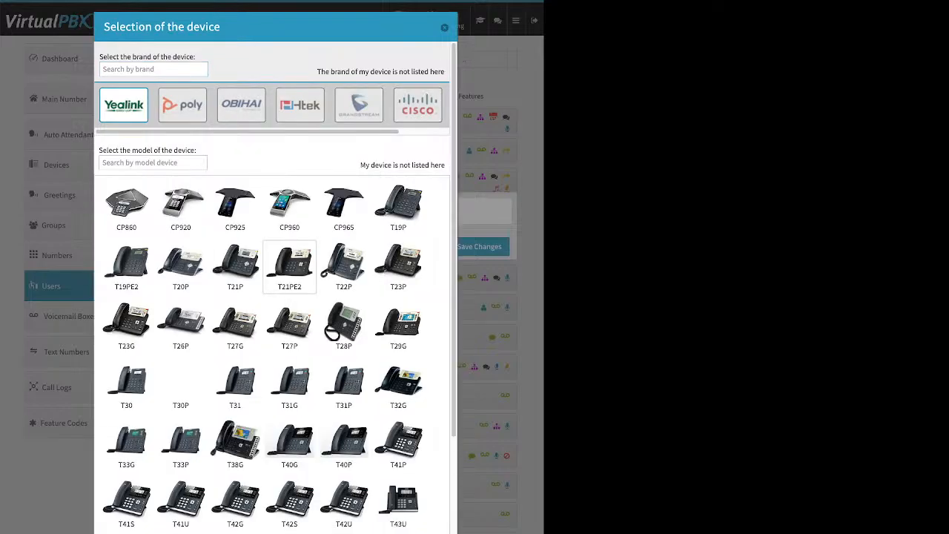
scroll(289, 349, "down", 3)
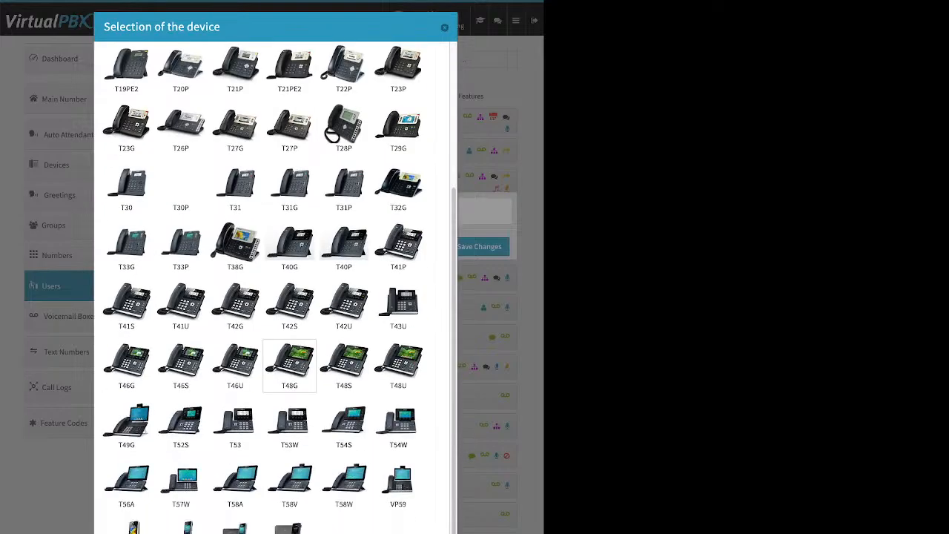
scroll(290, 355, "up", 3)
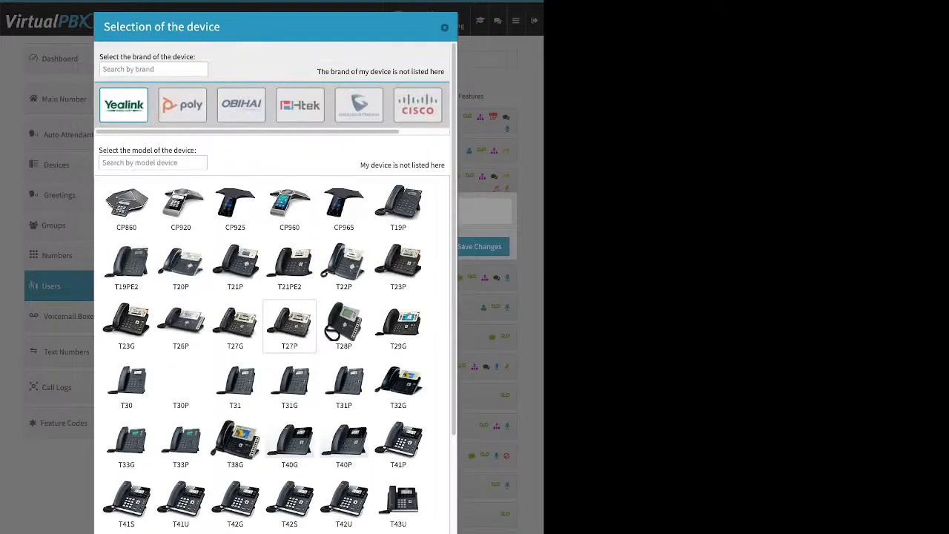
left_click(300, 106)
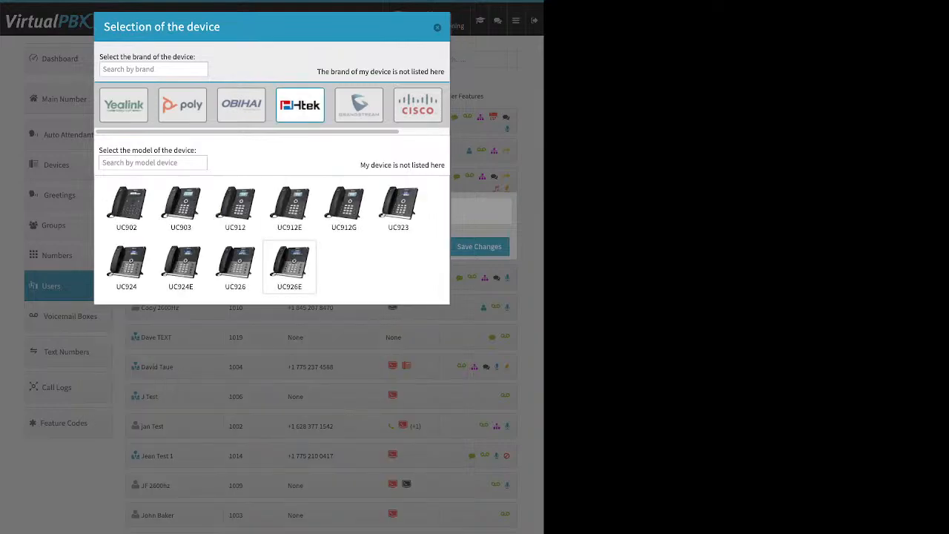
Choose the Cisco 525g model for the new device, examine the device name and MAC address fields, and close without creating it.
left_click(418, 105)
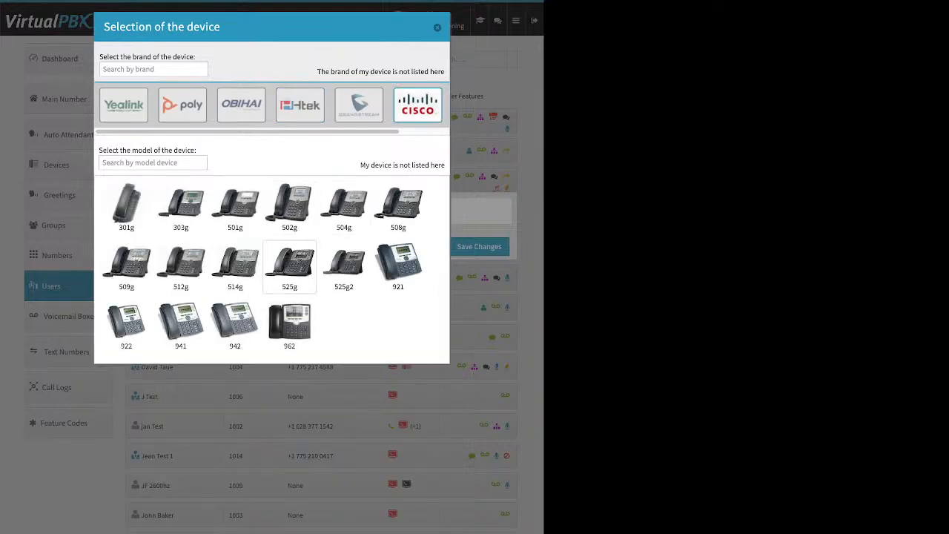
left_click(289, 267)
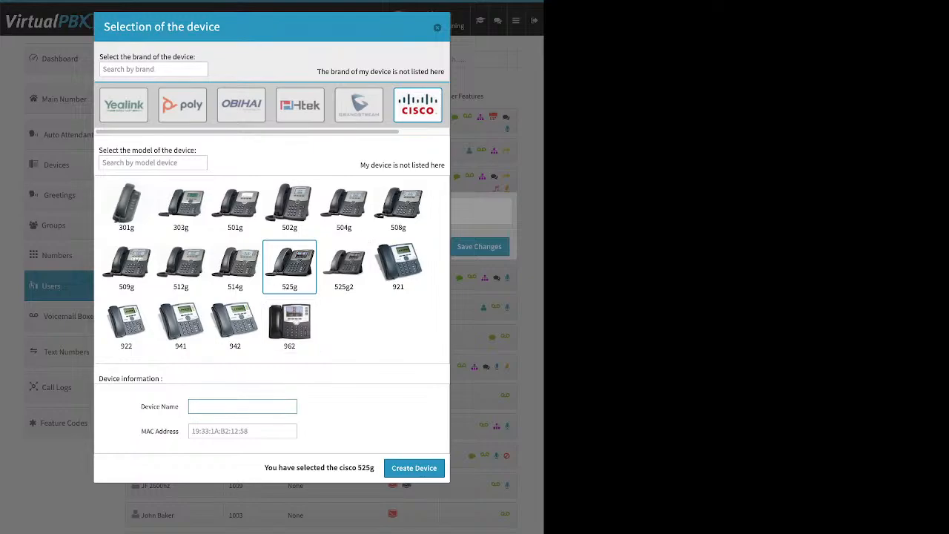
triple_click(151, 406)
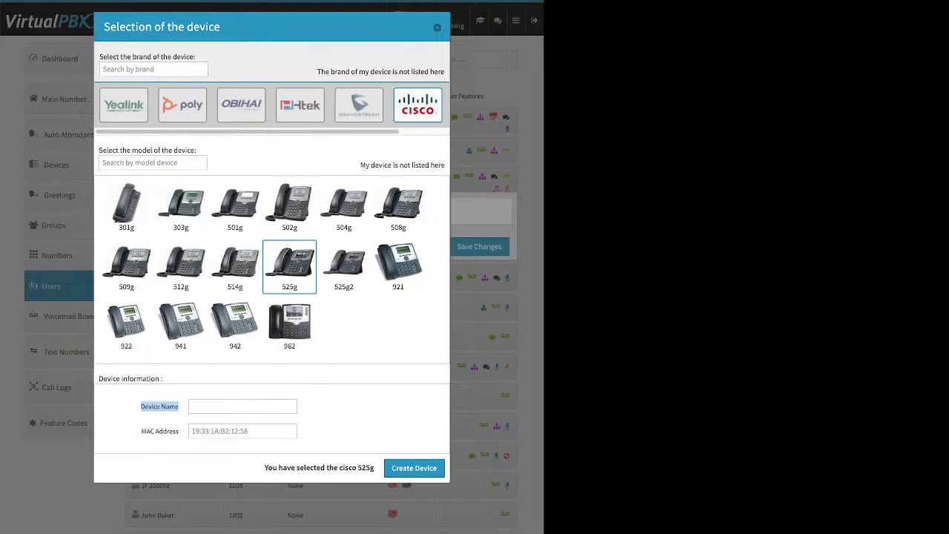
left_click(142, 431)
left_click_drag(141, 431, 179, 431)
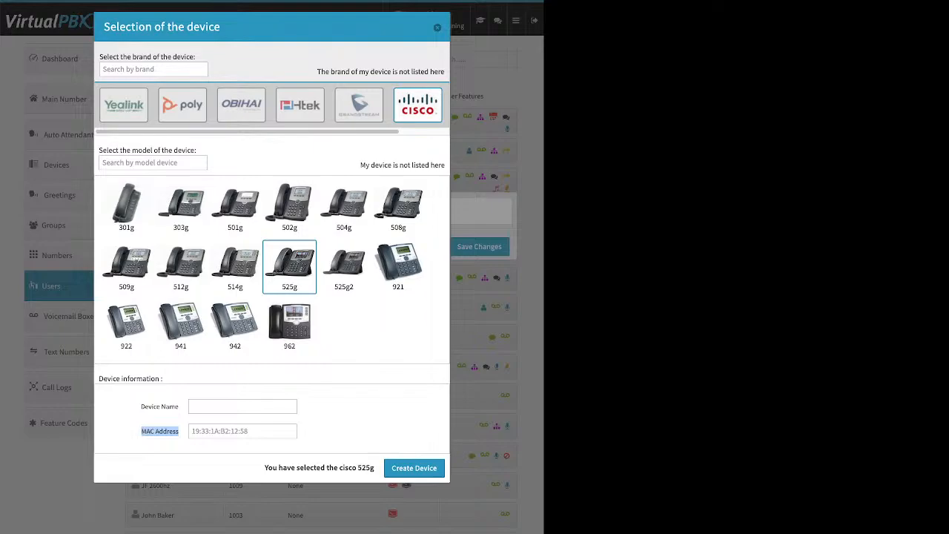
key("Escape")
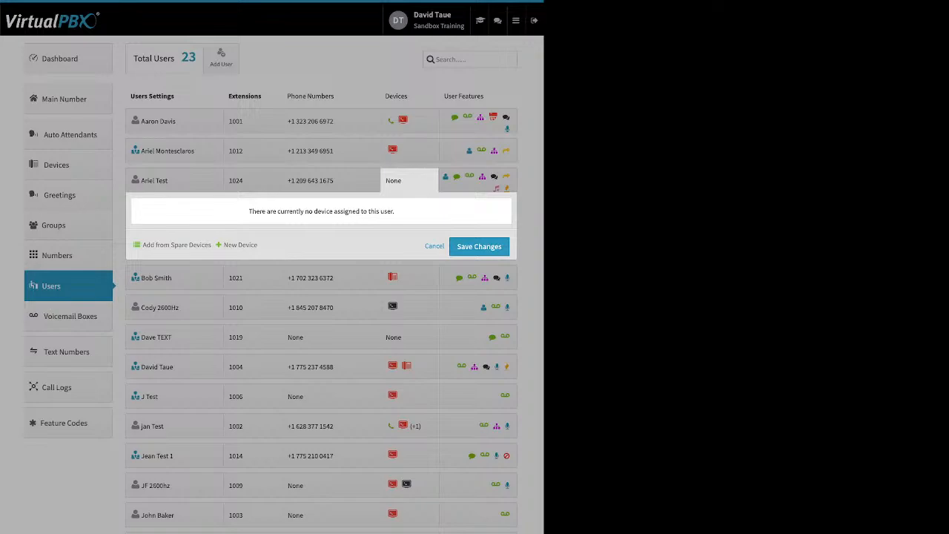
Examine the Miscellaneous settings, including Allow Reprovision, of the Yealink codec test device for extension 1021, and close everything without saving.
left_click(407, 152)
left_click(393, 209)
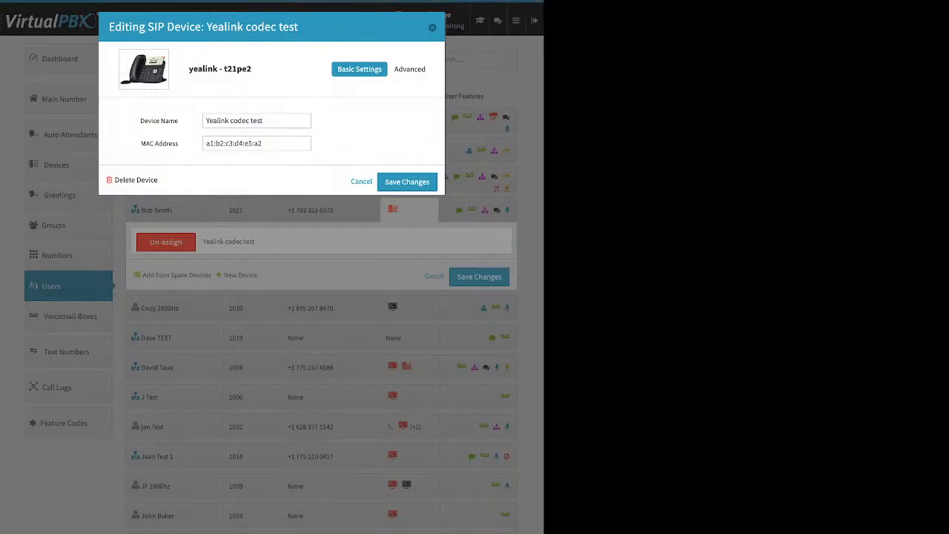
left_click(412, 69)
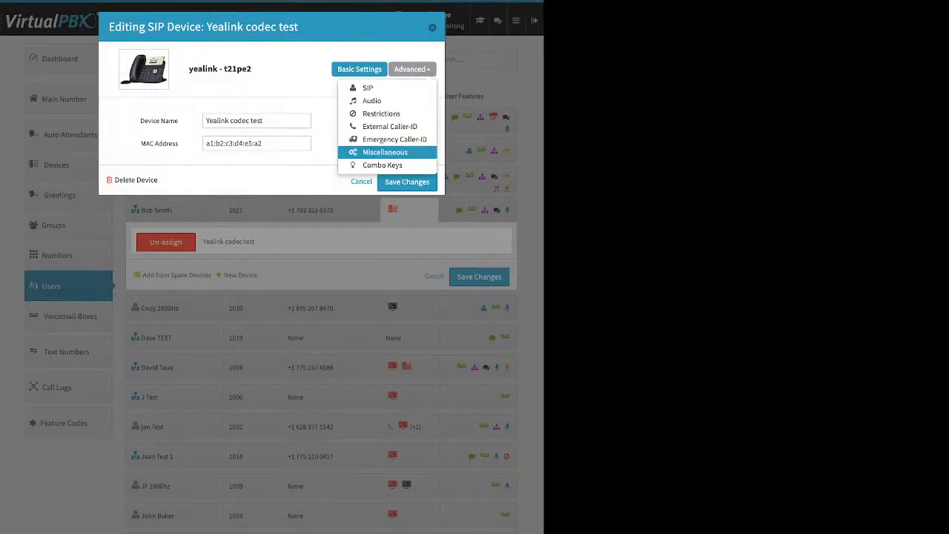
left_click(389, 152)
triple_click(152, 260)
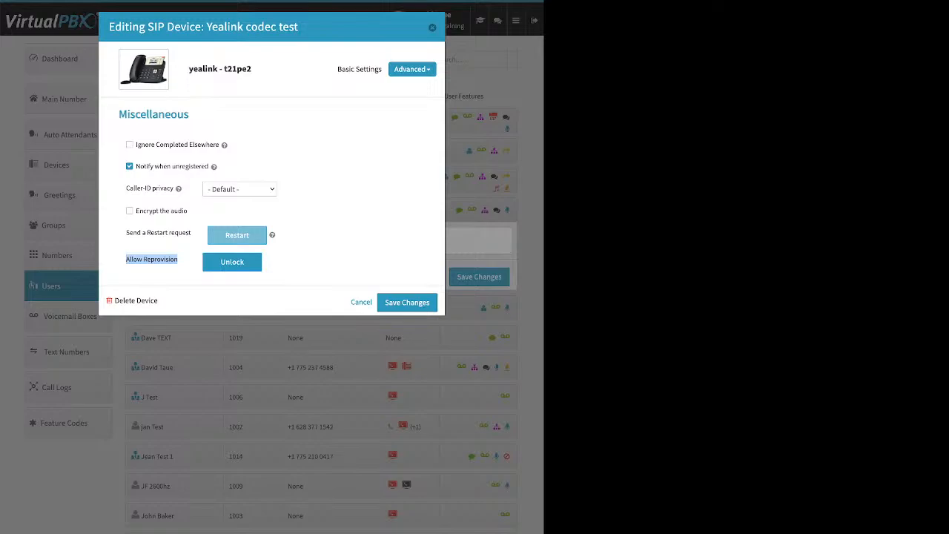
left_click(167, 261)
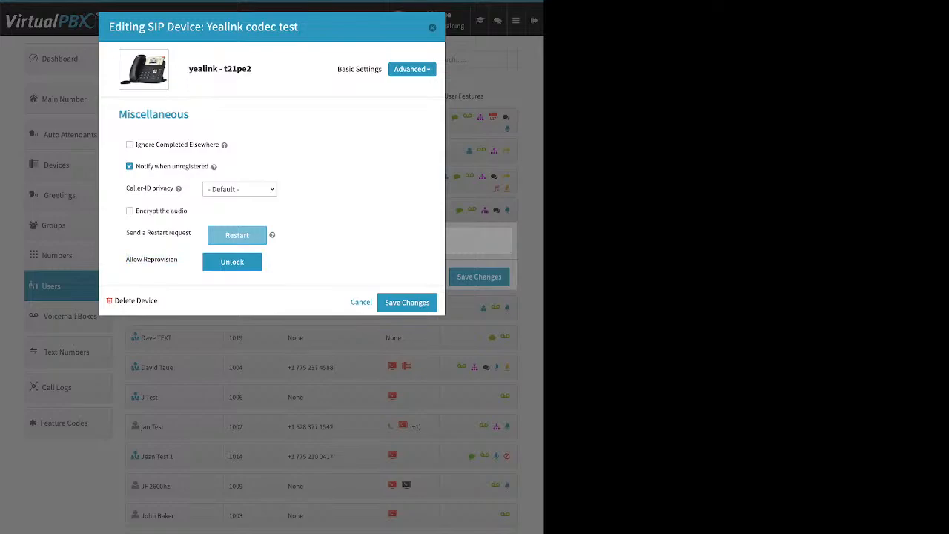
left_click(433, 27)
left_click(332, 151)
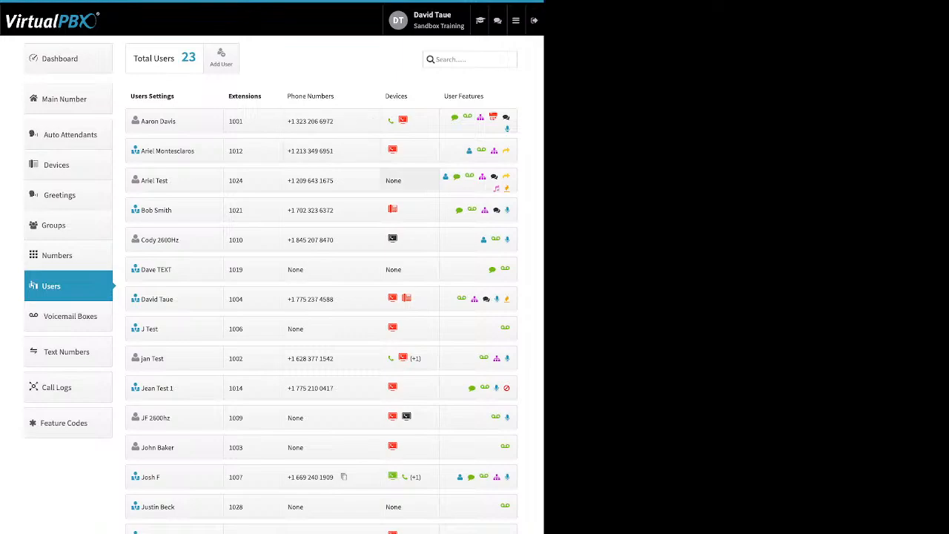
Examine the new Cell Phone device form for the user with extension 1001 and cancel it.
left_click(409, 180)
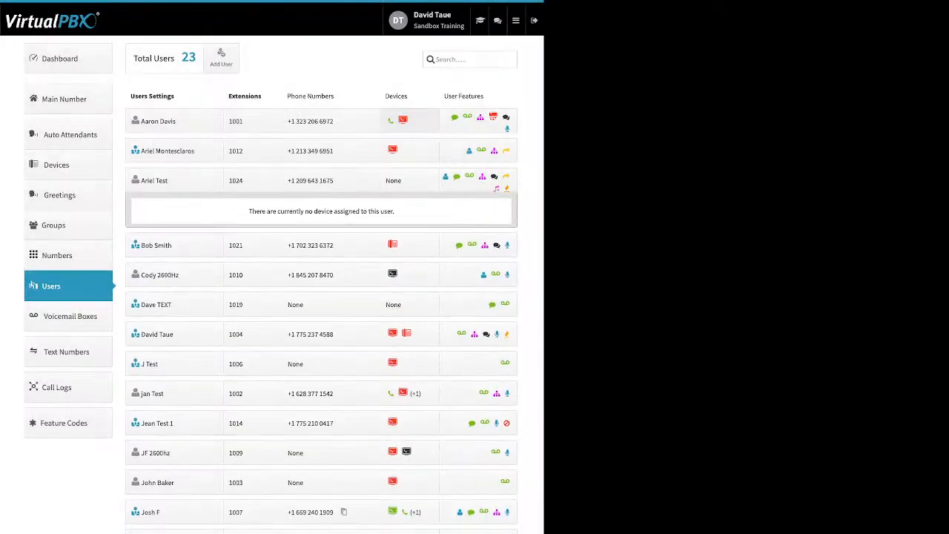
left_click(402, 120)
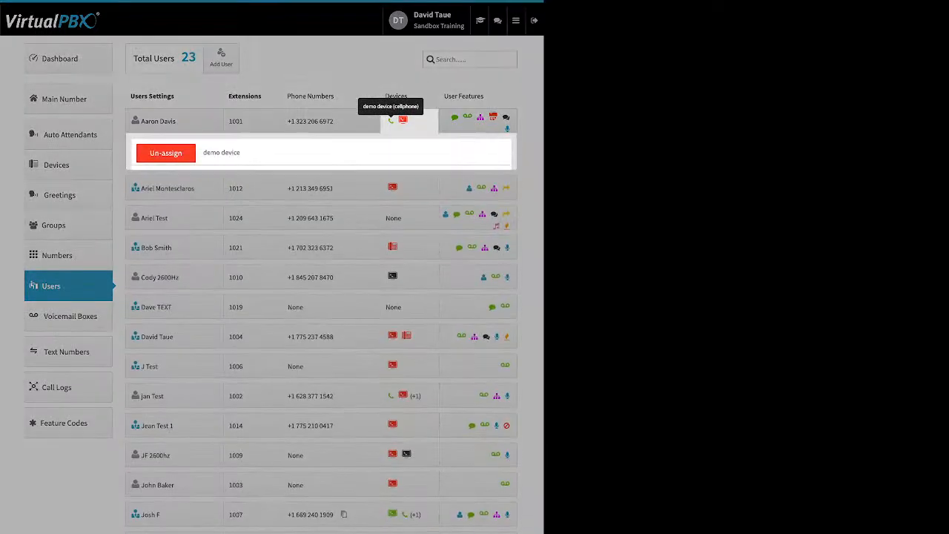
left_click(241, 212)
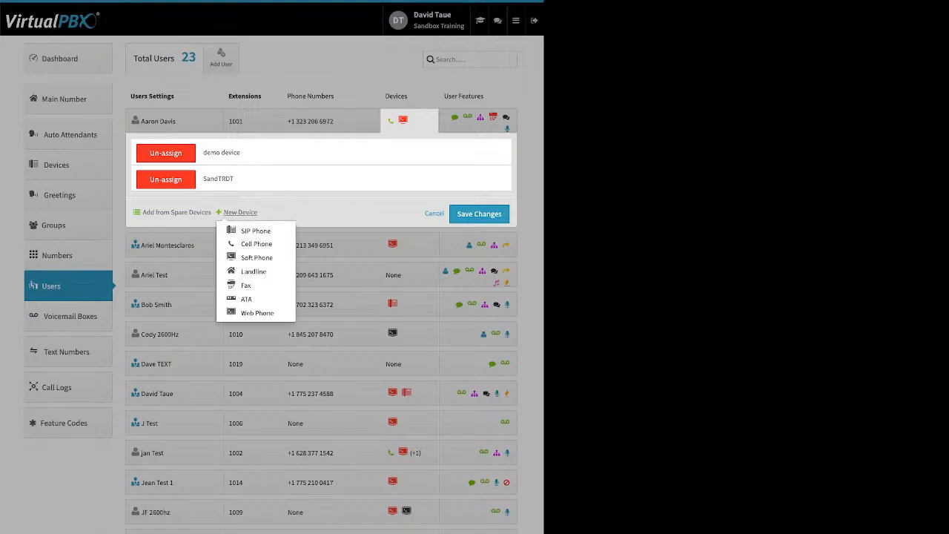
left_click(256, 244)
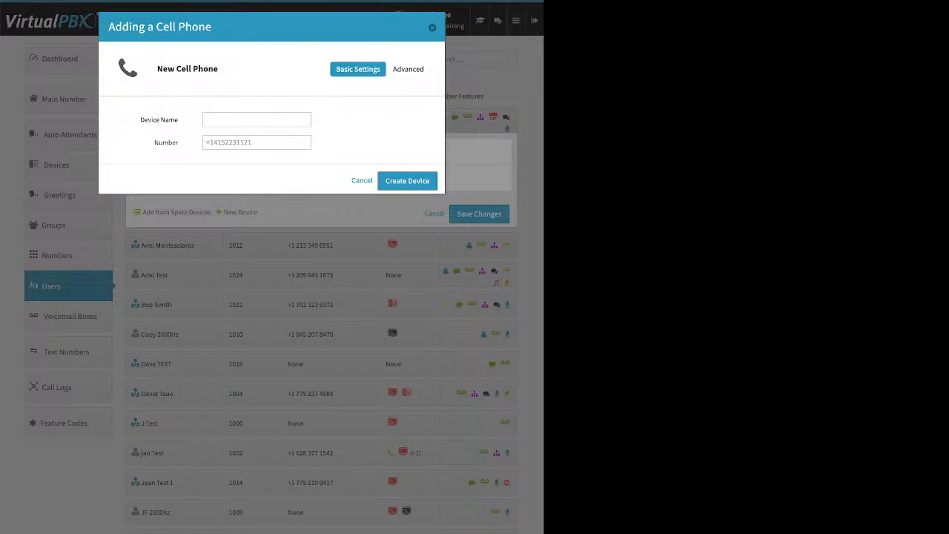
left_click(361, 180)
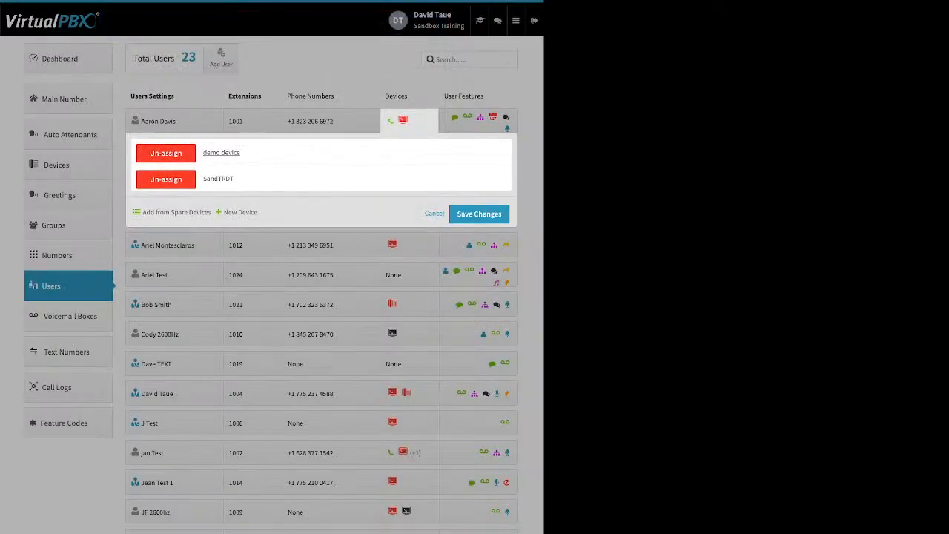
Examine the demo device's advanced cell phone options, switching Allow use of cellphone's voicemail on and back off.
left_click(221, 152)
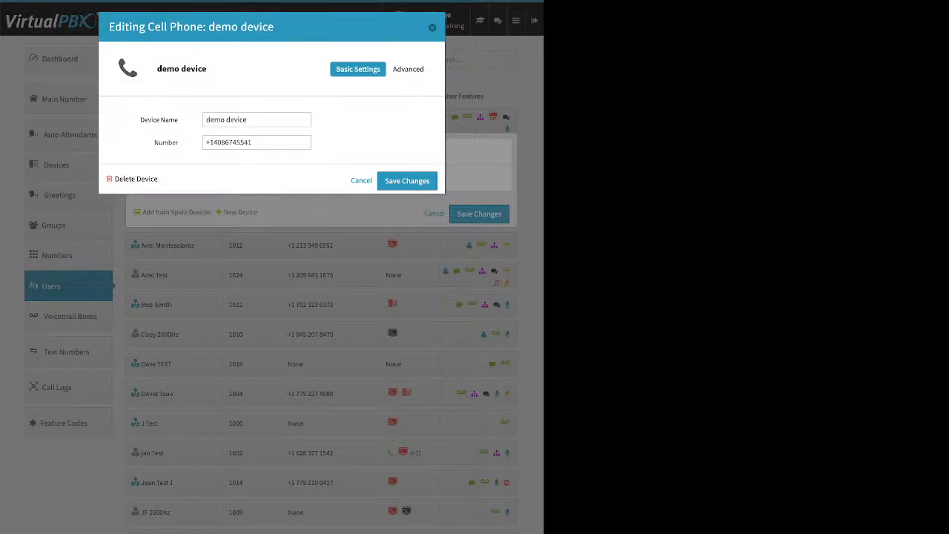
left_click(410, 68)
left_click(397, 88)
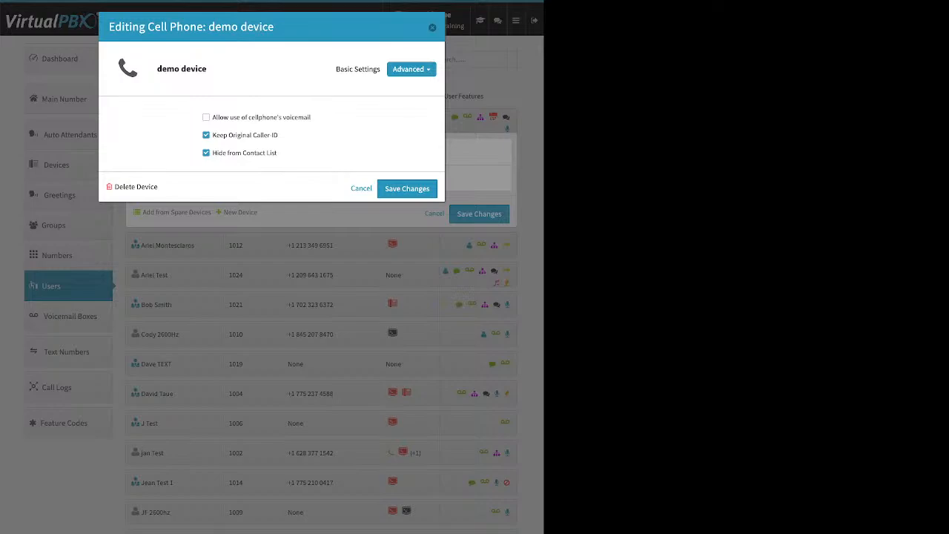
left_click_drag(311, 117, 212, 117)
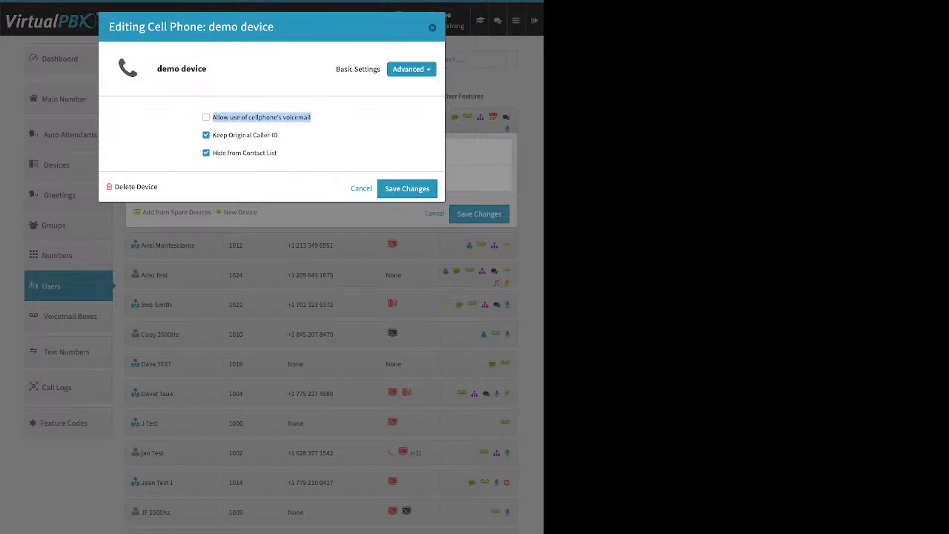
left_click(207, 118)
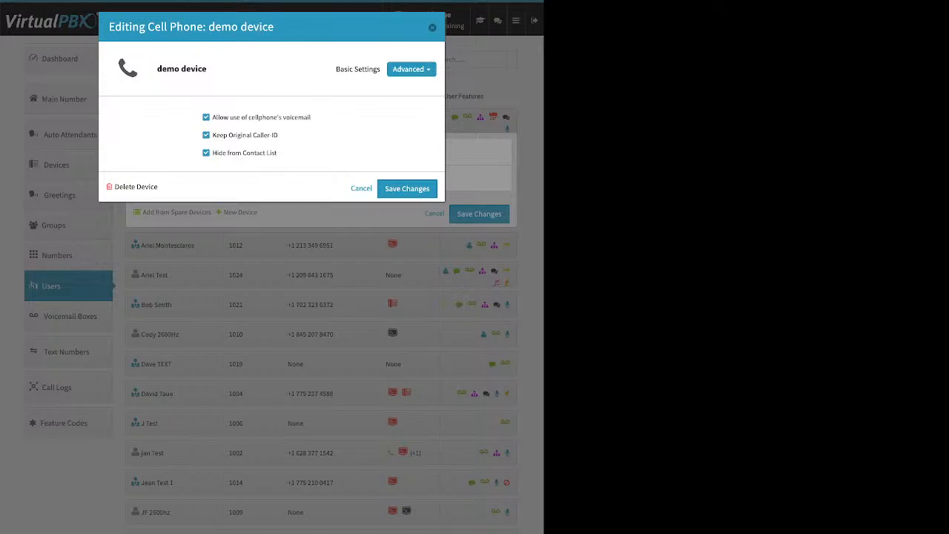
left_click(206, 117)
Try turning off Keep Original Caller-ID for the demo device, and close the device settings without saving.
left_click_drag(279, 135, 213, 134)
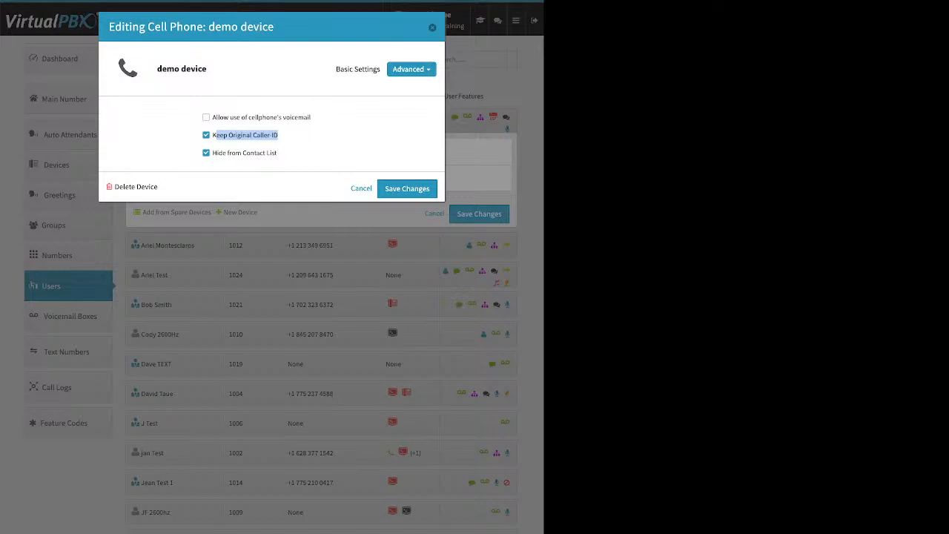
left_click(319, 138)
left_click(206, 134)
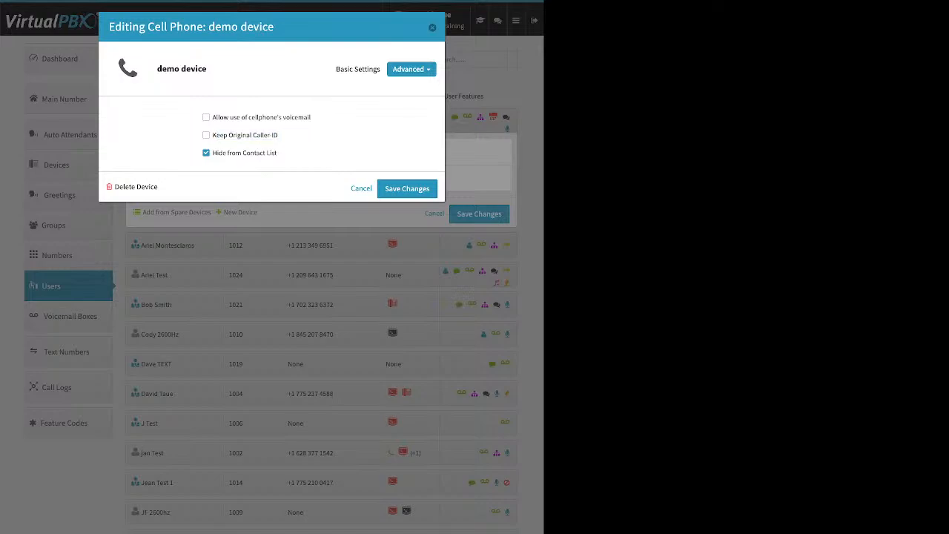
key("Escape")
left_click(343, 477)
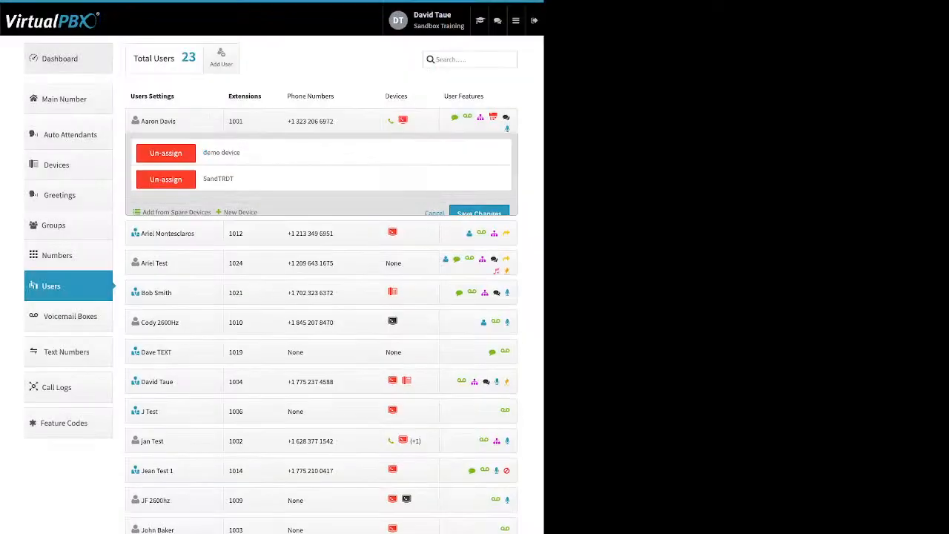
Examine the Company Caller ID settings on the Dashboard and close them unchanged.
left_click(59, 58)
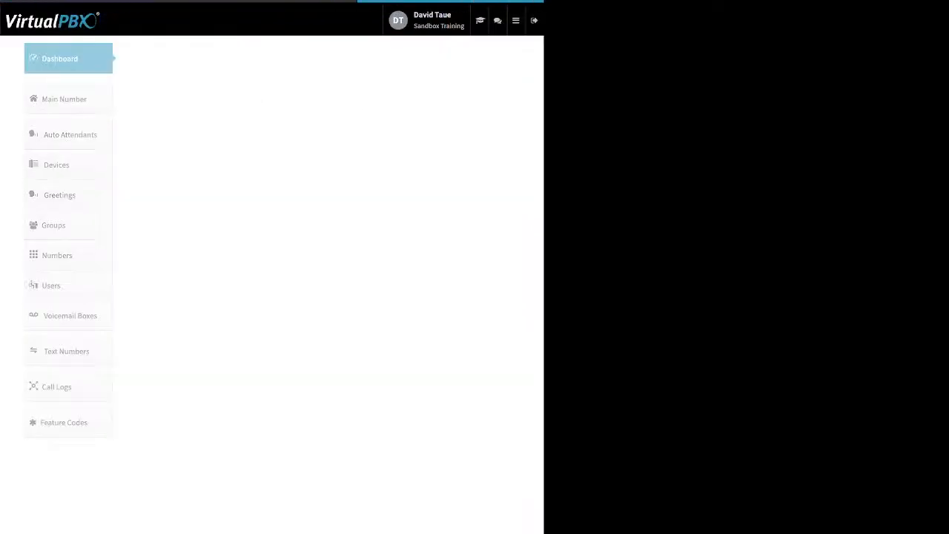
left_click(371, 59)
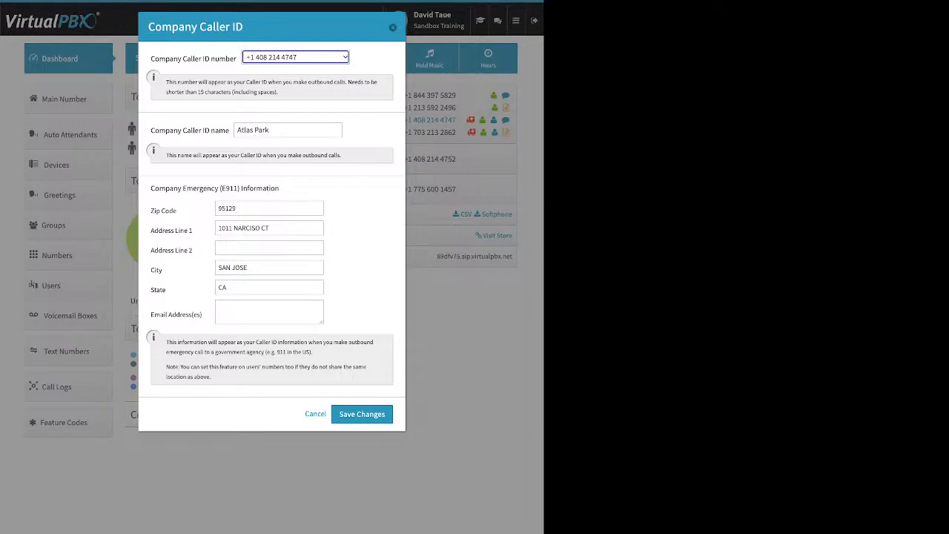
key("Escape")
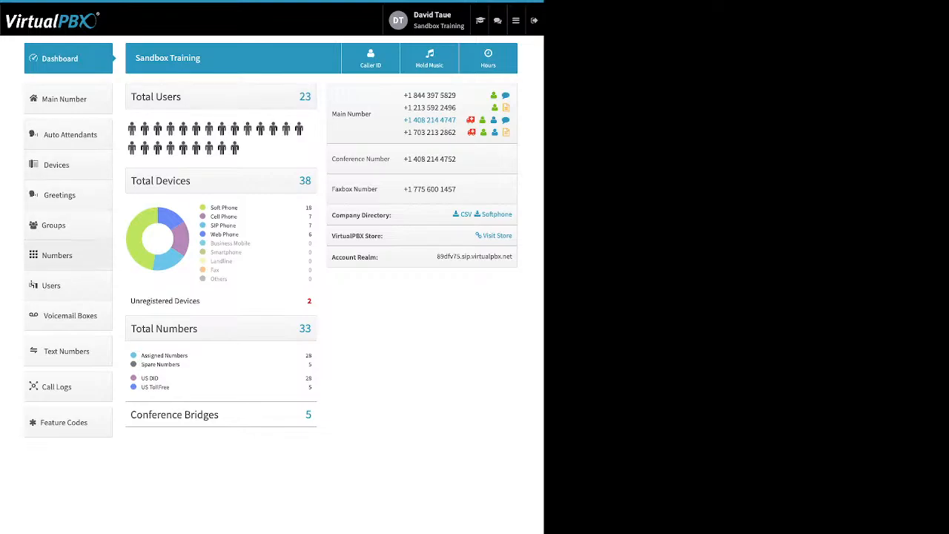
Start a new Soft Phone for the user with extension 1024, examine the Use VirtualPBX Application option, and close without creating it.
left_click(51, 285)
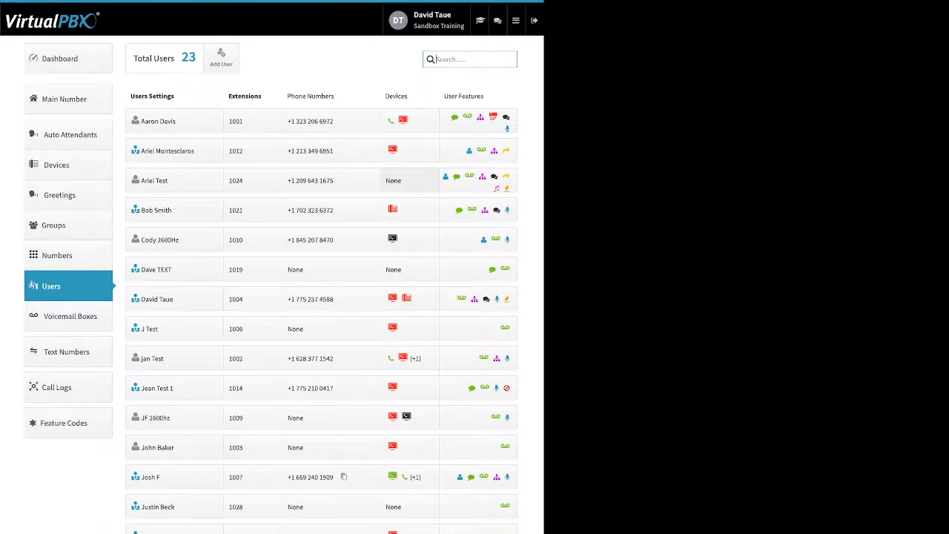
left_click(393, 180)
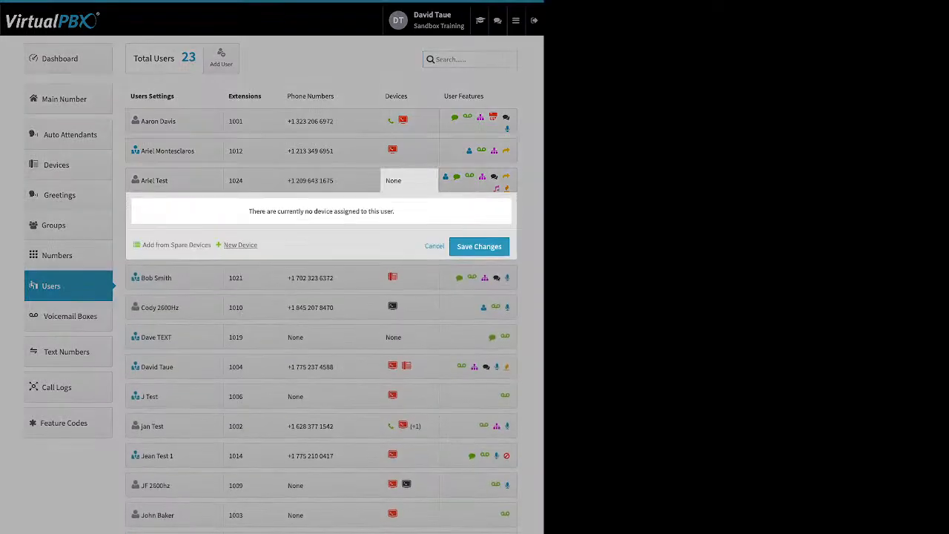
left_click(241, 244)
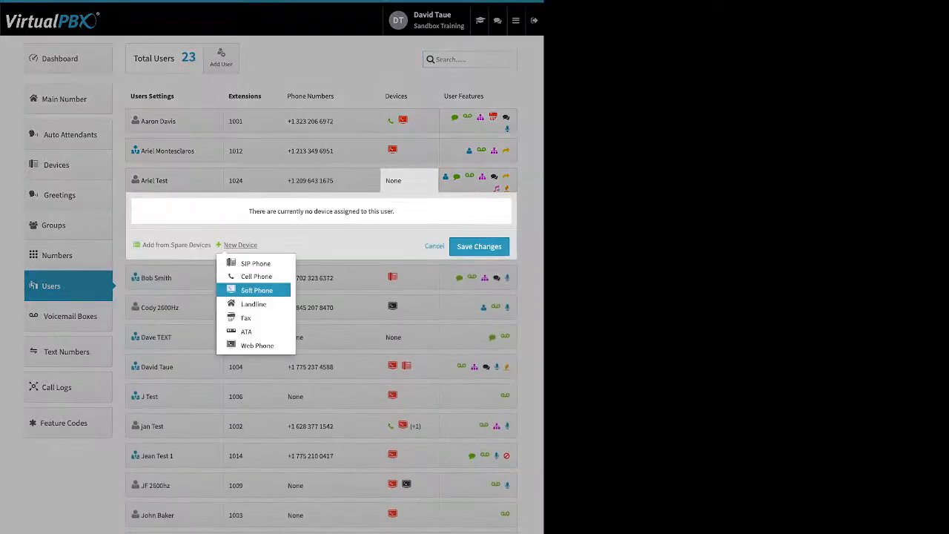
left_click(257, 290)
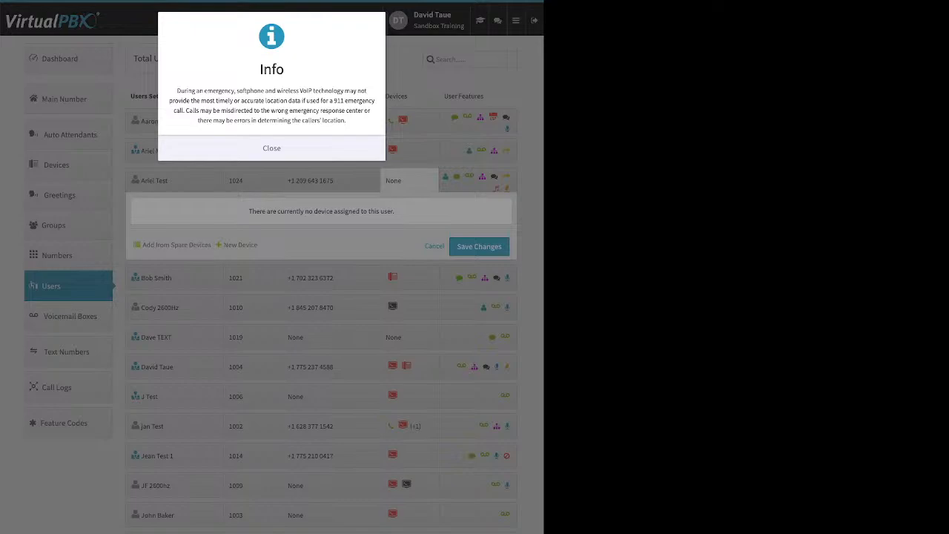
left_click(271, 149)
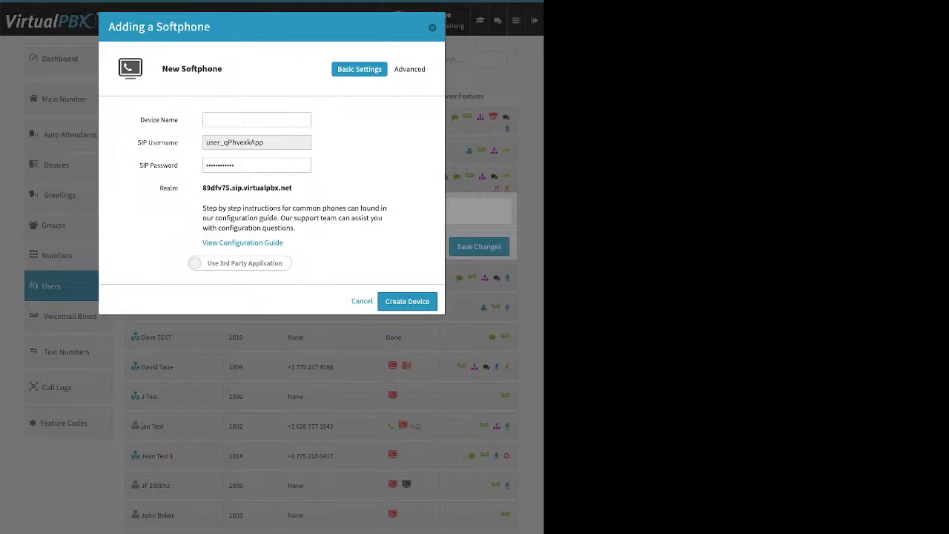
left_click(239, 263)
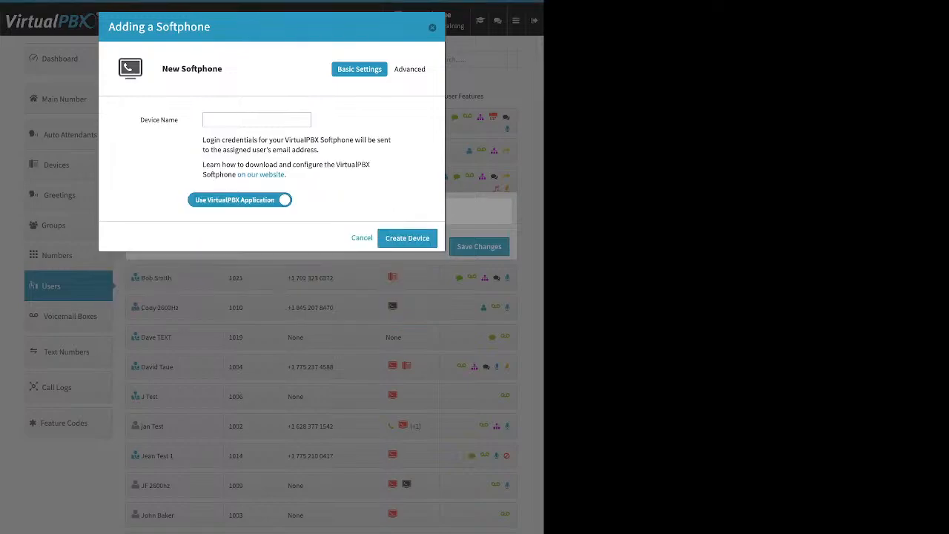
left_click(257, 119)
key("Escape")
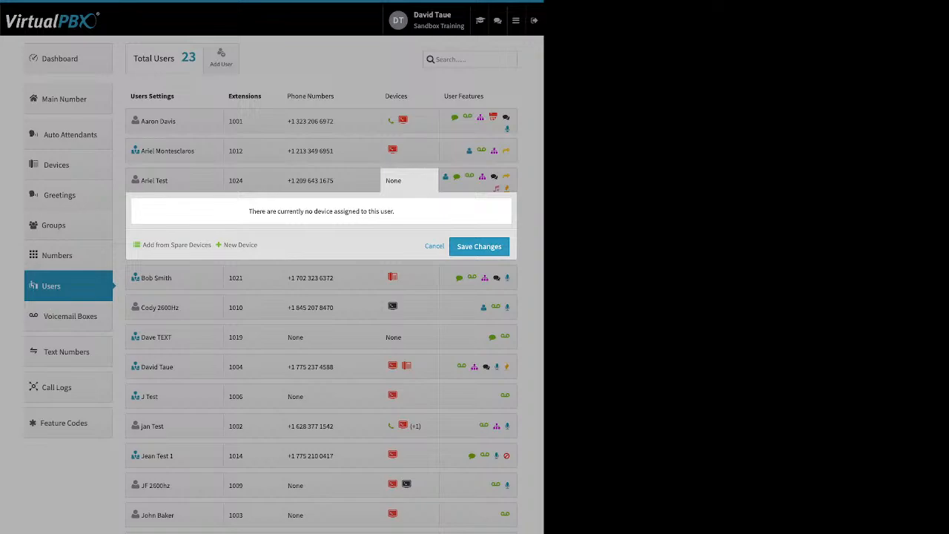
Start a new Soft Phone for the user with extension 1024, examine the SIP username, SIP password and Realm fields, and close without creating it.
left_click(237, 244)
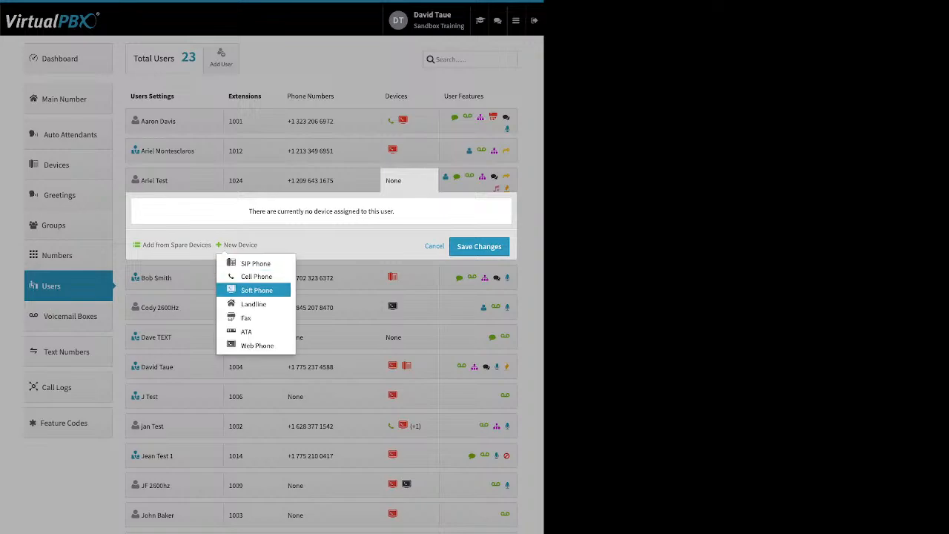
left_click(257, 290)
left_click(271, 148)
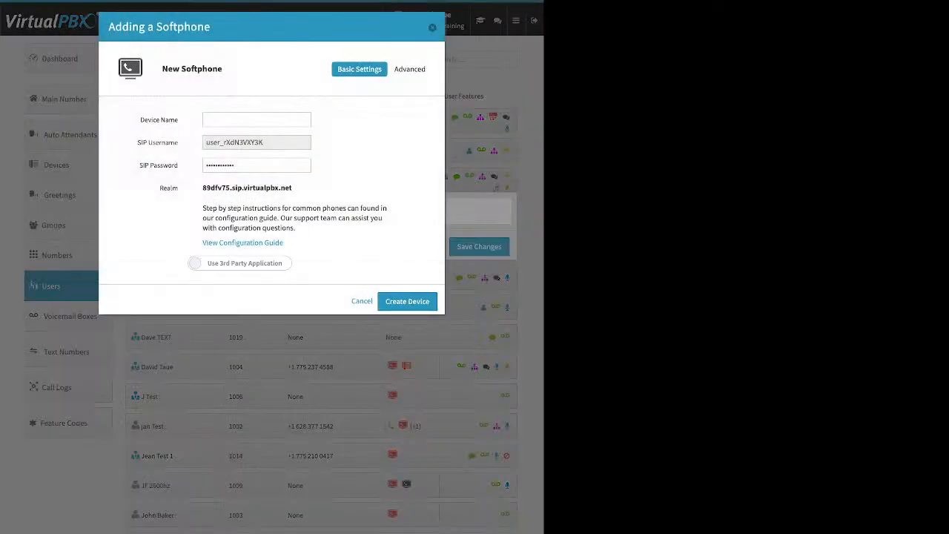
left_click_drag(137, 143, 179, 142)
left_click_drag(264, 143, 205, 142)
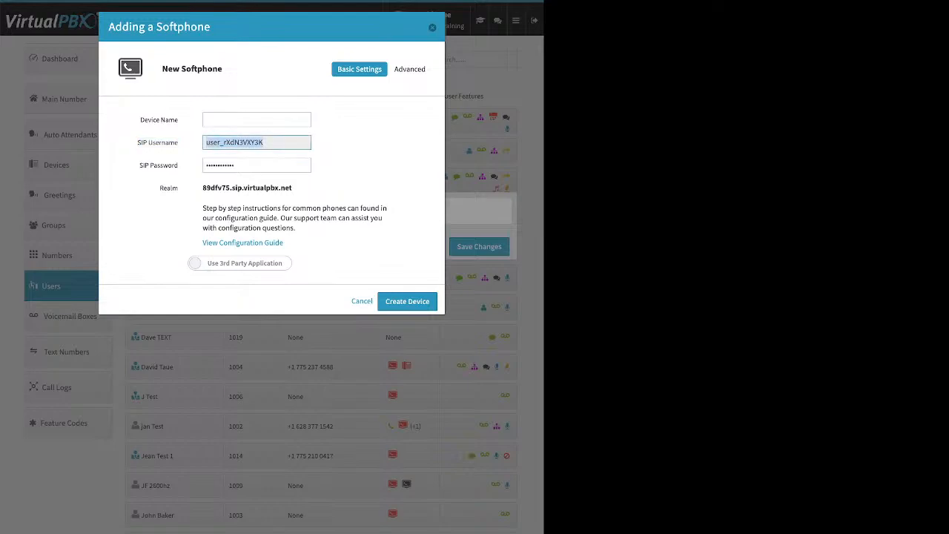
left_click(257, 165)
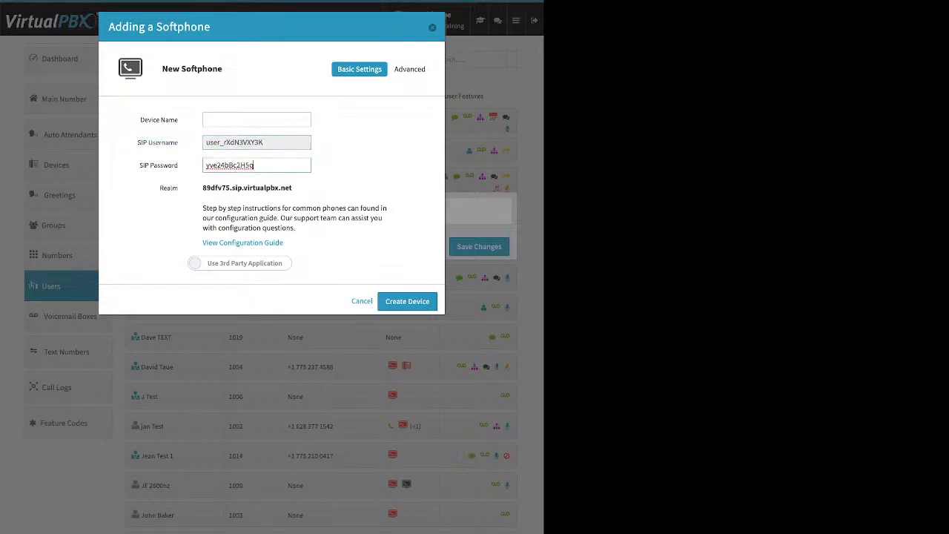
left_click_drag(257, 166, 206, 166)
left_click_drag(292, 188, 202, 188)
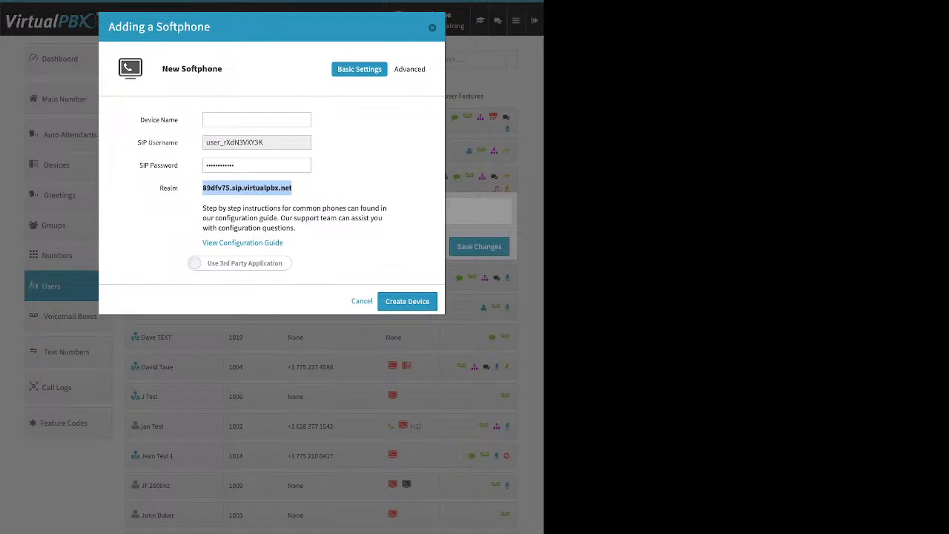
left_click(256, 120)
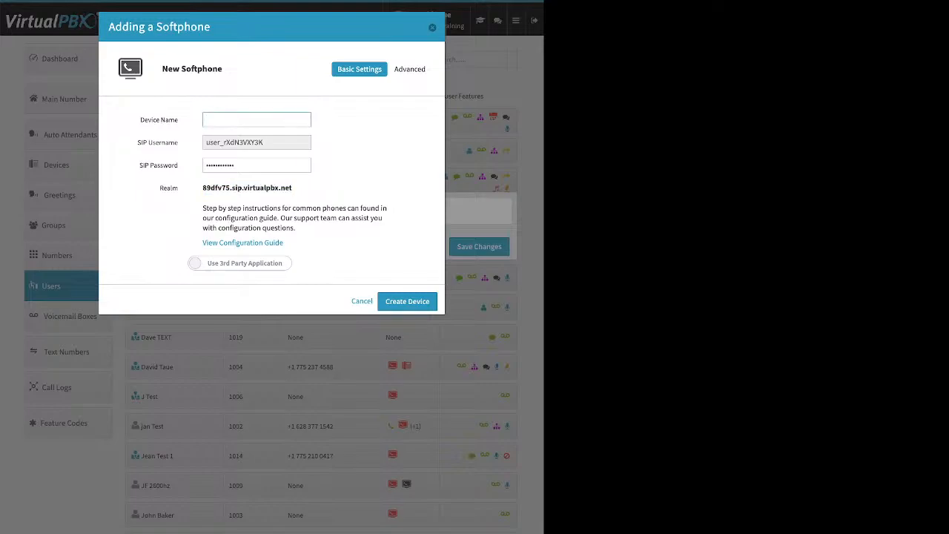
key("Escape")
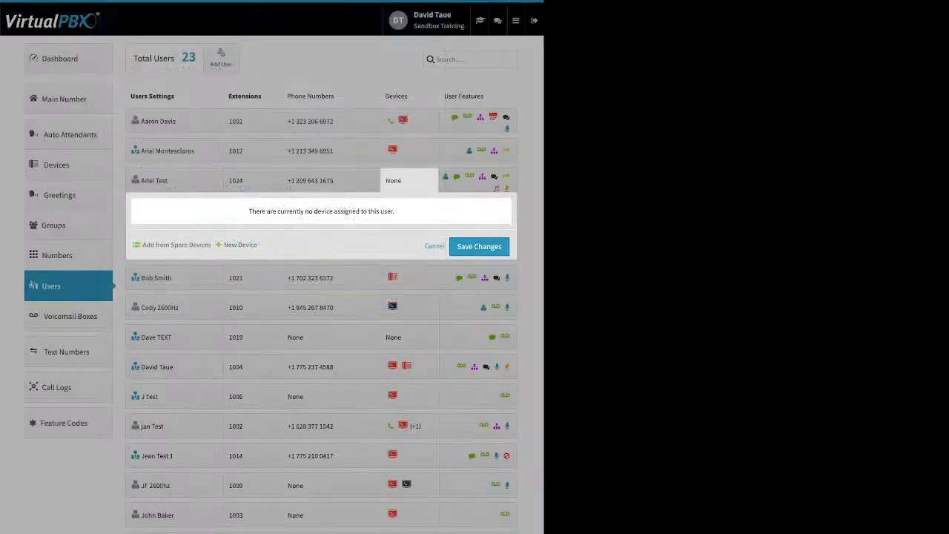
Start a new Web Phone for the user with extension 1024, examine its basic settings, and close it and the user's device list without saving.
left_click(241, 245)
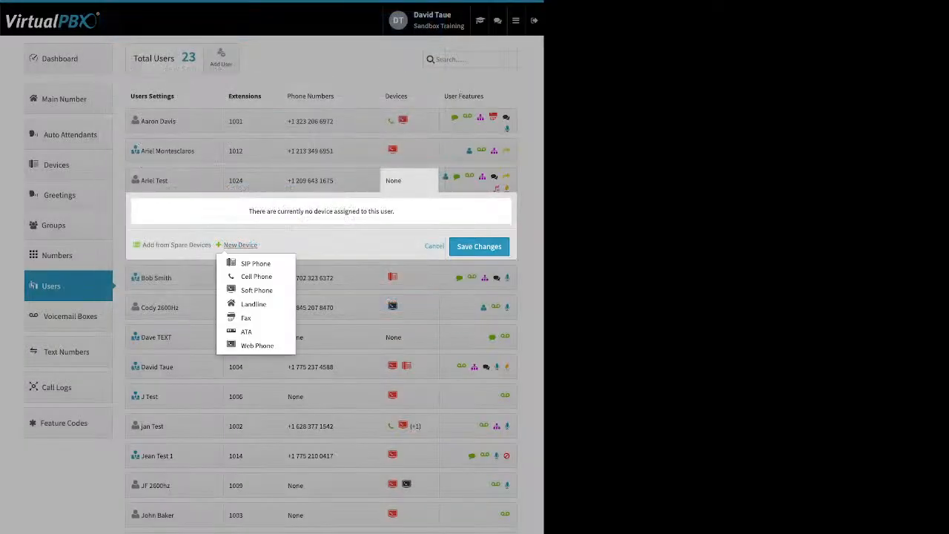
left_click(256, 346)
left_click(257, 346)
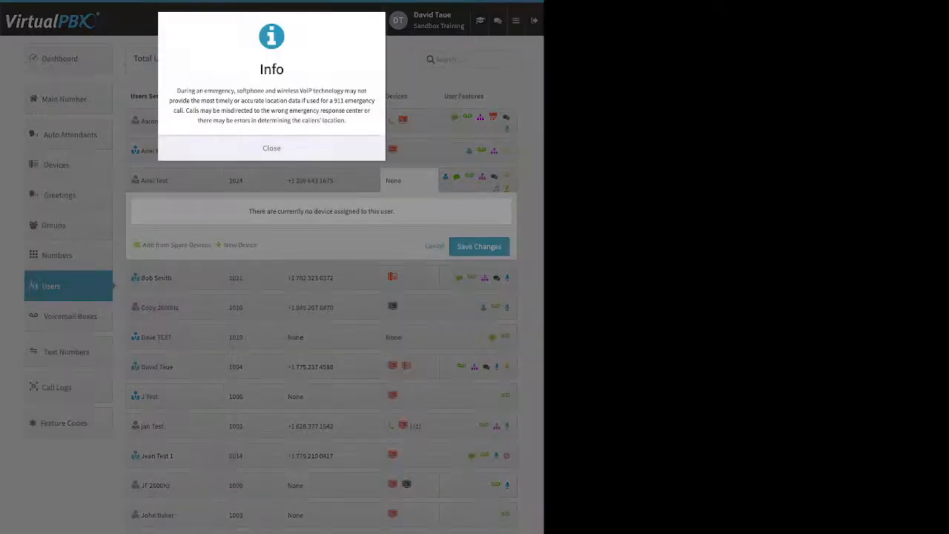
left_click(272, 148)
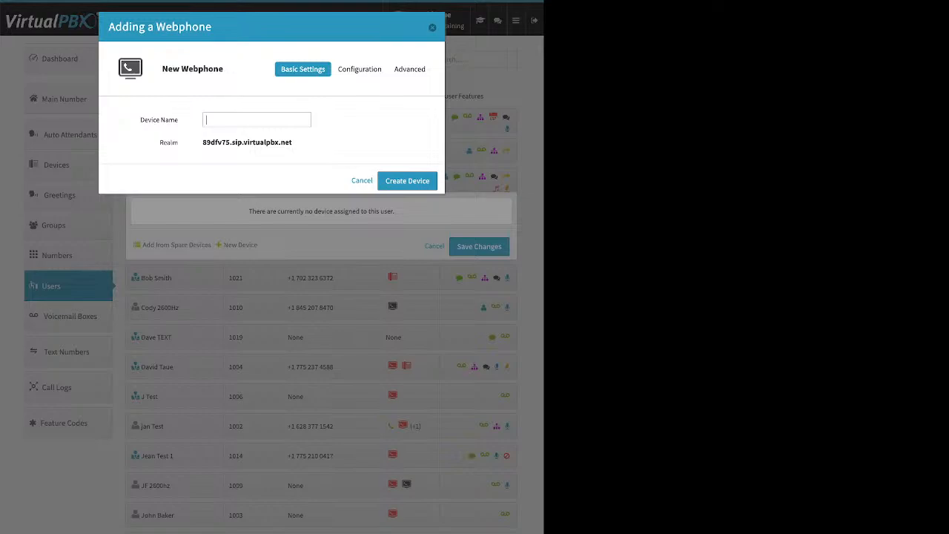
key("Escape")
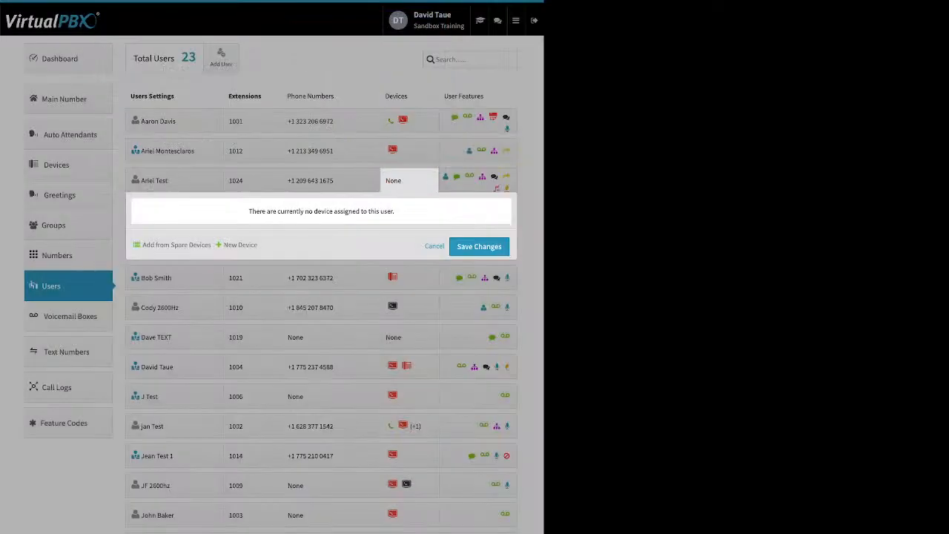
left_click(334, 476)
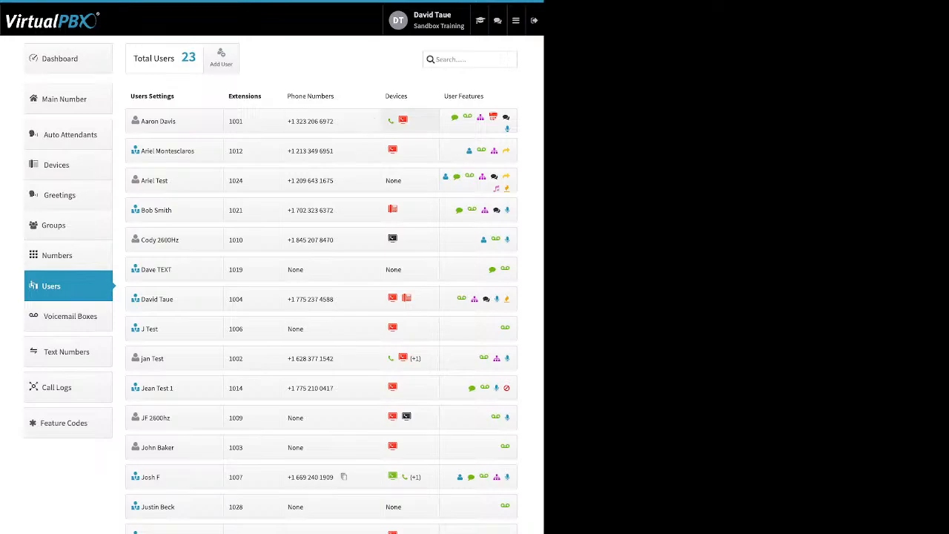
Examine the Caller-ID Number feature of the user with extension 1001, switching it on to view the number choices and back off, and cancel.
left_click(478, 121)
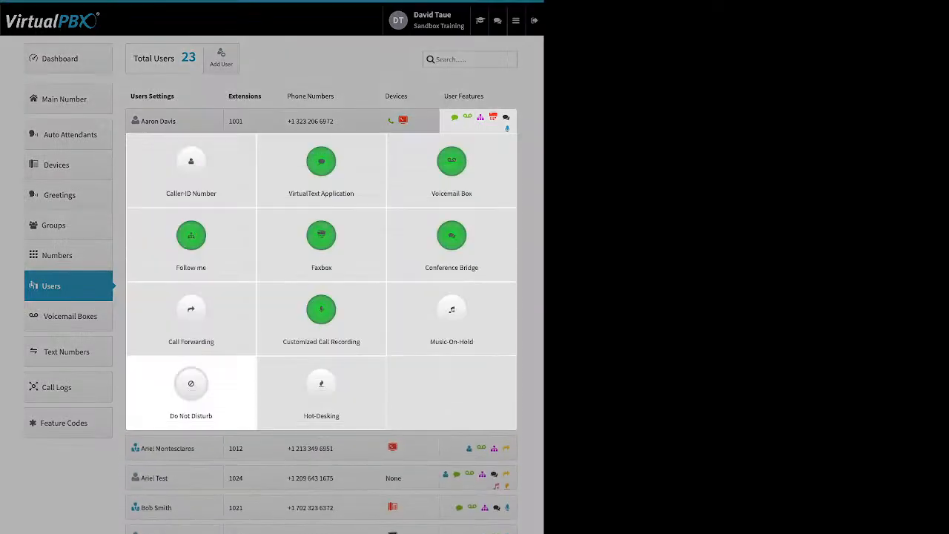
left_click(191, 167)
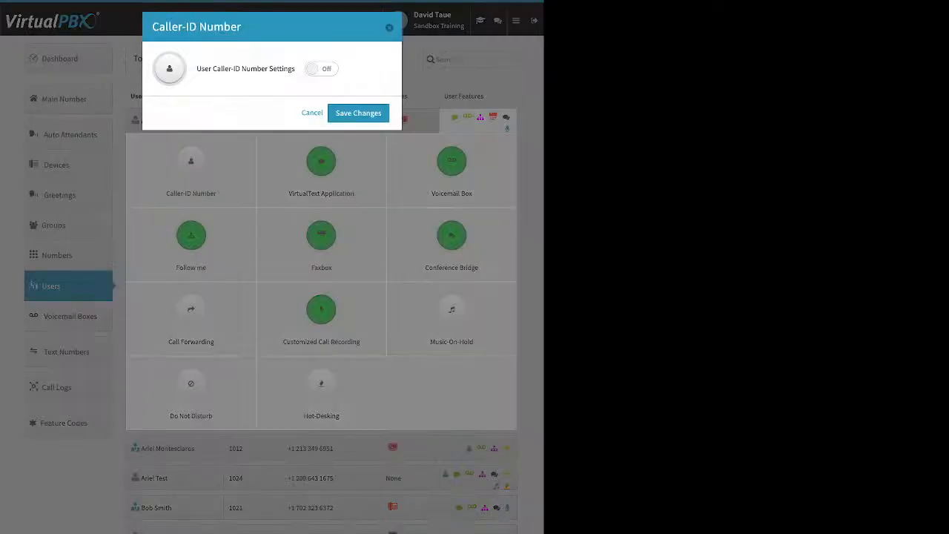
left_click(321, 69)
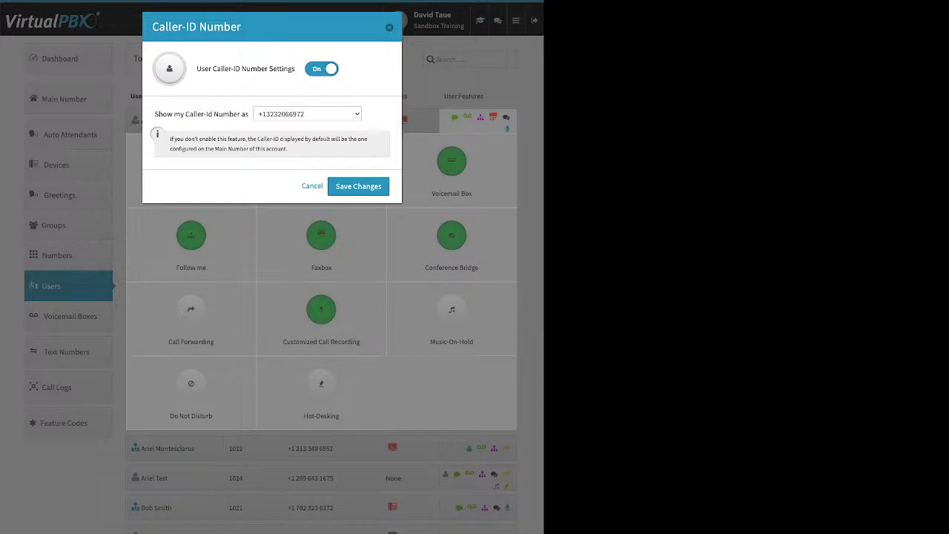
left_click(307, 115)
left_click(322, 69)
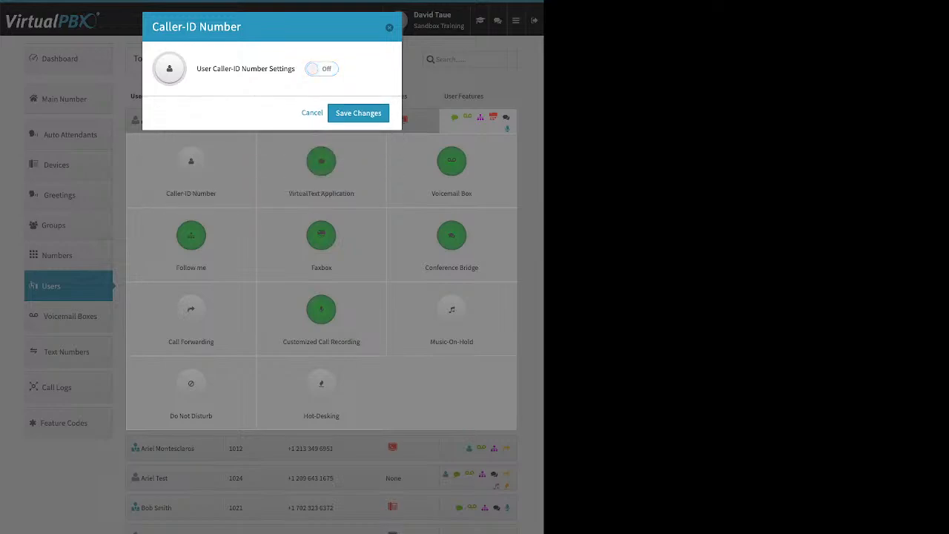
left_click(313, 113)
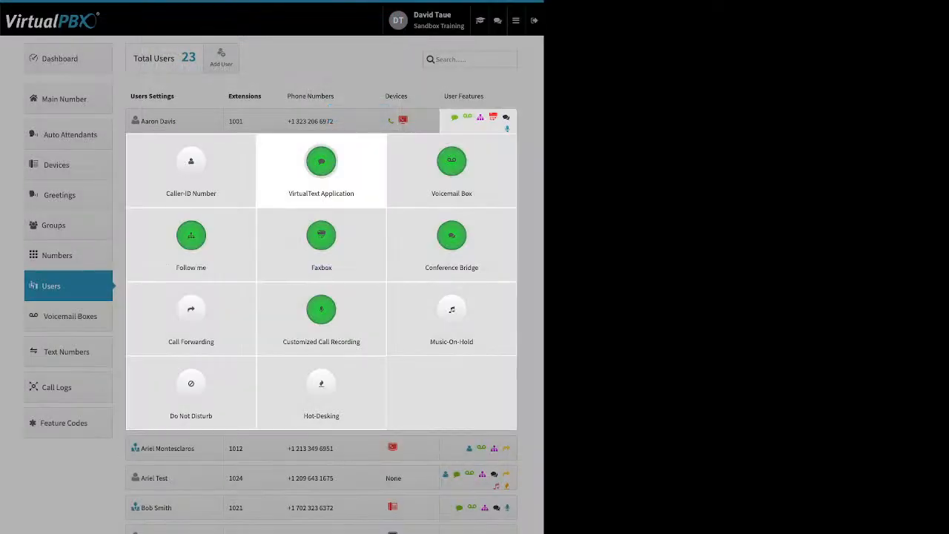
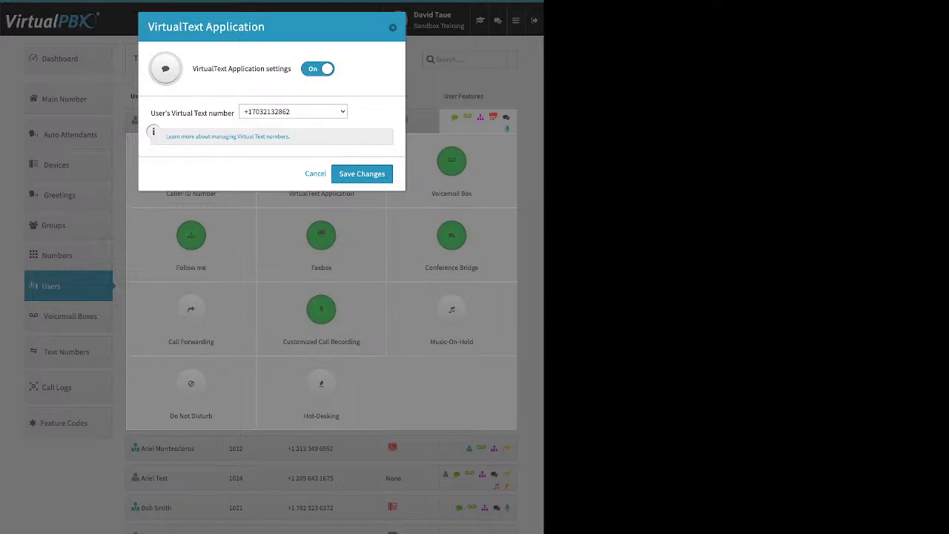
Close the VirtualText settings, examine the Voicemail Box transcription, e-mail, attachment and message deletion options of extension 1001, and close without saving.
key("Escape")
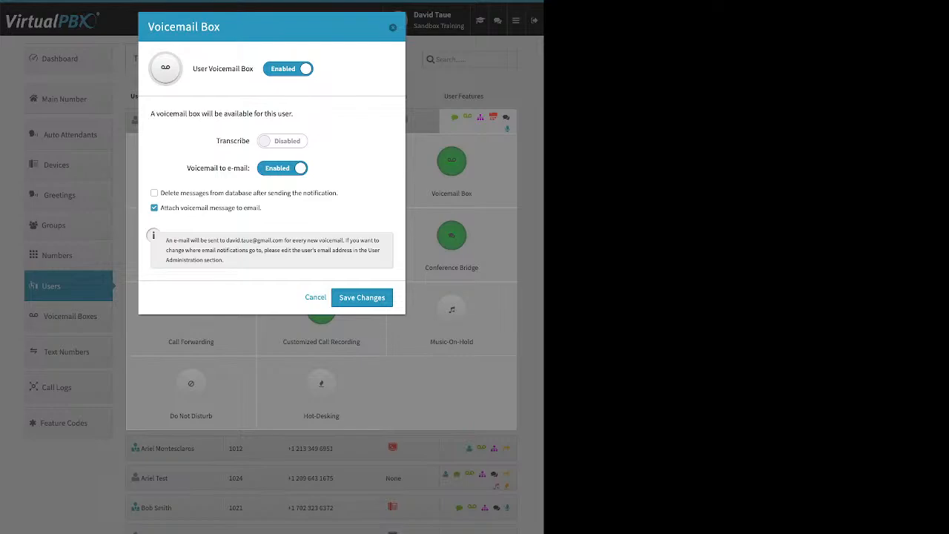
left_click_drag(217, 141, 250, 141)
left_click_drag(187, 168, 251, 168)
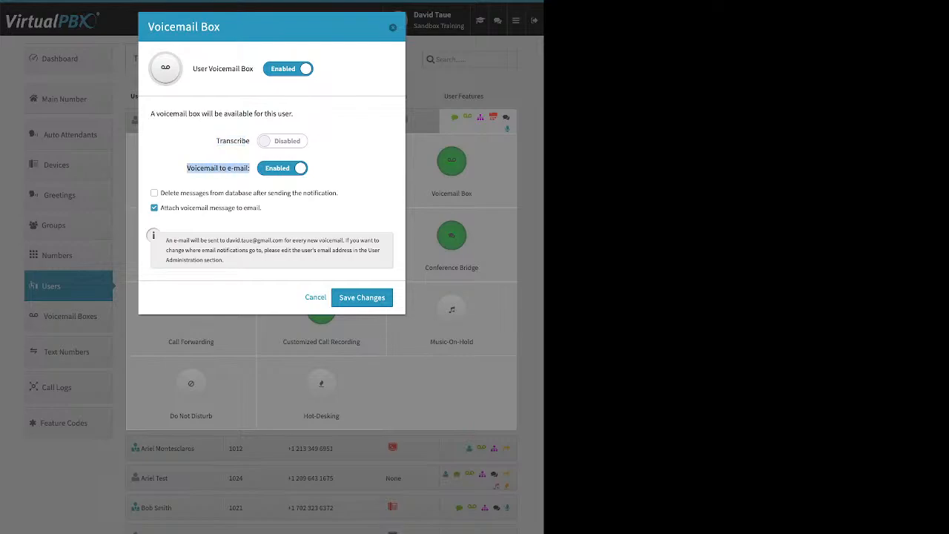
left_click_drag(263, 207, 161, 207)
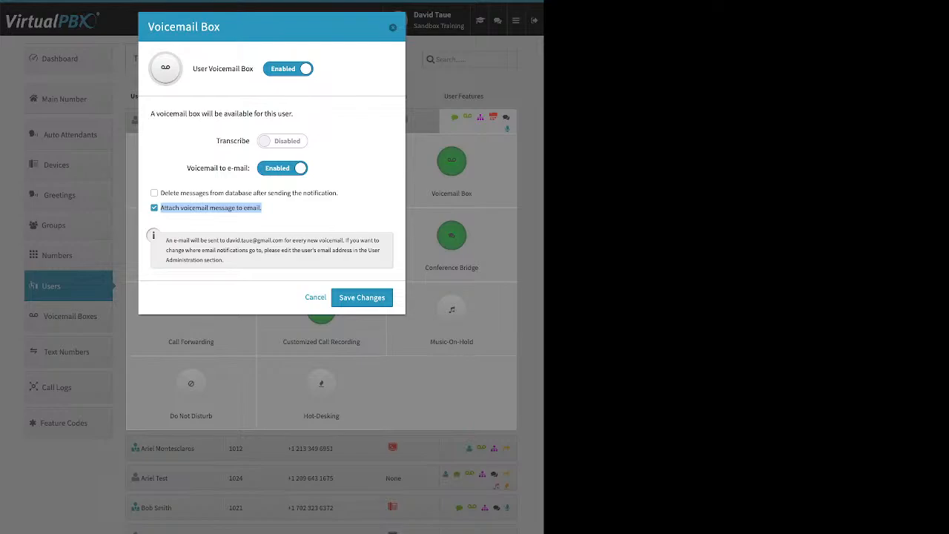
left_click_drag(160, 193, 339, 193)
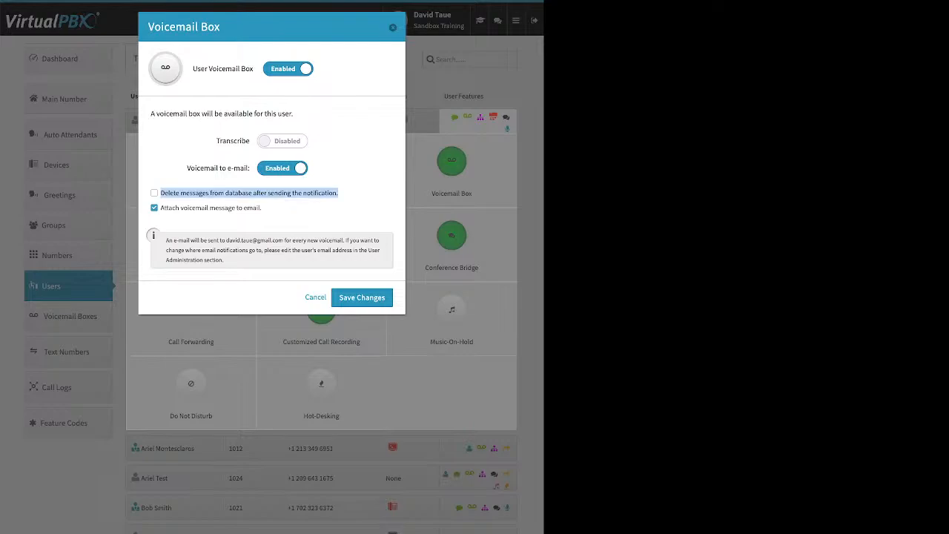
left_click(154, 193)
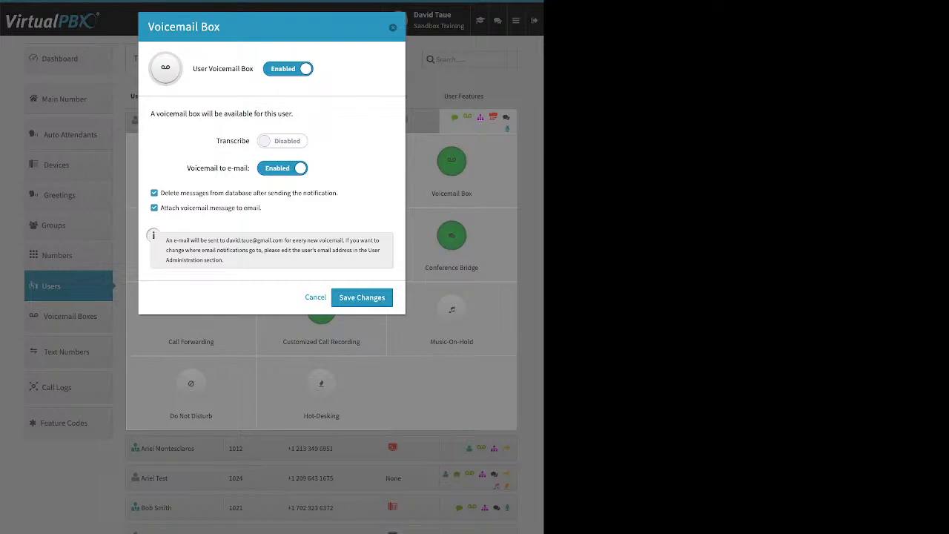
key("Escape")
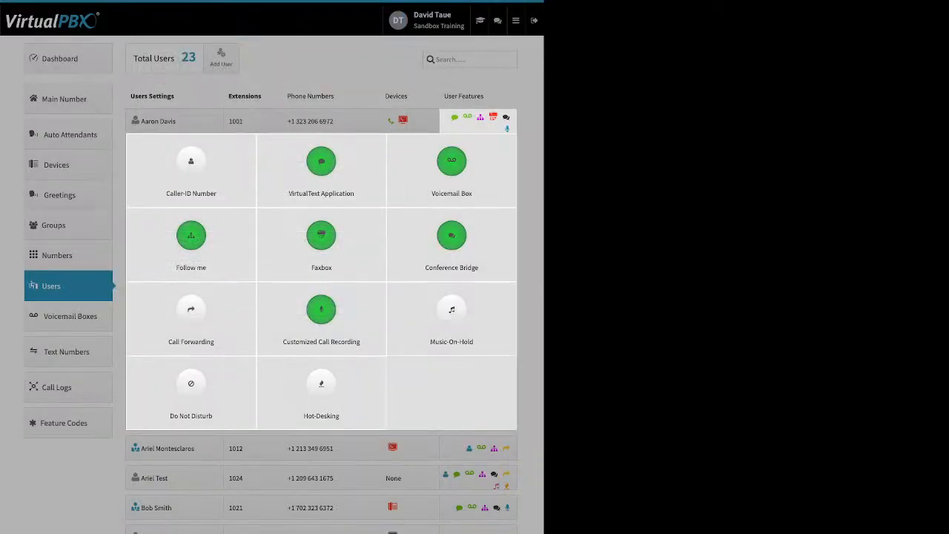
Disable Follow me for the user with extension 1001 and save the change.
left_click(192, 236)
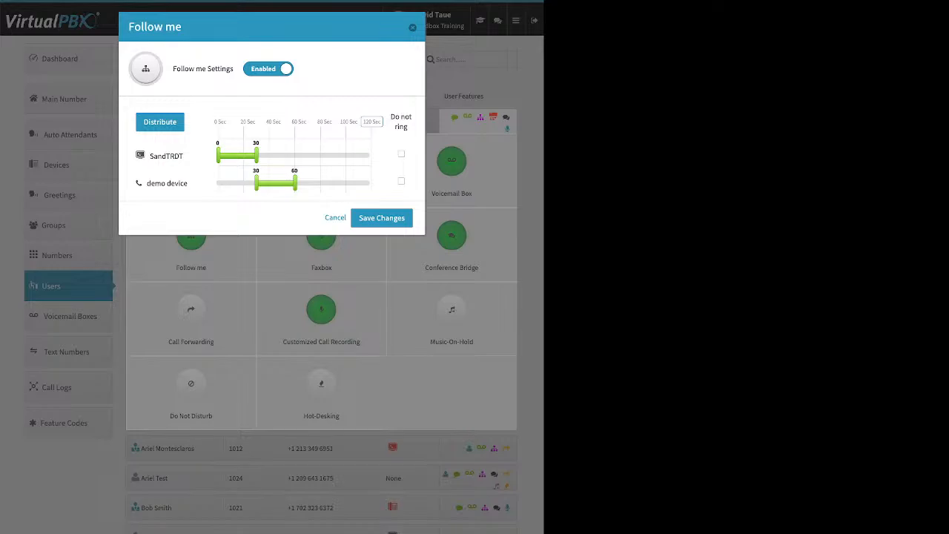
left_click(268, 69)
left_click(382, 113)
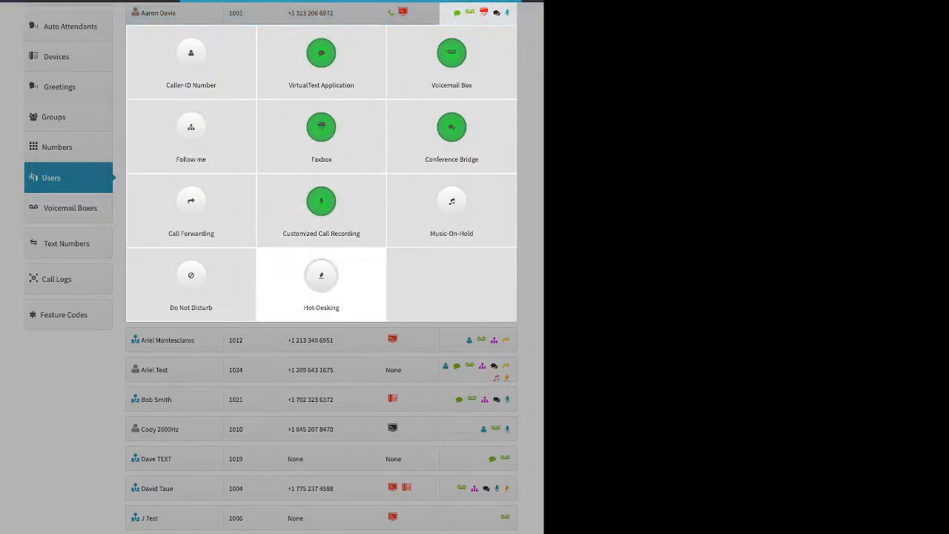
Switch on Follow me for extension 1001 to examine the Do not ring options, and close without saving.
left_click(190, 127)
left_click(268, 69)
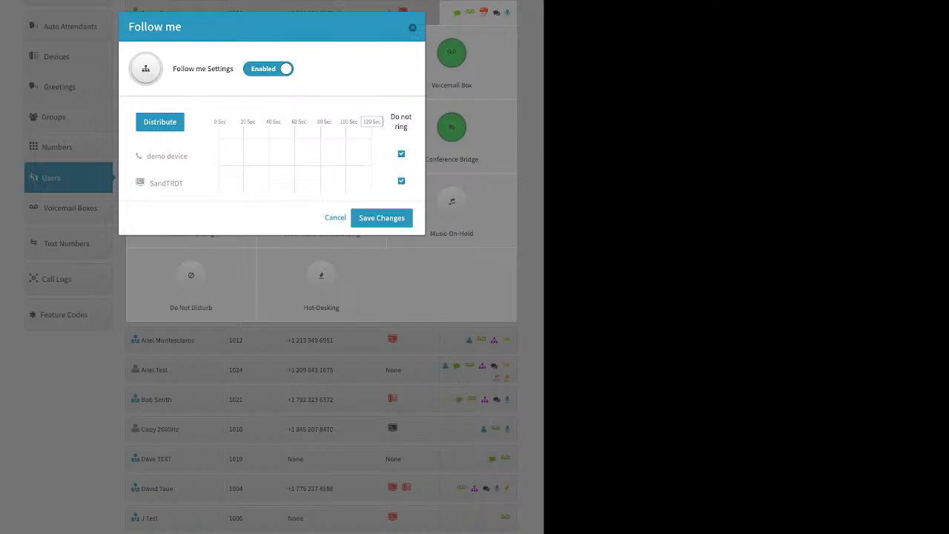
left_click_drag(391, 116, 409, 126)
left_click(412, 27)
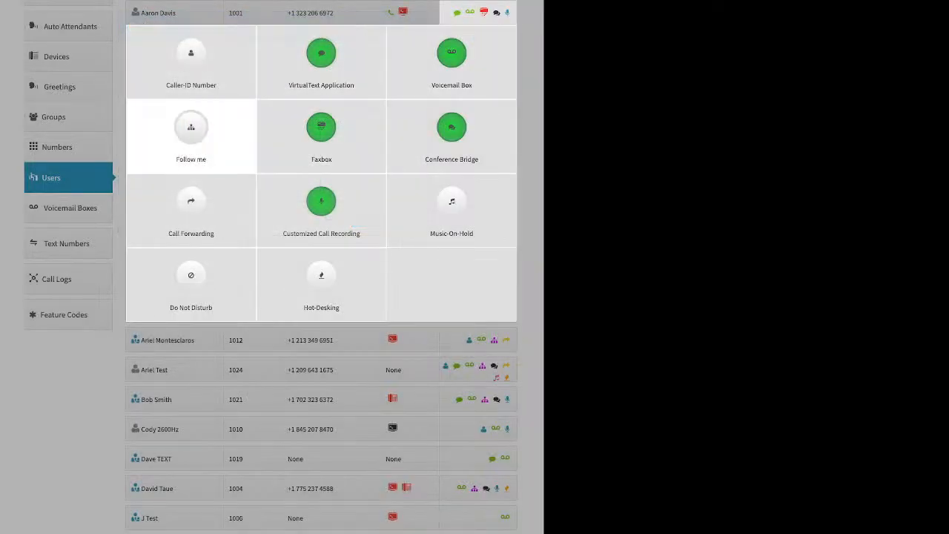
Enable Follow me for extension 1001 and clear Do not ring for both demo device and SandTRDT.
left_click(191, 128)
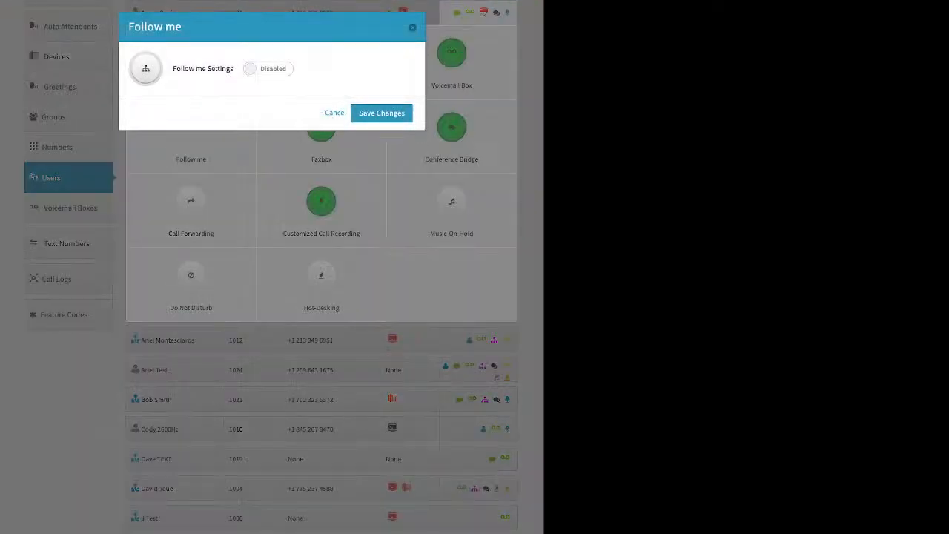
left_click(268, 69)
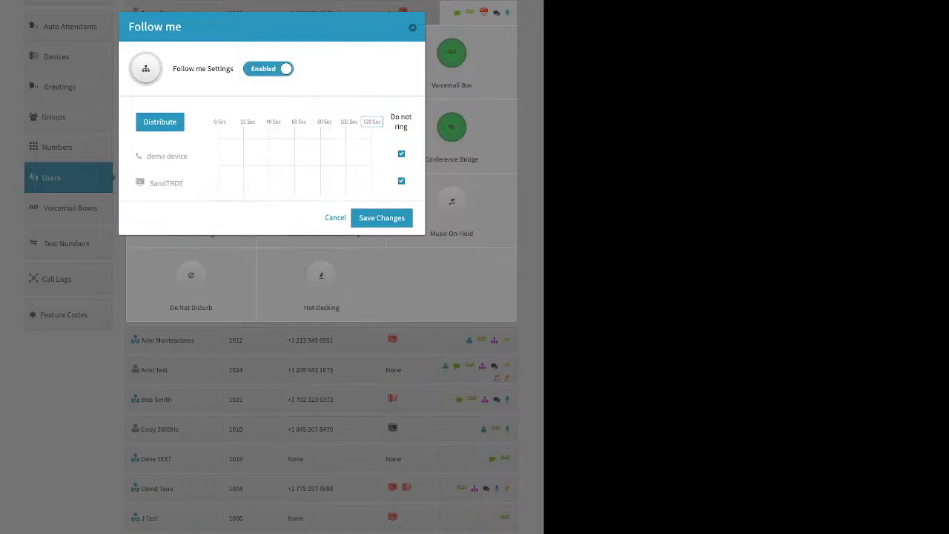
left_click(401, 154)
left_click(401, 181)
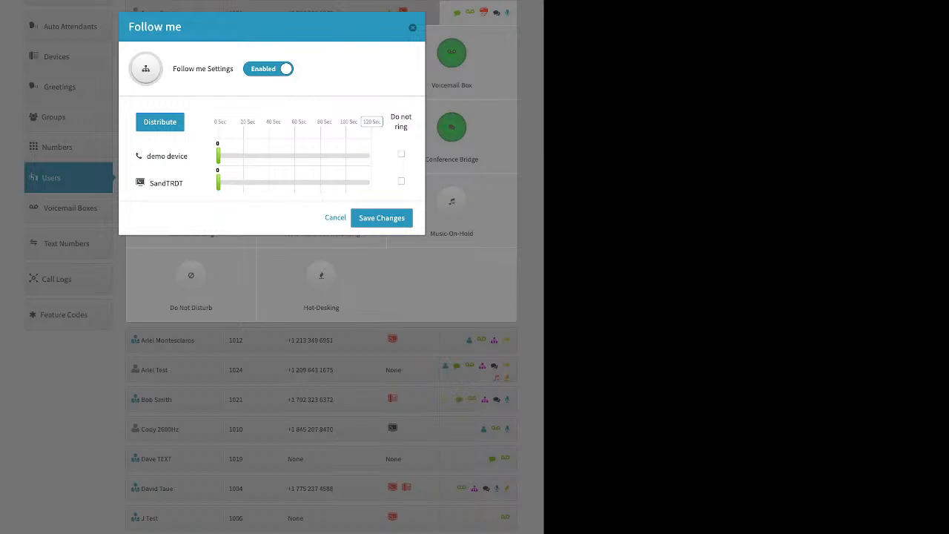
Set the Follow me ring times to 0–48 seconds for SandTRDT and 0–44 for demo device, and place SandTRDT first.
left_click_drag(218, 181, 279, 181)
left_click_drag(218, 155, 275, 155)
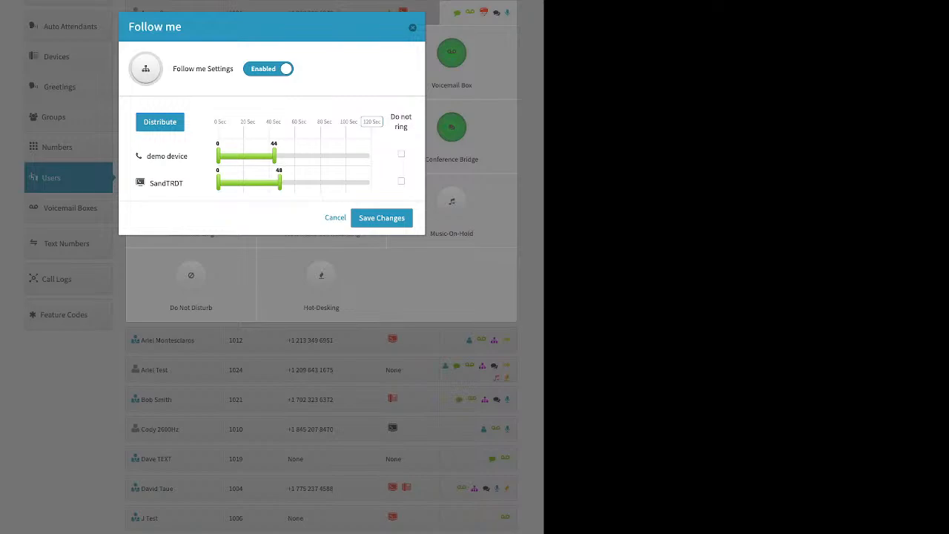
left_click_drag(167, 183, 167, 148)
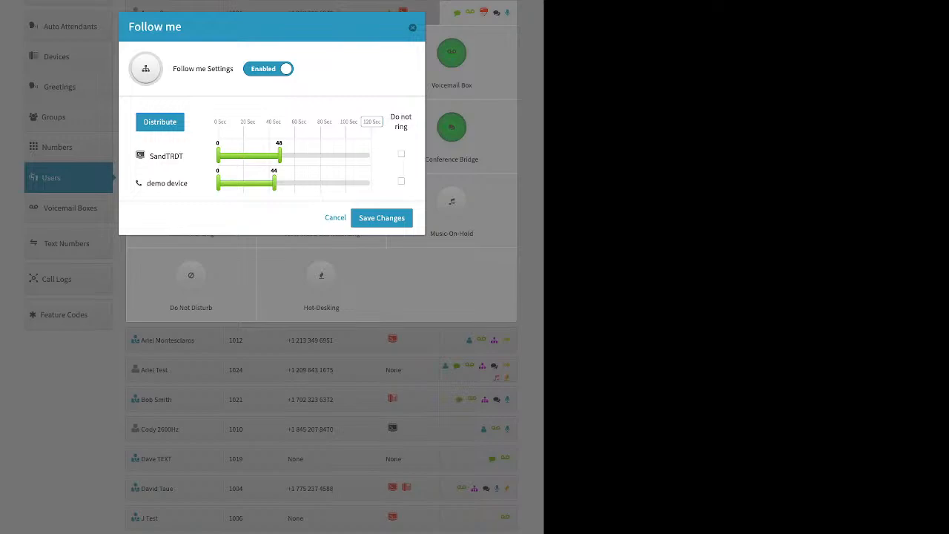
Examine the 120-second Follow me limit and distribute the ring time evenly between SandTRDT and demo device.
left_click_drag(381, 121, 363, 121)
left_click(372, 121)
left_click(372, 122)
left_click(159, 122)
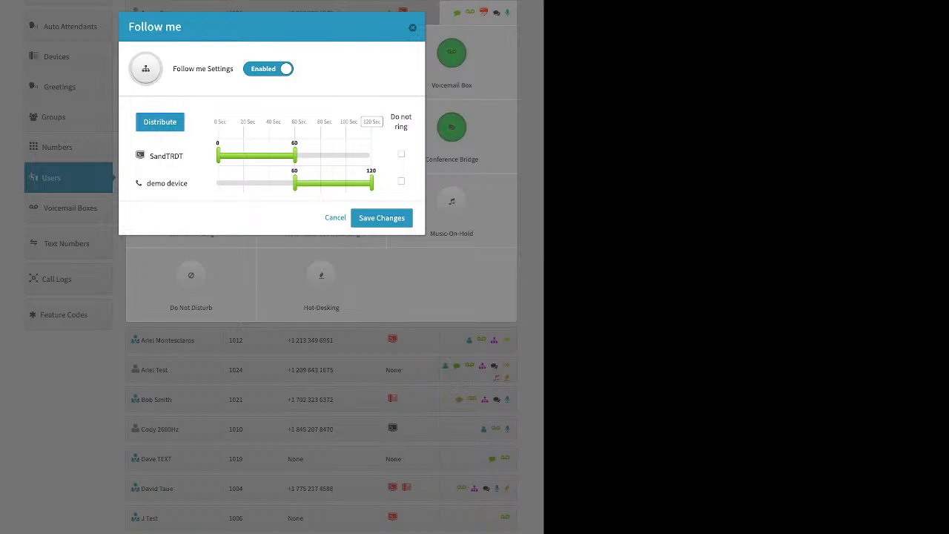
Overlap the ring times as 0–70 seconds for SandTRDT and 48–120 for demo device, move demo device first, and distribute them evenly again.
left_click_drag(295, 183, 307, 156)
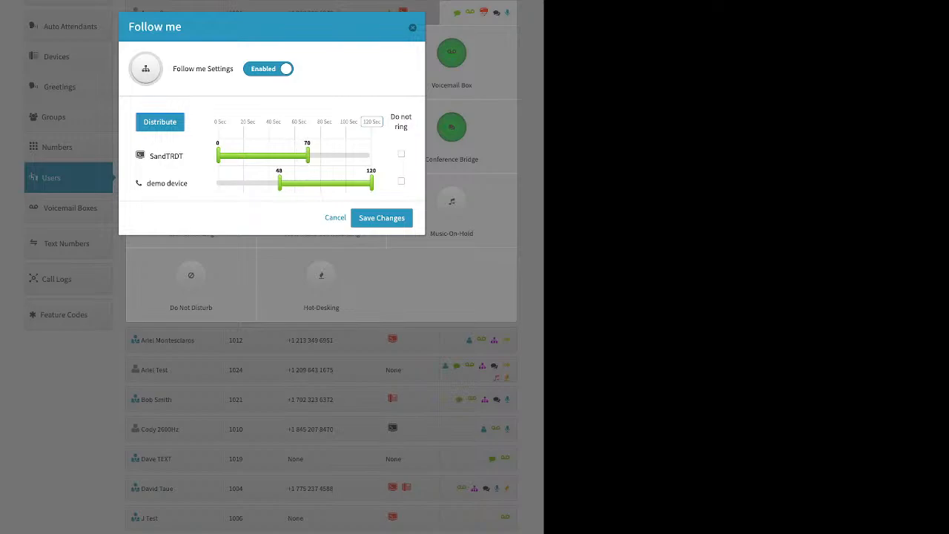
left_click_drag(167, 183, 167, 146)
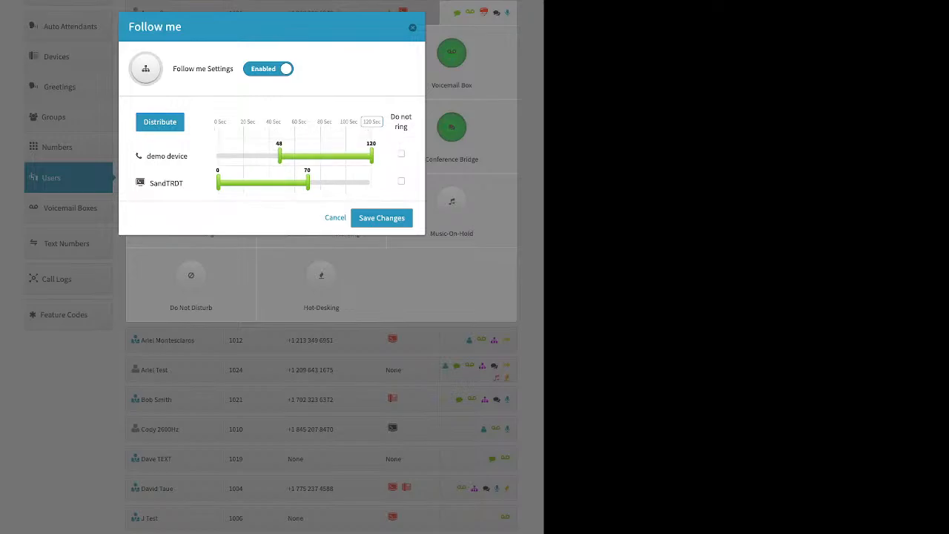
left_click(159, 122)
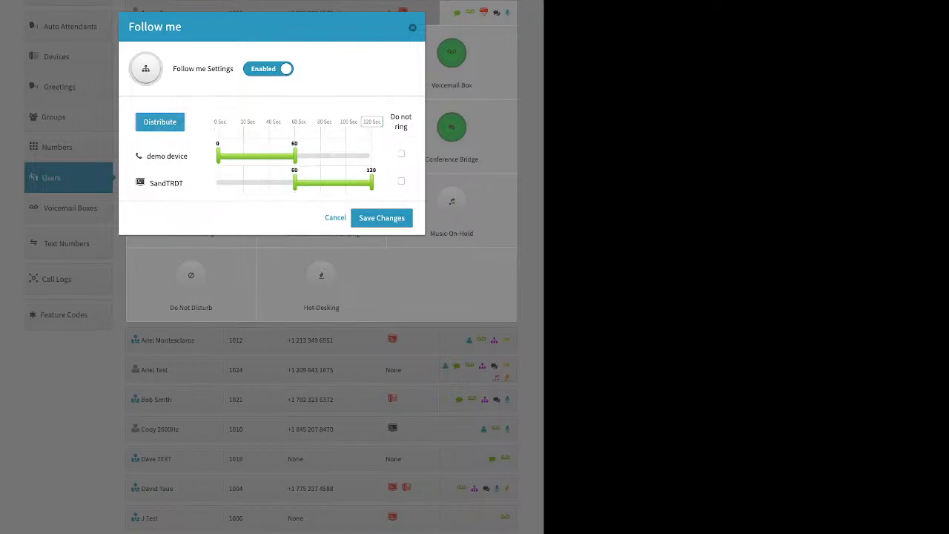
Set both demo device and SandTRDT to ring from 0 to 120 seconds and save the Follow me settings.
left_click_drag(294, 183, 218, 183)
left_click_drag(295, 155, 371, 156)
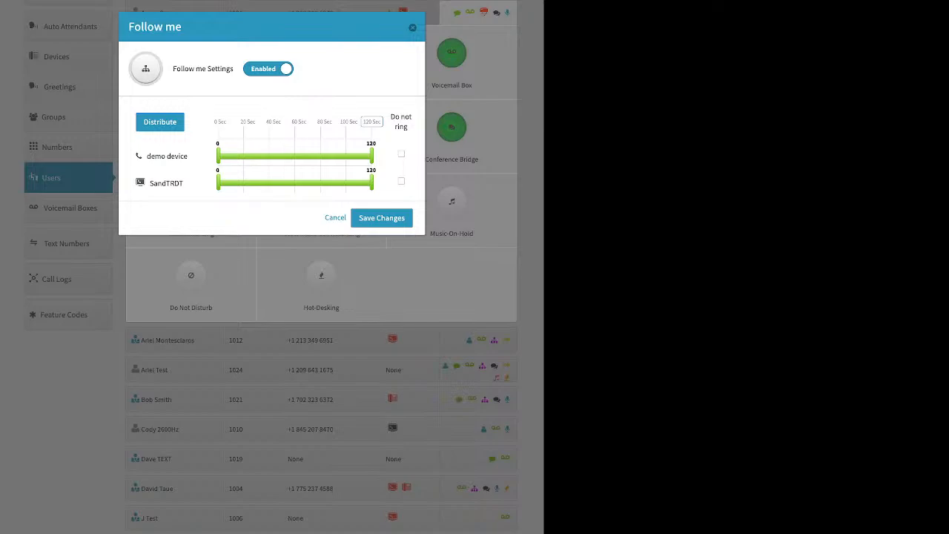
left_click(382, 218)
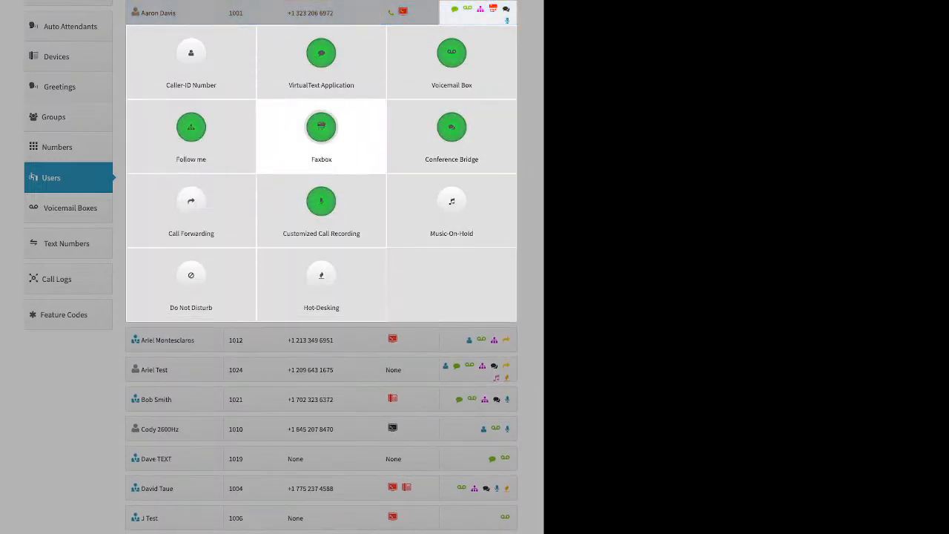
Examine the Faxbox feature of extension 1001, including its fax number choices, and close it without saving.
left_click(321, 129)
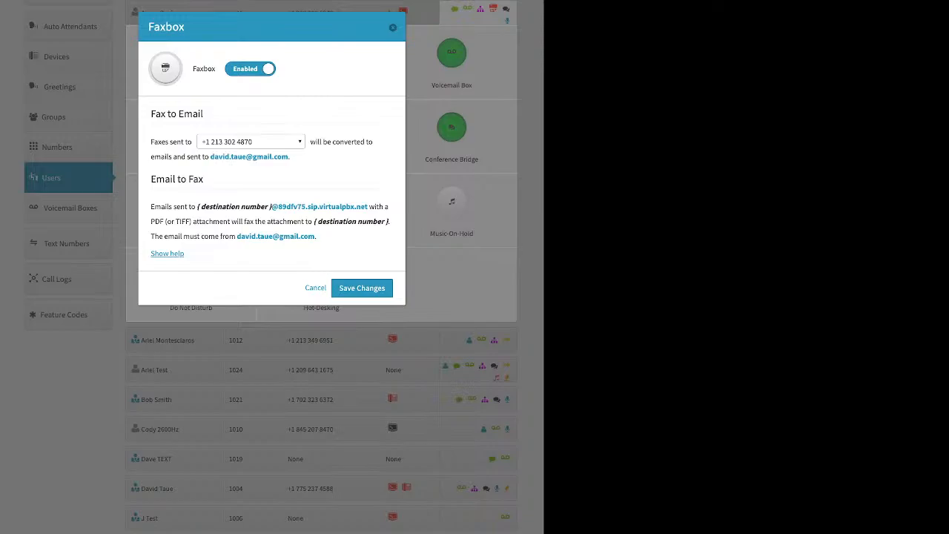
left_click(250, 142)
left_click(393, 27)
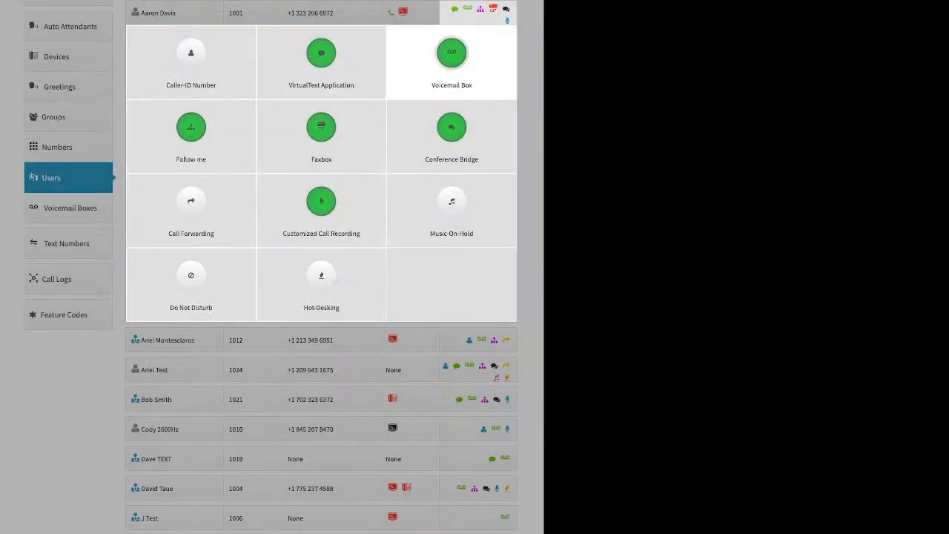
Examine the Personal Conference Bridge, room PIN and video conferencing settings of extension 1001, and close without saving.
left_click(451, 134)
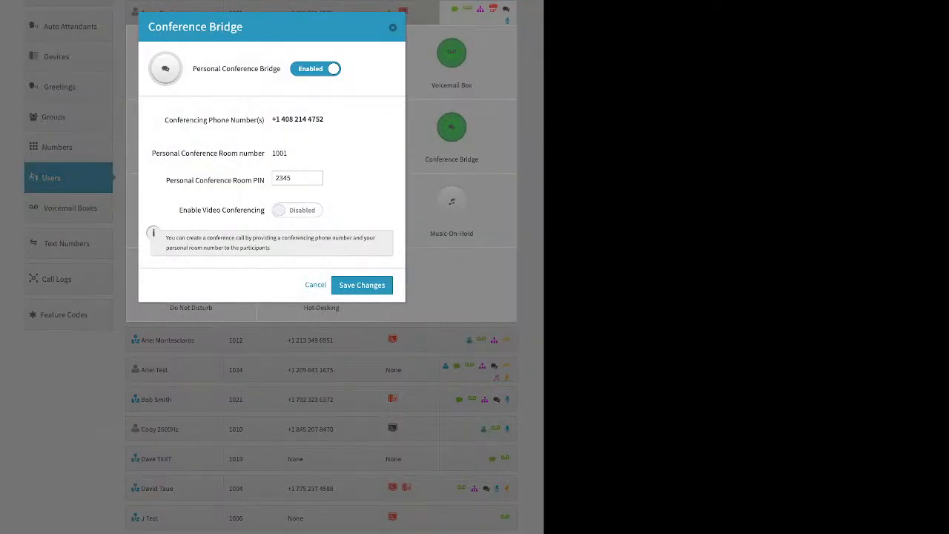
left_click_drag(201, 68, 280, 68)
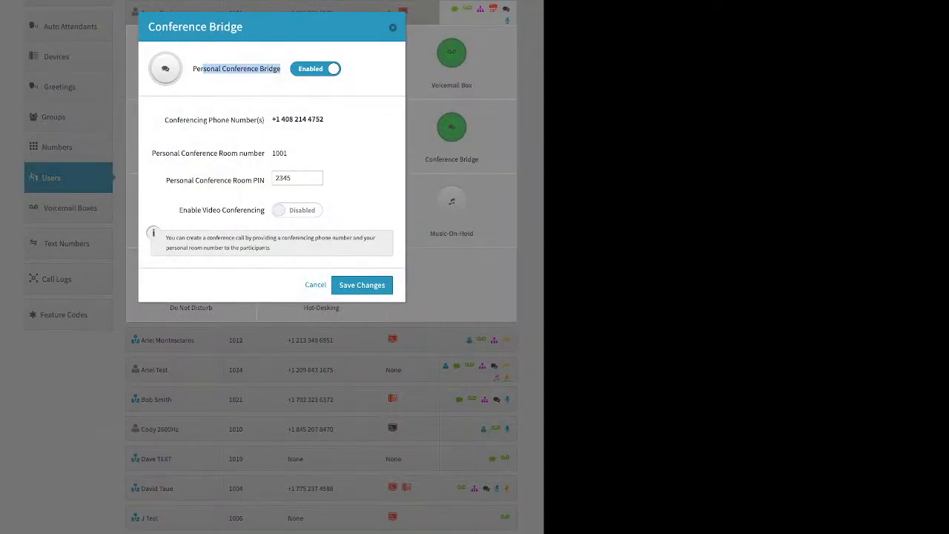
left_click_drag(167, 180, 265, 180)
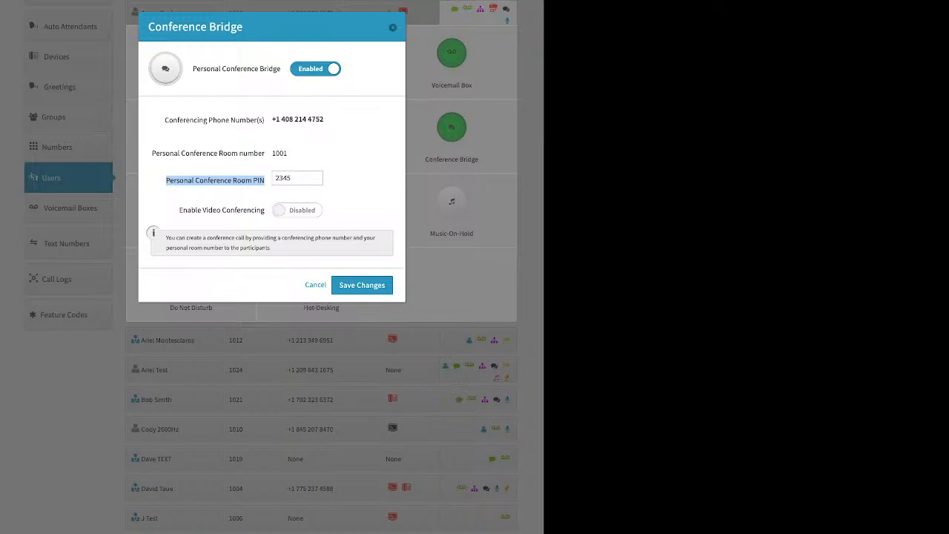
triple_click(221, 209)
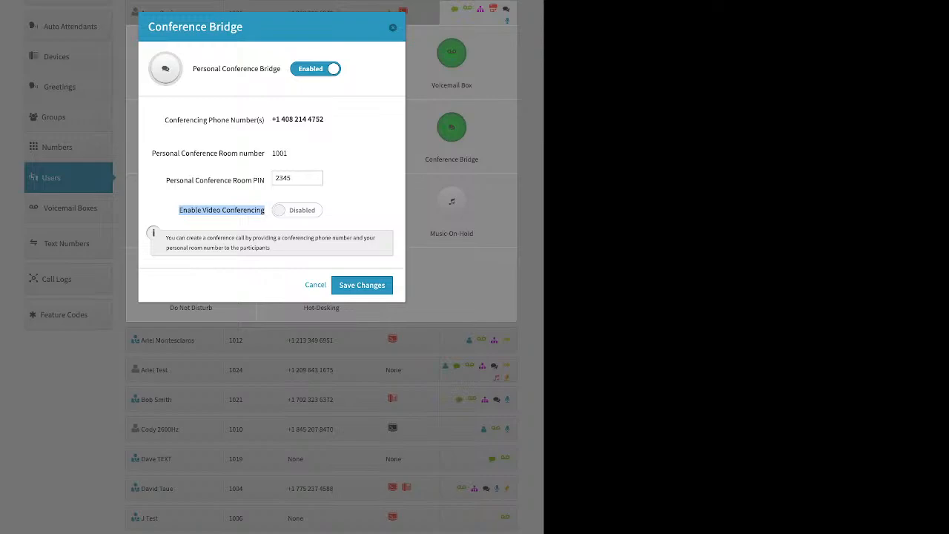
left_click(393, 27)
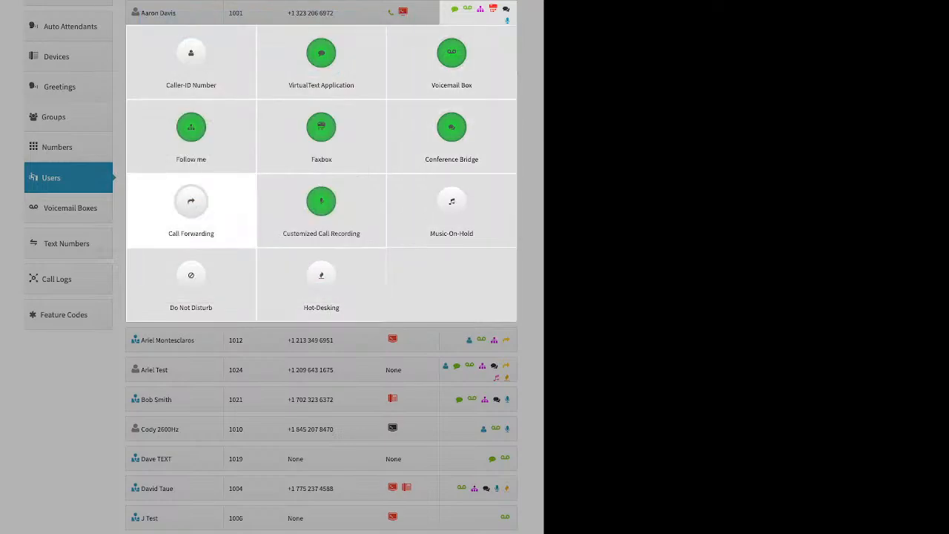
Examine Call Forwarding for extension 1001 in Failover Mode, including the forwarding number and its options, and close without saving.
left_click(191, 204)
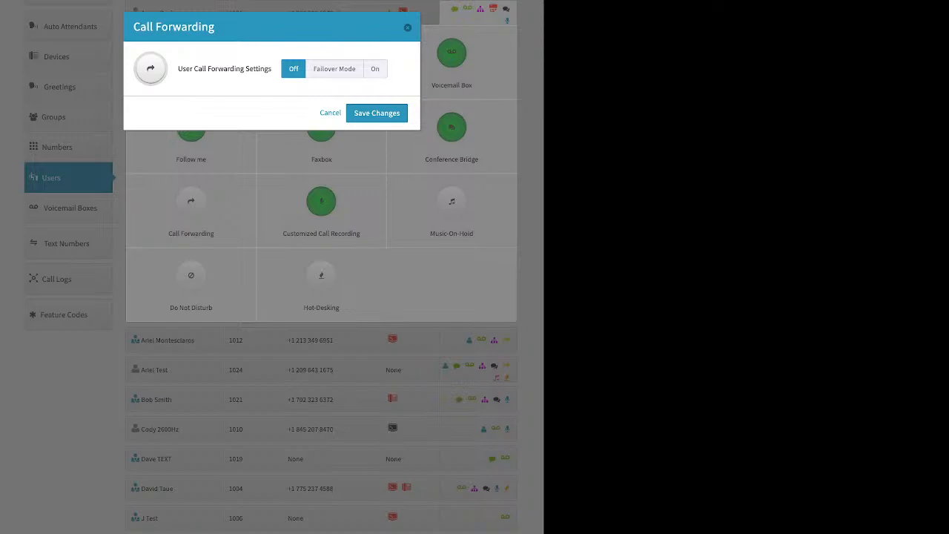
left_click(334, 68)
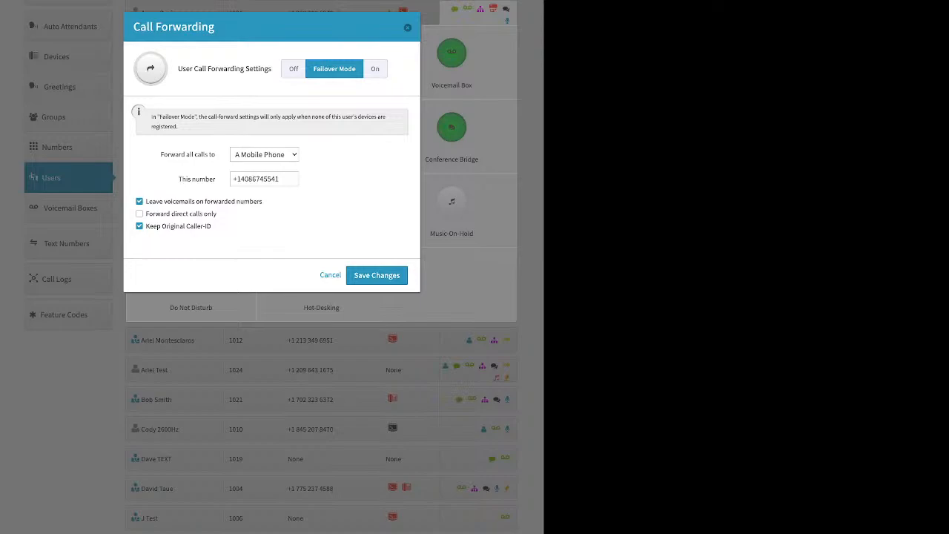
left_click(264, 179)
left_click(408, 27)
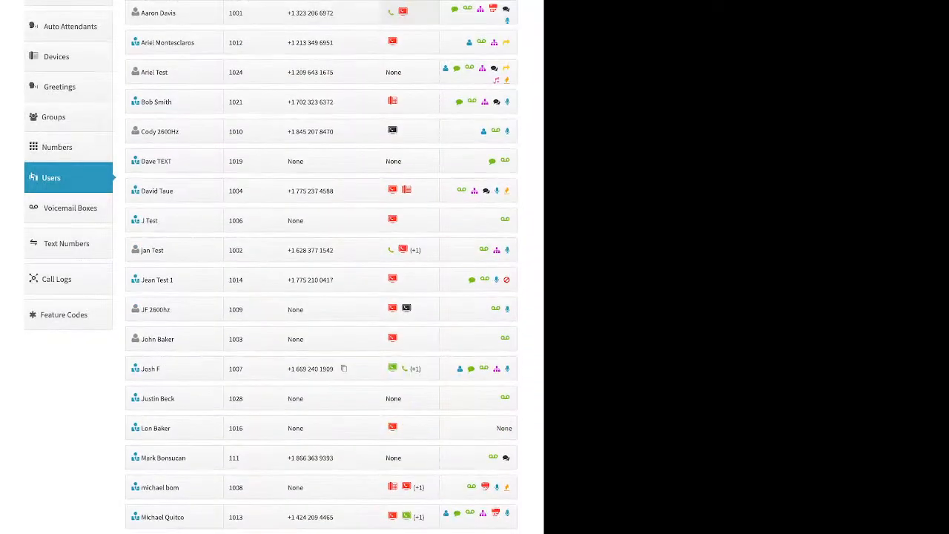
View the device list of extension 1001 and the demo device cell phone's basic settings, and close the device settings without saving.
left_click(403, 12)
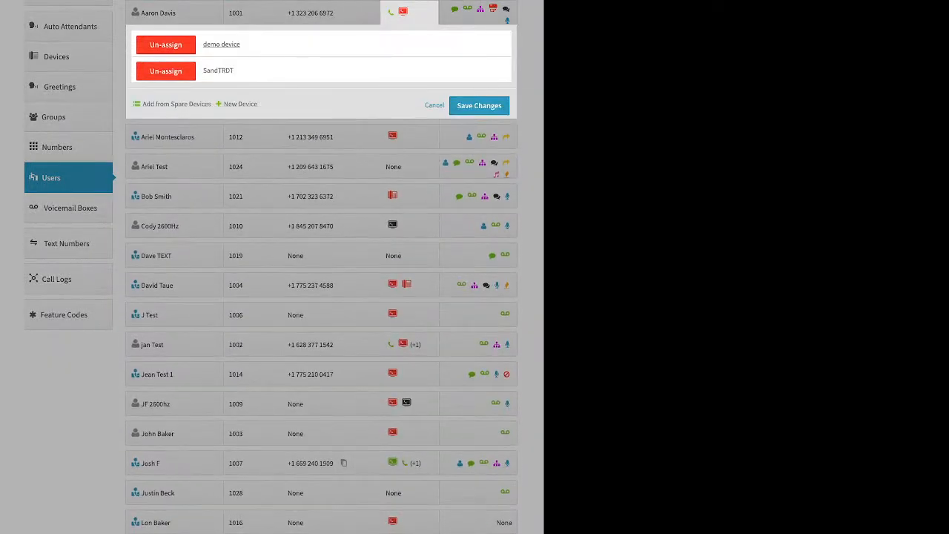
left_click(221, 44)
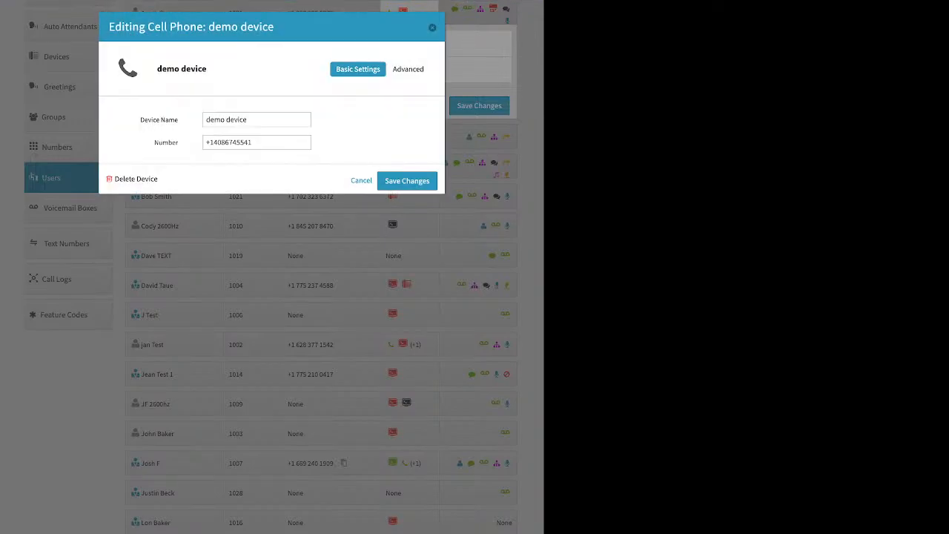
key("Escape")
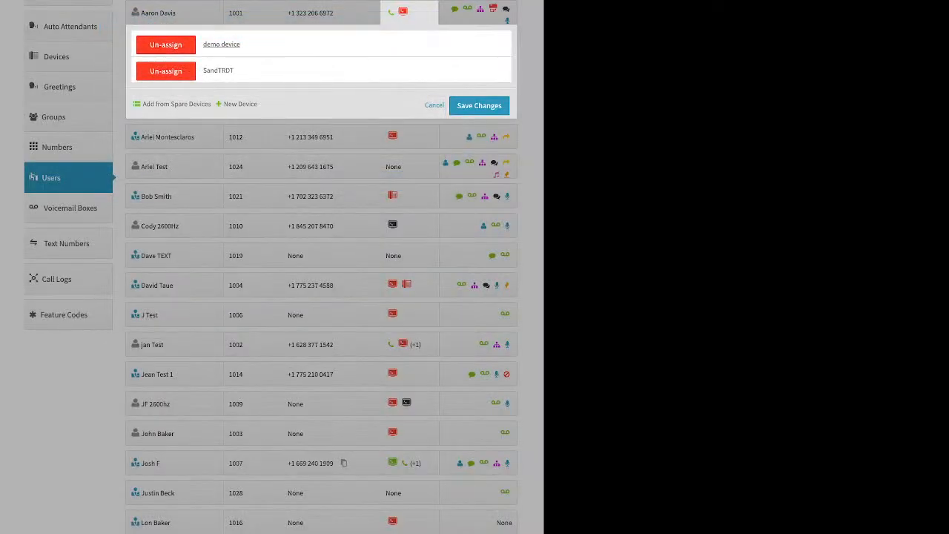
Disable the Follow me settings of extension 1001 and save the change.
left_click(481, 10)
left_click(481, 10)
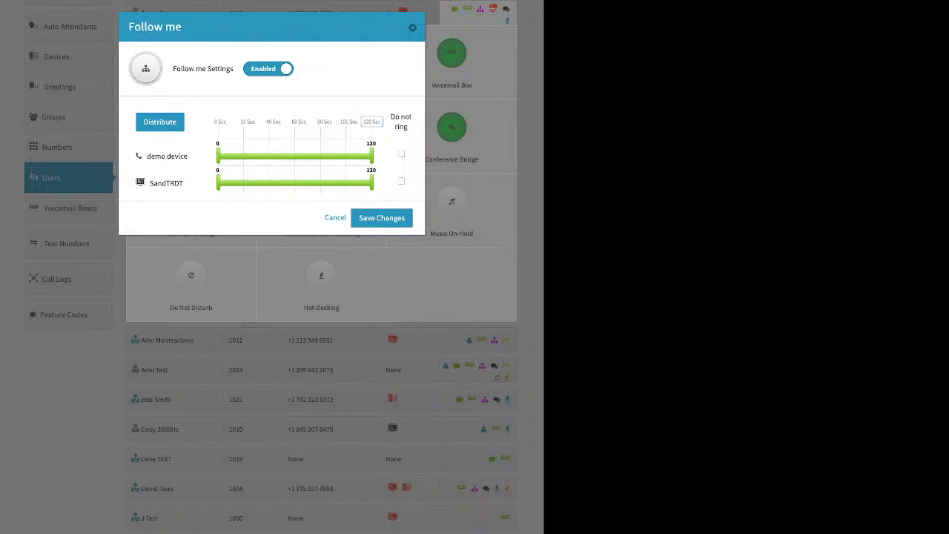
left_click(268, 69)
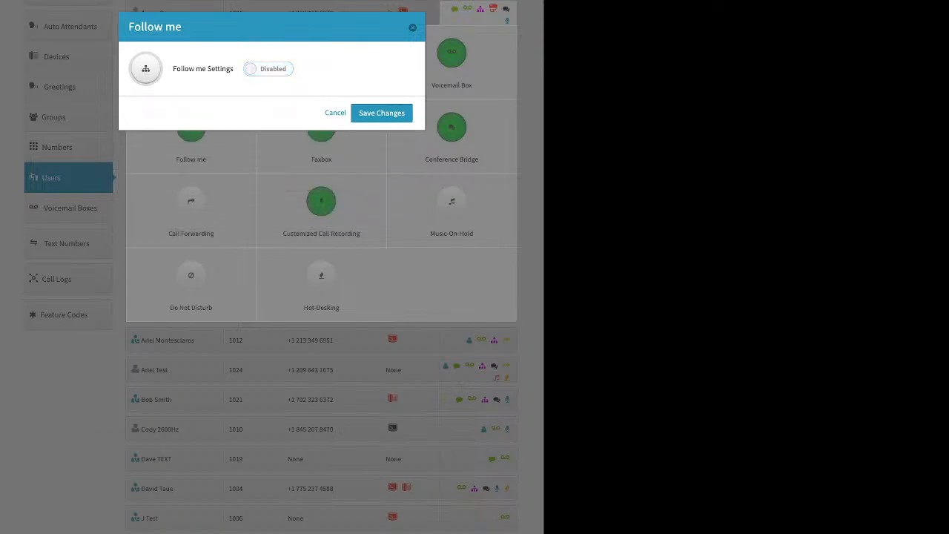
left_click(382, 113)
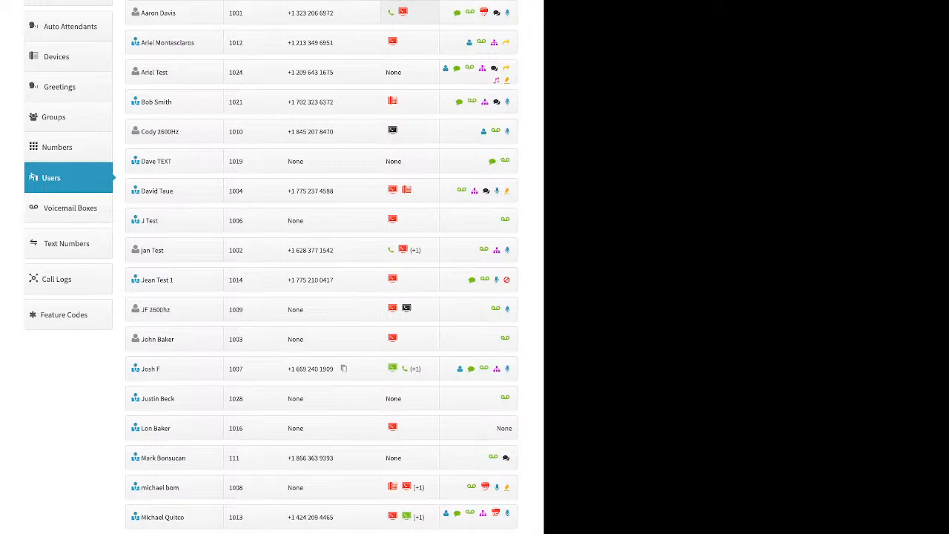
Set all four inbound and outbound options in extension 1001's Customized Call Recording to Account Default (Off).
left_click(471, 13)
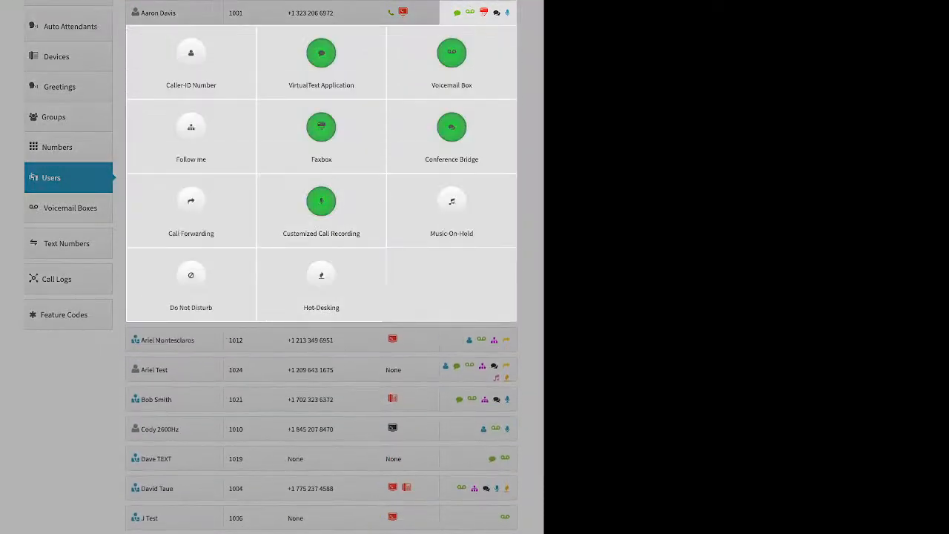
left_click(321, 208)
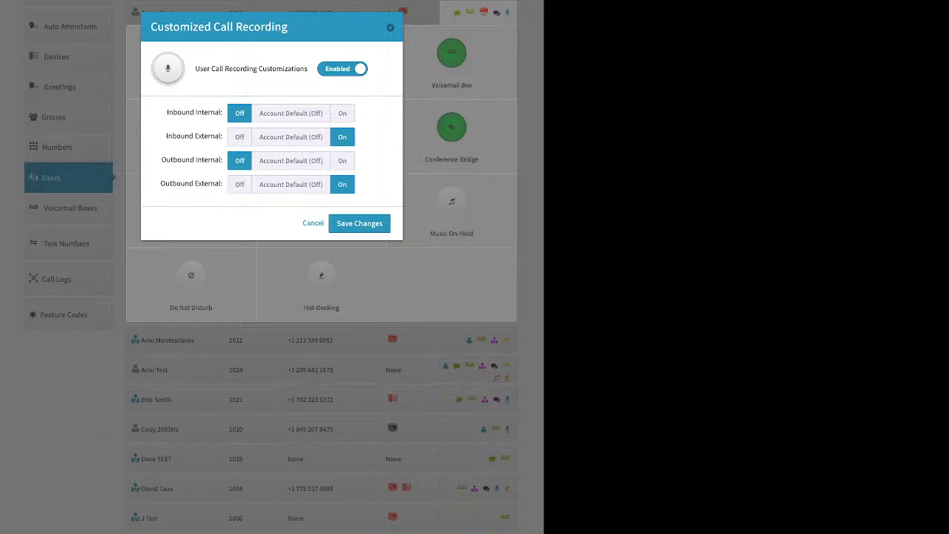
left_click(290, 113)
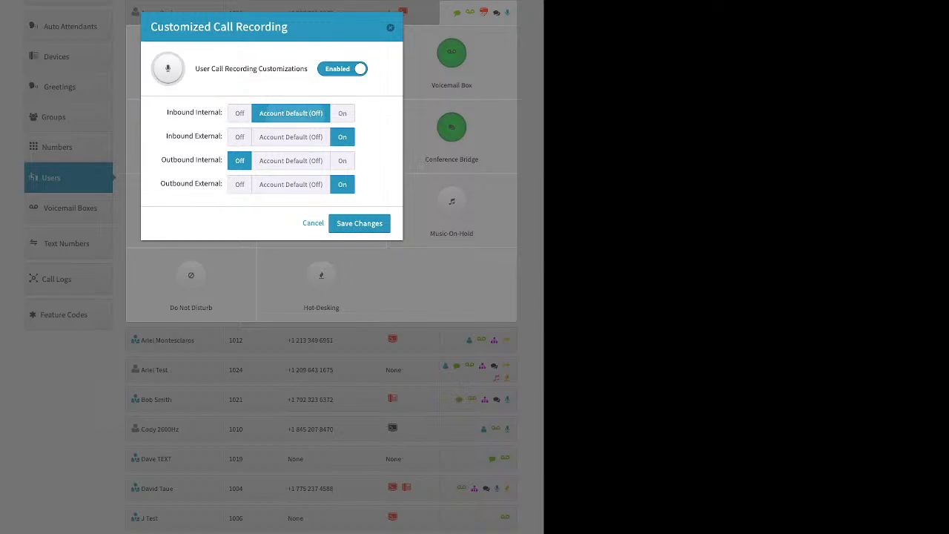
left_click(291, 138)
left_click(291, 160)
left_click(291, 185)
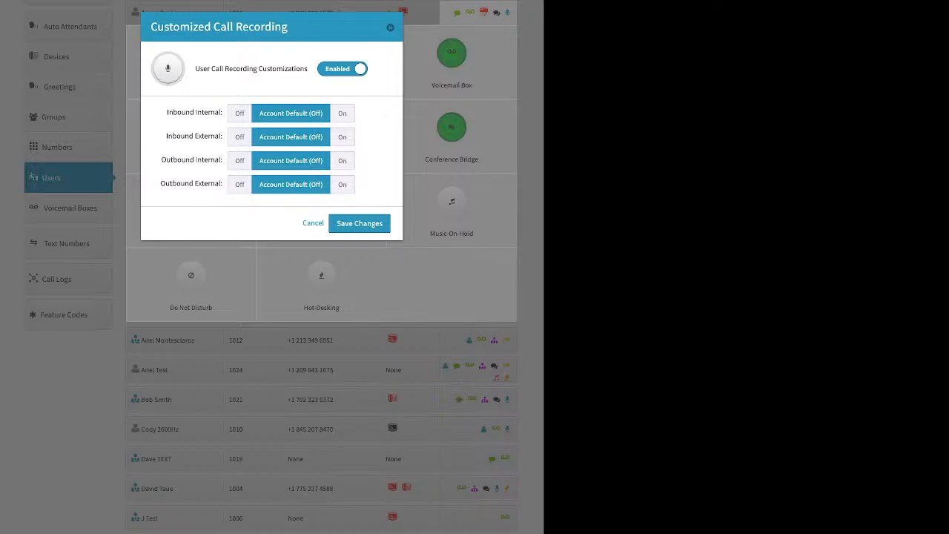
Turn call recording On for Inbound Internal, Inbound External, Outbound Internal and Outbound External calls.
left_click(342, 114)
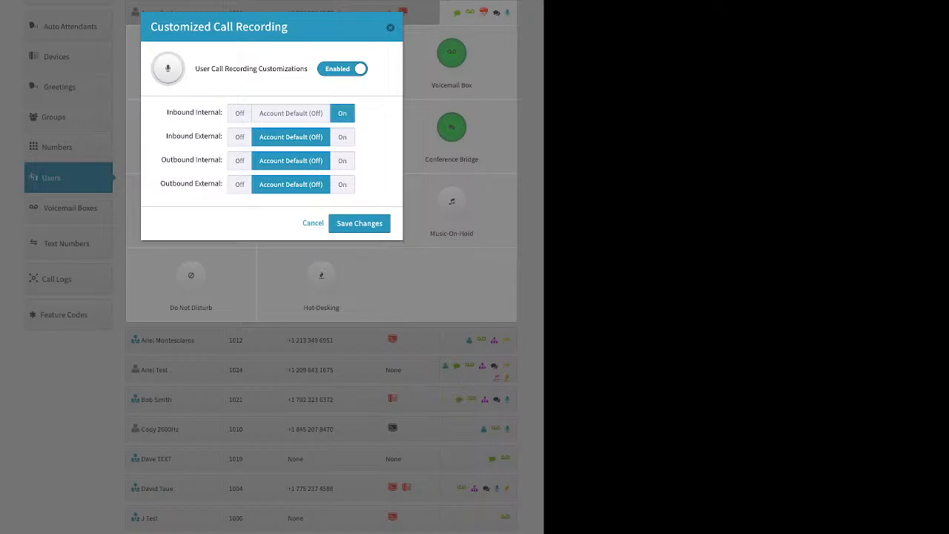
left_click(342, 138)
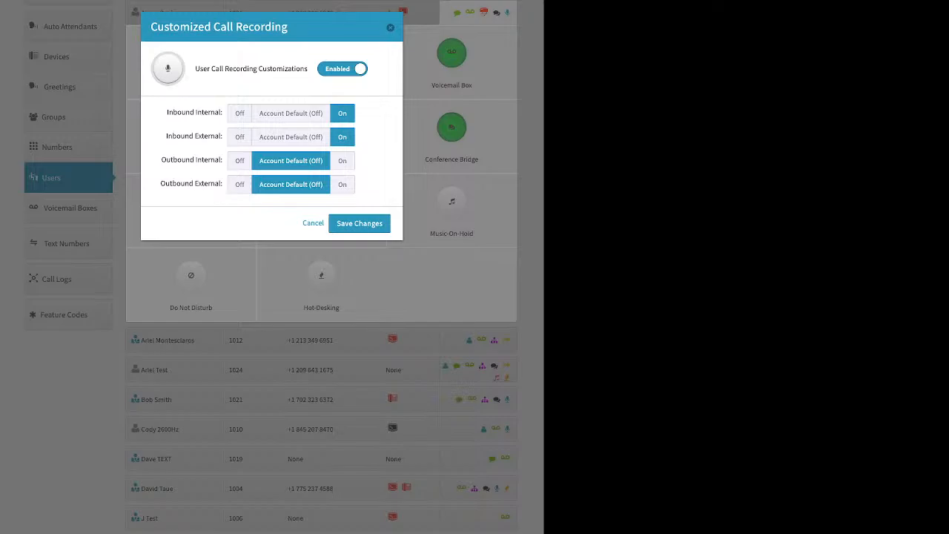
left_click(342, 161)
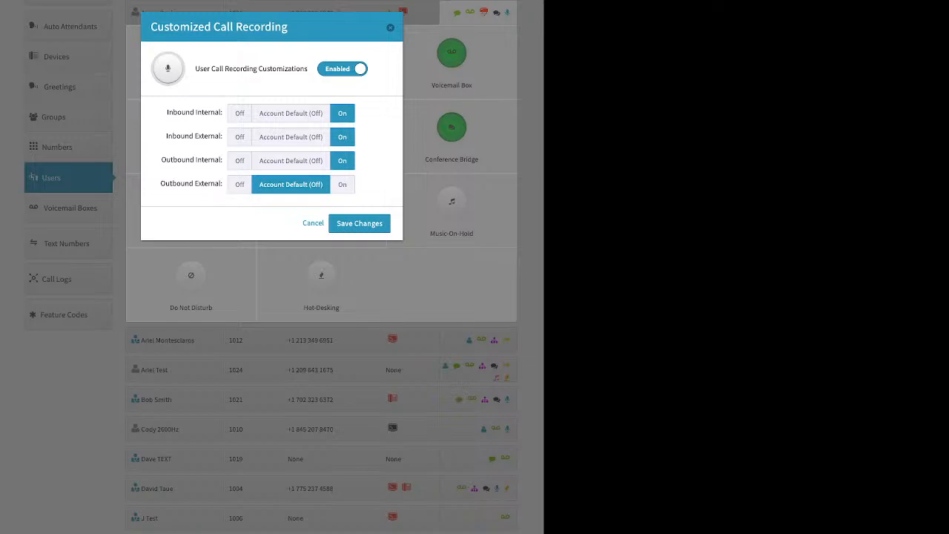
left_click(343, 185)
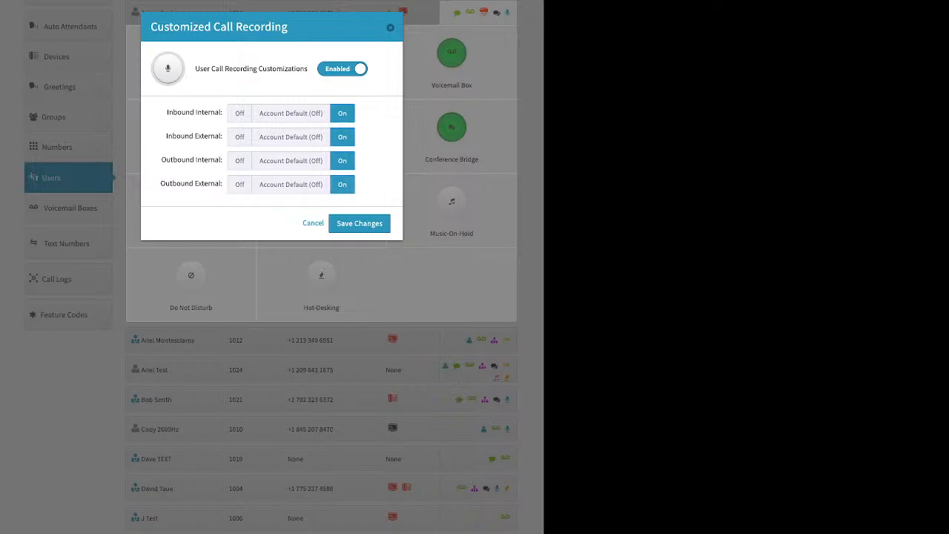
Set Outbound Internal and Inbound Internal call recording to Off and save the recording customizations.
left_click(239, 161)
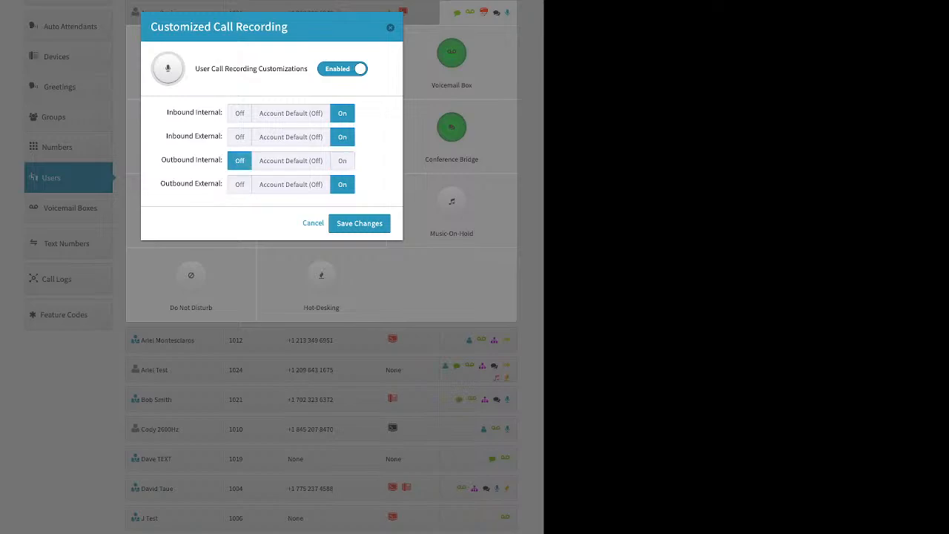
left_click(240, 112)
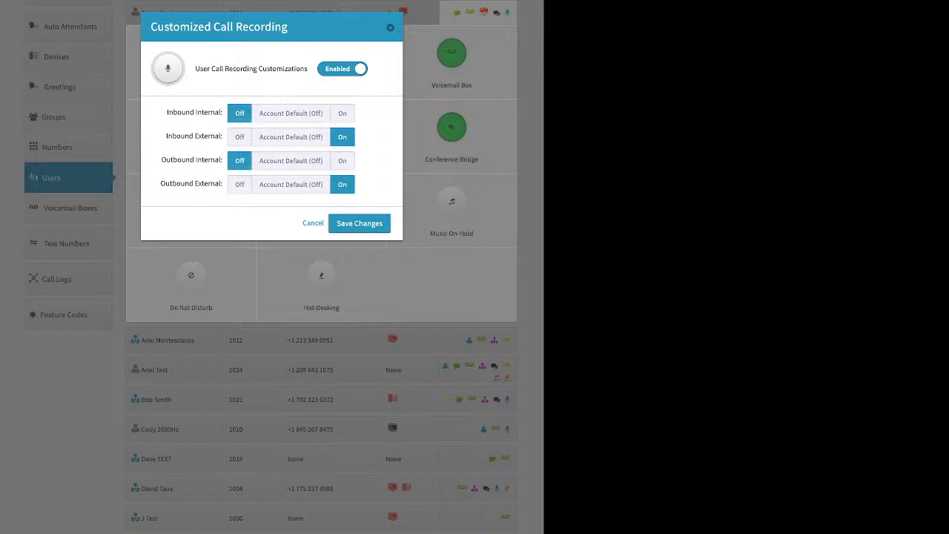
left_click(359, 223)
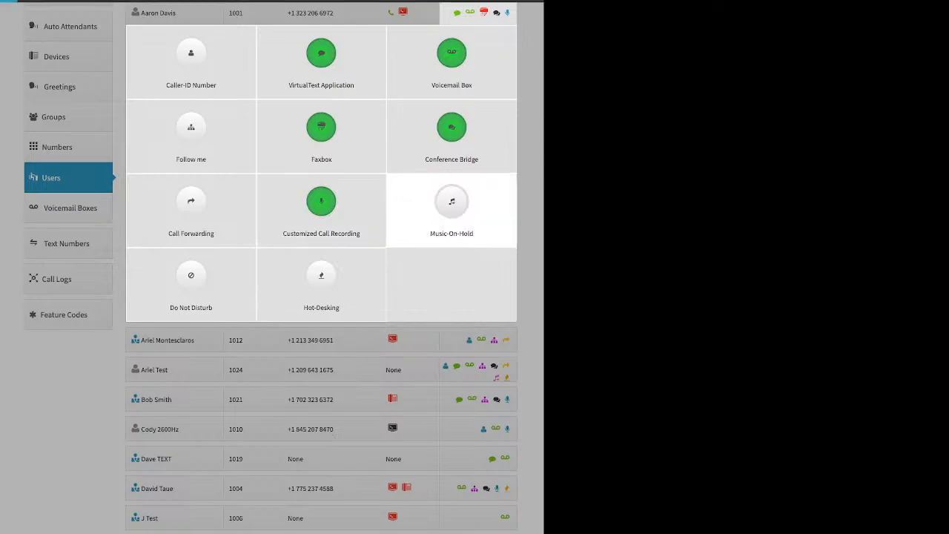
Examine the Music-On-Hold settings of extension 1001 when enabled, including the audio upload option, and close without saving.
left_click(452, 211)
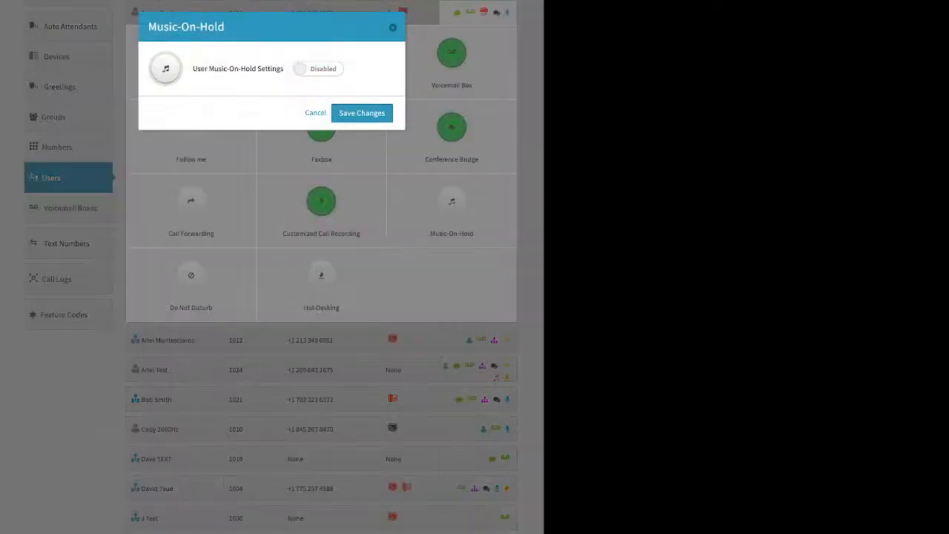
left_click(318, 68)
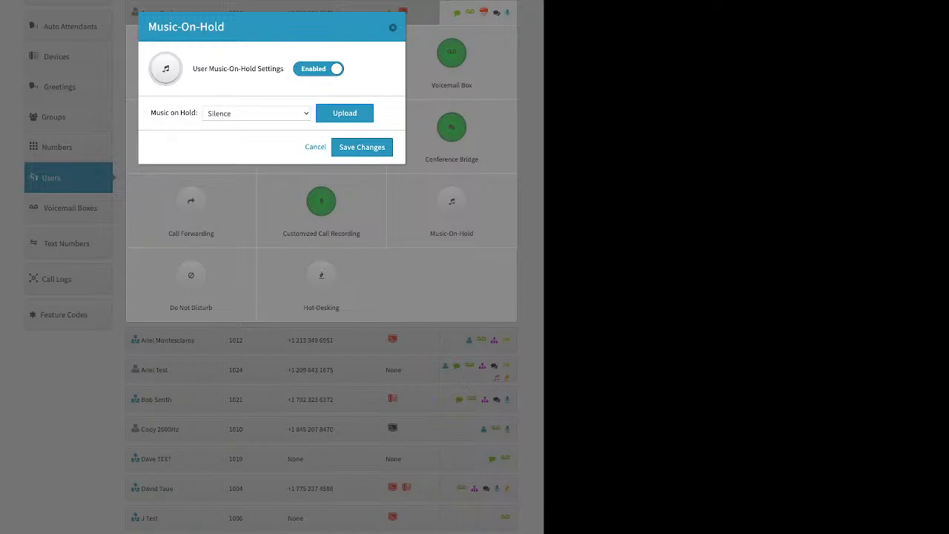
left_click(344, 113)
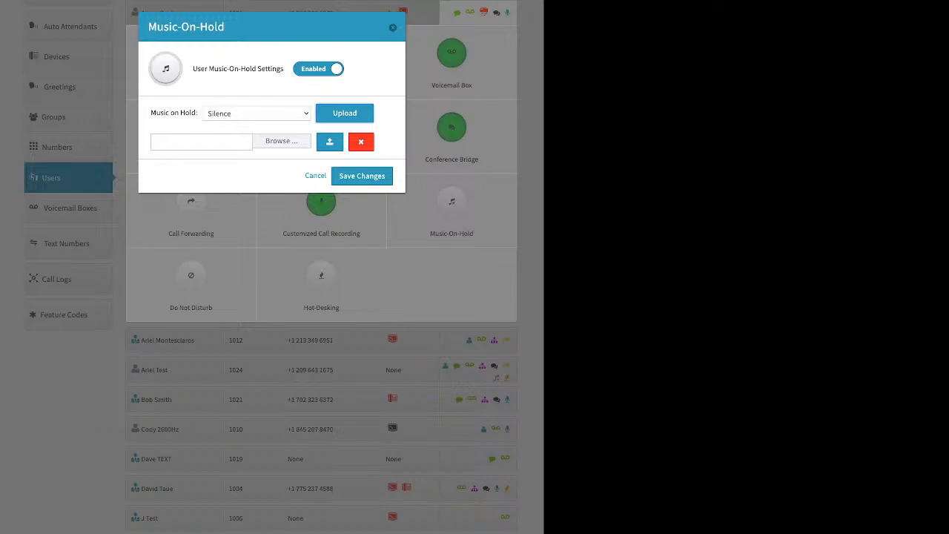
left_click(393, 27)
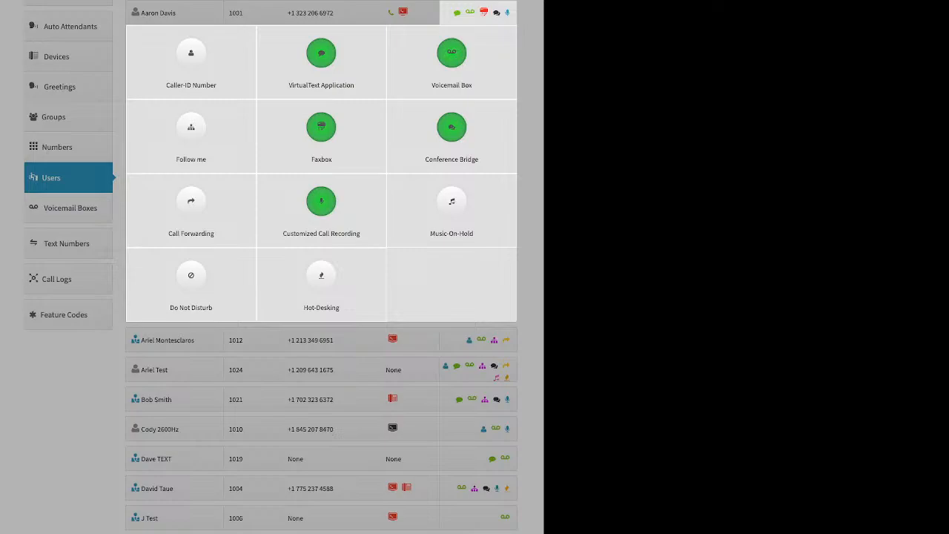
View the Do Not Disturb feature of extension 1001 with its setting enabled, and close without saving.
left_click(191, 282)
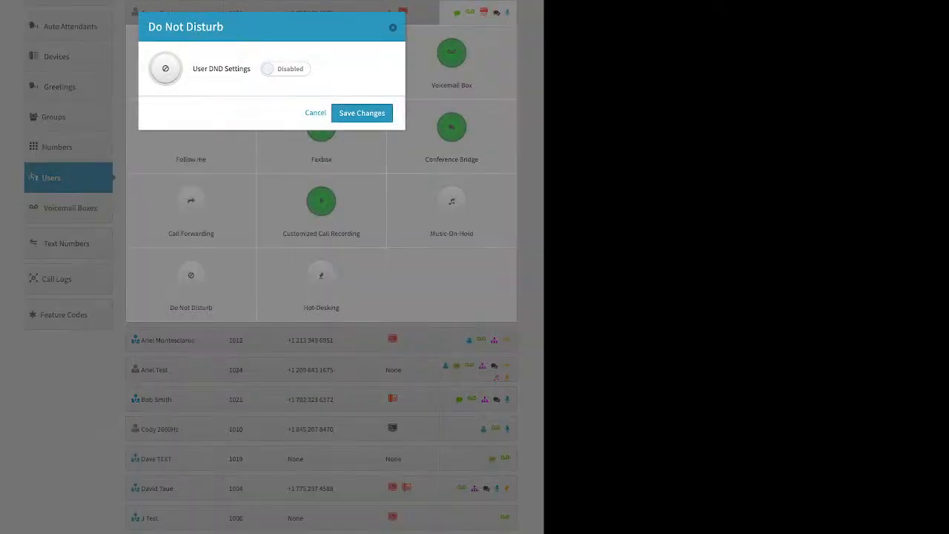
left_click(286, 69)
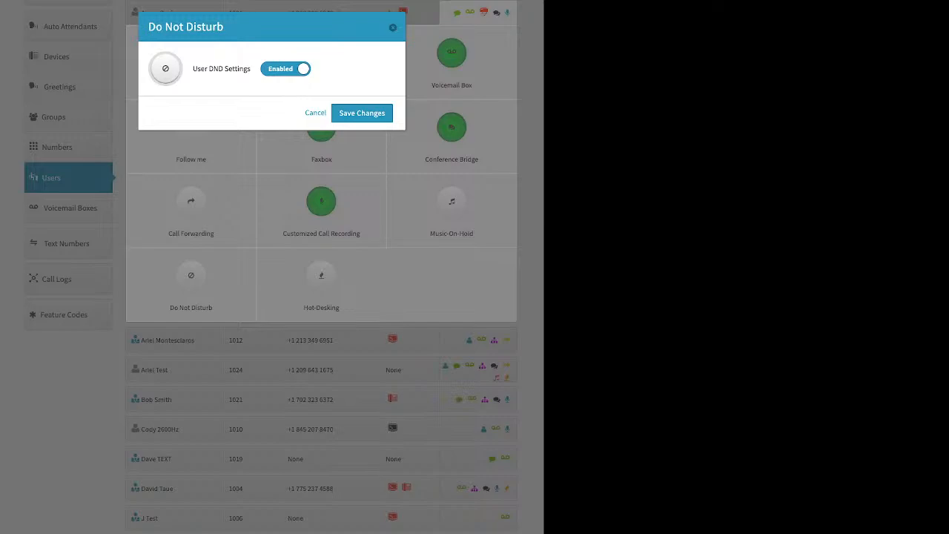
left_click(393, 28)
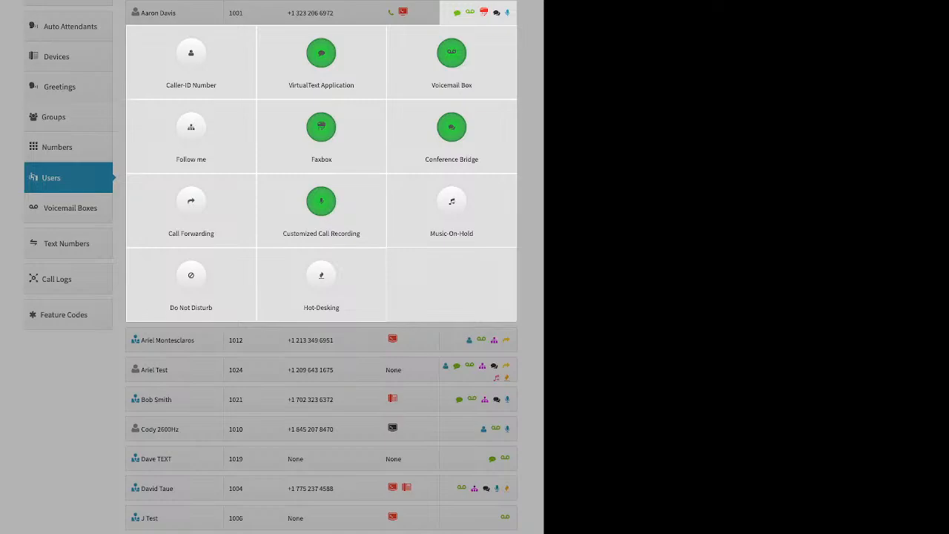
Examine the Hot-Desking settings of extension 1001 when enabled, including the Hotdesk ID and PIN requirement, and close without saving.
left_click(321, 282)
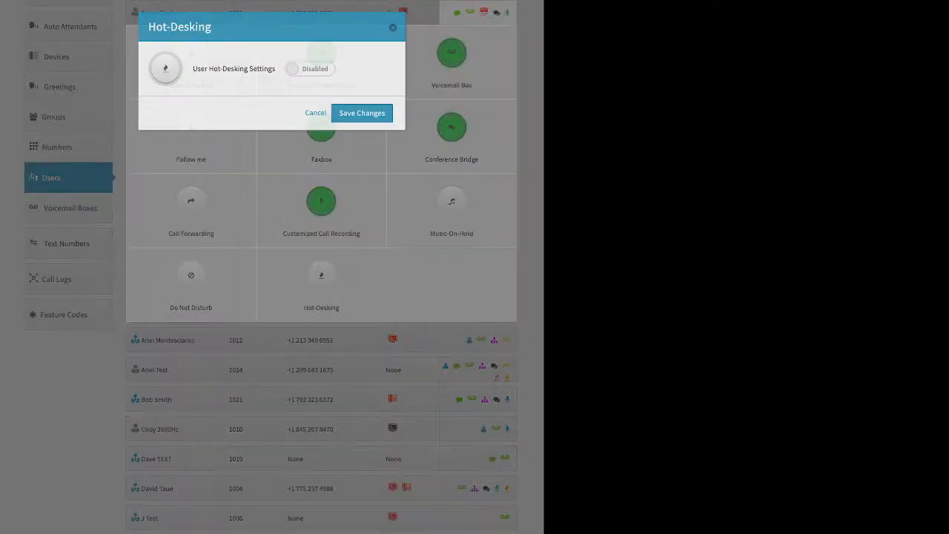
left_click(310, 69)
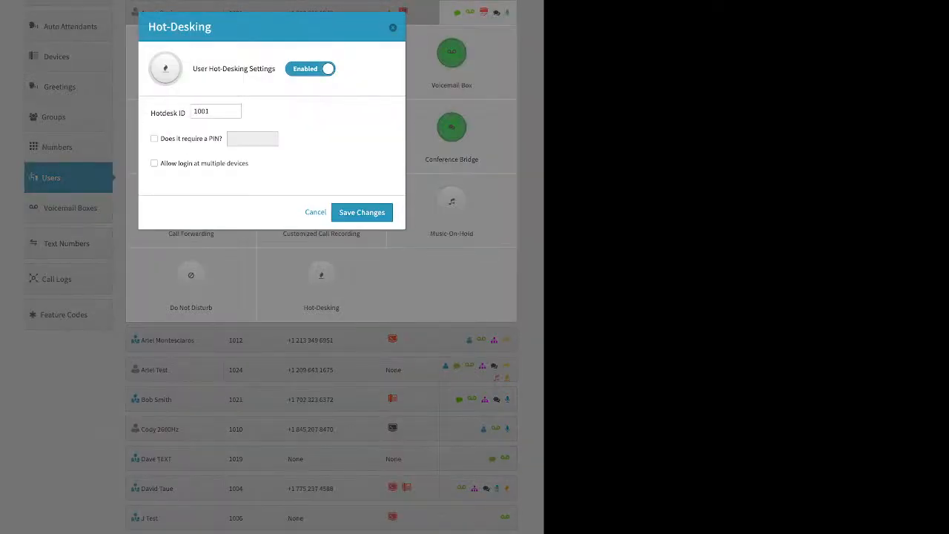
triple_click(168, 114)
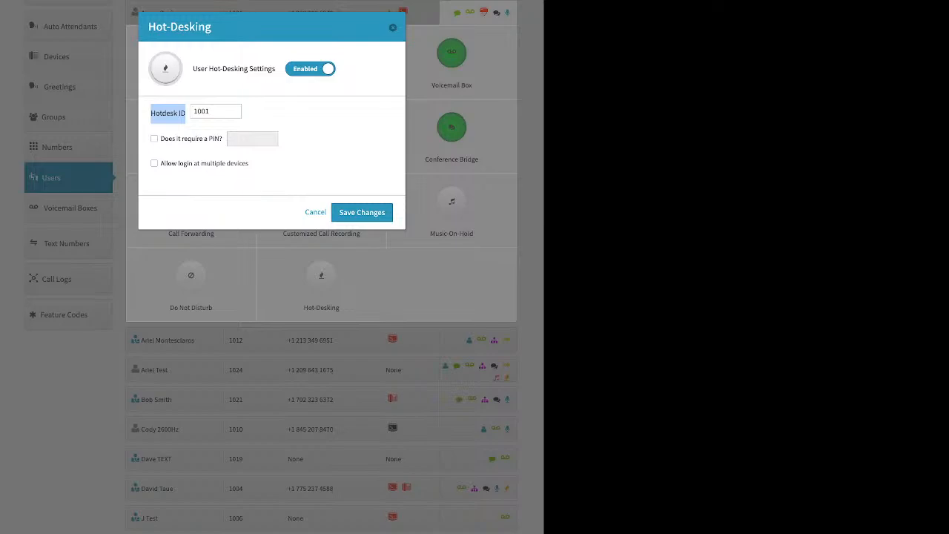
left_click(155, 138)
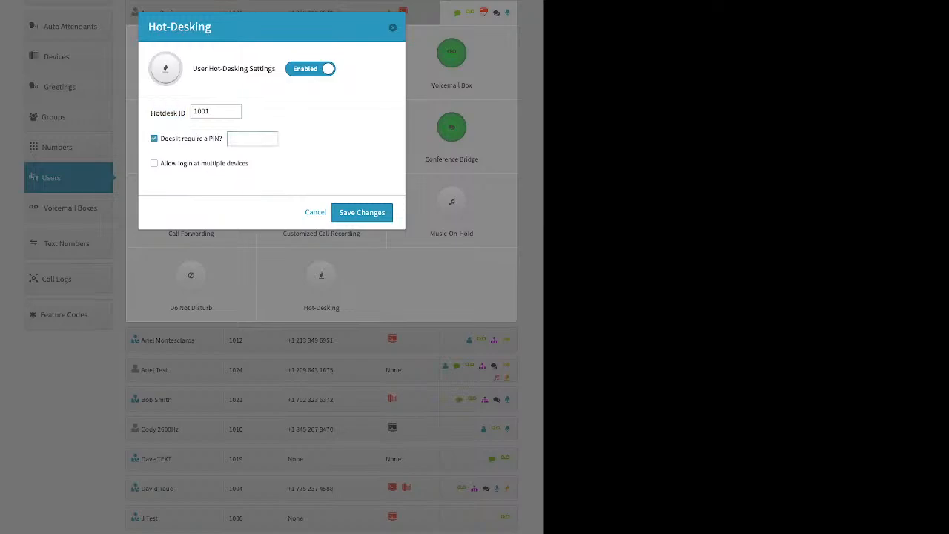
left_click(154, 139)
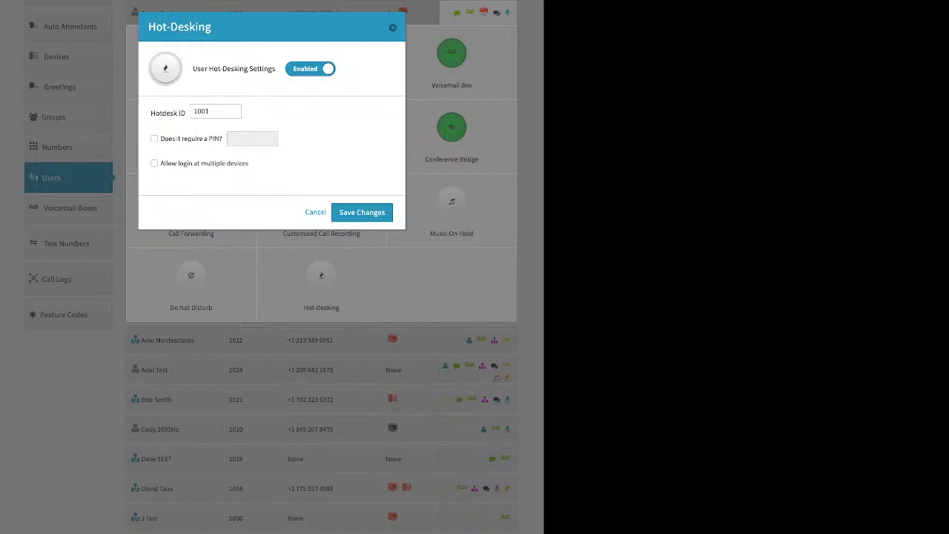
left_click(393, 27)
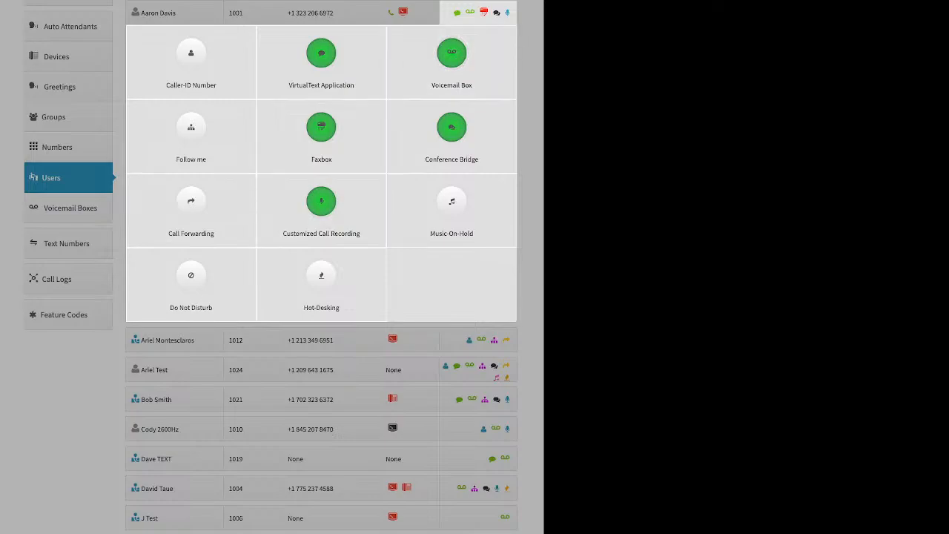
Go to the Groups page, start a new group and examine its name and extension fields.
left_click(89, 167)
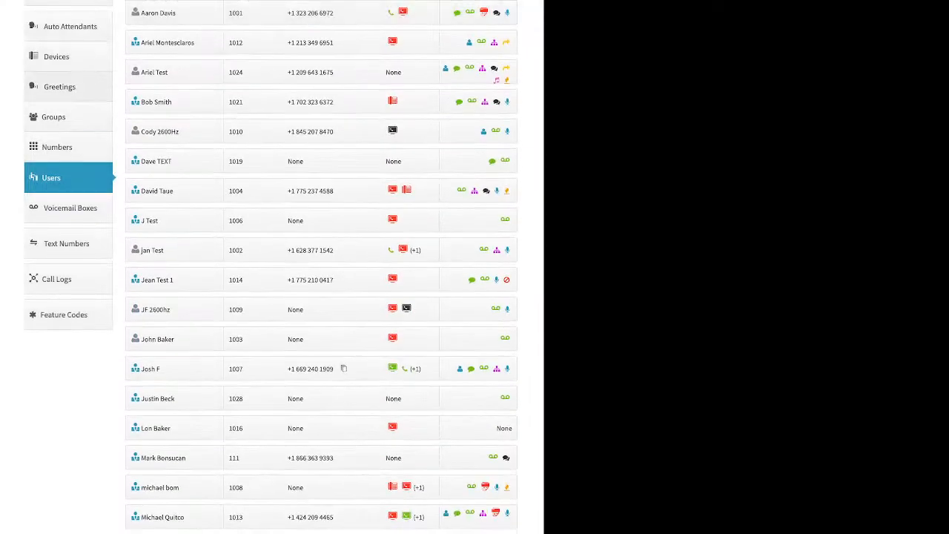
left_click(69, 117)
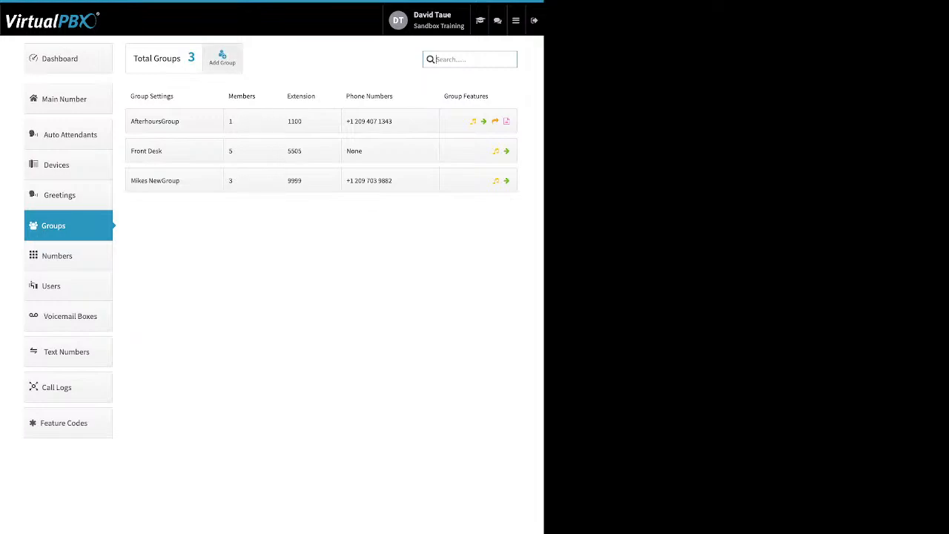
left_click(222, 58)
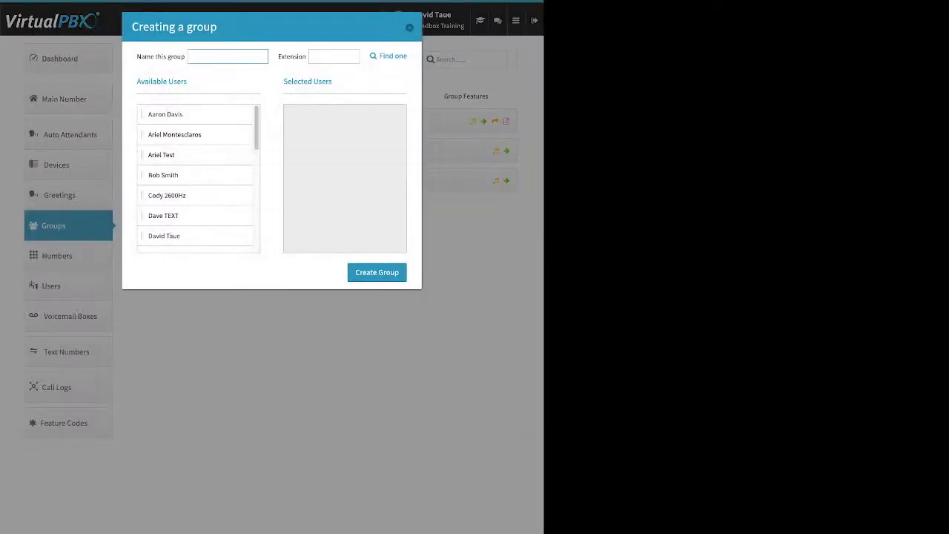
left_click_drag(142, 57, 177, 57)
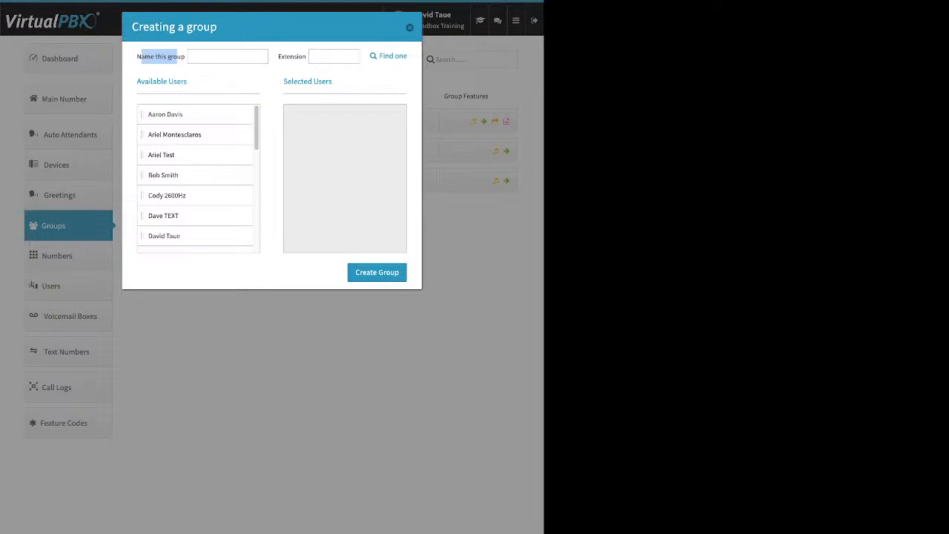
left_click_drag(282, 56, 303, 57)
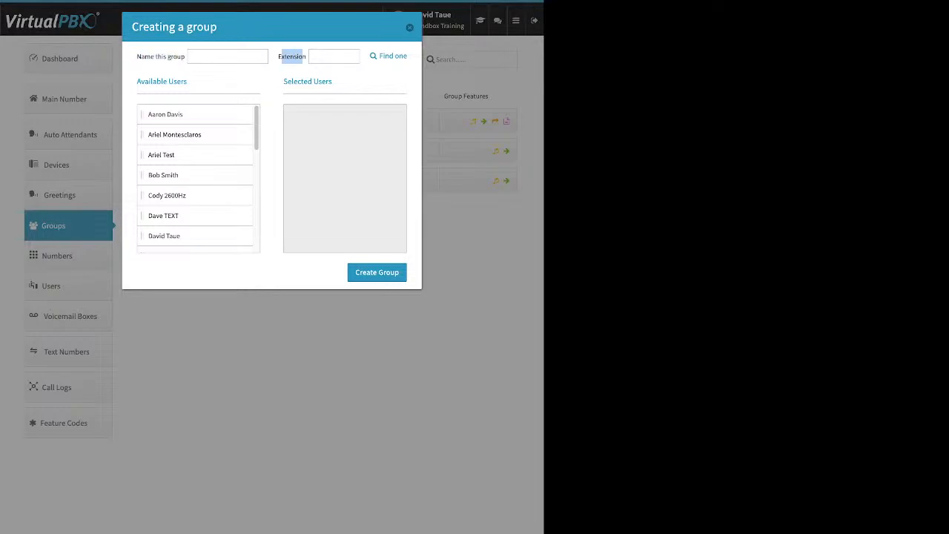
Move five available users into the new group's Selected Users, and close the form without creating the group.
left_click_drag(178, 114, 319, 130)
left_click_drag(178, 135, 322, 157)
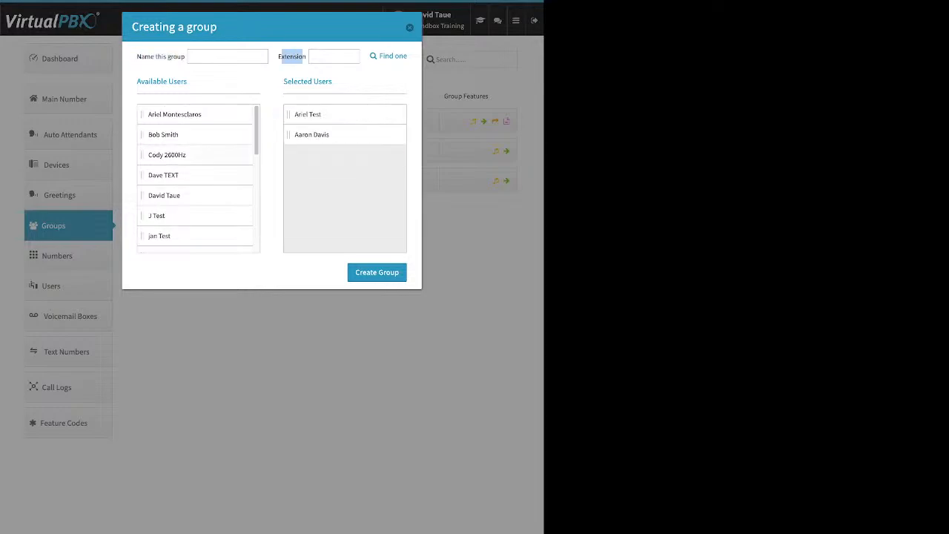
left_click_drag(178, 155, 323, 158)
left_click_drag(178, 195, 322, 158)
left_click_drag(178, 236, 327, 177)
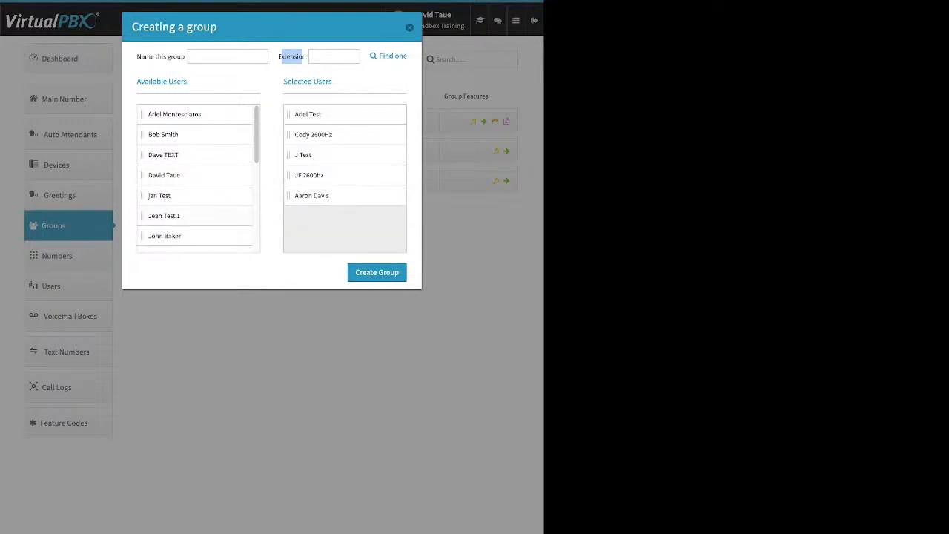
left_click(319, 271)
left_click(410, 27)
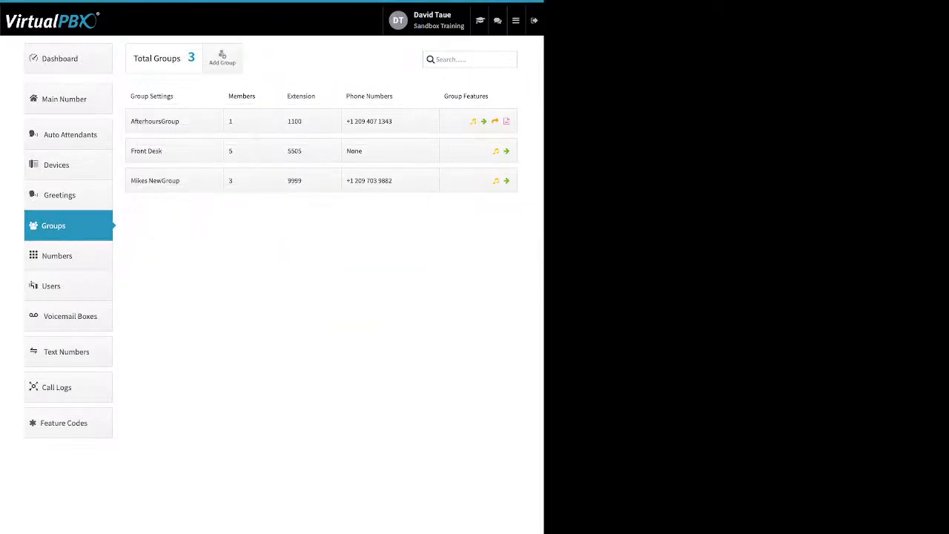
Examine the Front Desk group's name, group call attempts and delete option, and close without saving.
left_click(174, 152)
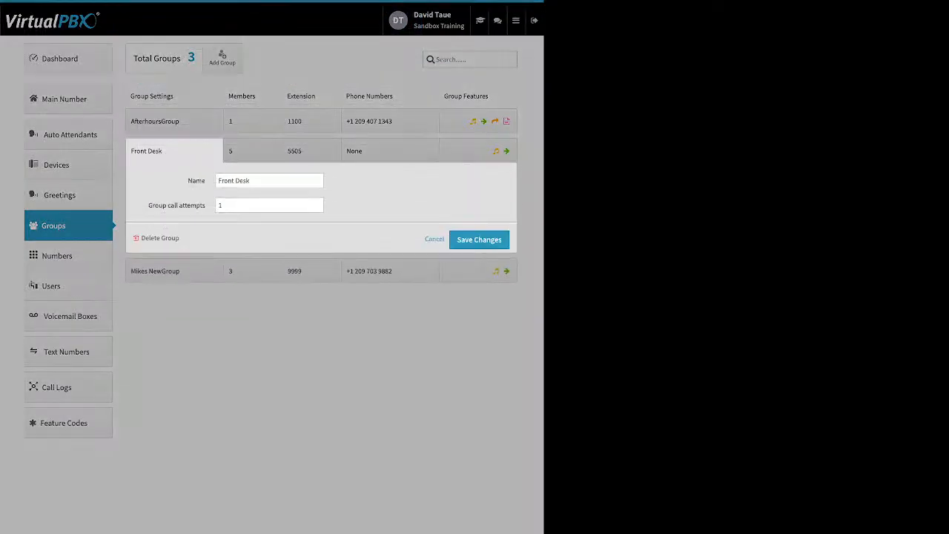
left_click_drag(188, 181, 201, 181)
left_click(220, 205)
left_click_drag(149, 206, 205, 205)
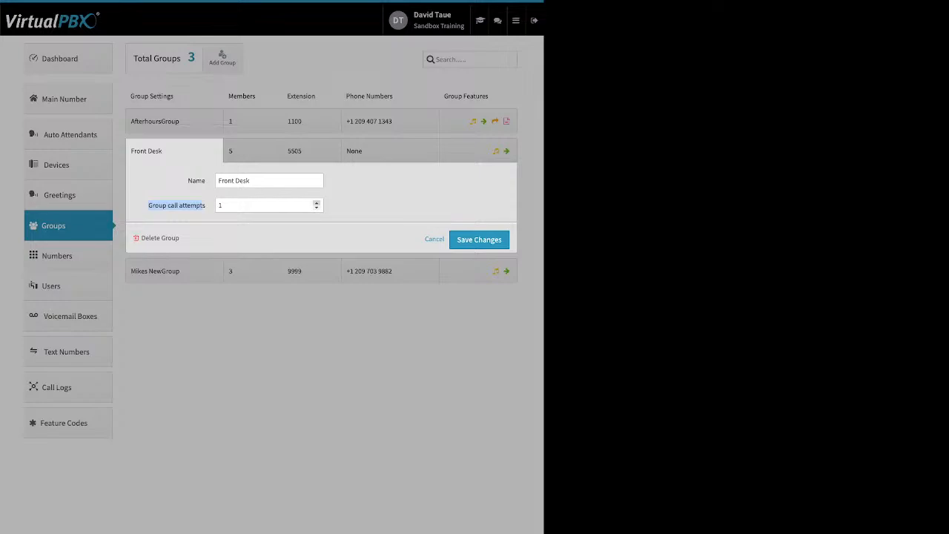
left_click(317, 203)
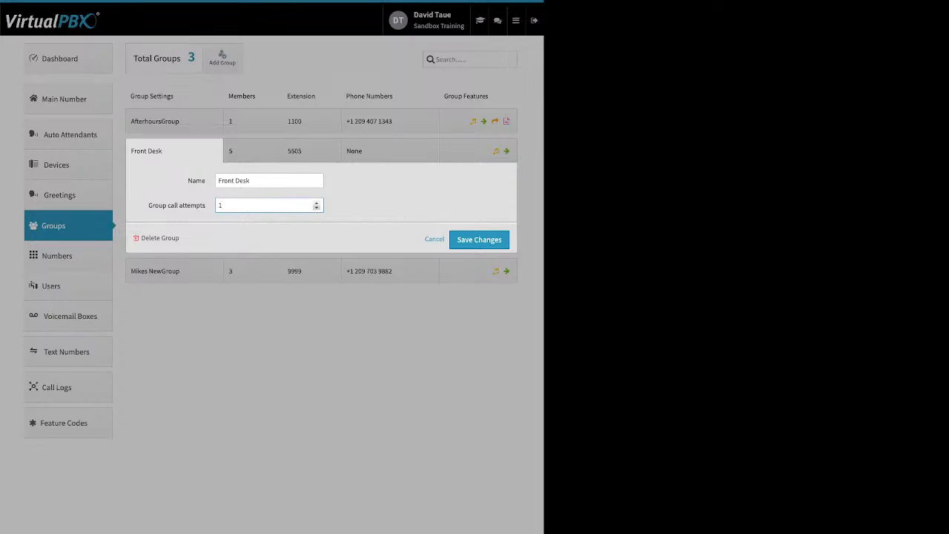
left_click(317, 208)
left_click(316, 203)
left_click_drag(182, 238, 157, 238)
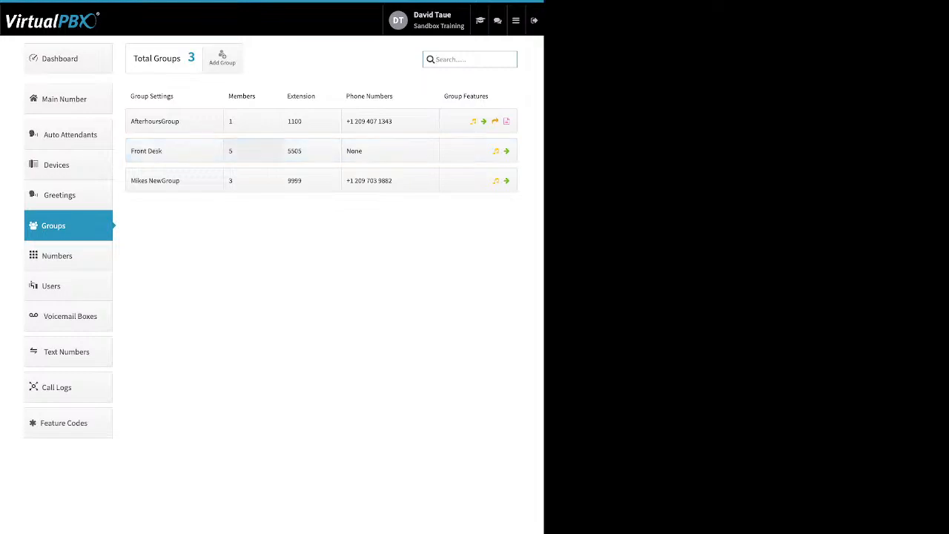
Open the Front Desk group's members, keep the ring timeline at 120 seconds and distribute the ring times evenly.
left_click(253, 150)
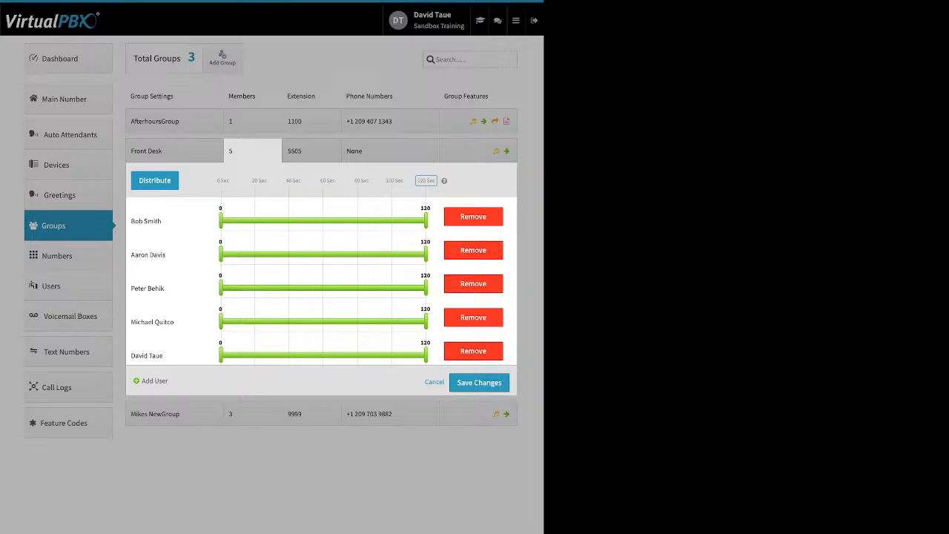
left_click_drag(436, 181, 417, 181)
left_click(426, 181)
key("Return")
left_click(155, 181)
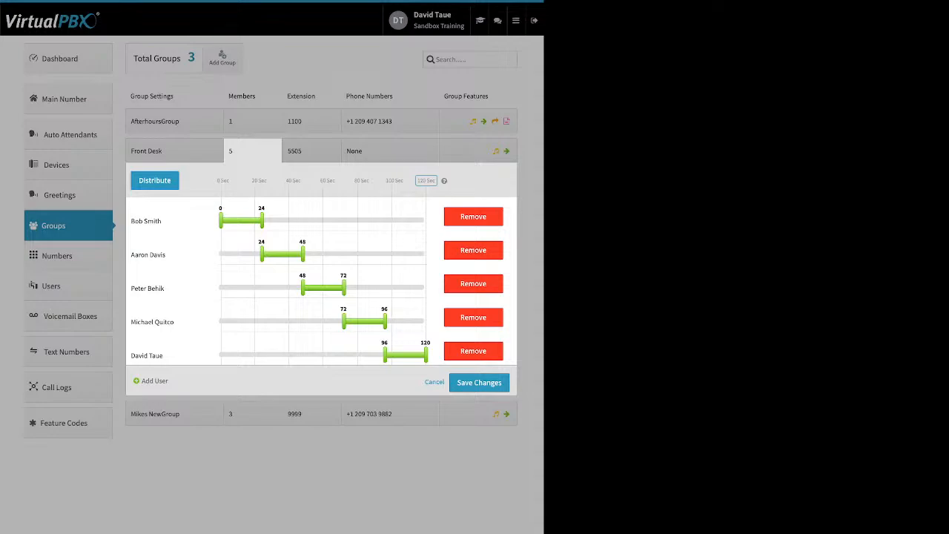
Set the first member's ring end to 89 seconds, and the other four members' ring starts to 0, 0, 62 and 58 seconds.
left_click_drag(261, 221, 373, 221)
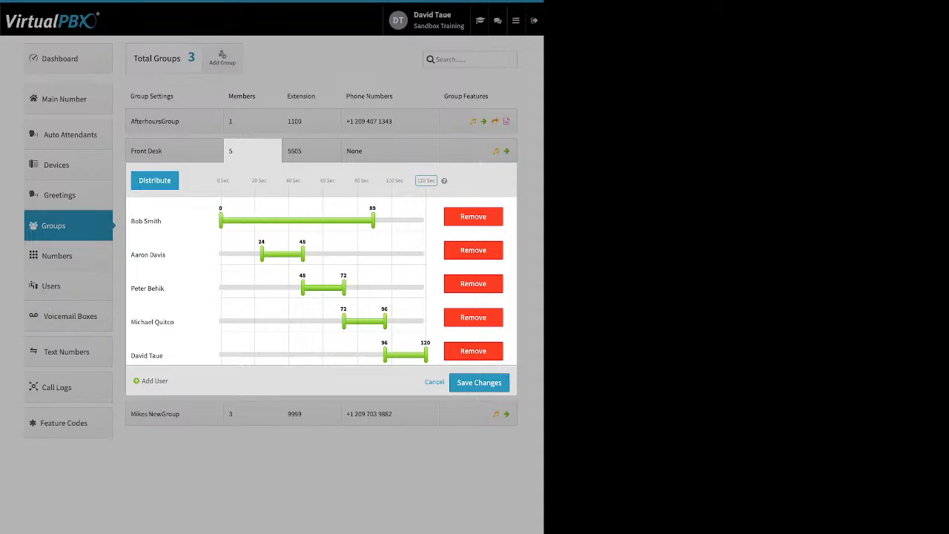
left_click_drag(262, 254, 221, 253)
left_click_drag(302, 287, 221, 287)
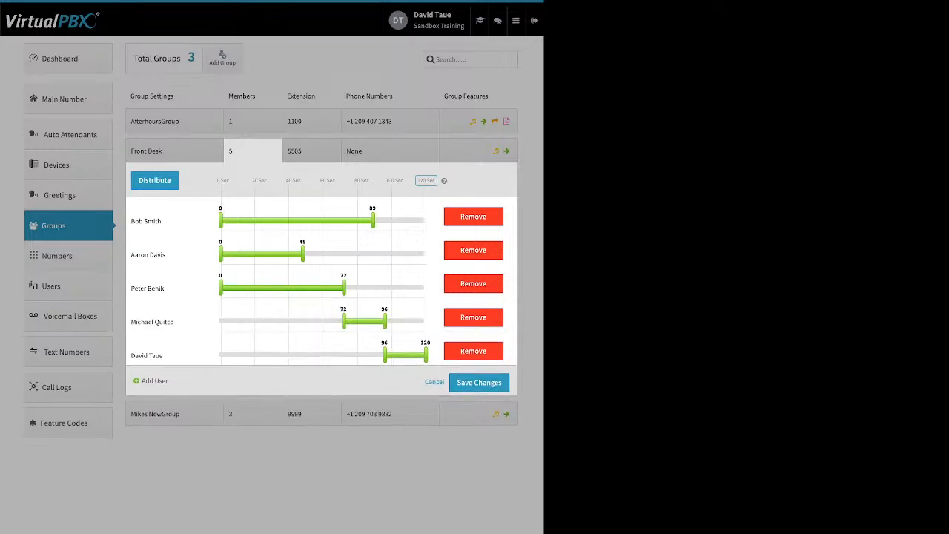
left_click_drag(343, 320, 327, 320)
left_click_drag(384, 354, 320, 353)
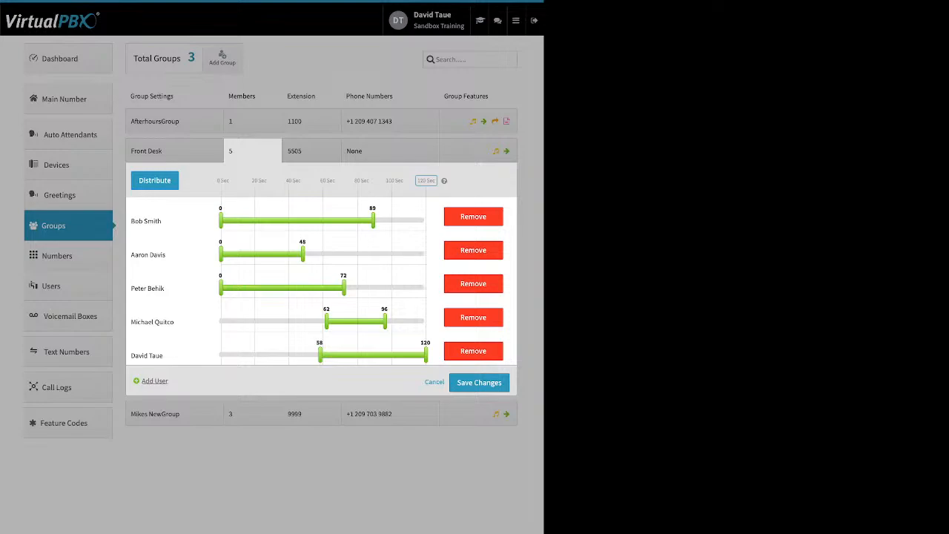
Add two test users to the Front Desk group's members and redistribute the ring times evenly among all members.
left_click(154, 381)
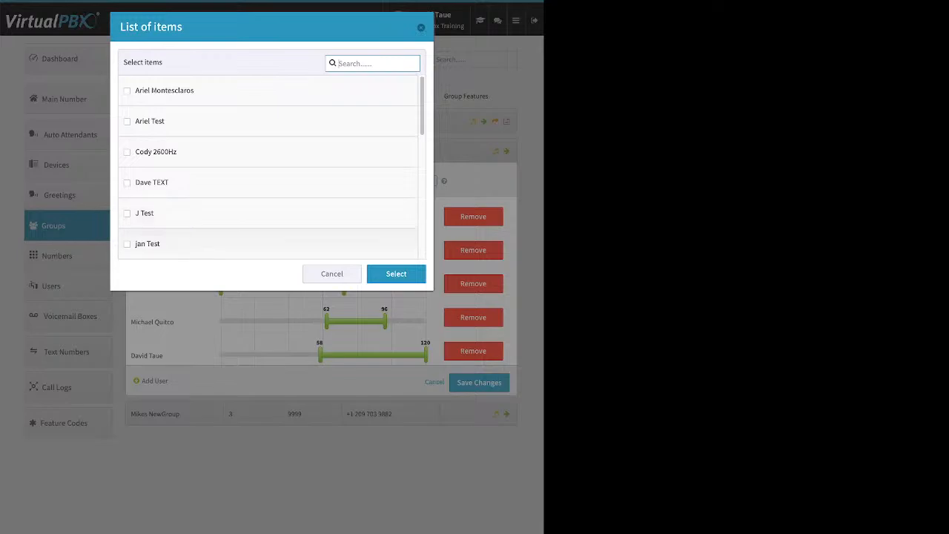
left_click(127, 244)
scroll(127, 241, "down", 1)
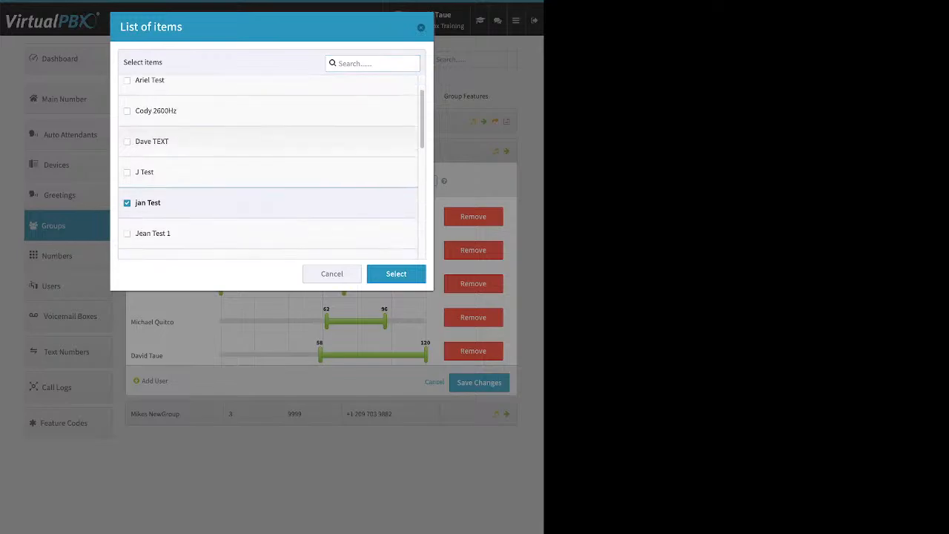
left_click(127, 233)
left_click(396, 274)
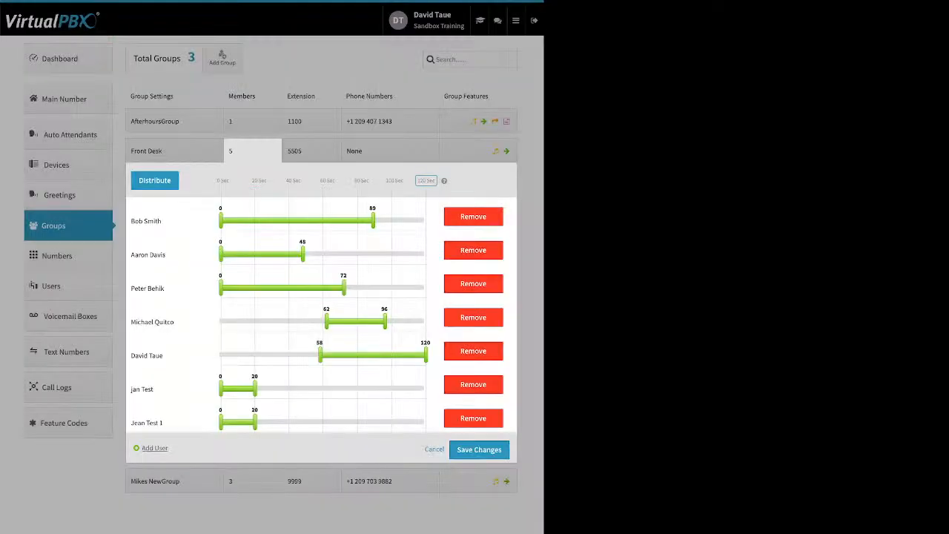
left_click(155, 180)
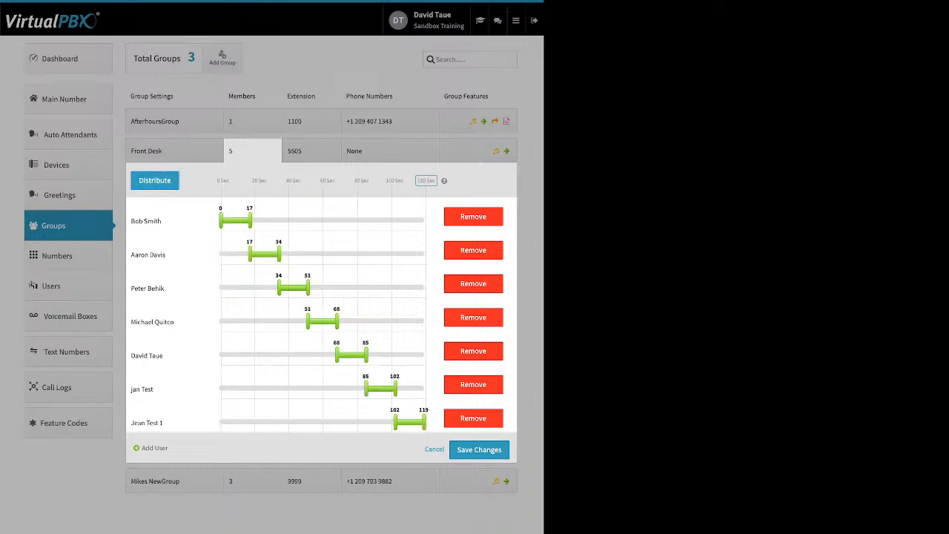
Remove the last listed member and reorder the others with ring times redistributed evenly, closing the member settings without saving.
left_click(473, 418)
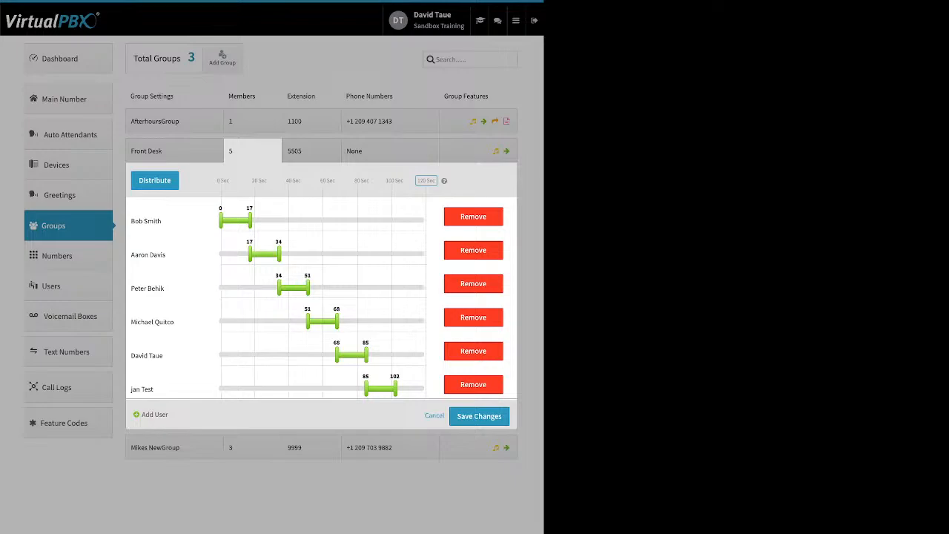
left_click_drag(145, 388, 150, 200)
left_click_drag(146, 254, 148, 355)
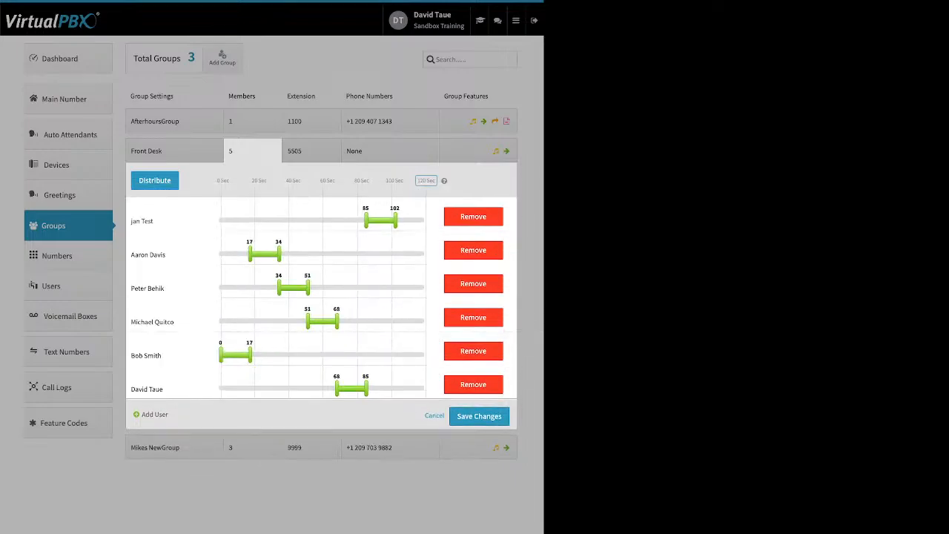
left_click_drag(152, 322, 174, 388)
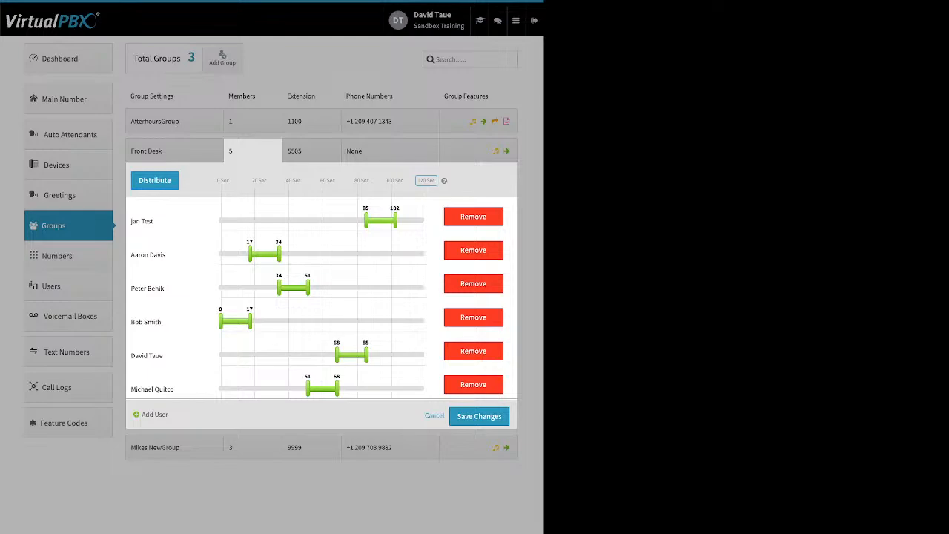
left_click(154, 181)
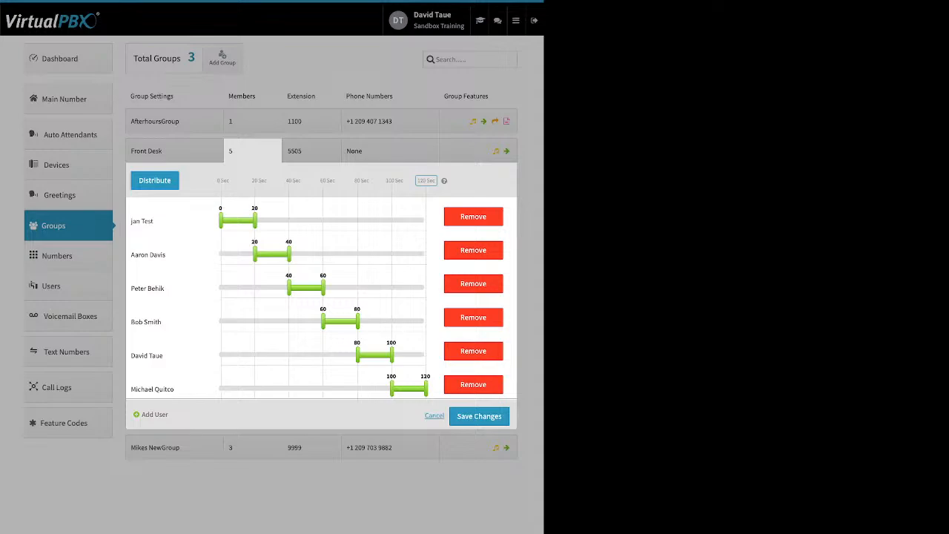
left_click(434, 416)
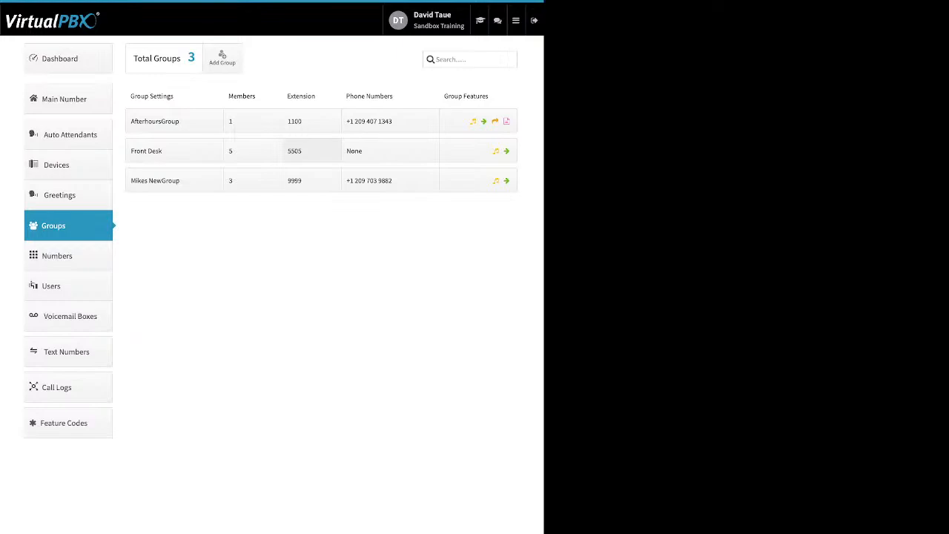
Add an extra extension entry to the Front Desk group, remove that entry, and close without saving.
left_click(311, 151)
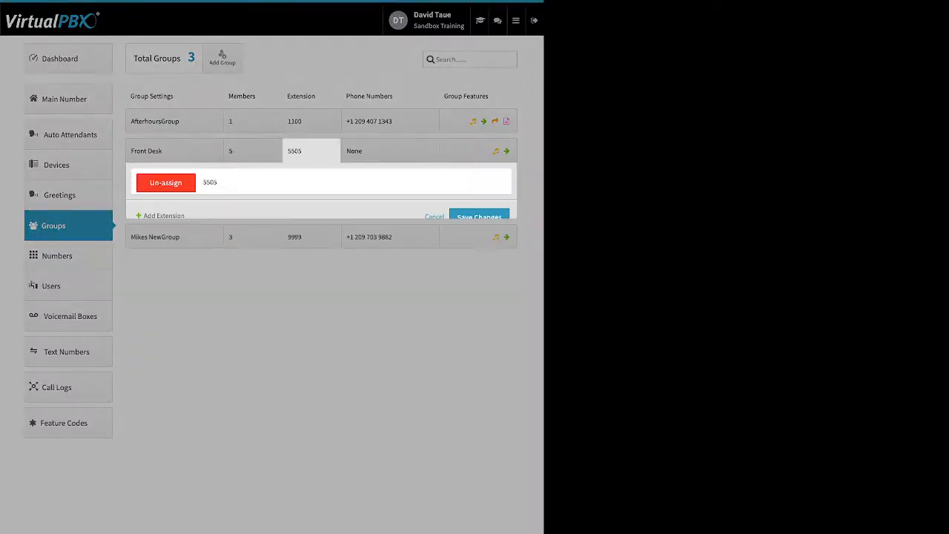
left_click(164, 216)
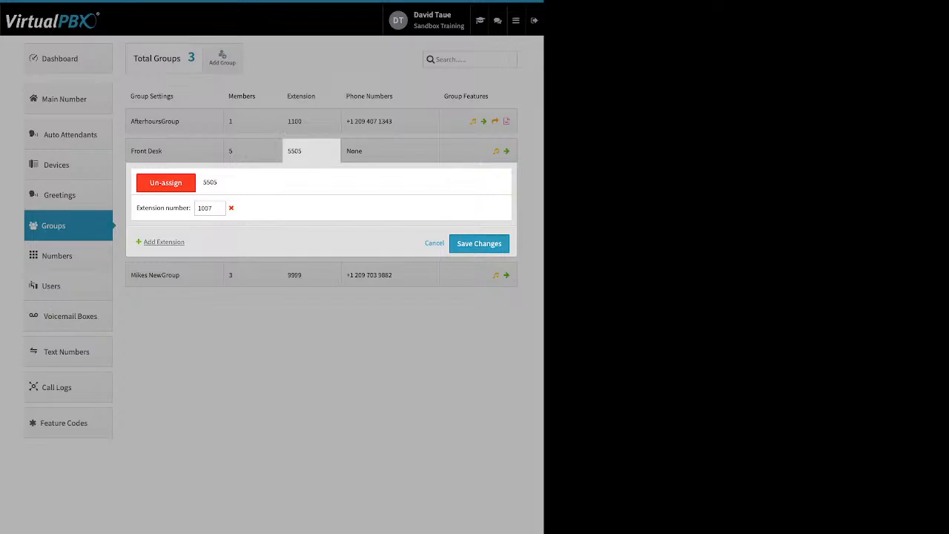
double_click(205, 208)
left_click(231, 209)
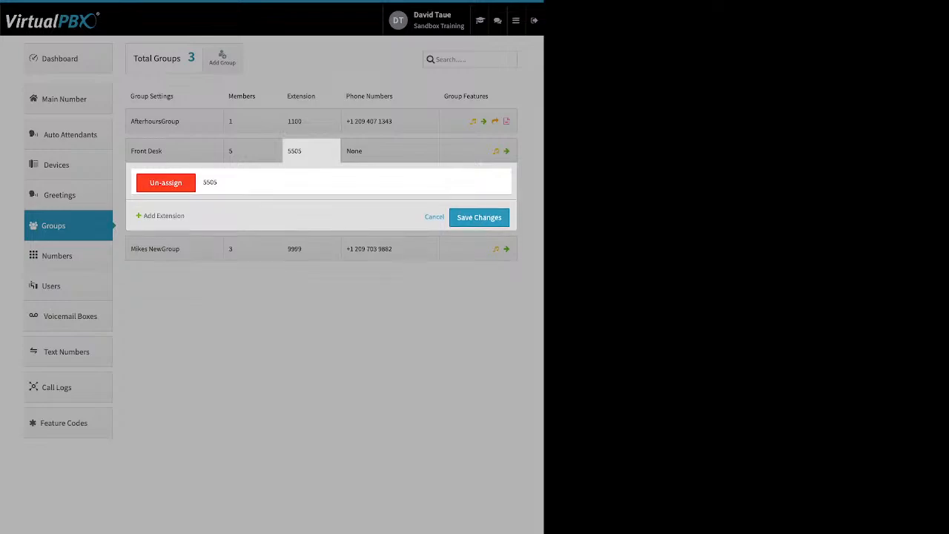
left_click(434, 216)
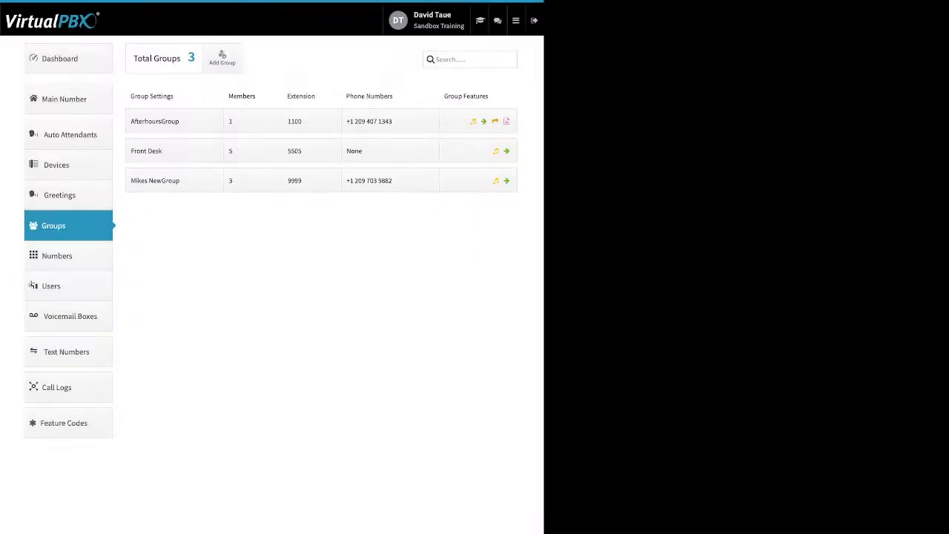
View the Front Desk group's phone number options, including adding spare numbers and buying numbers, and close them.
left_click(389, 151)
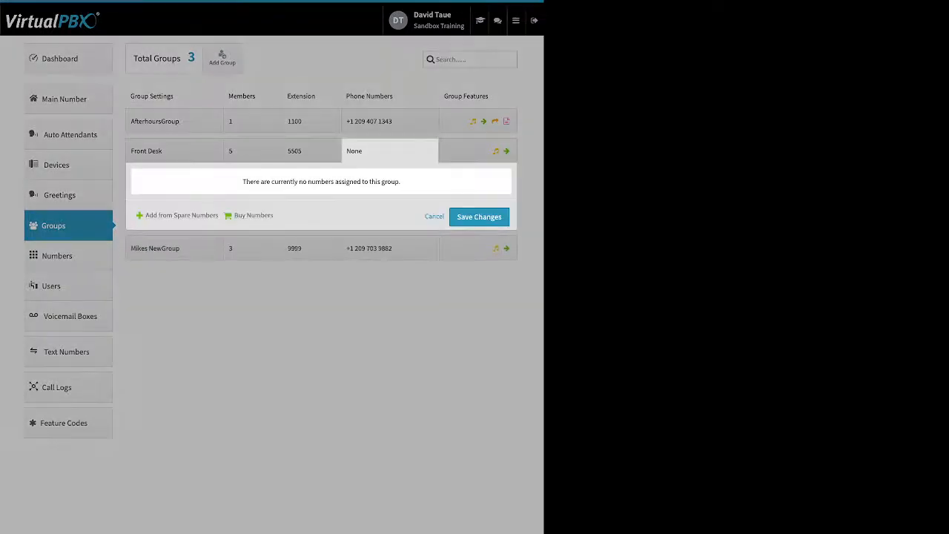
left_click(390, 151)
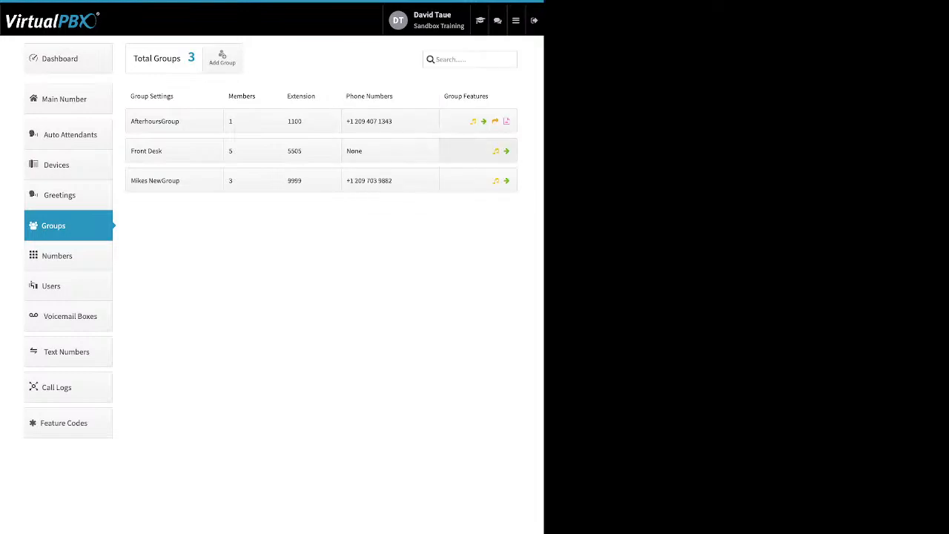
Open the Front Desk group's features and view the Ringback media settings, closing them without saving.
left_click(478, 151)
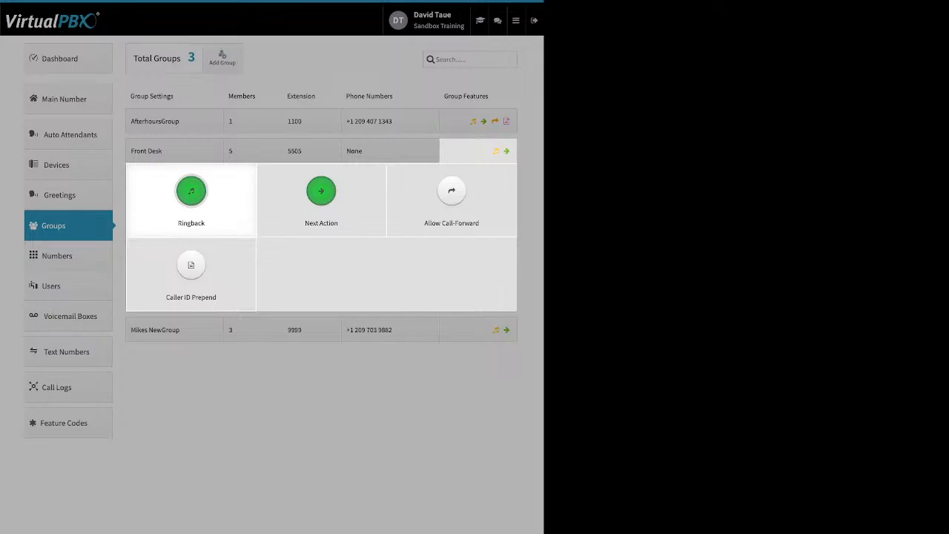
left_click(190, 192)
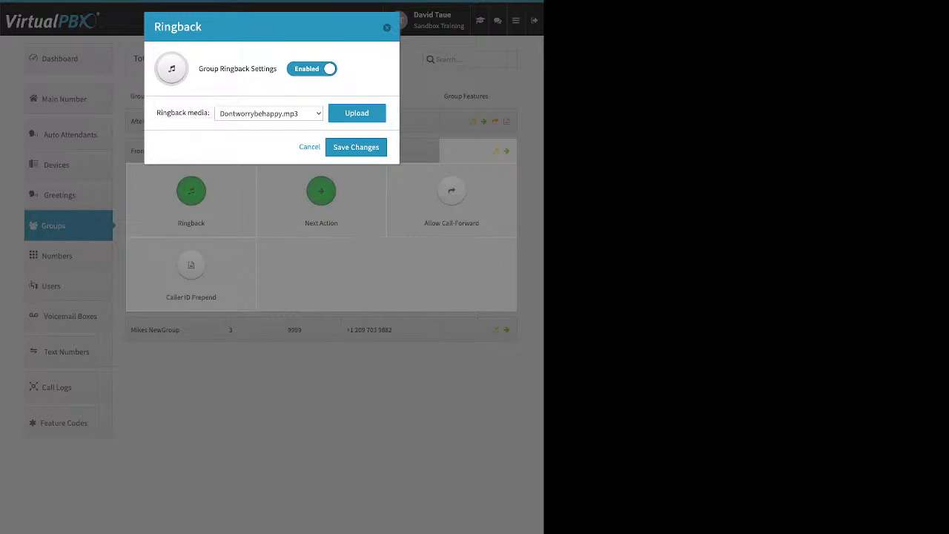
key("Escape")
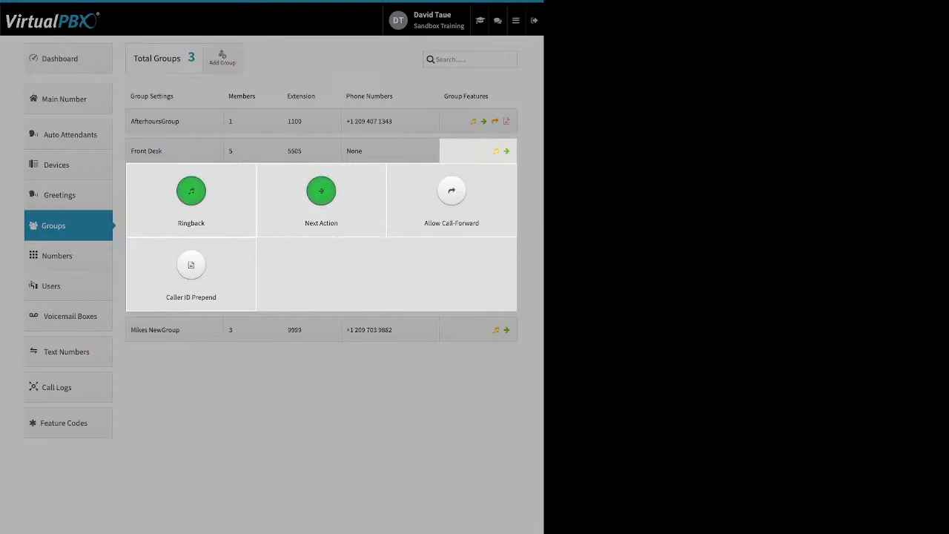
Examine the Next Action feature of the Front Desk group and the available destinations for unanswered calls.
left_click(321, 192)
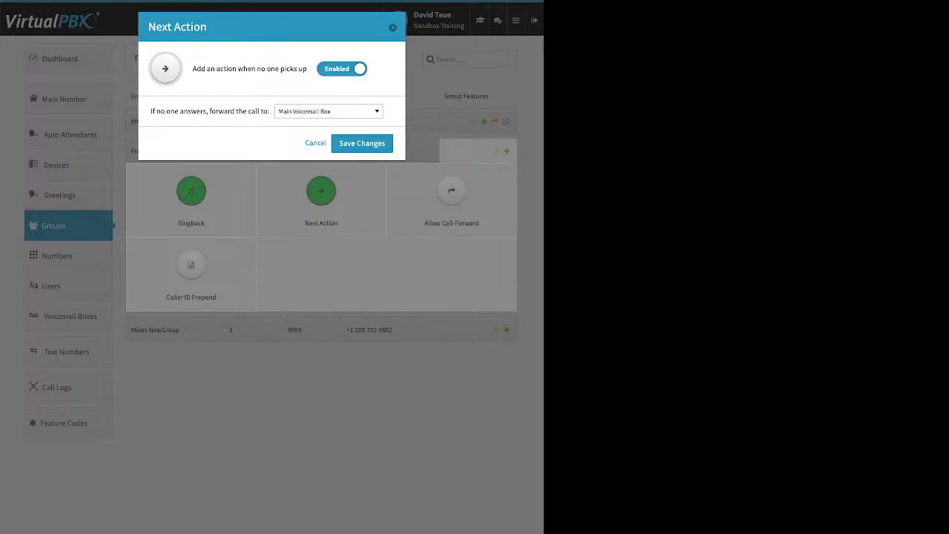
left_click_drag(151, 111, 264, 111)
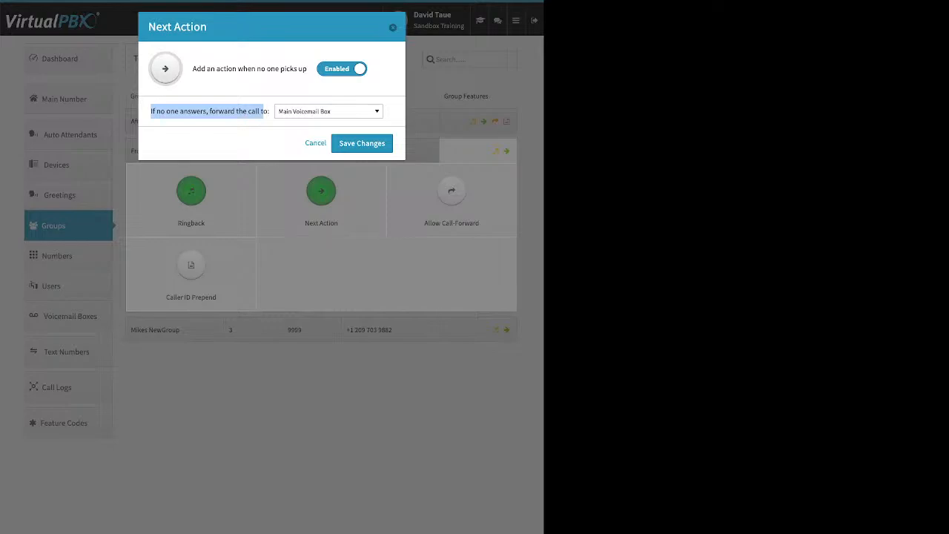
left_click(328, 112)
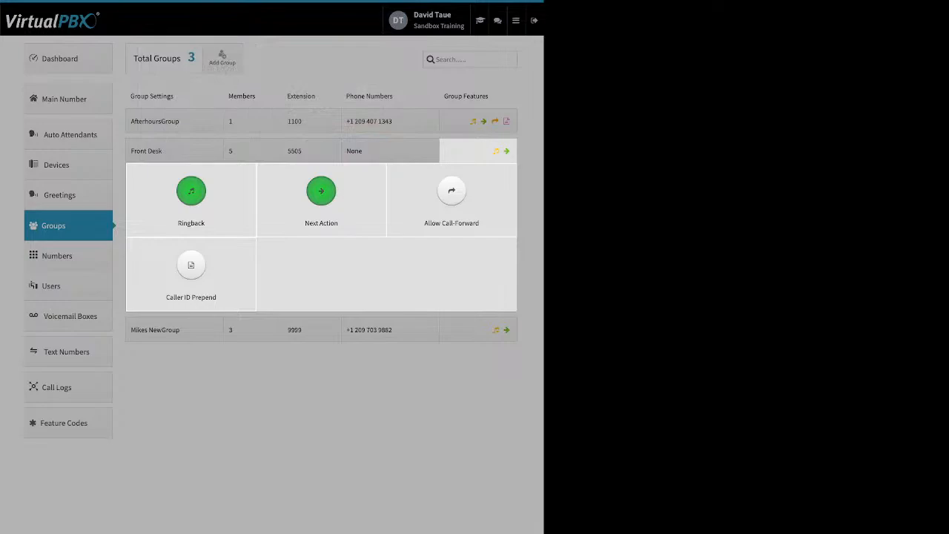
Enable Allow Call-Forward for the Front Desk group to show the option, and close without saving.
left_click(452, 191)
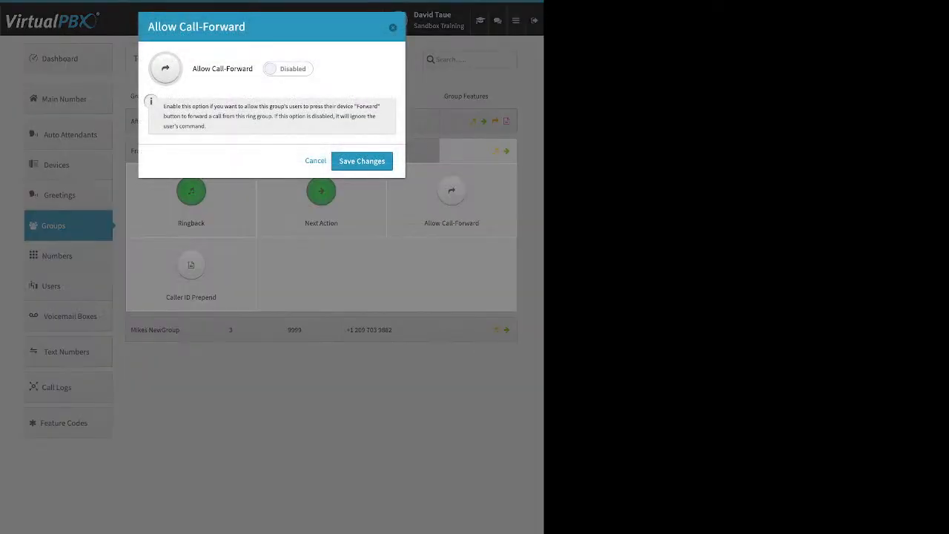
left_click(288, 69)
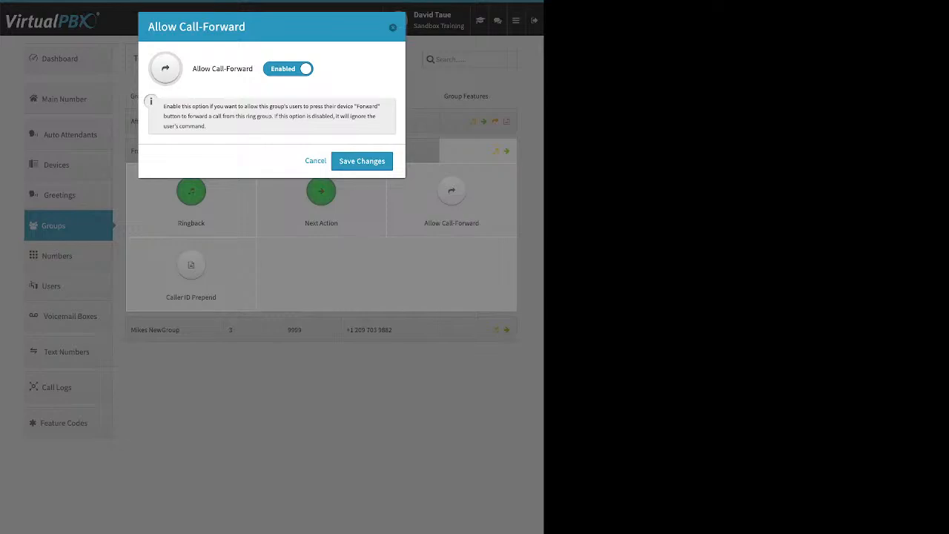
left_click(315, 161)
Enable Caller ID Prepend for the Front Desk group to view the name and number prefix fields, and close without saving.
left_click(191, 266)
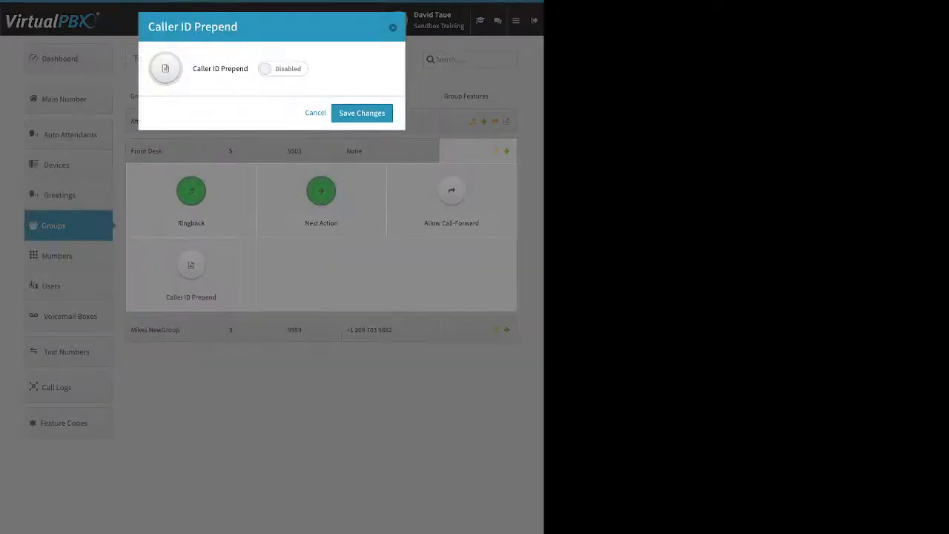
left_click(284, 68)
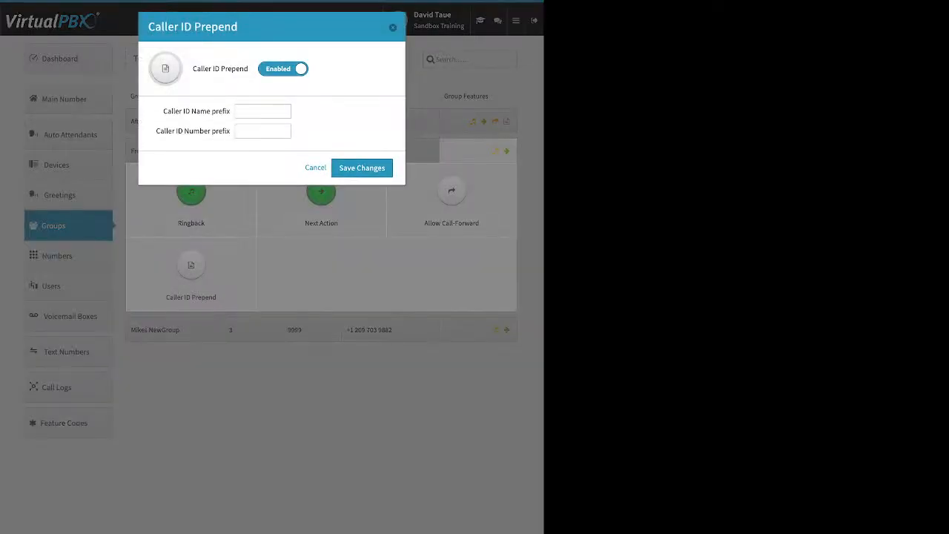
left_click_drag(163, 112, 231, 112)
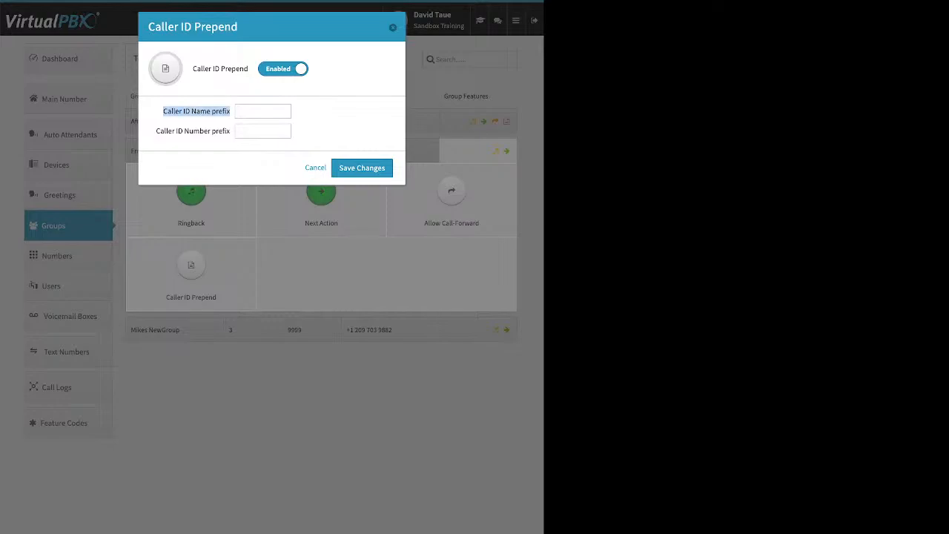
left_click_drag(157, 131, 216, 131)
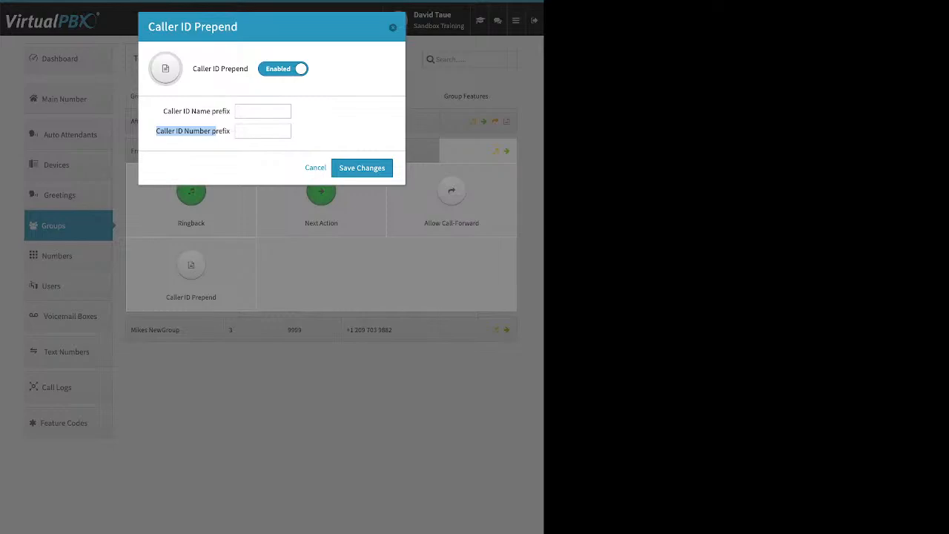
key("Escape")
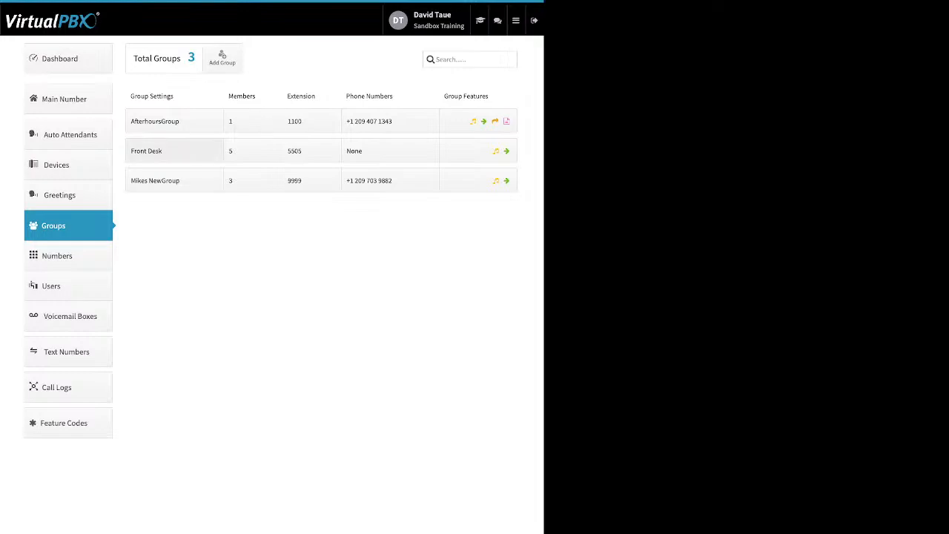
Go to the Auto Attendants page and view the name and extension fields for creating an attendant, closing the form without creating one.
left_click(70, 135)
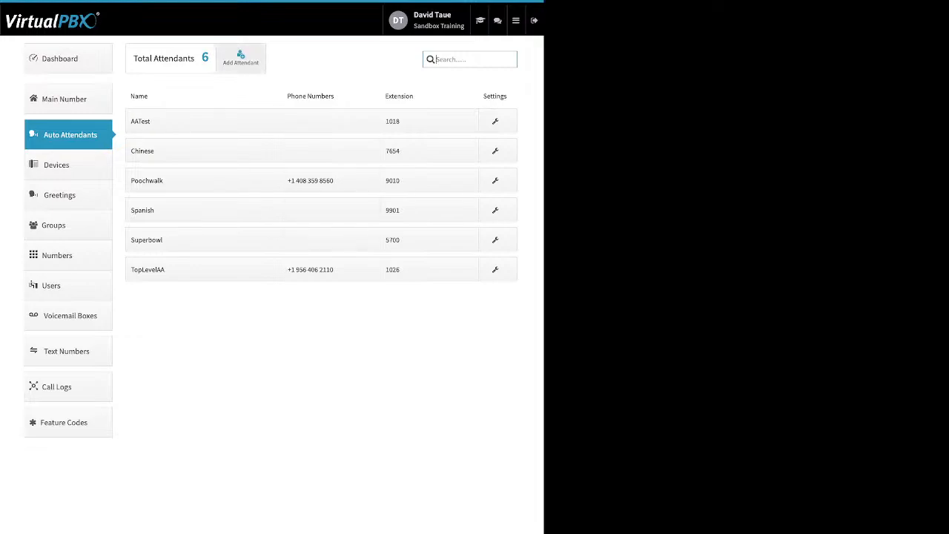
left_click(241, 58)
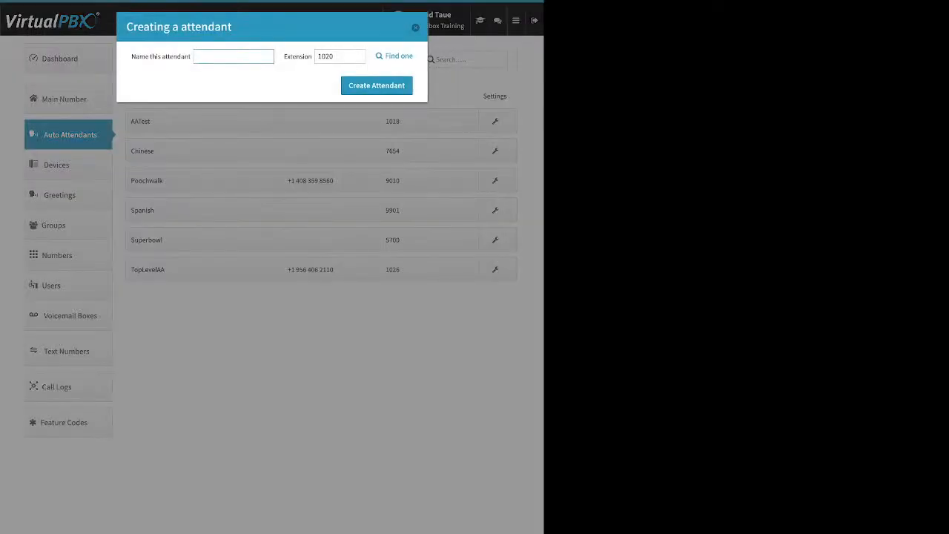
left_click_drag(131, 56, 177, 56)
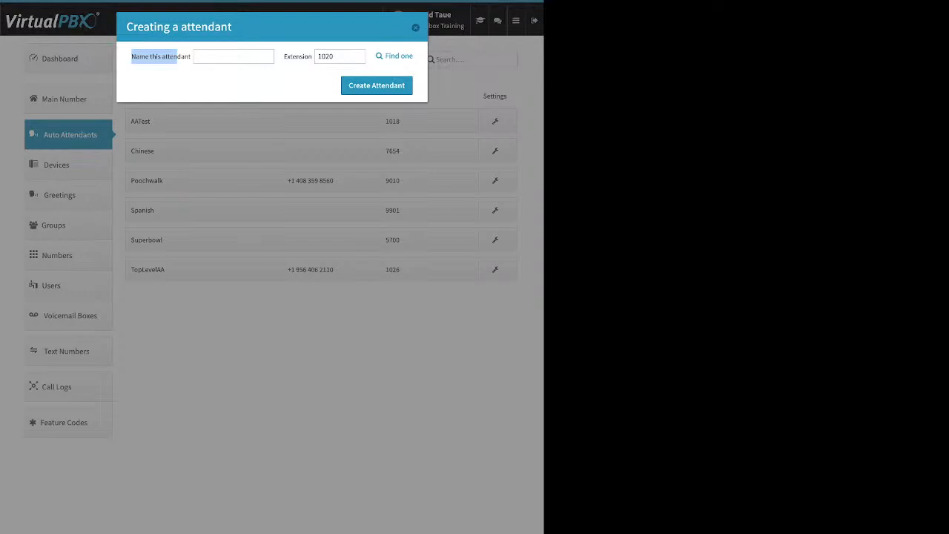
left_click_drag(288, 56, 308, 56)
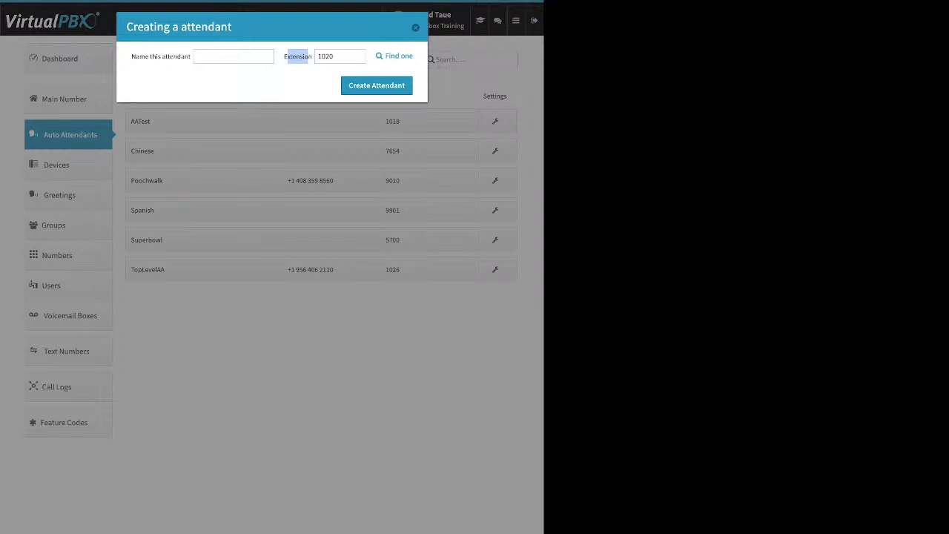
left_click(416, 27)
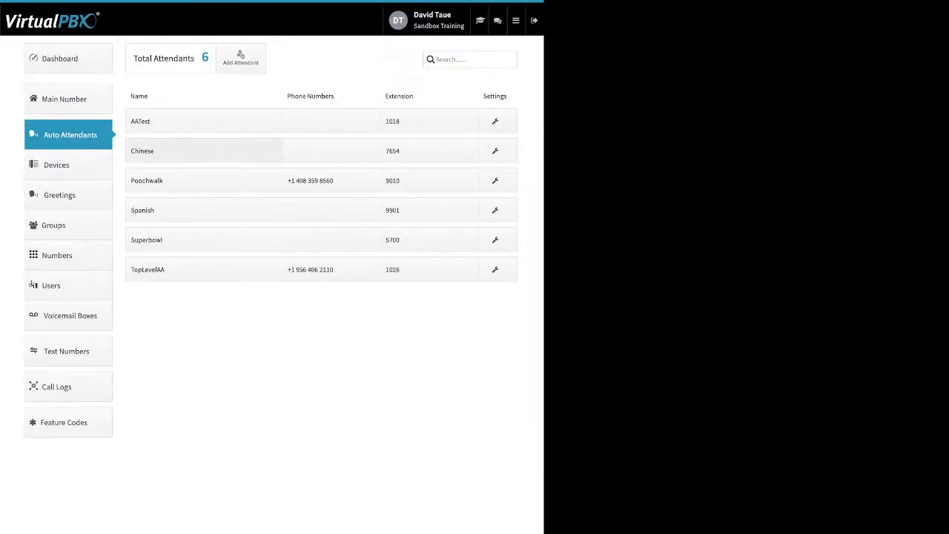
View the Poochwalk attendant's main menu availability and its phone number options, and close them without saving.
left_click(204, 180)
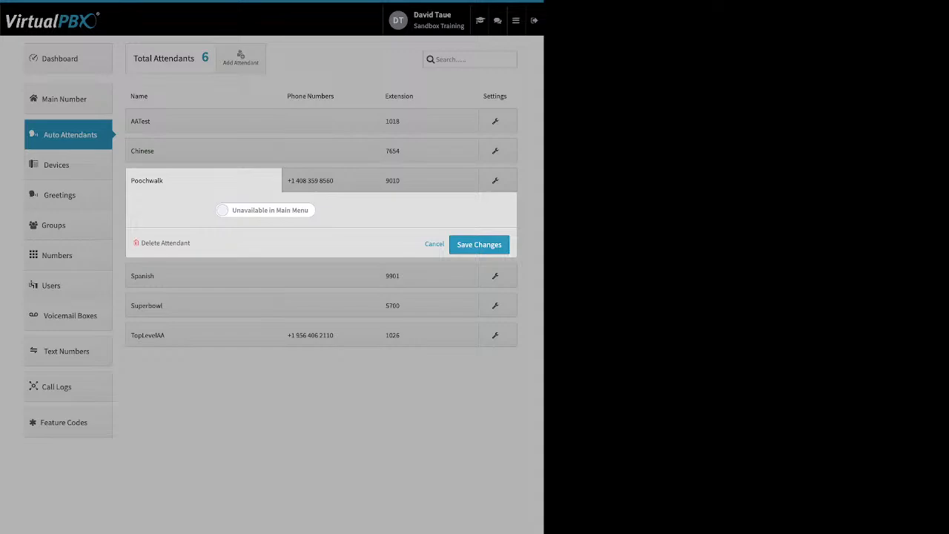
left_click(266, 210)
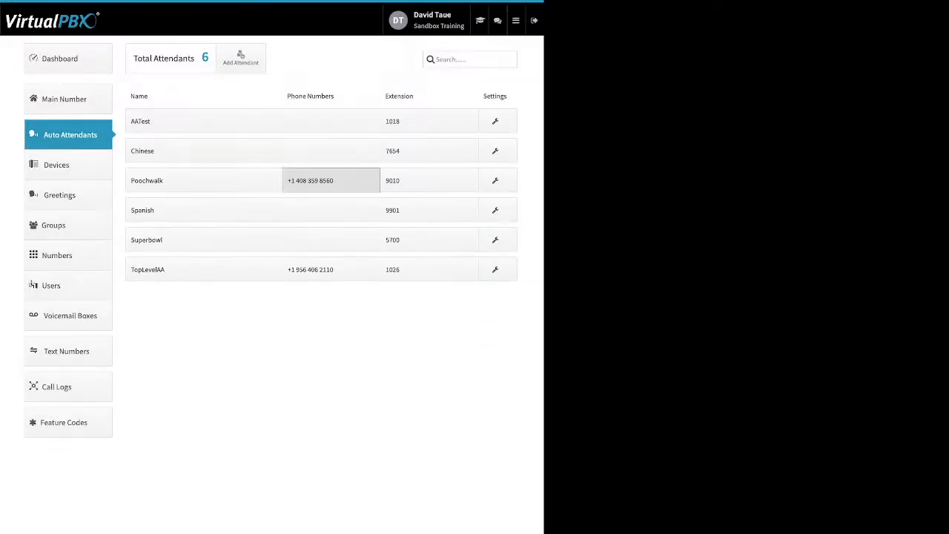
left_click(331, 180)
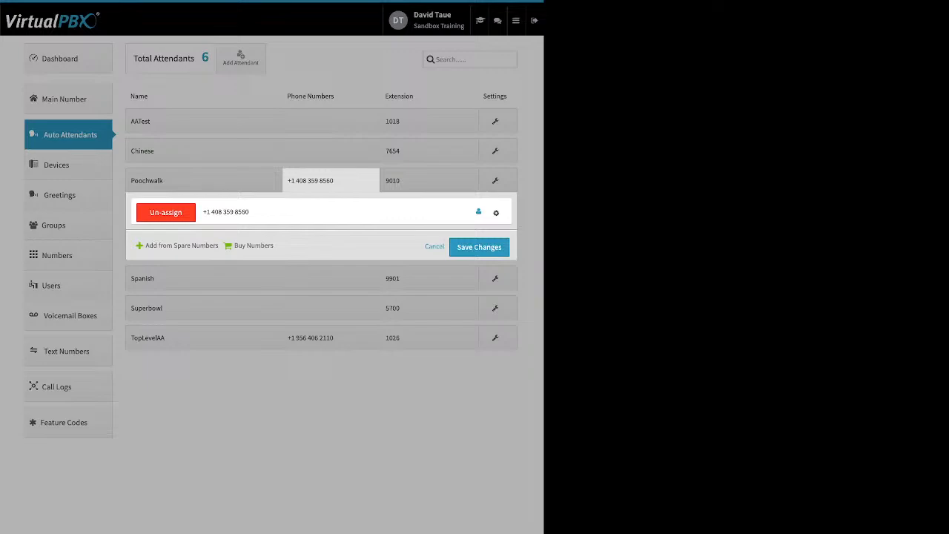
left_click(496, 212)
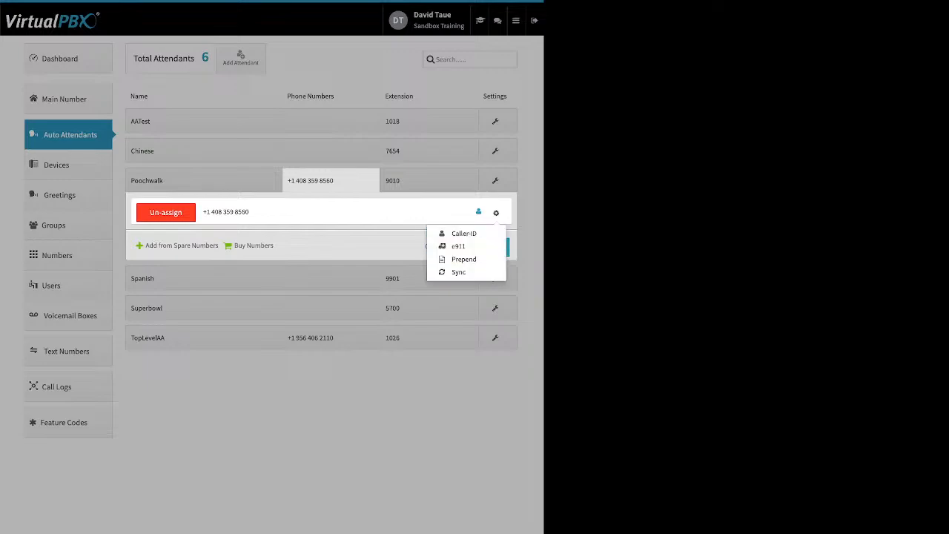
left_click(496, 212)
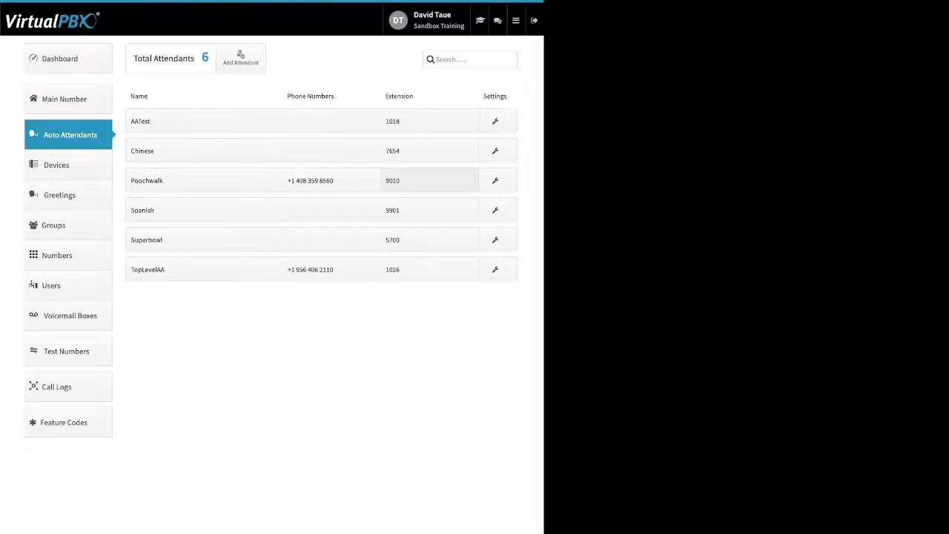
left_click(428, 180)
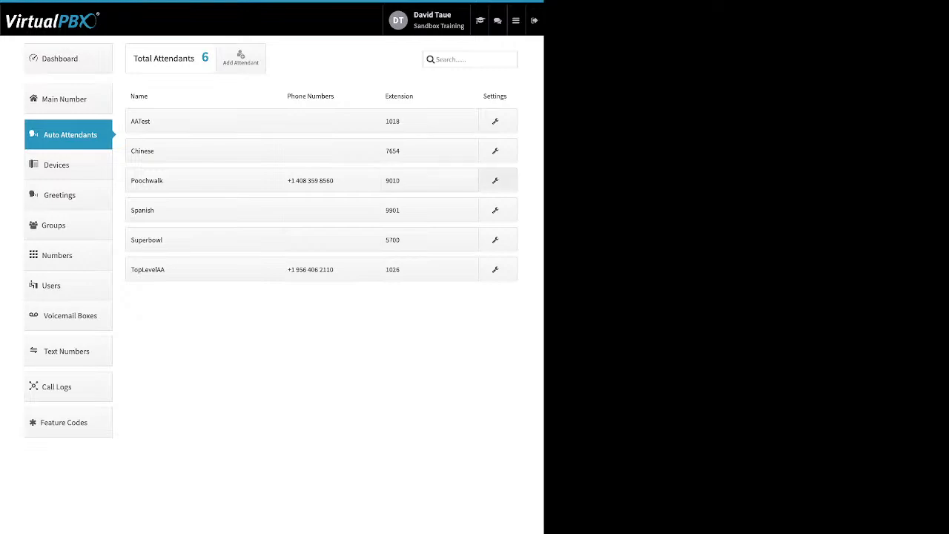
View the Poochwalk attendant's Open Hours, After Hours and Holidays call handling settings, and cancel without saving.
left_click(495, 180)
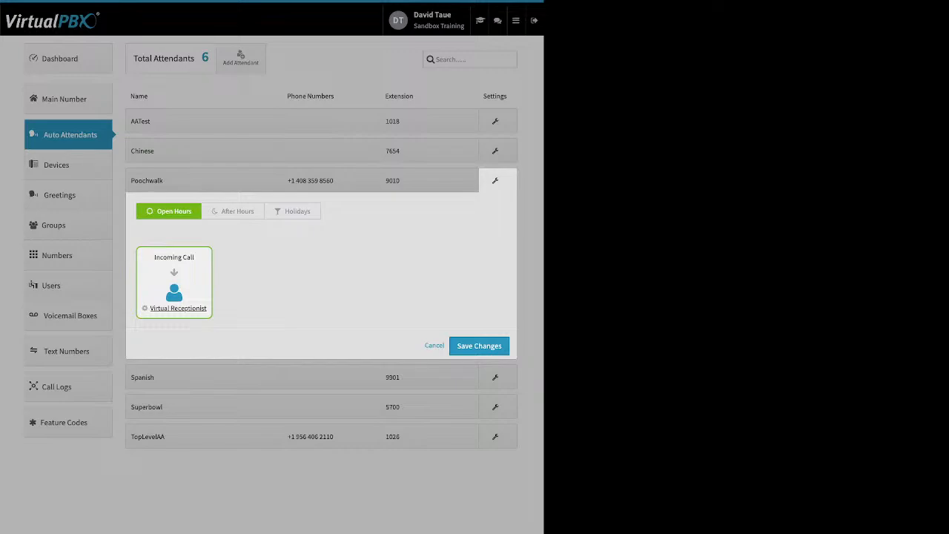
left_click(435, 345)
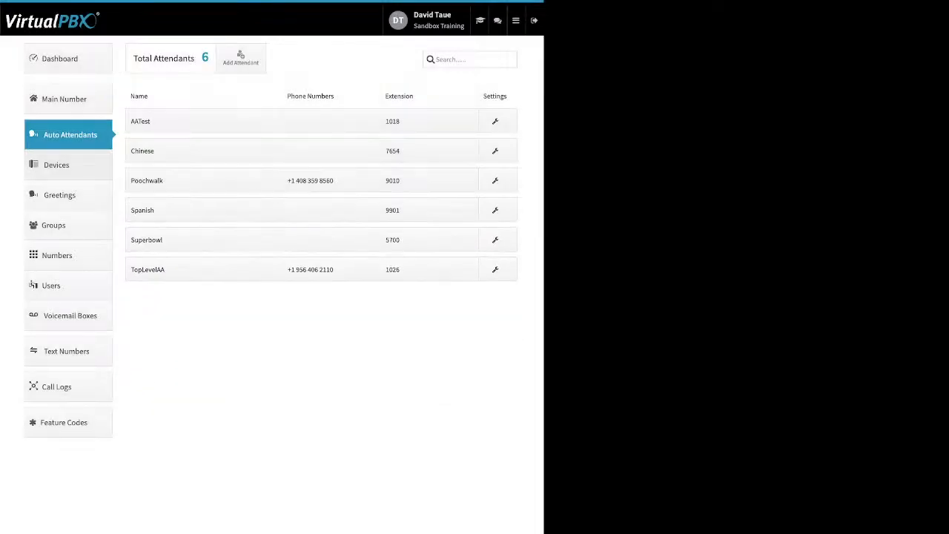
Go to the Devices page and view the basic settings for adding a Soft Phone, closing the form without creating it.
left_click(56, 165)
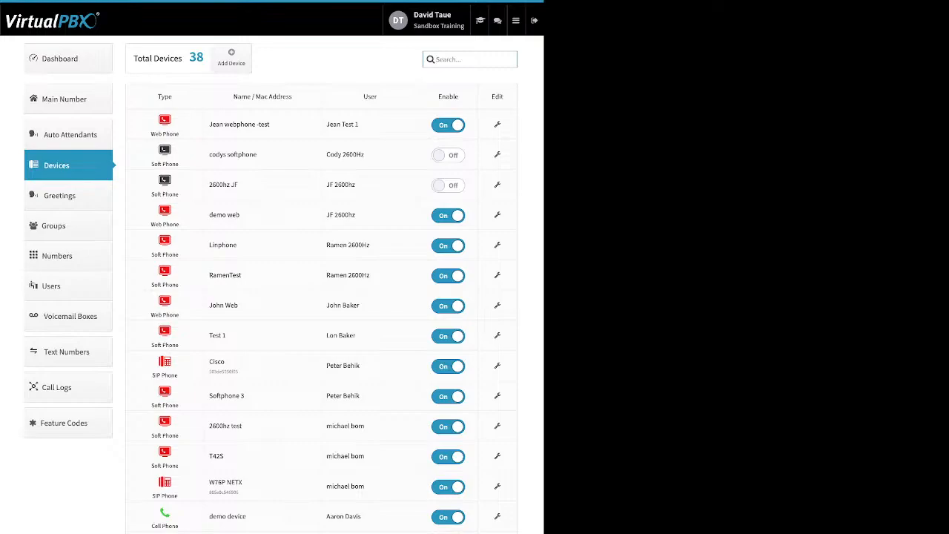
left_click(231, 58)
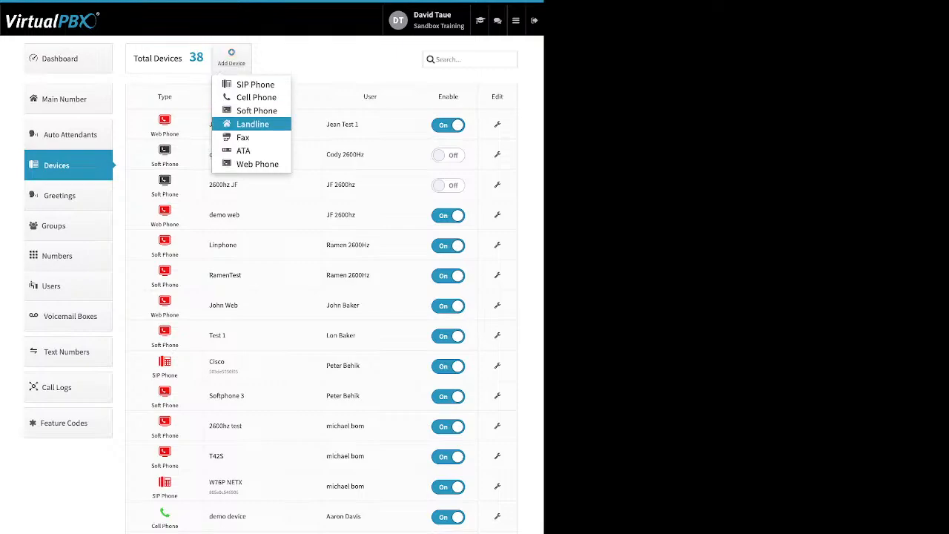
left_click(257, 111)
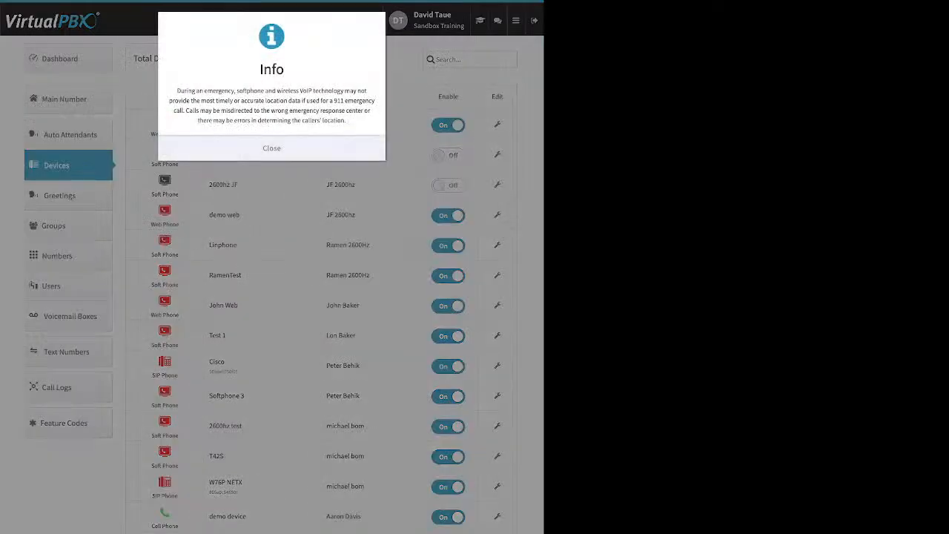
left_click(272, 148)
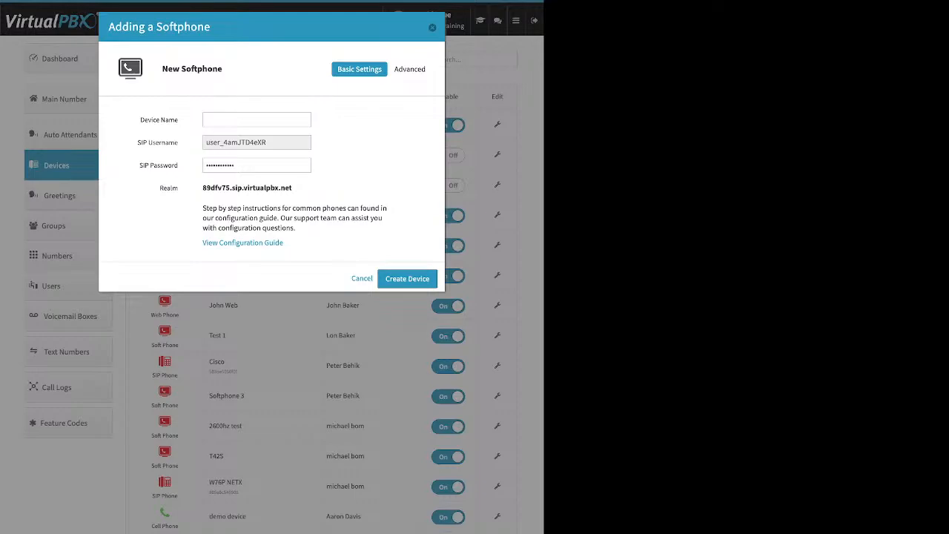
key("Escape")
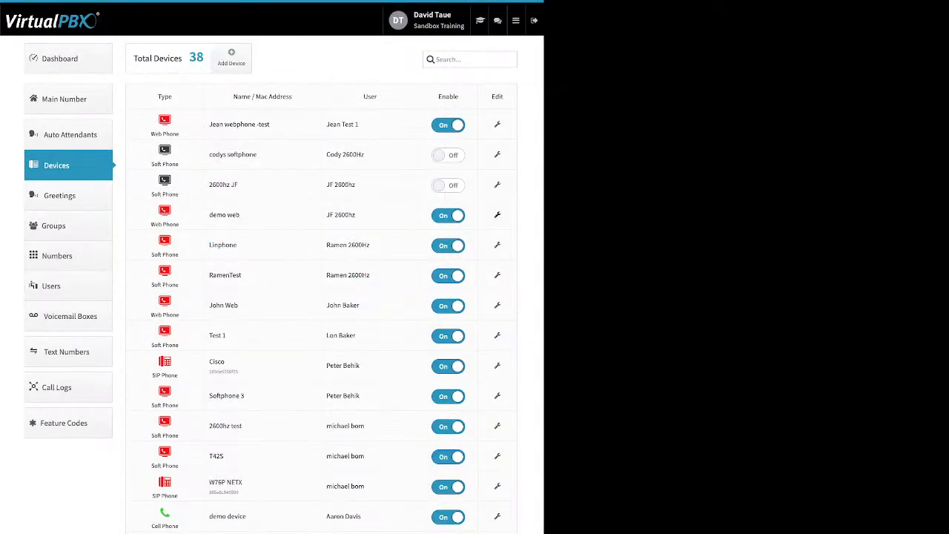
View the advanced Audio codec settings of the demo web webphone, and close them without saving.
left_click(497, 215)
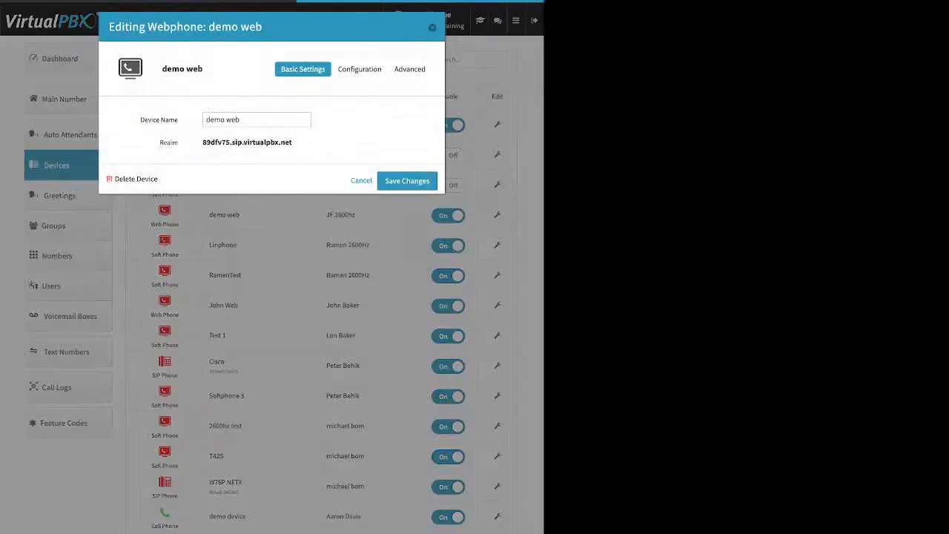
left_click(412, 69)
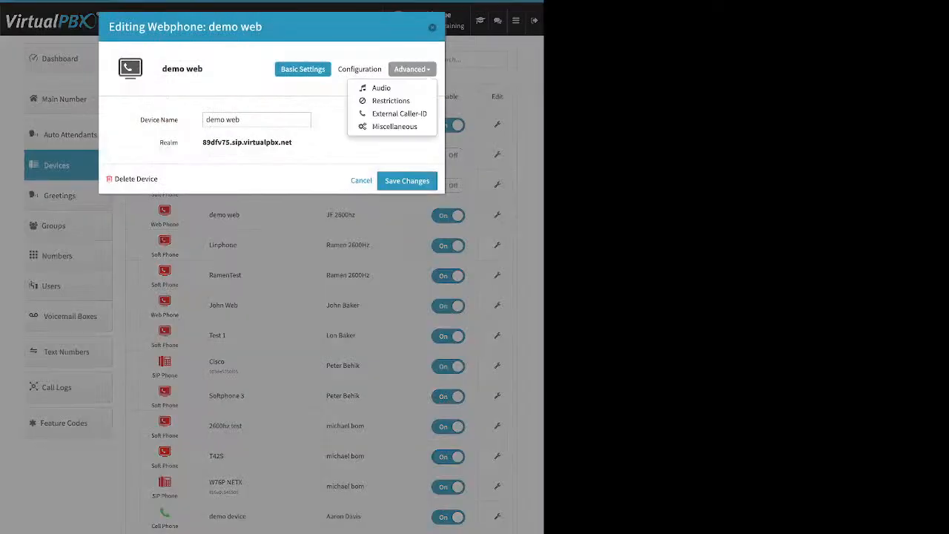
left_click(381, 87)
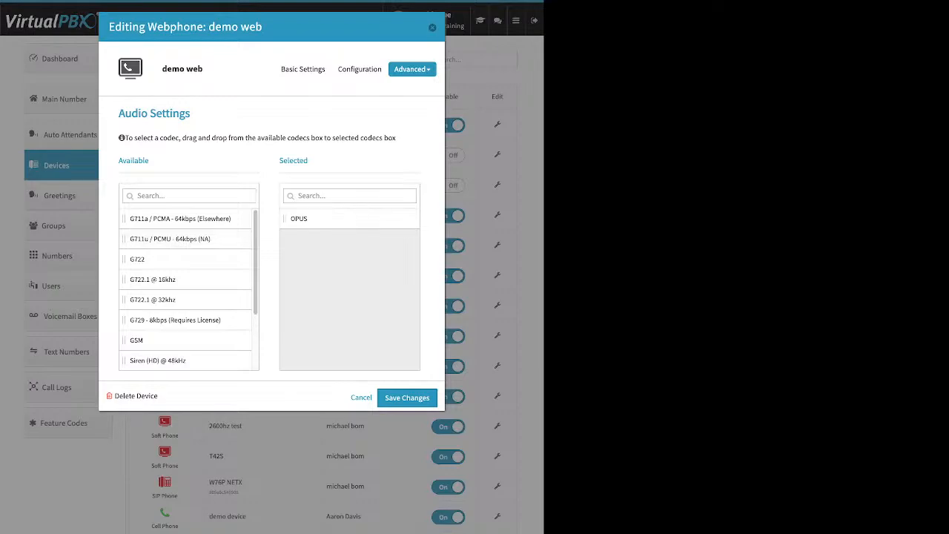
key("Escape")
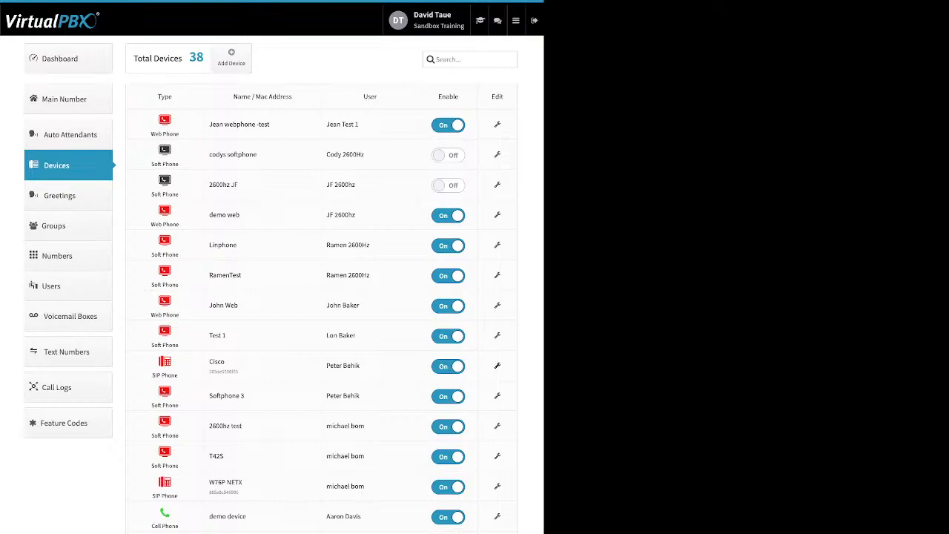
View the Cisco SIP device's advanced options and its Emergency Caller-ID number and address, and close without saving.
left_click(497, 364)
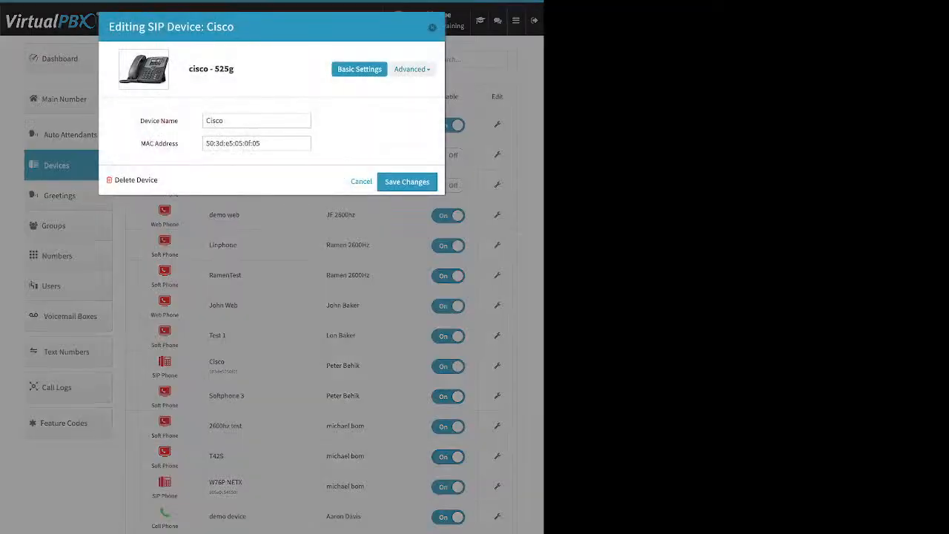
left_click(412, 69)
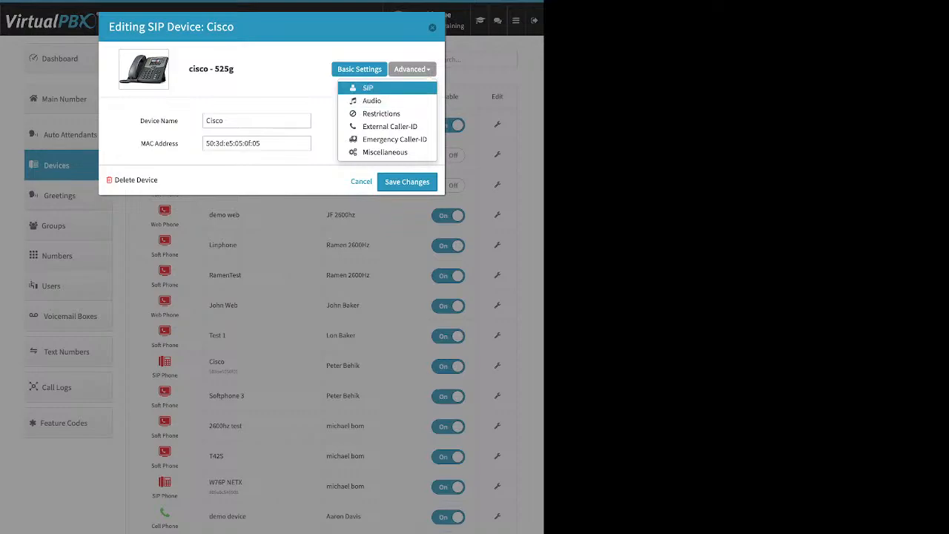
left_click(394, 139)
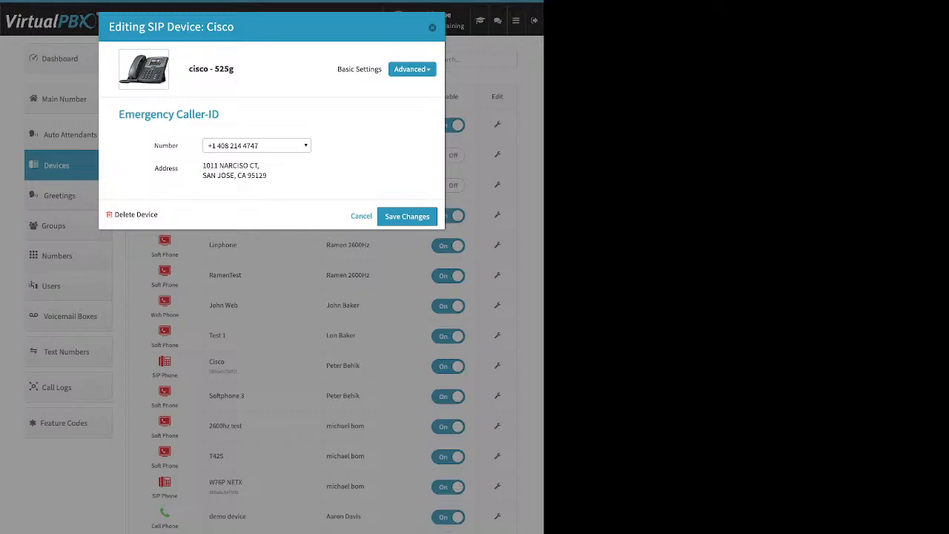
left_click_drag(202, 165, 267, 176)
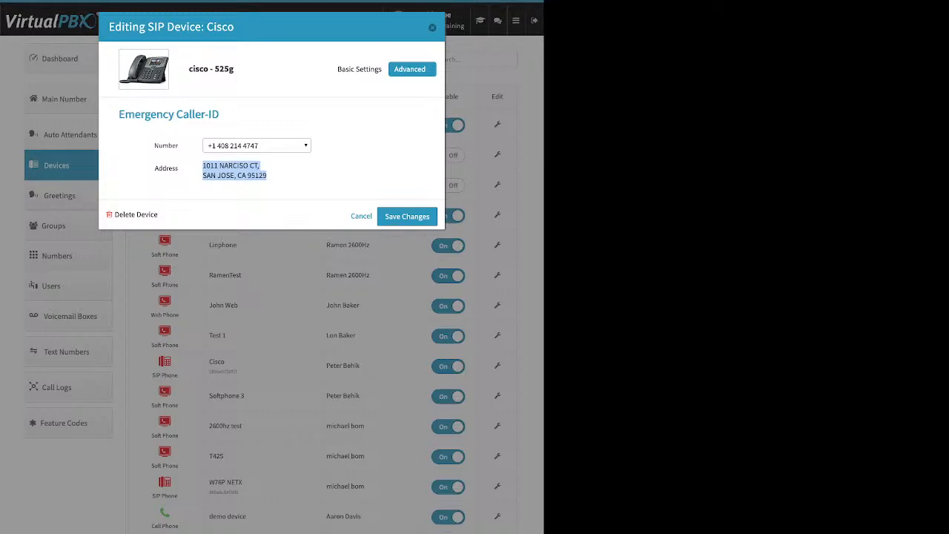
left_click(413, 69)
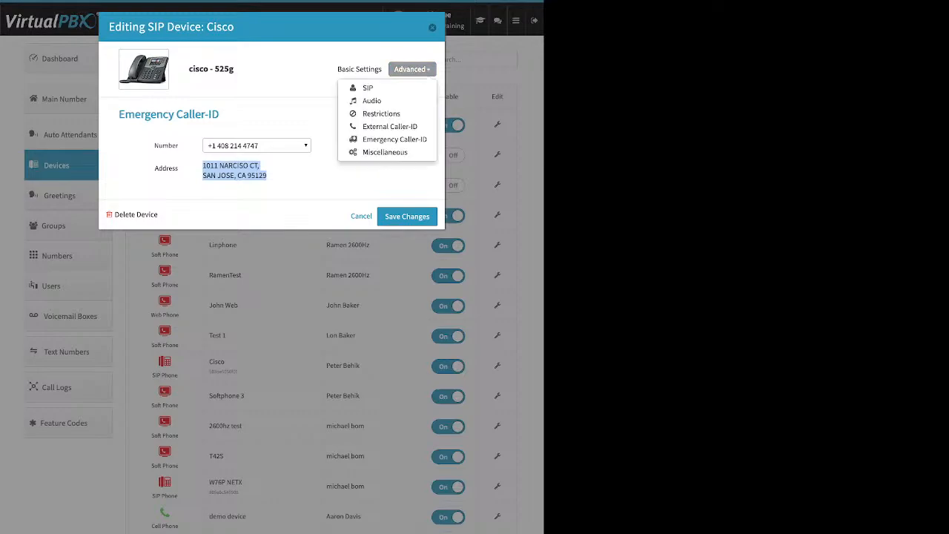
left_click(432, 27)
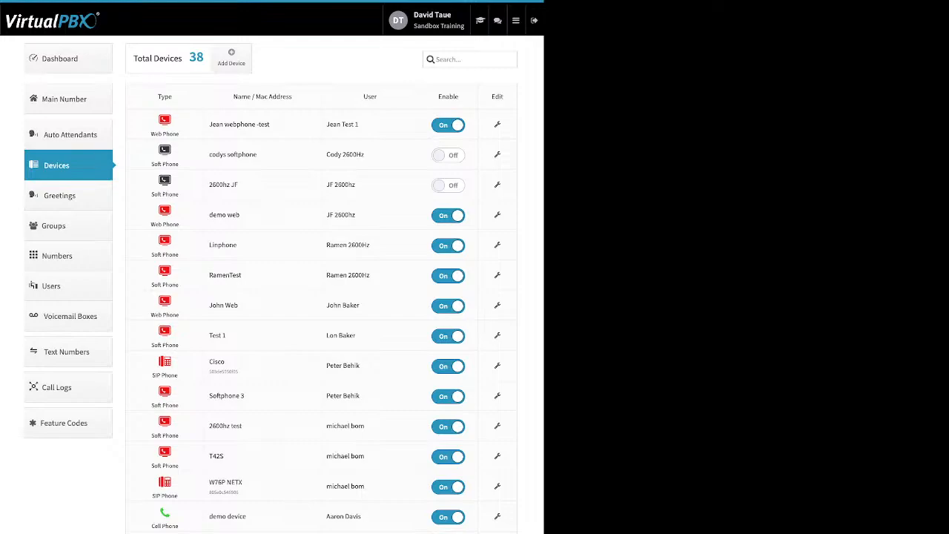
Go to the Greetings page and view the form for adding a greeting, closing it without creating one.
left_click(67, 196)
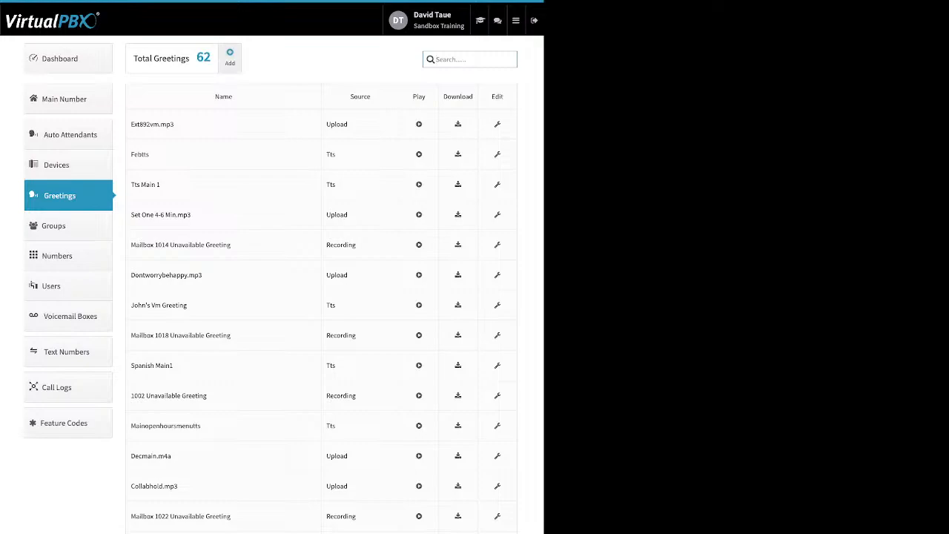
left_click(229, 56)
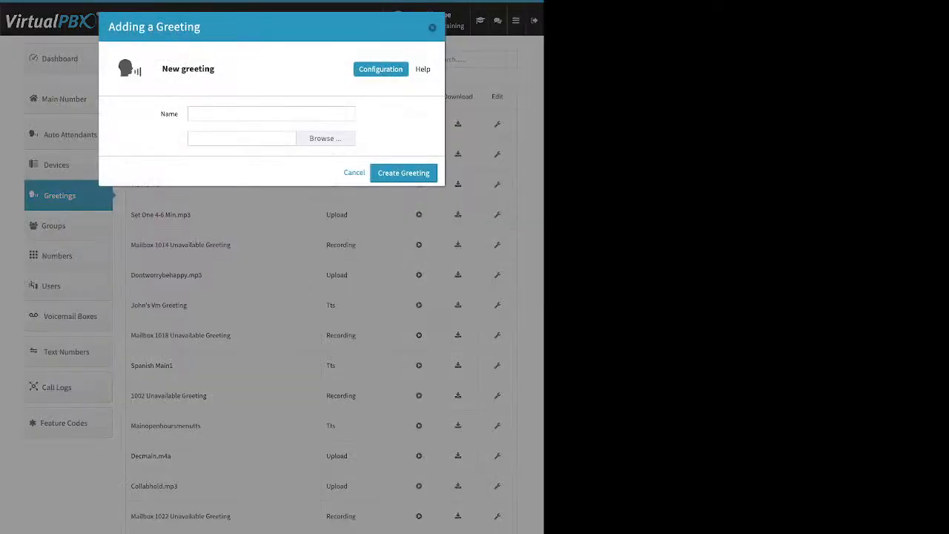
left_click(271, 114)
key("Escape")
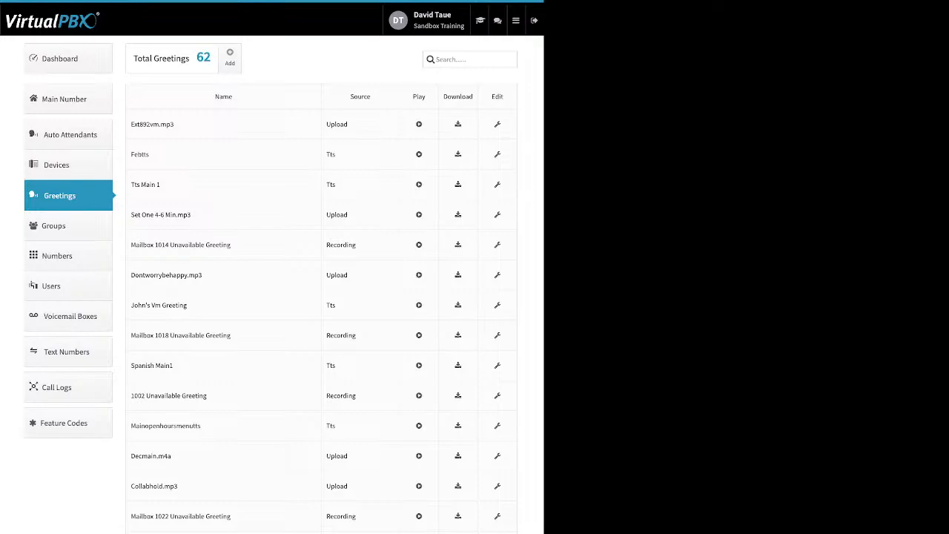
Examine the Upload, Tts and Recording source types in the greetings list.
double_click(337, 125)
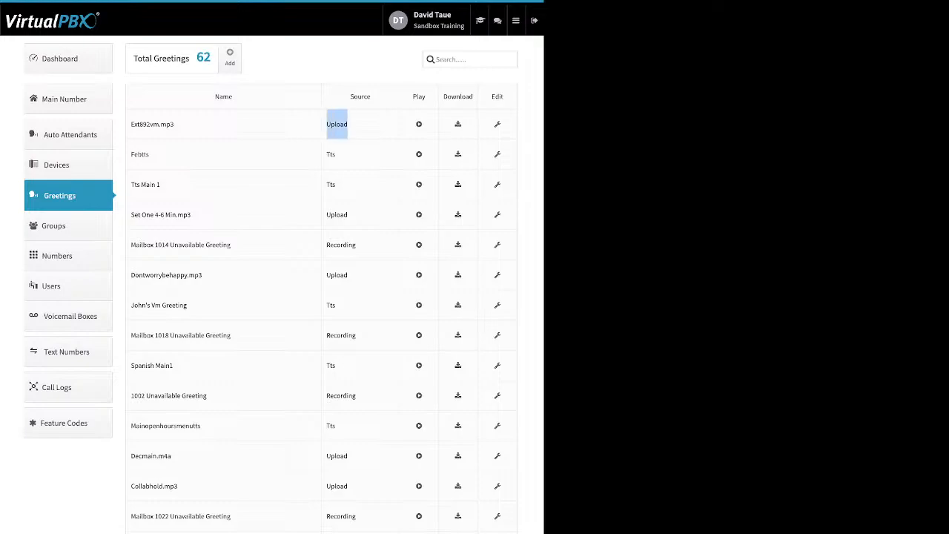
double_click(331, 155)
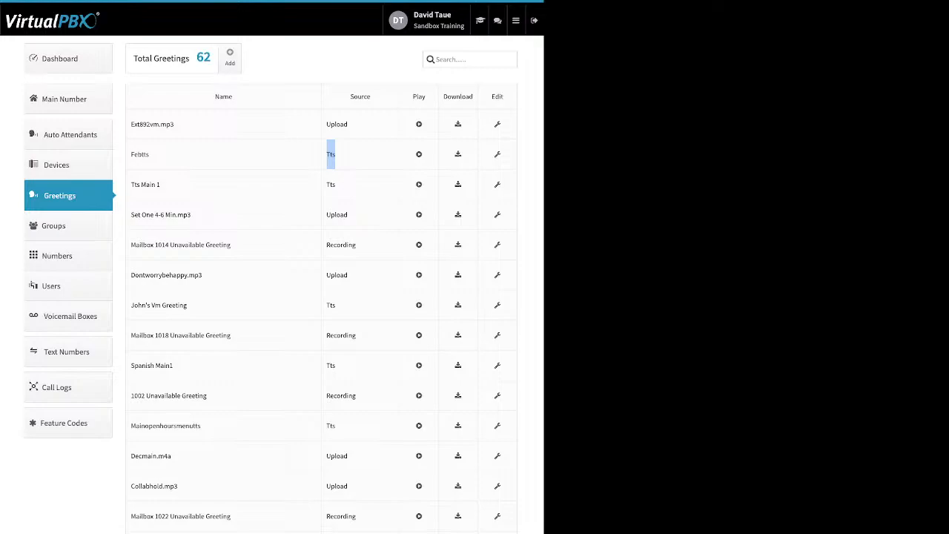
left_click_drag(356, 244, 326, 244)
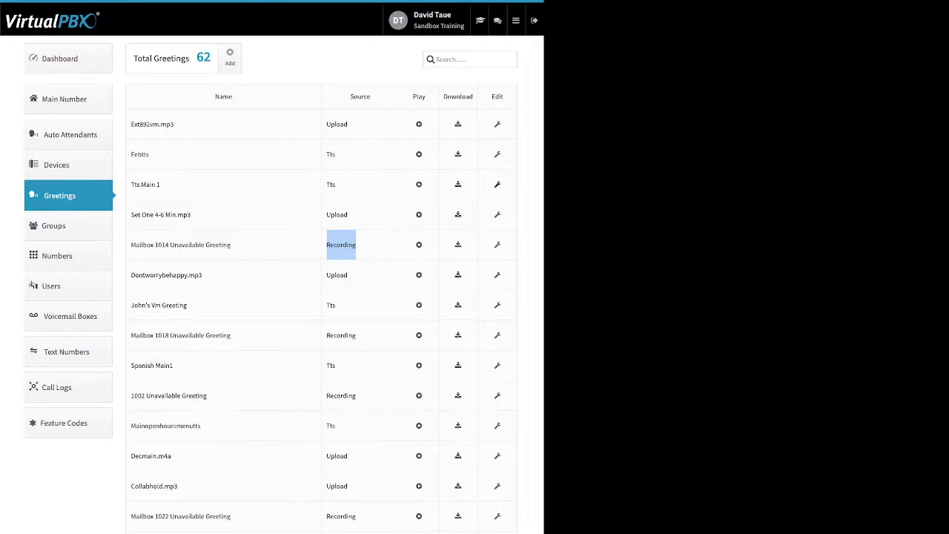
View the name and delete options of the Mailbox 1014 Unavailable Greeting, and close without saving.
left_click(497, 244)
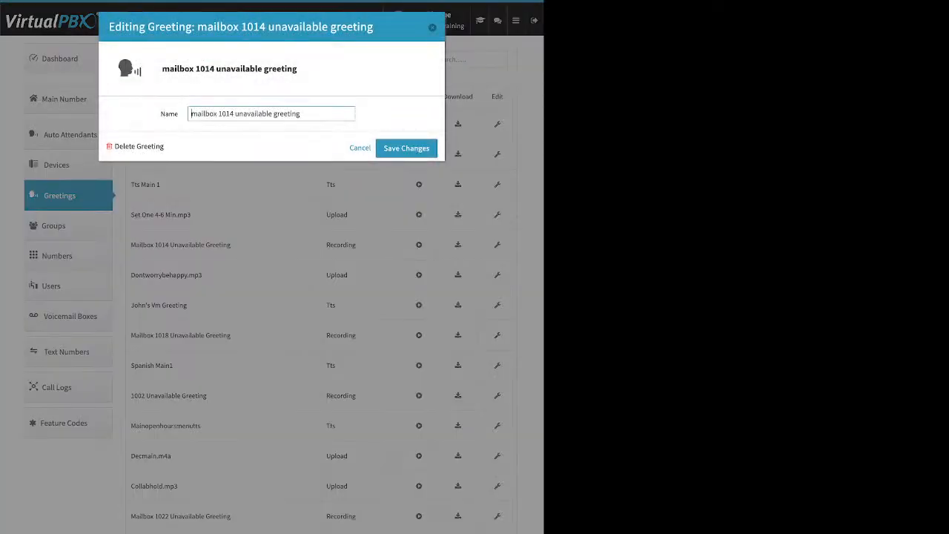
left_click_drag(123, 147, 164, 146)
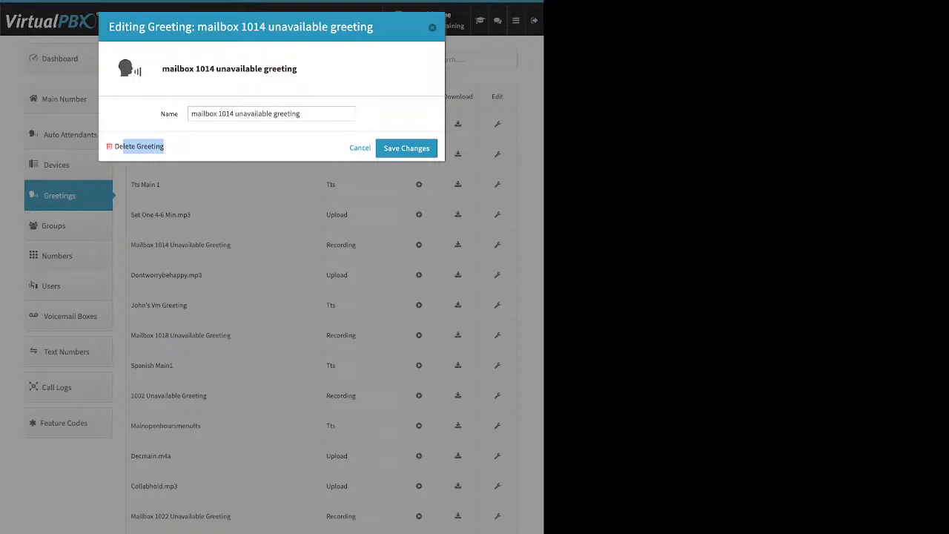
key("Escape")
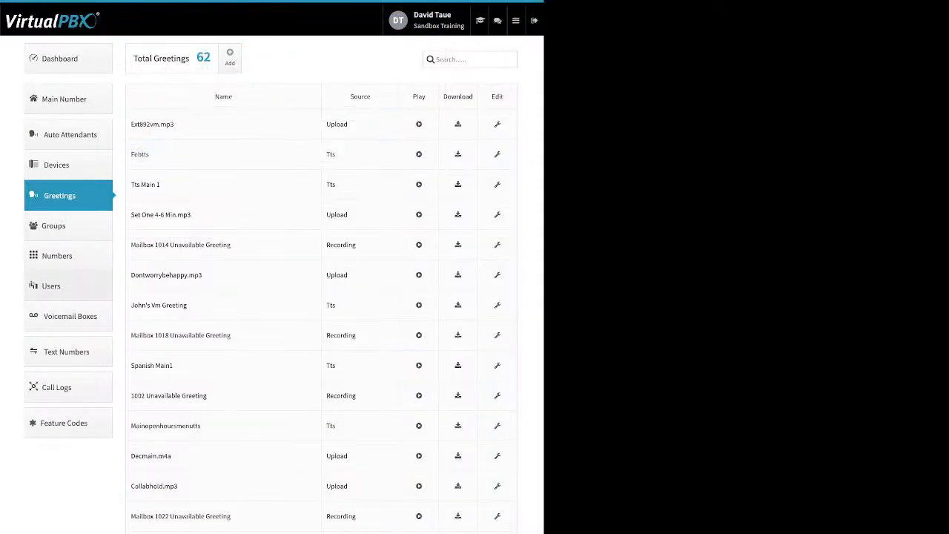
Go to the Numbers page and view the setting options available for the first number in use.
left_click(68, 256)
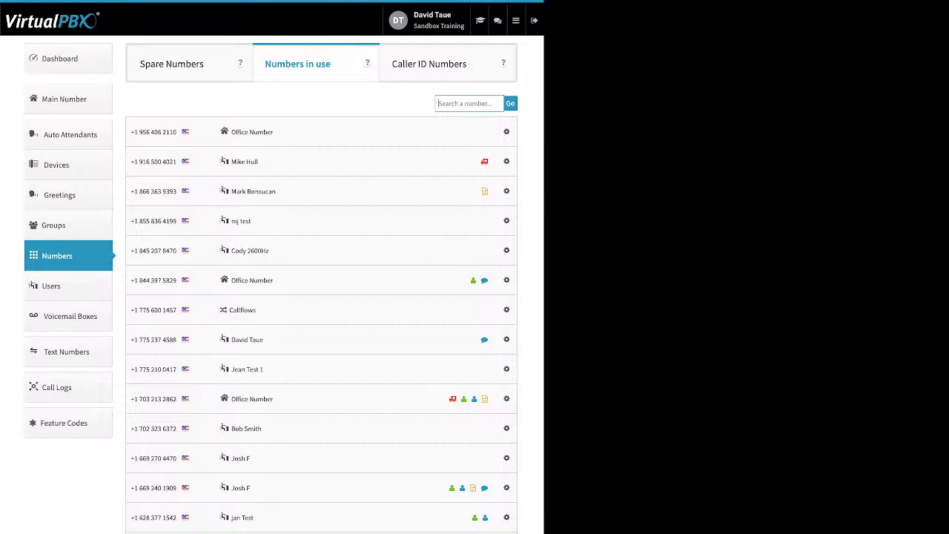
left_click(506, 132)
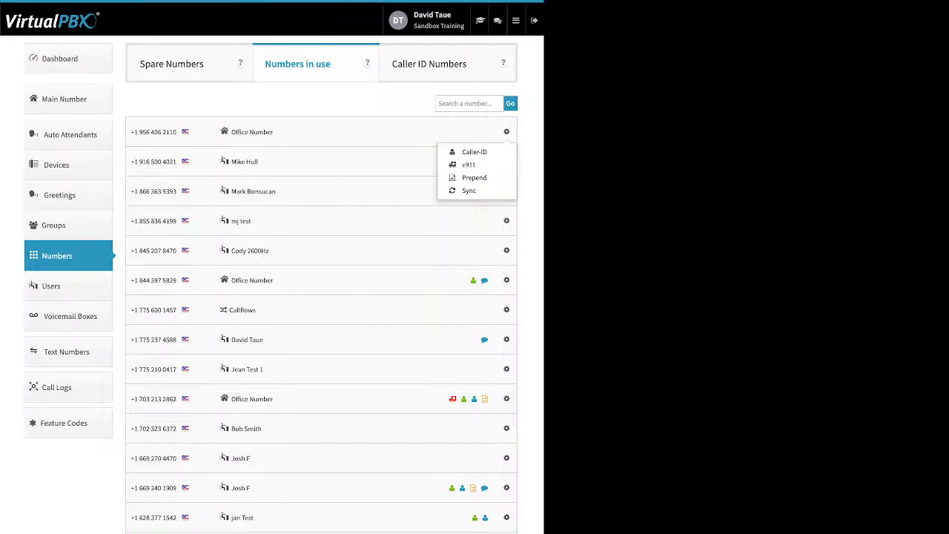
Delete the first and third numbers in the Spare Numbers list and return to the inventory.
left_click(172, 64)
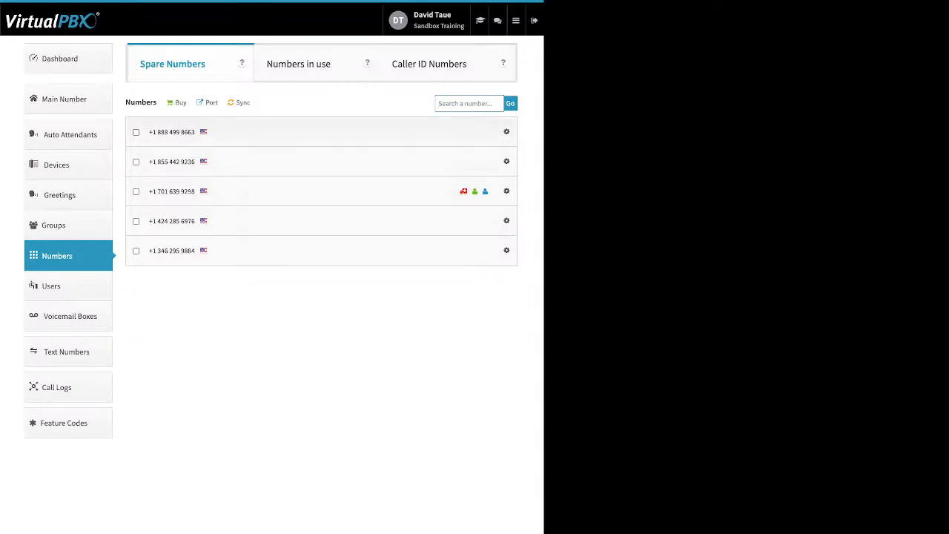
left_click(135, 162)
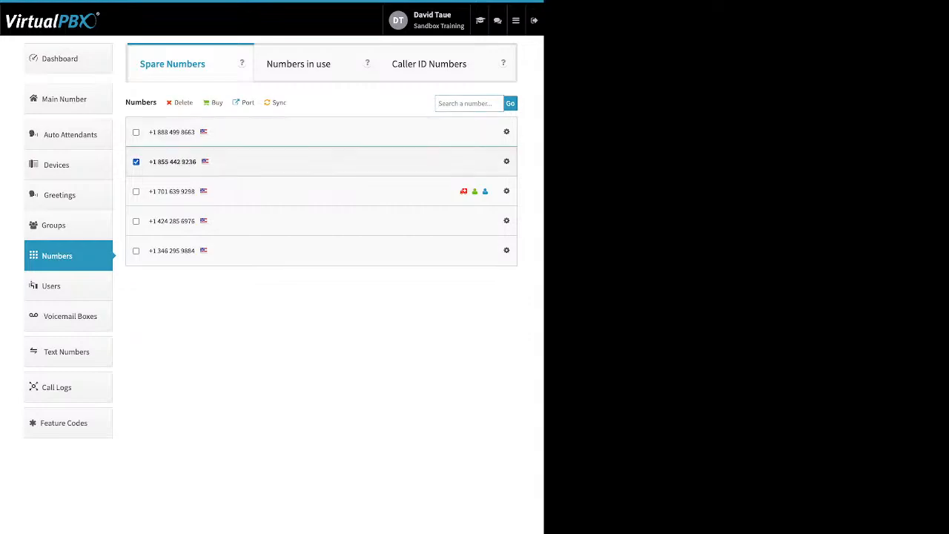
left_click(135, 162)
left_click(136, 132)
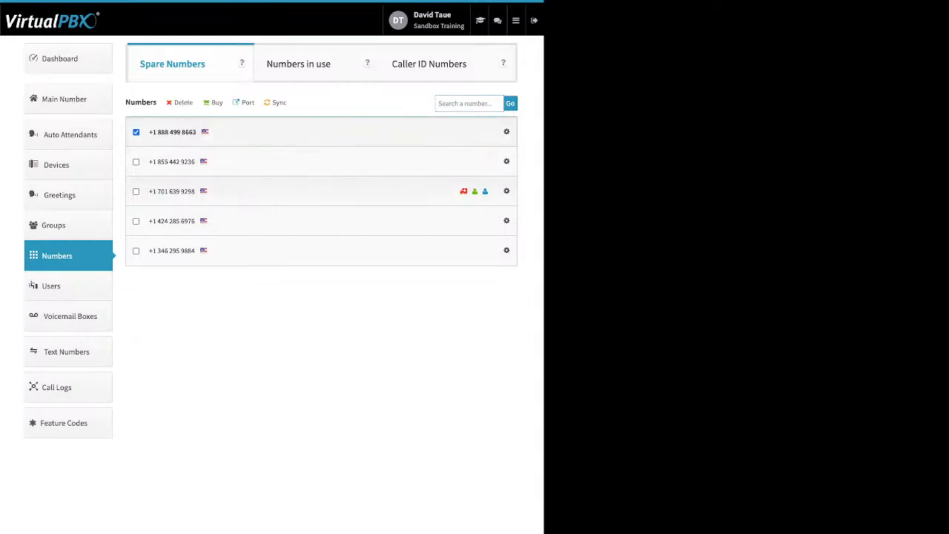
left_click(135, 192)
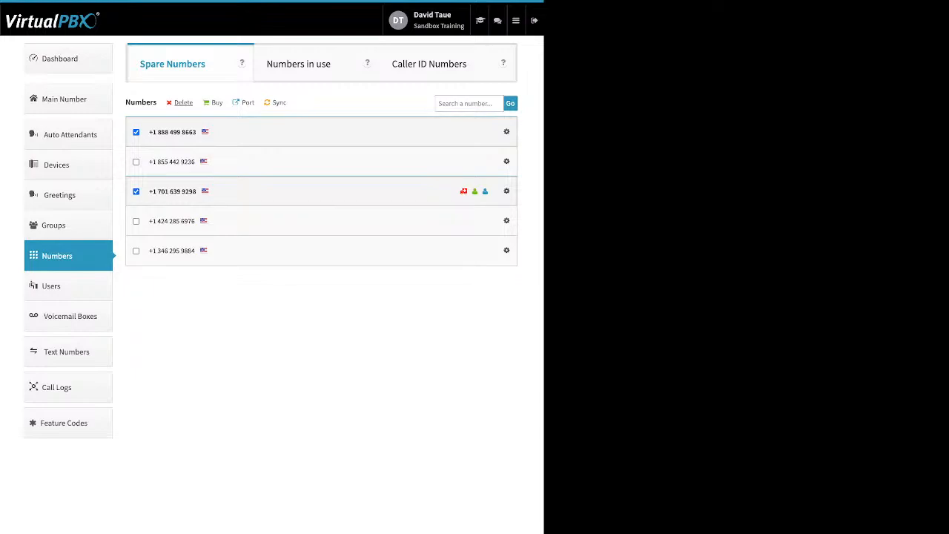
left_click(183, 103)
left_click(361, 175)
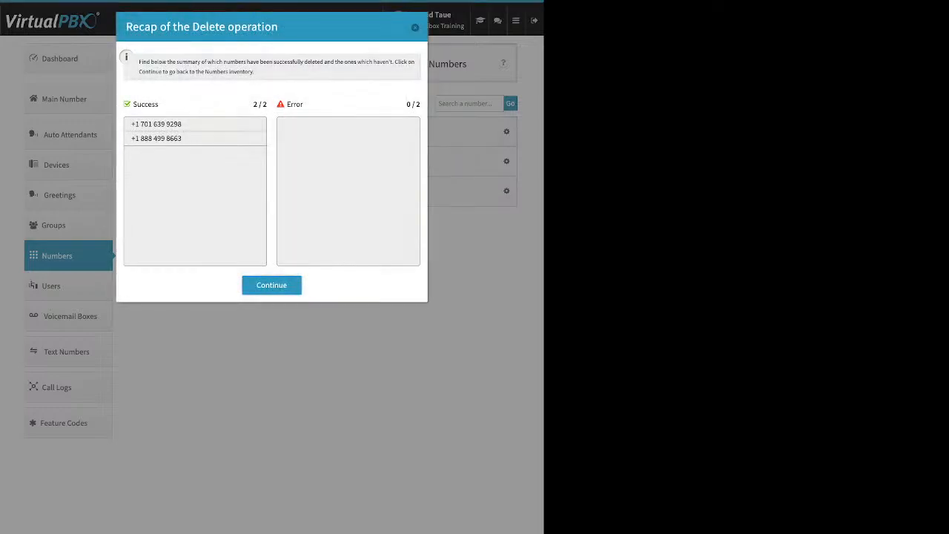
left_click(272, 286)
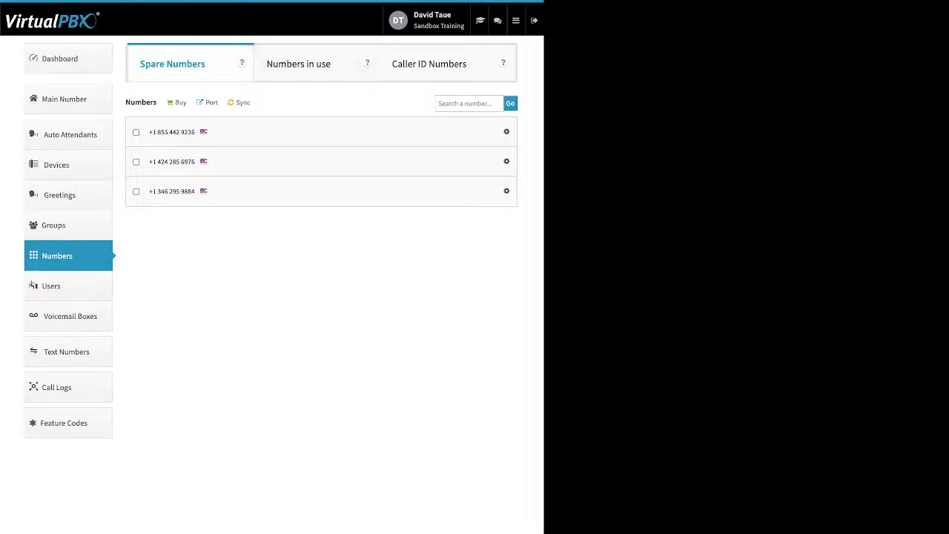
View the number purchase options, and start a port request named test for U.S. Local Numbers, continuing to the bill upload page.
left_click(181, 104)
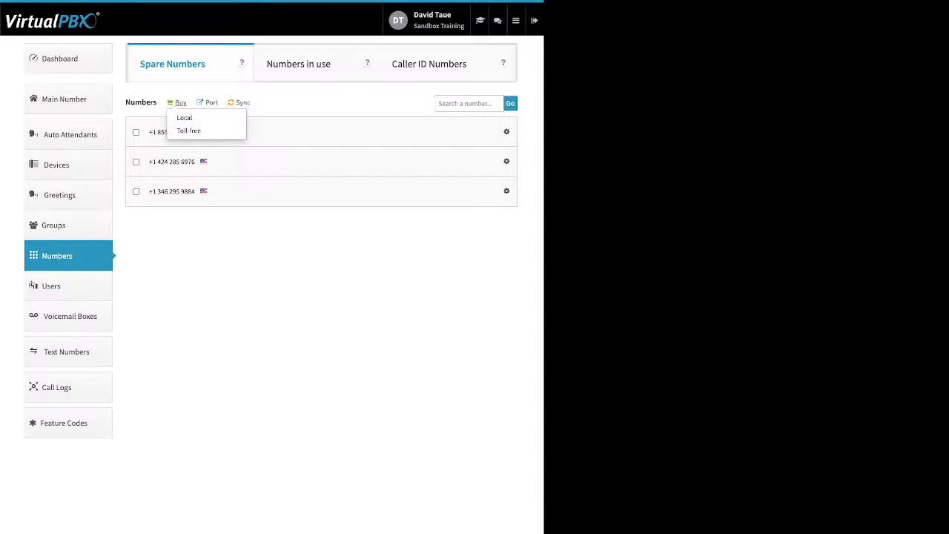
left_click(212, 103)
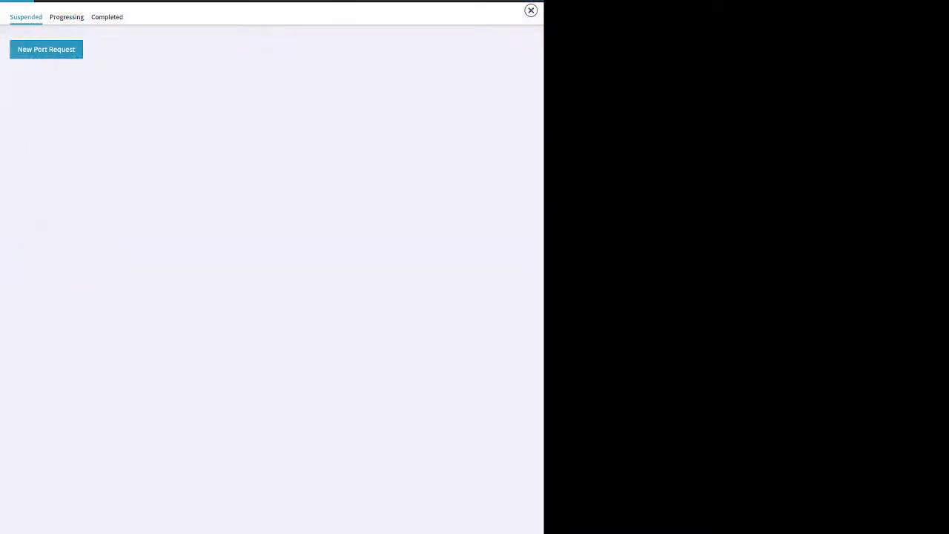
left_click(271, 191)
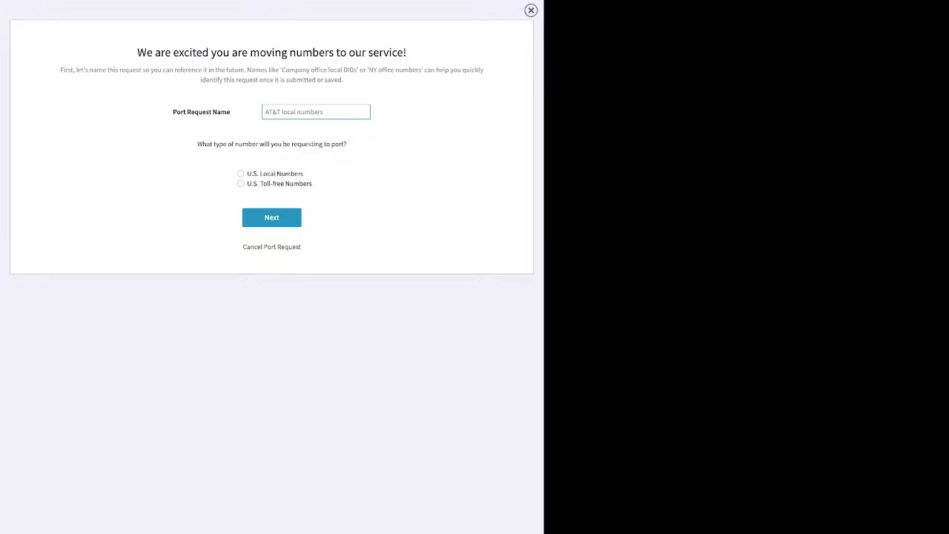
type("test")
left_click(241, 173)
left_click(272, 218)
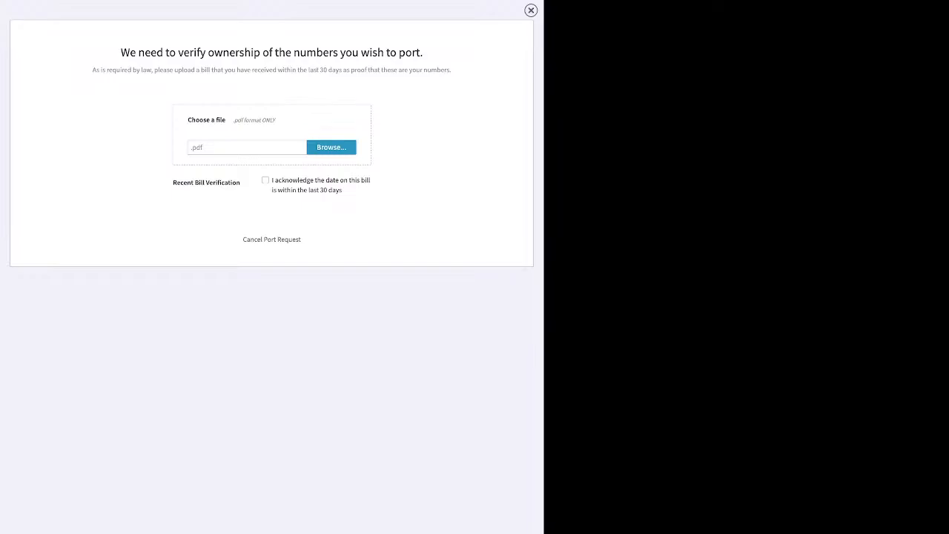
Cancel the port request, go to the Voicemail Boxes list and view the user assigned to box 1000.
left_click(271, 238)
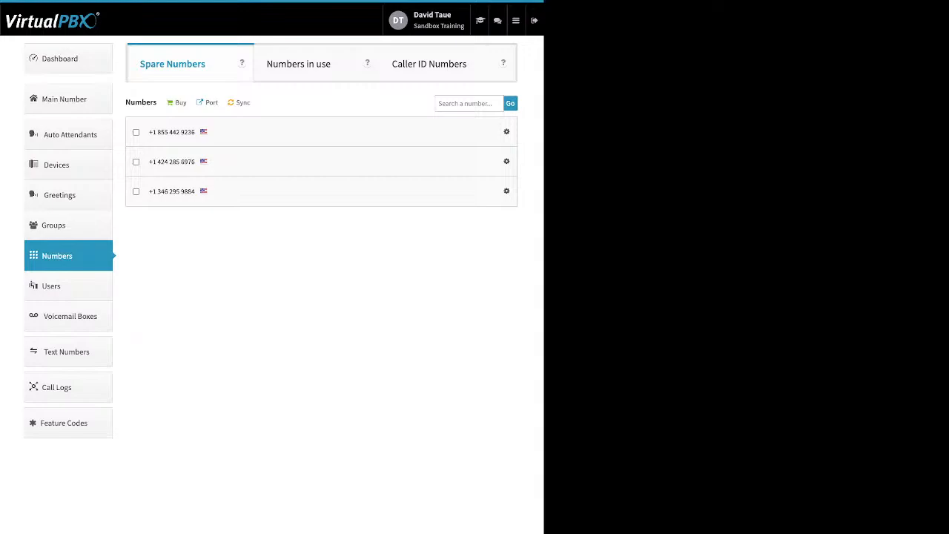
left_click(70, 316)
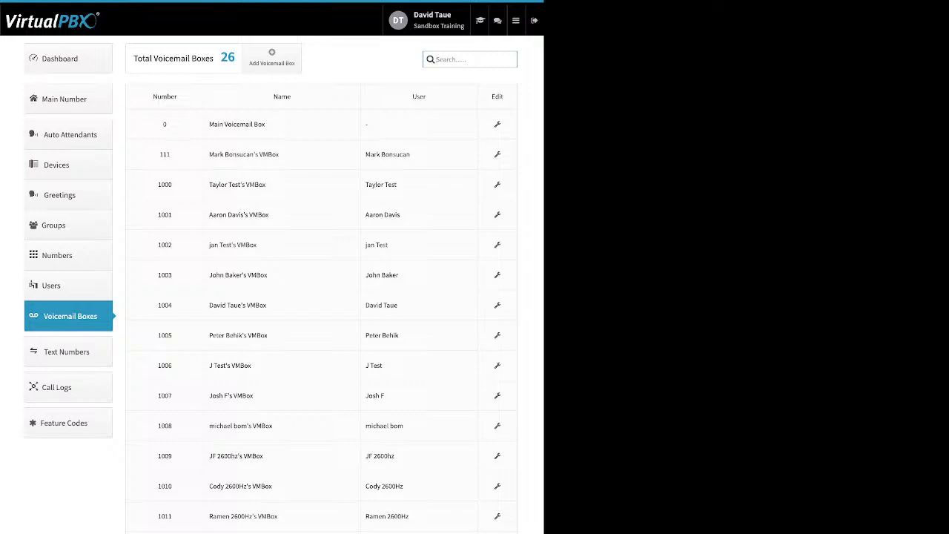
left_click_drag(365, 185, 396, 184)
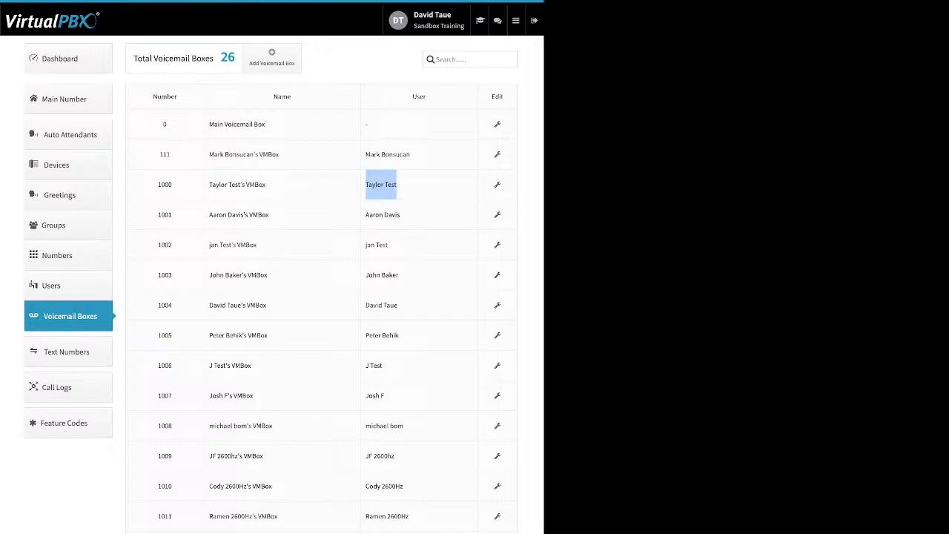
View the Name, Voicemail Number and PIN Number fields for adding a voicemail box, and close without creating one.
left_click(271, 57)
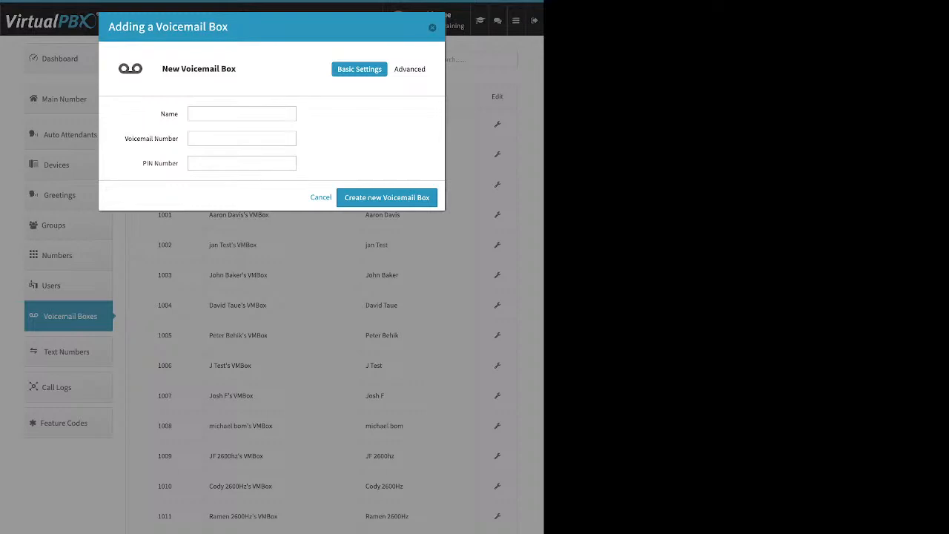
double_click(169, 115)
left_click_drag(132, 139, 172, 163)
key("Escape")
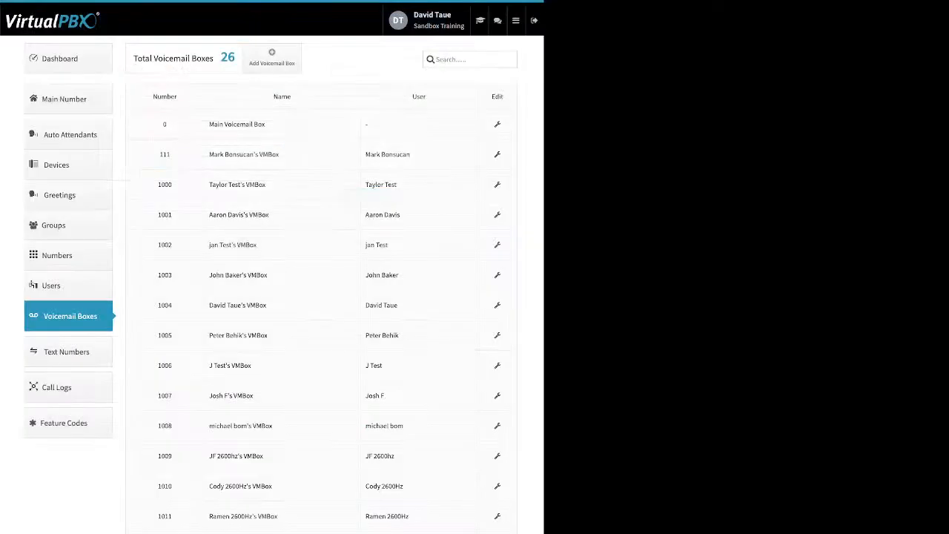
Open voicemail box 111 for editing and view its Greeting Media settings, including the Media upload option and the Temporary greeting.
left_click(497, 155)
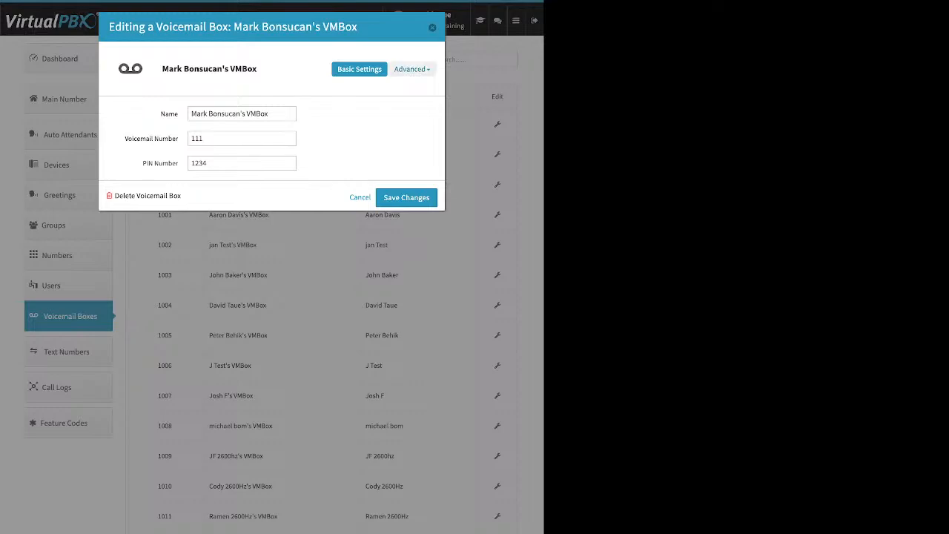
left_click(411, 69)
left_click(415, 111)
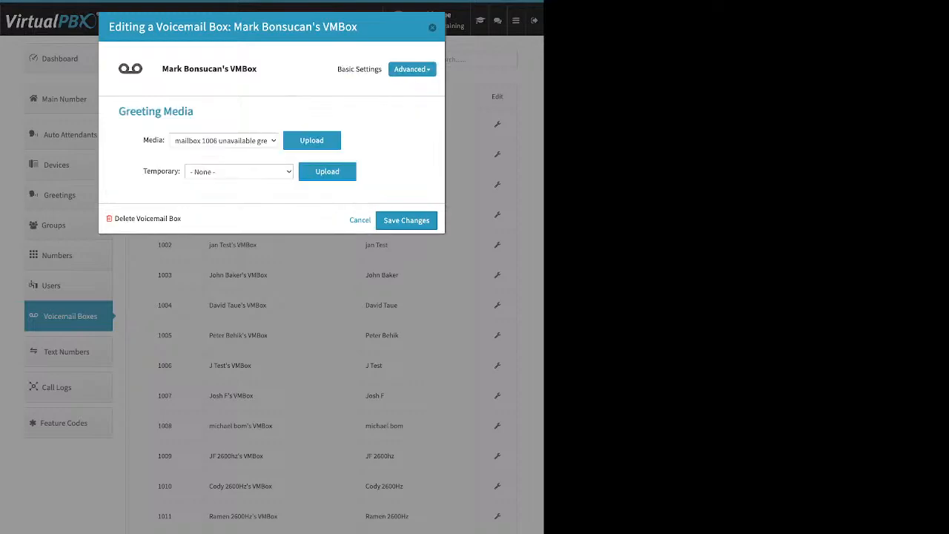
double_click(153, 140)
left_click(312, 141)
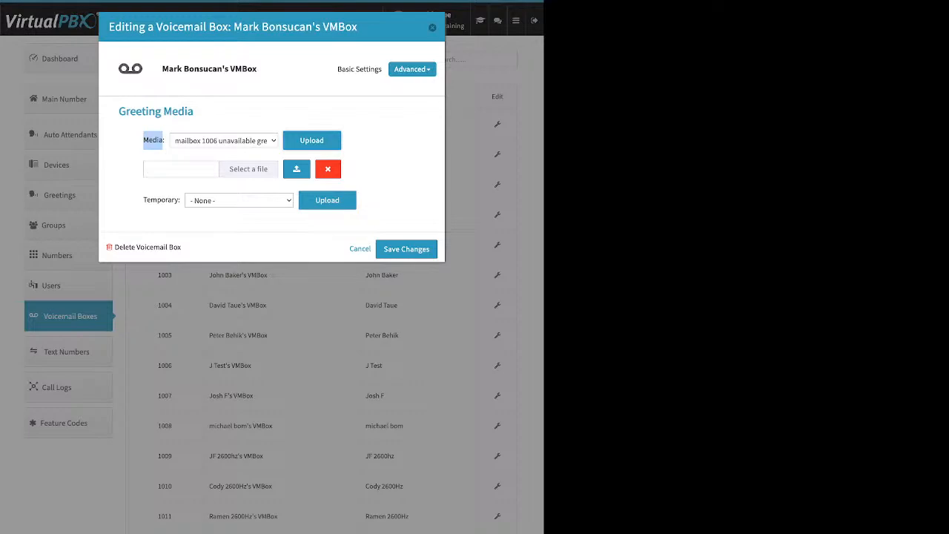
left_click(328, 169)
left_click(389, 163)
left_click_drag(143, 171, 178, 171)
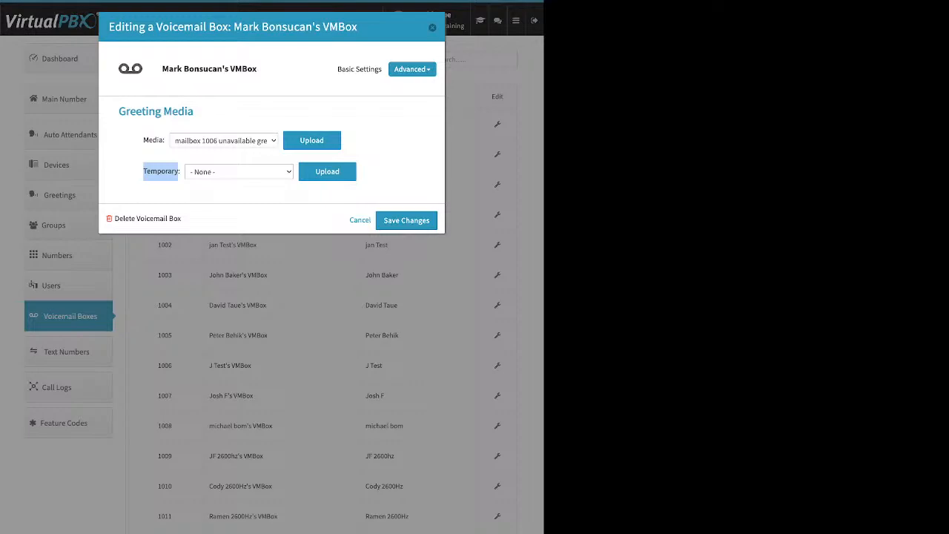
View the Recipients settings of voicemail box 111 and its new recipient entry field, cancelling without adding anyone.
left_click(412, 69)
left_click(395, 101)
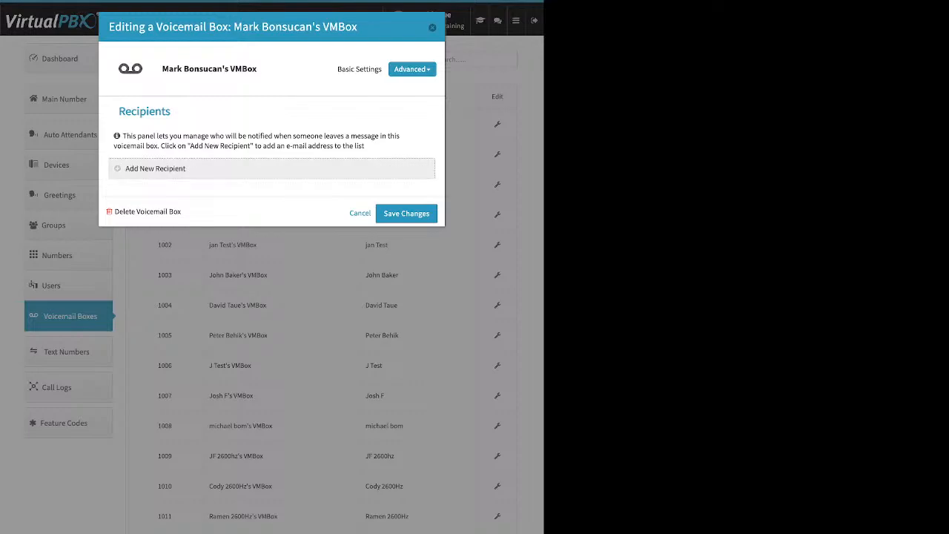
left_click(155, 169)
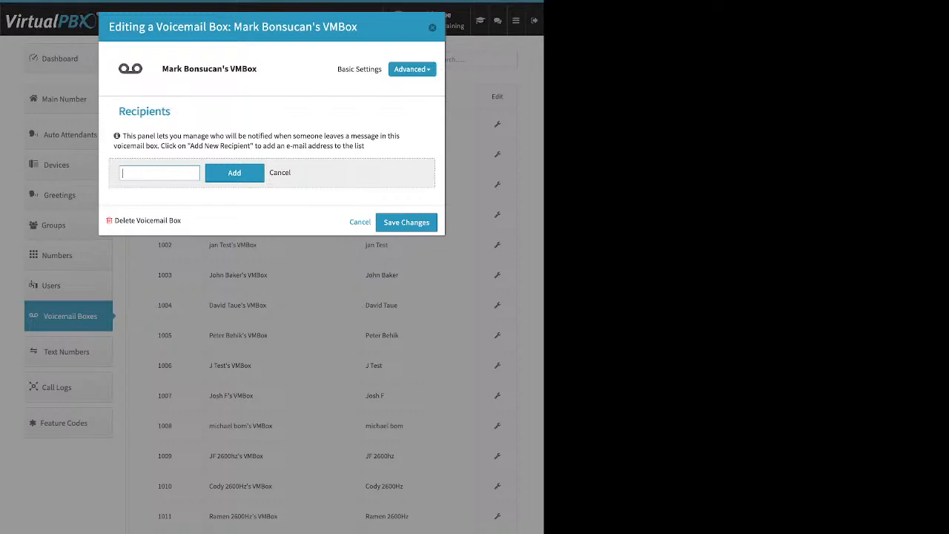
left_click(280, 172)
View the advanced Options of voicemail box 111, including Already Setup, Delete after Notification and Attach messages to e-mail, and close without saving.
left_click(412, 69)
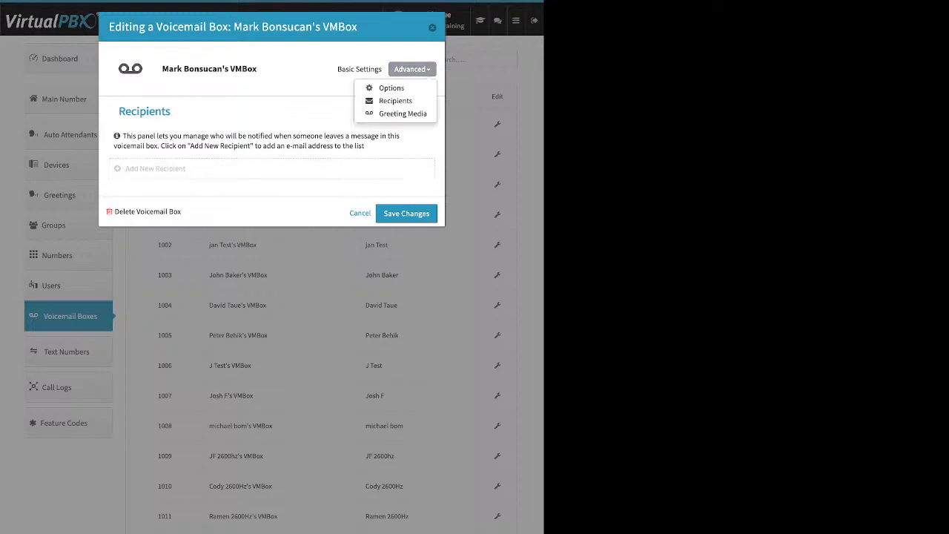
left_click(404, 87)
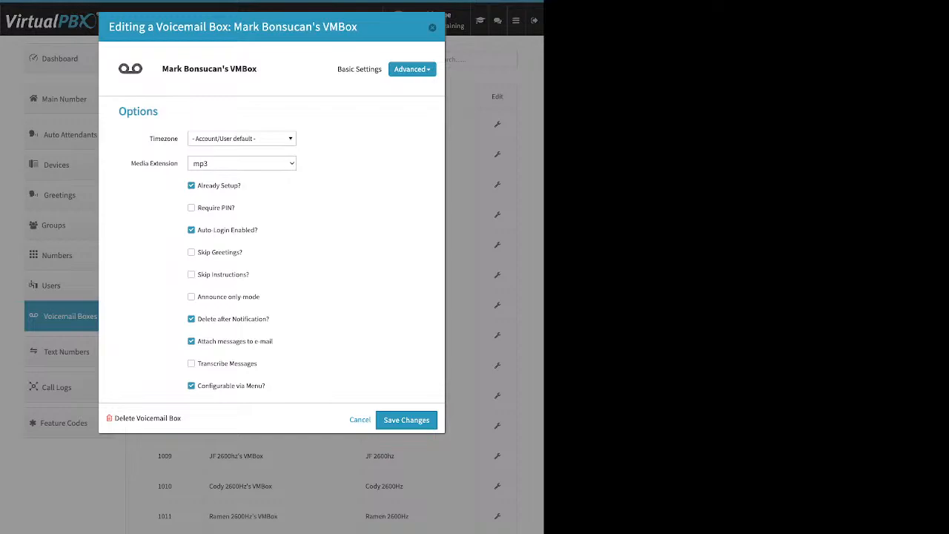
left_click_drag(242, 186, 197, 186)
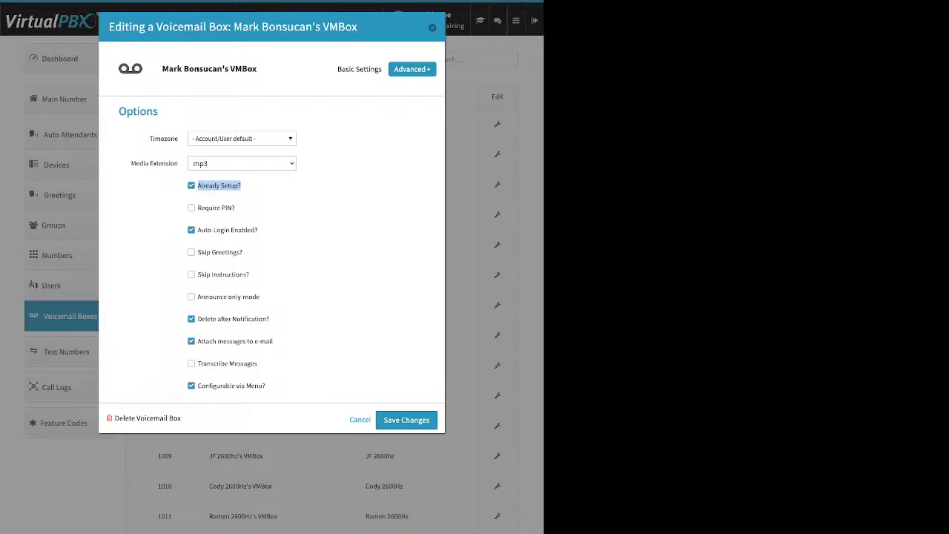
left_click_drag(275, 341, 197, 319)
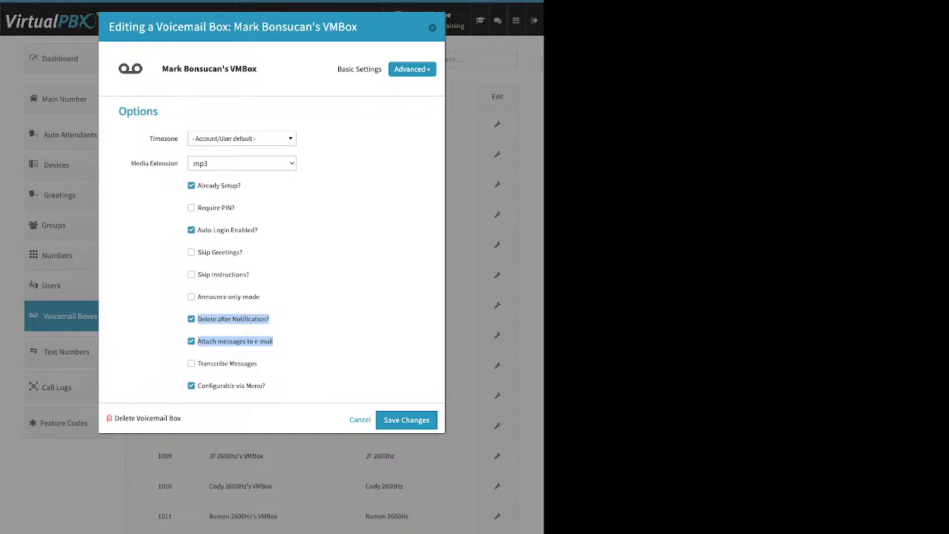
key("Escape")
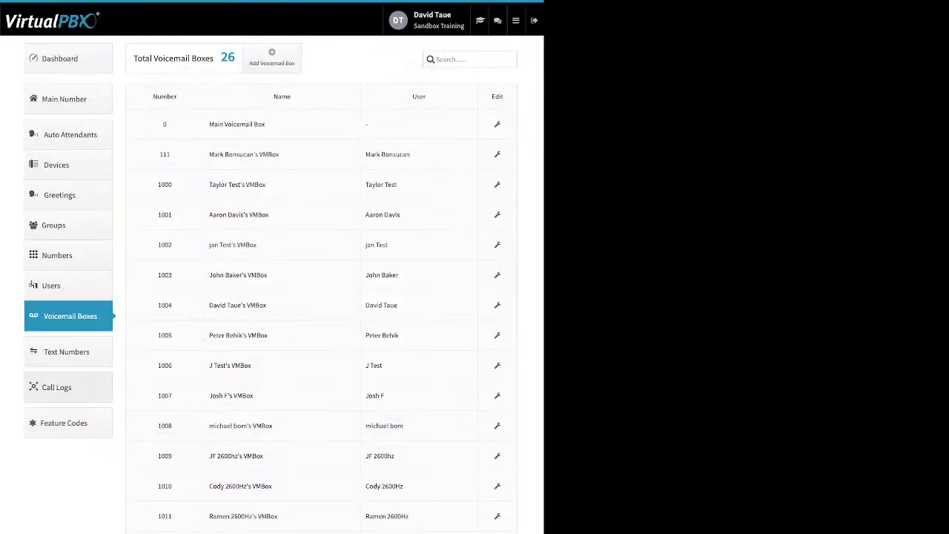
Go to the Call Logs and show the calls for this week and for this month.
left_click(68, 386)
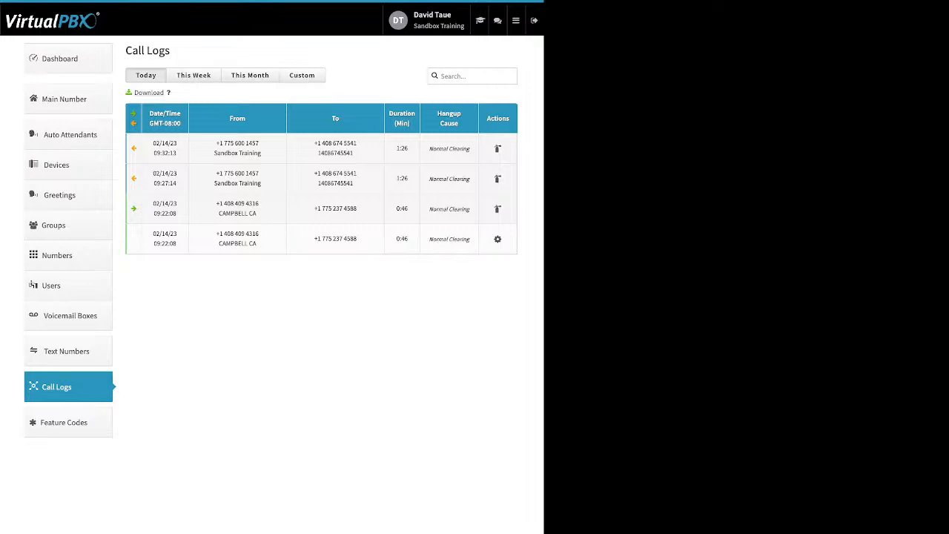
left_click(194, 75)
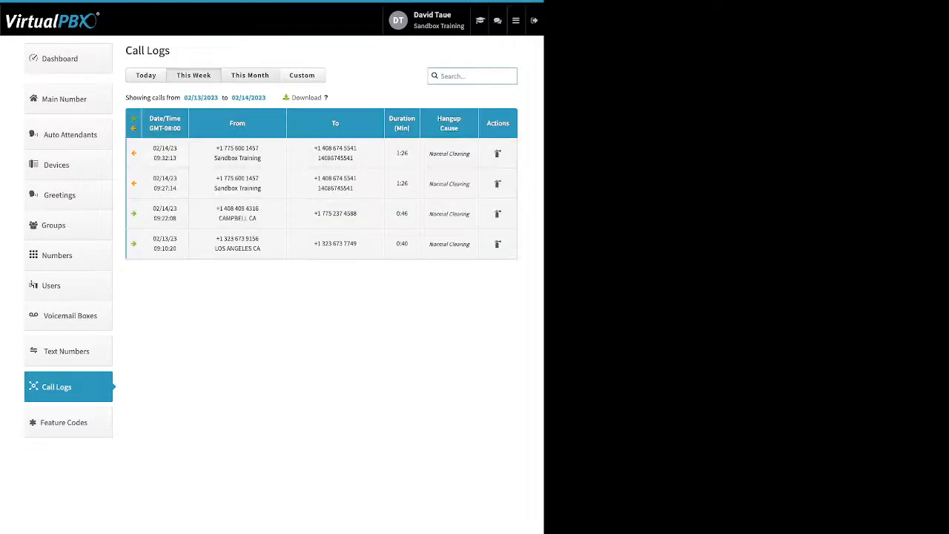
left_click(250, 75)
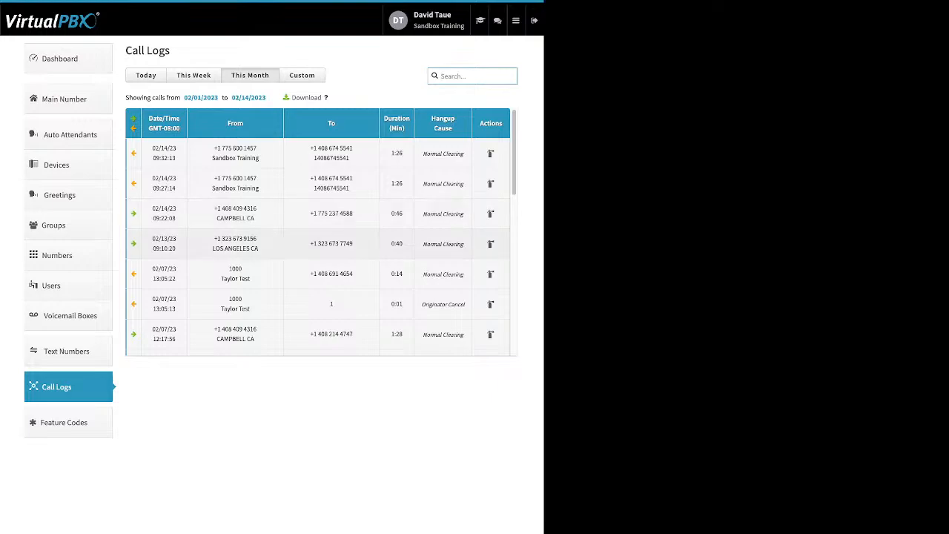
Expand the 02/13/23 09:10:20 call and examine the dialed number and device in its call legs.
left_click(318, 244)
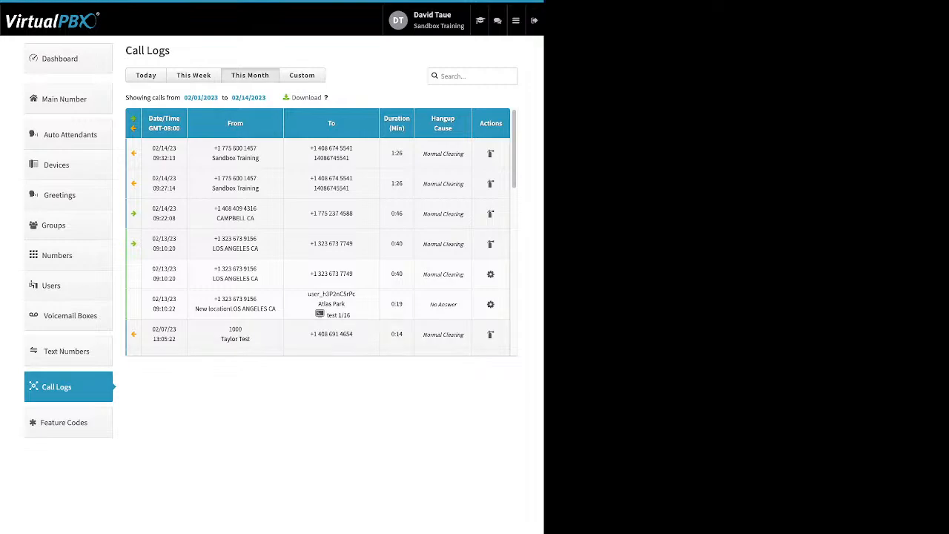
left_click_drag(351, 315, 321, 314)
left_click_drag(353, 273, 321, 273)
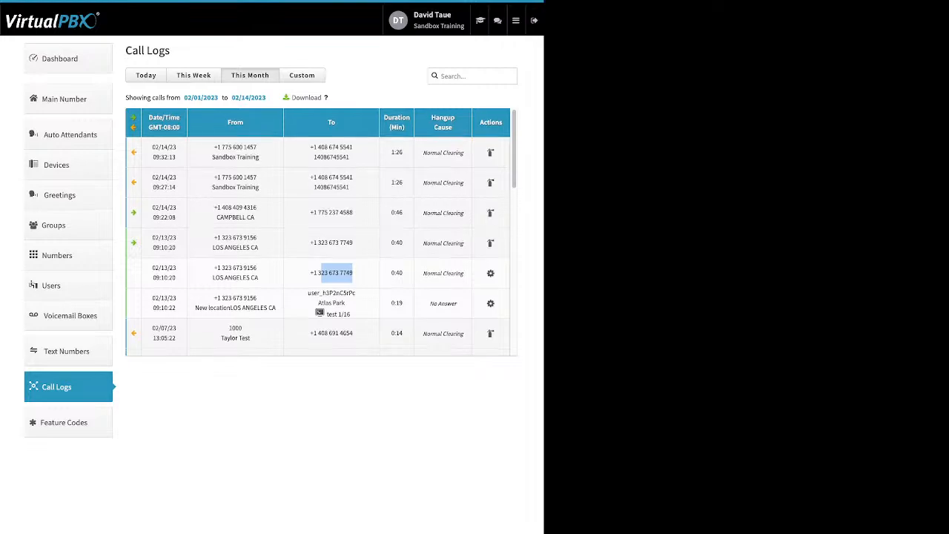
Examine the call leg details of several 02/07/23 and 02/06/23 calls, and review this month's log through its oldest entries.
scroll(321, 231, "down", 1)
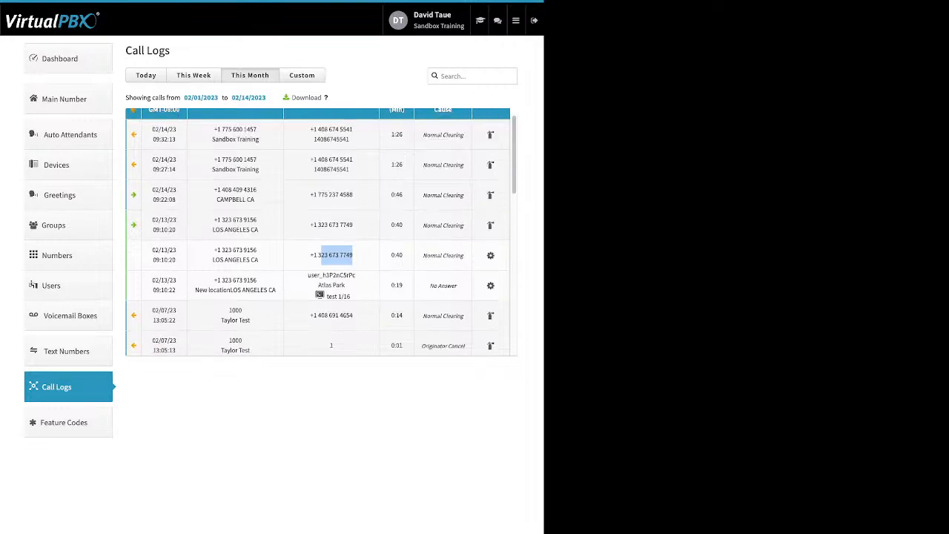
left_click(326, 229)
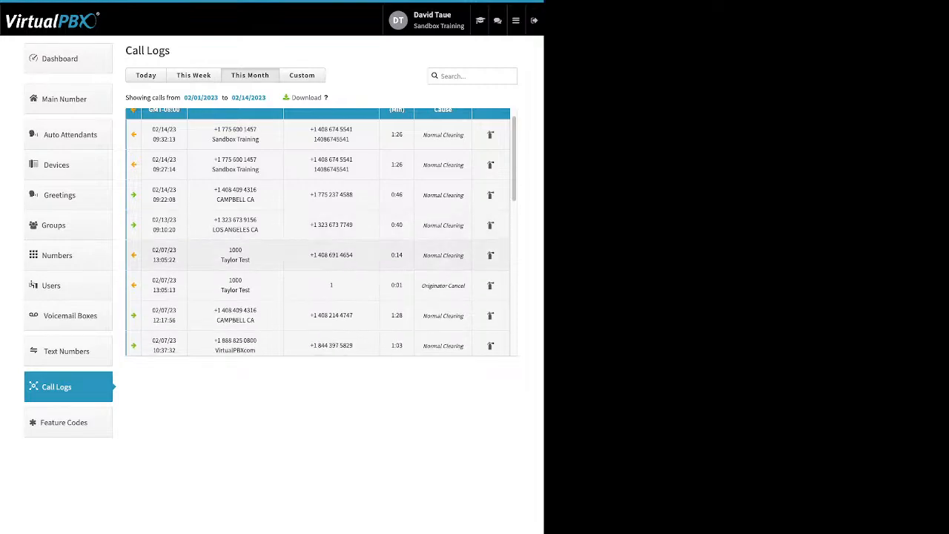
scroll(321, 230, "down", 1)
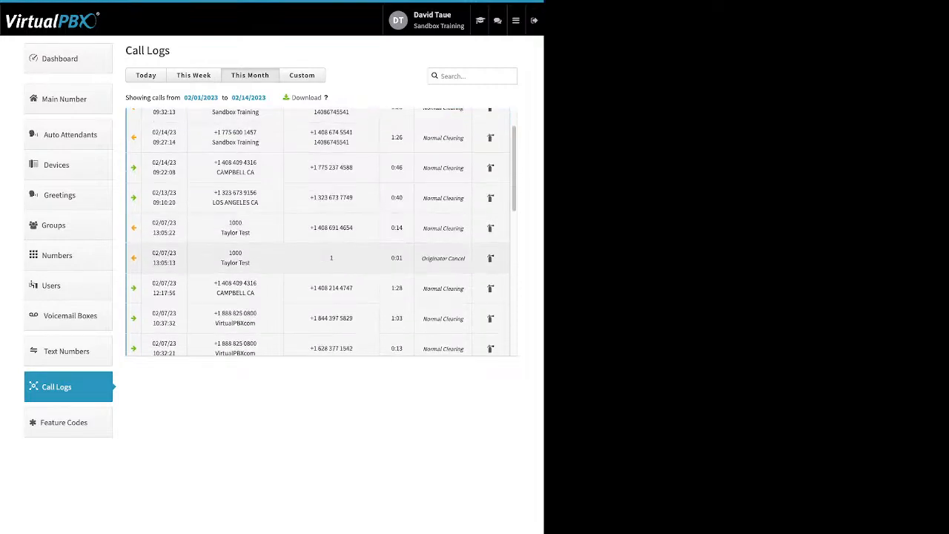
left_click(326, 258)
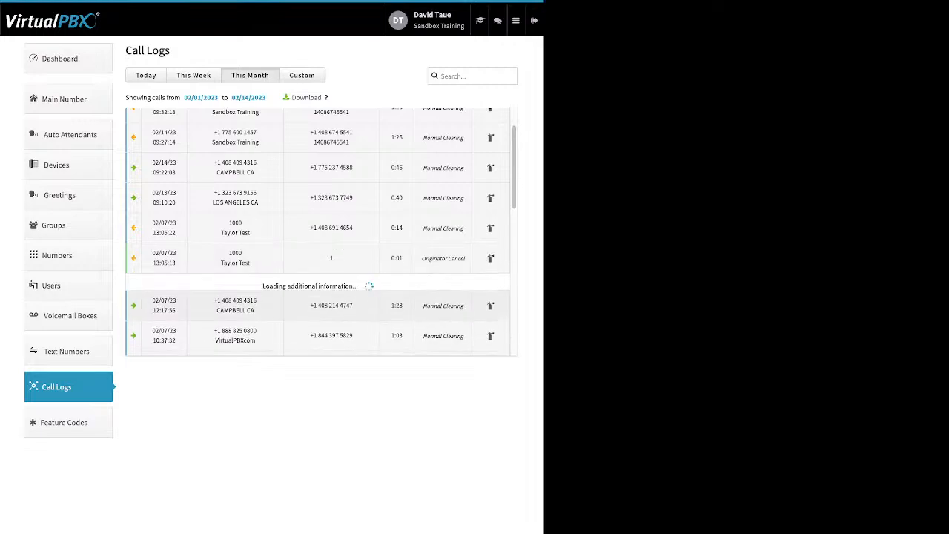
left_click(327, 228)
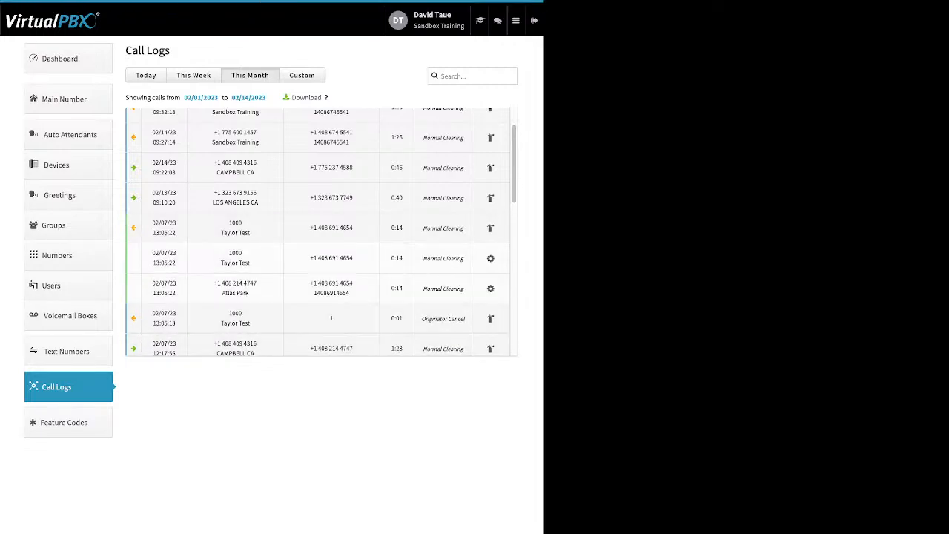
scroll(320, 232, "down", 3)
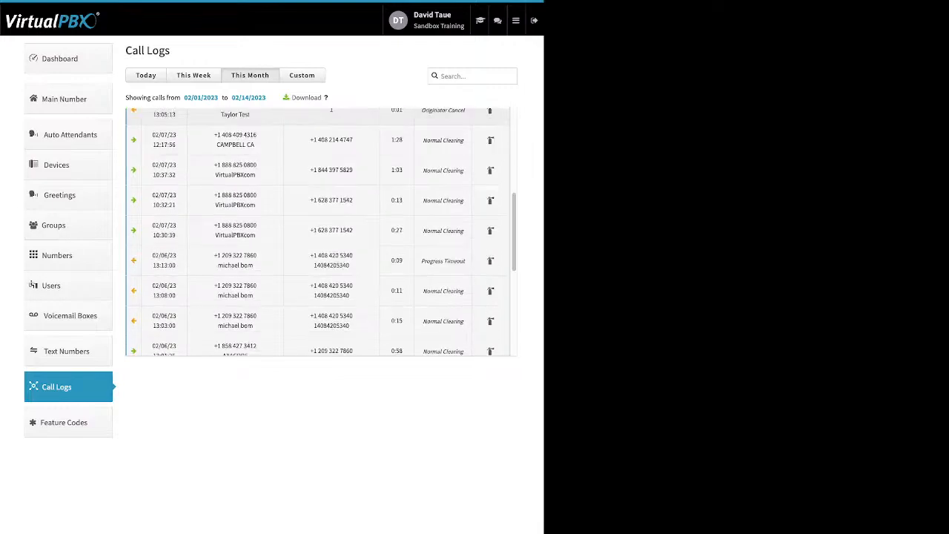
left_click(326, 291)
scroll(326, 291, "down", 1)
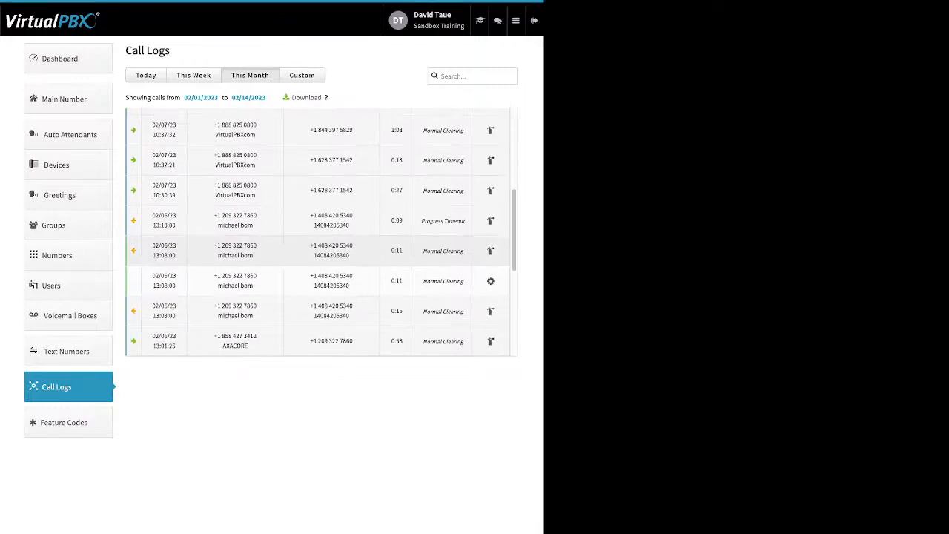
scroll(326, 256, "down", 2)
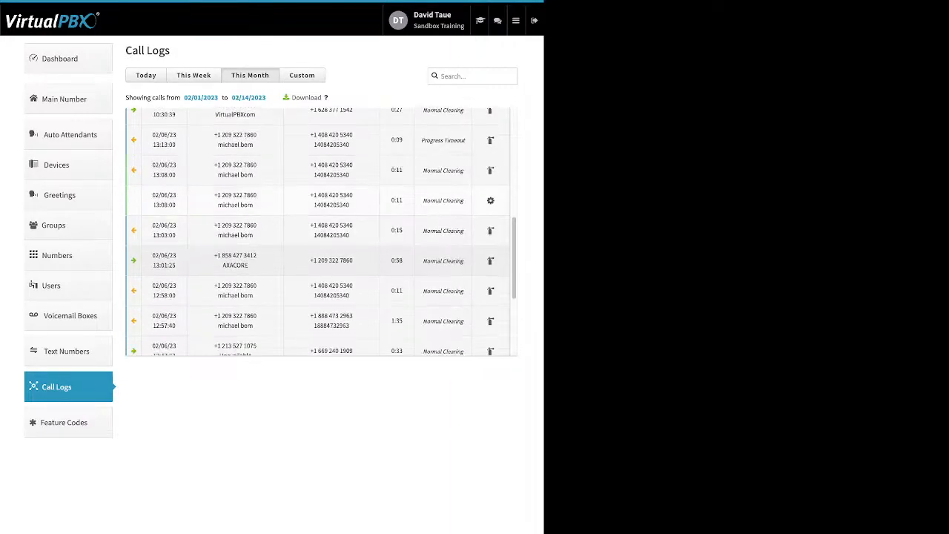
scroll(326, 256, "down", 1)
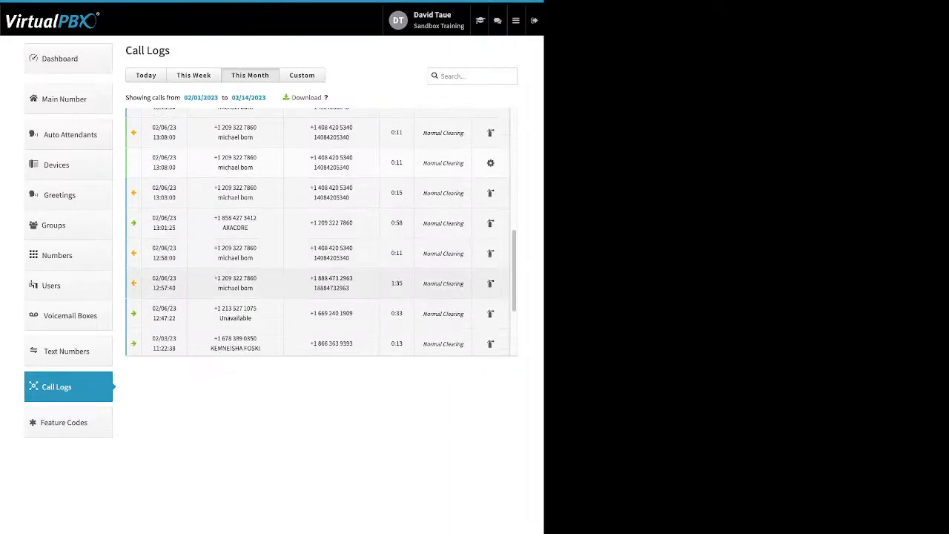
left_click(327, 283)
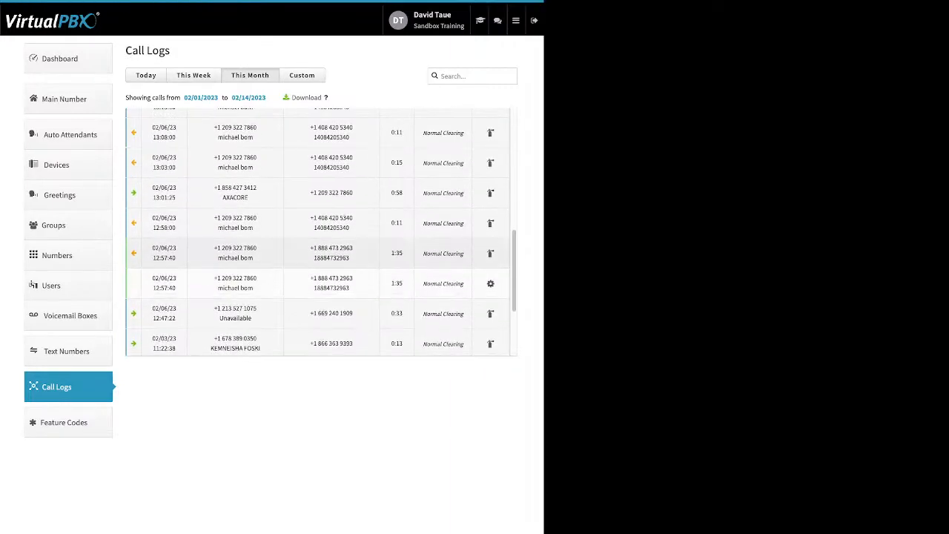
scroll(318, 230, "down", 1)
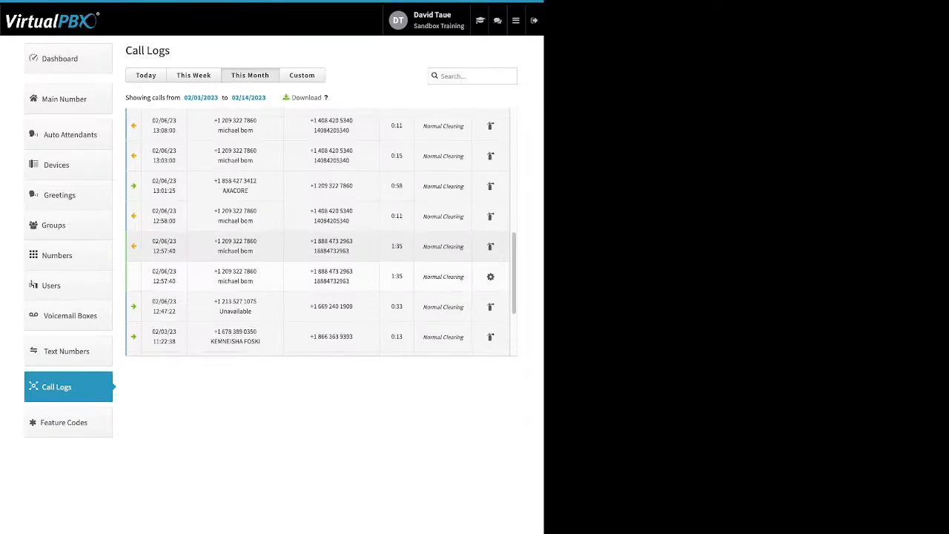
scroll(319, 231, "down", 5)
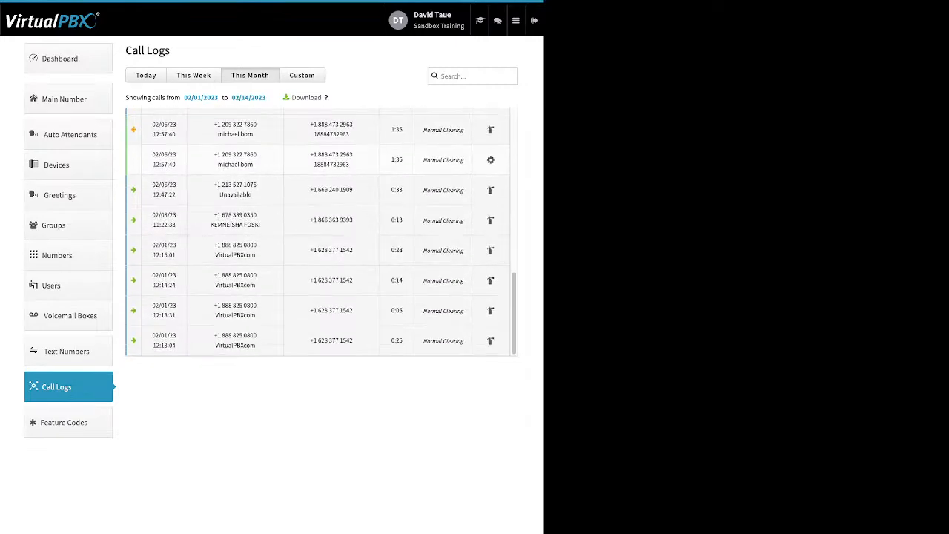
Show the custom date range options for the call log and view the details of the 02/01/23 12:13:04 call.
left_click(302, 75)
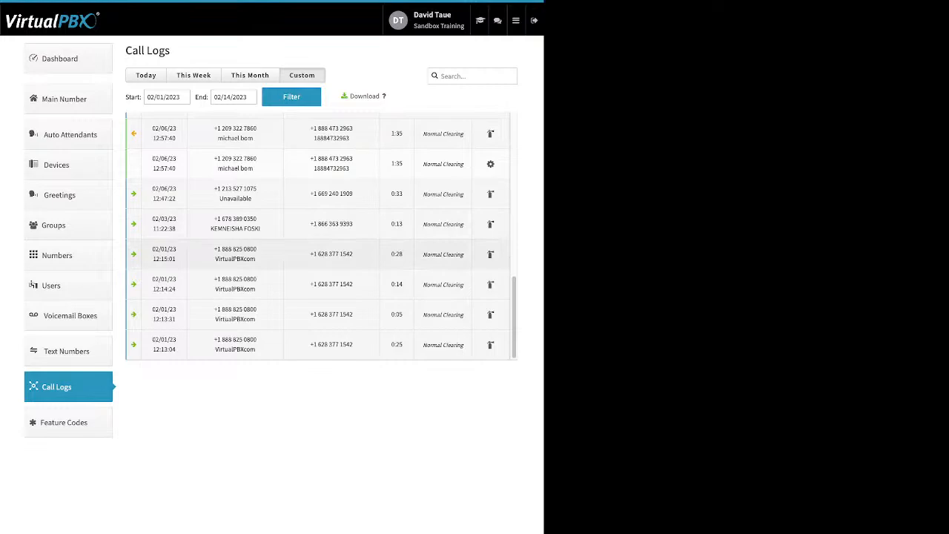
scroll(319, 253, "down", 2)
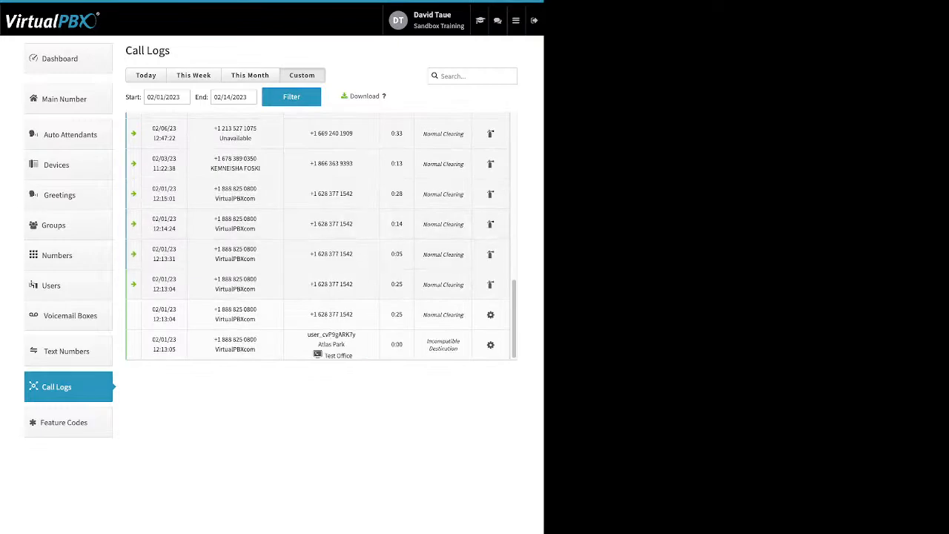
Check the hangup reasons of the 02/01/23 calls in the log, and show the list of available feature codes.
mouse_move(442, 254)
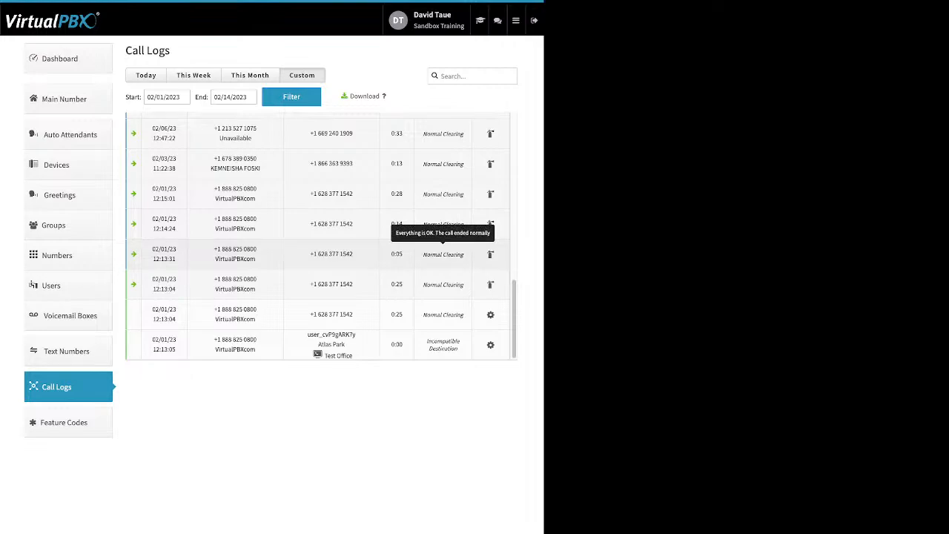
left_click_drag(426, 341, 438, 349)
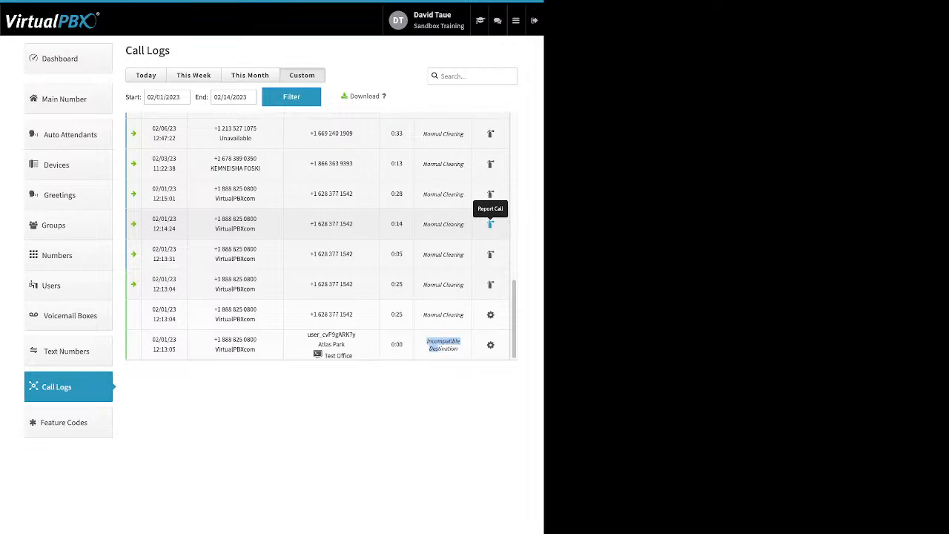
left_click(63, 422)
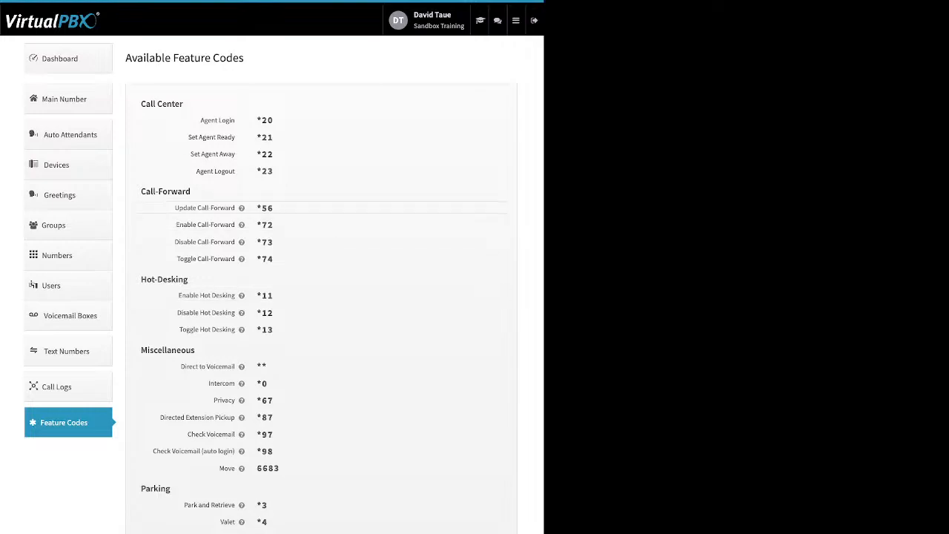
mouse_move(241, 207)
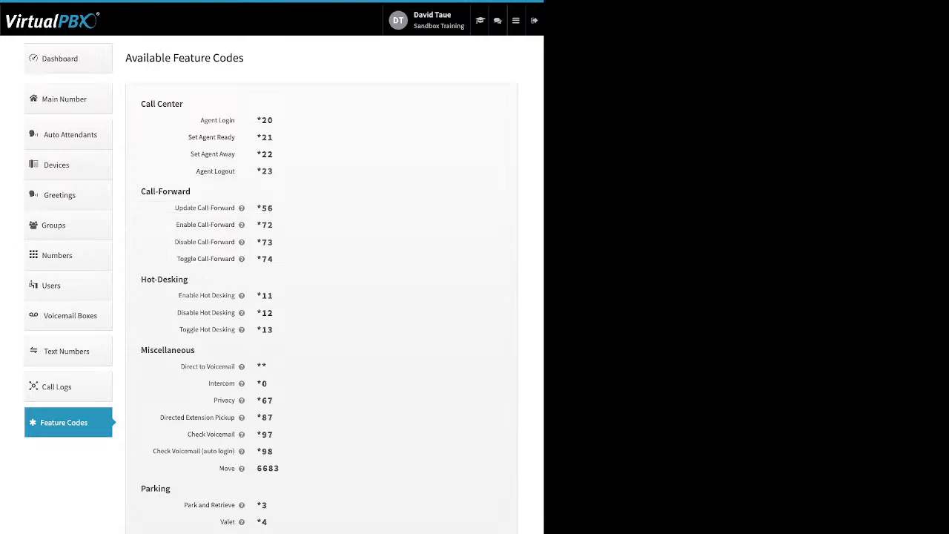
Go to the Blacklists settings and open the blacklist named Block list for editing.
left_click(516, 21)
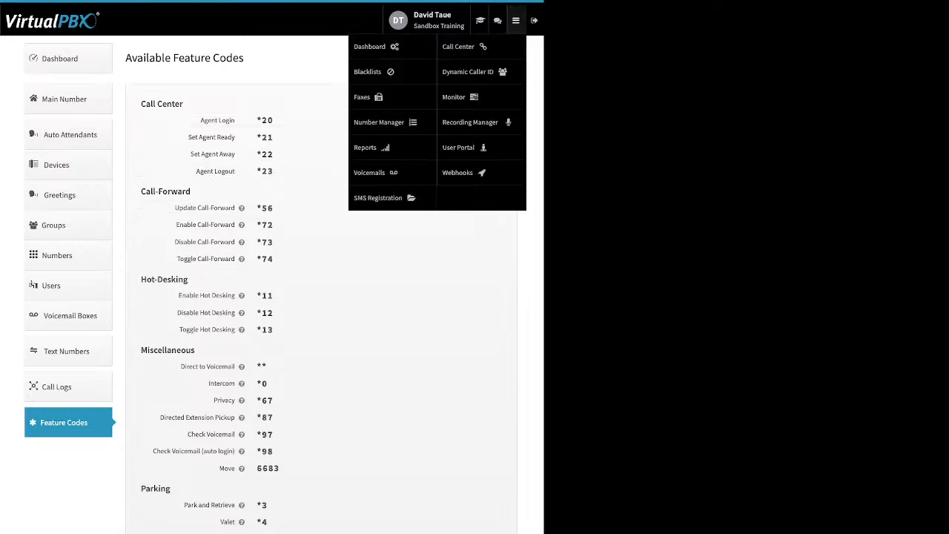
mouse_move(516, 20)
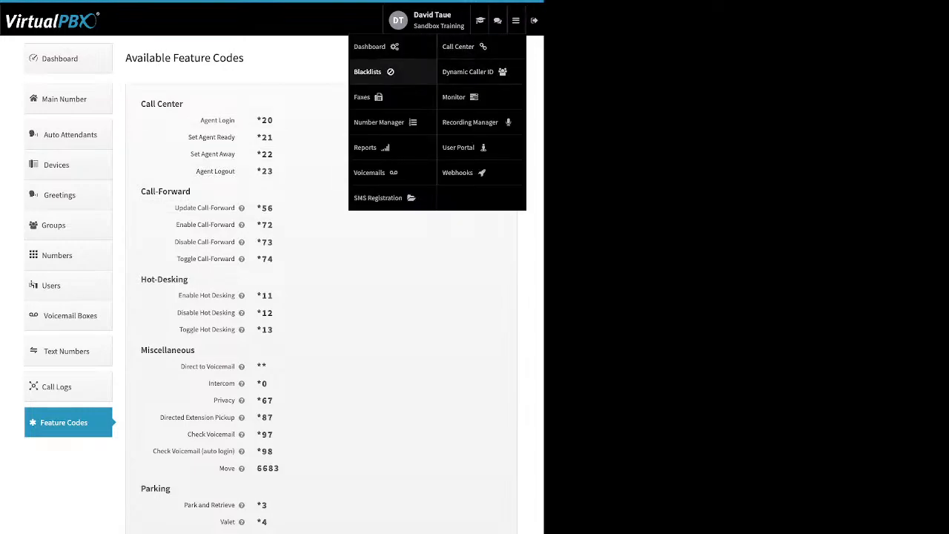
left_click(367, 71)
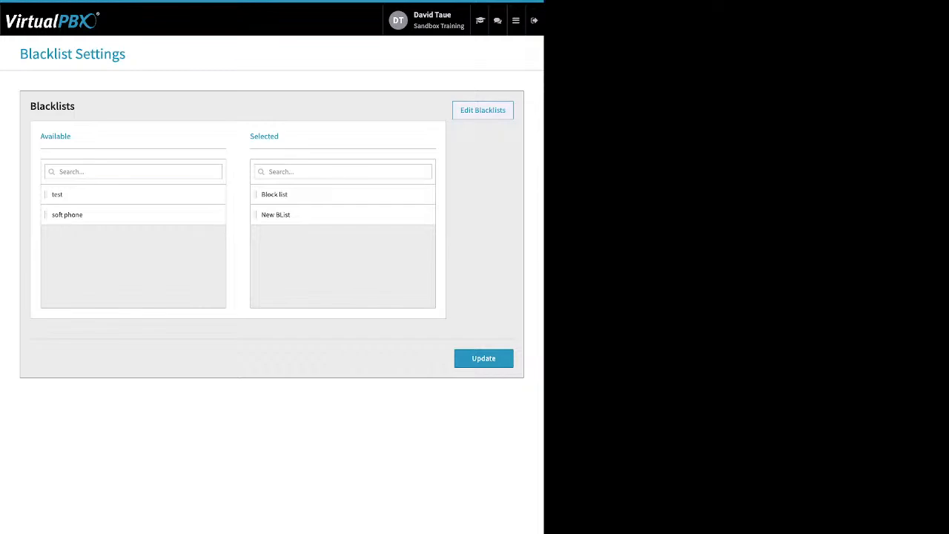
left_click(483, 110)
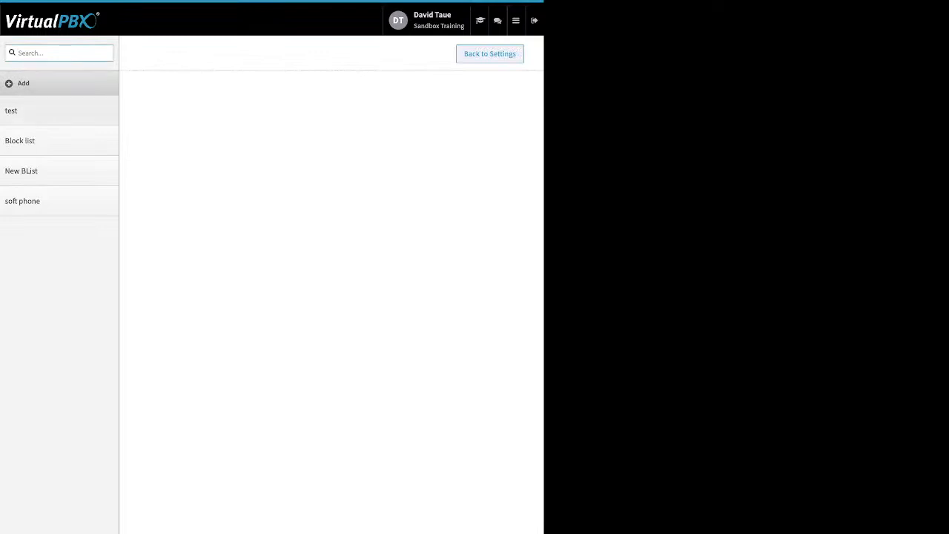
left_click(20, 140)
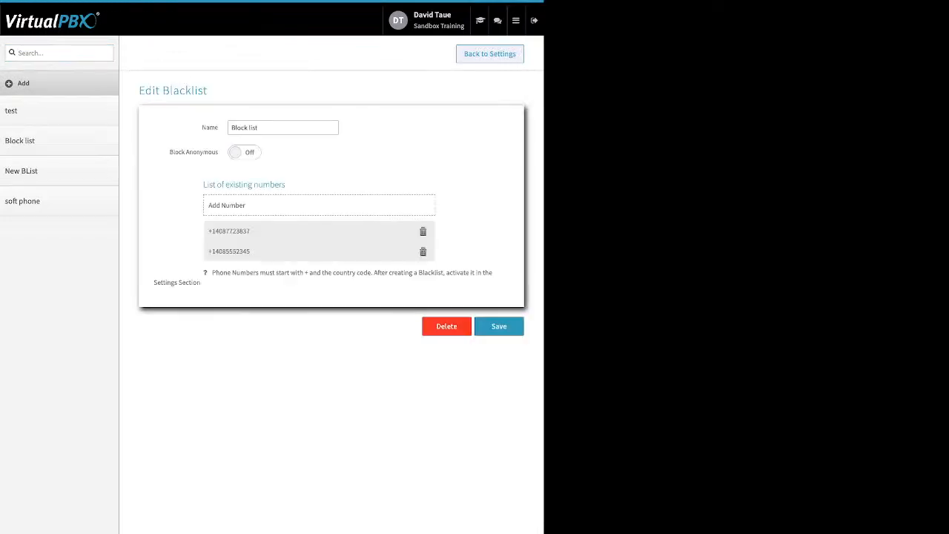
Try the Block Anonymous option on and off, and show the Block list's entry field for adding a number without adding one.
left_click_drag(202, 128, 218, 127)
left_click_drag(169, 152, 218, 152)
left_click(245, 152)
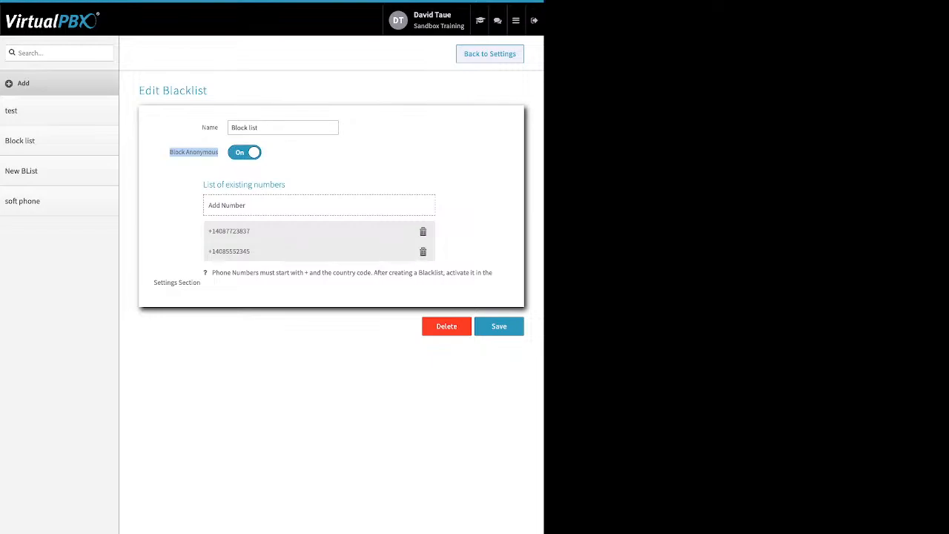
left_click(244, 152)
left_click(319, 206)
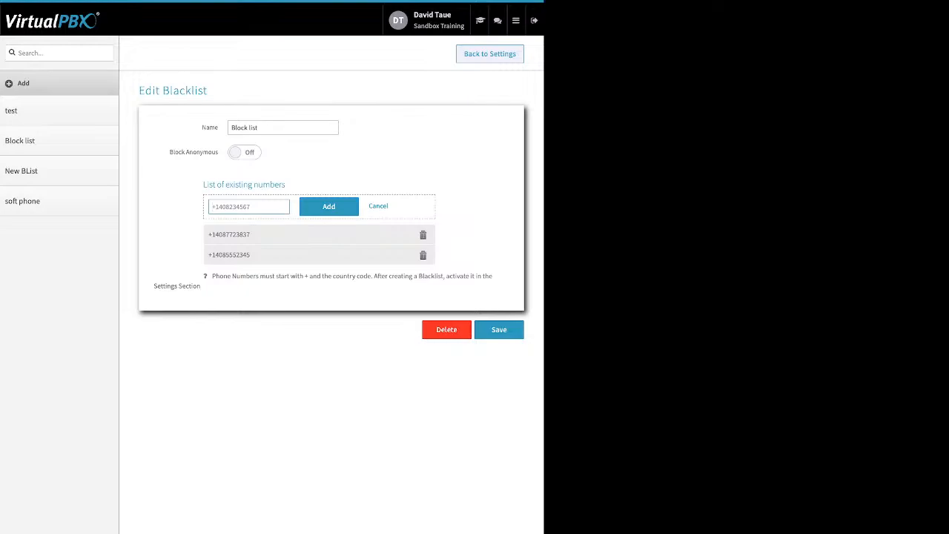
left_click(378, 206)
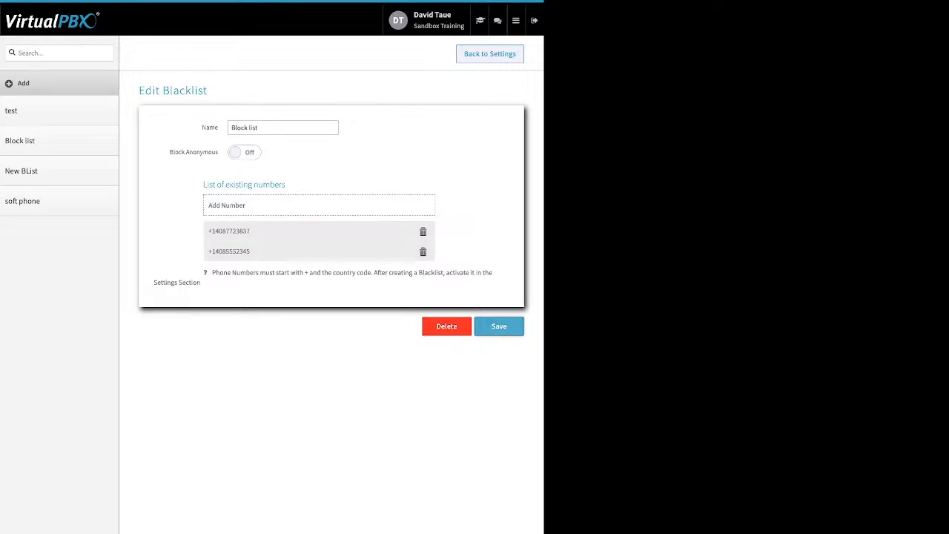
Save the Block list and update the blacklist settings with Block list and New BList as the selected blacklists.
left_click(499, 326)
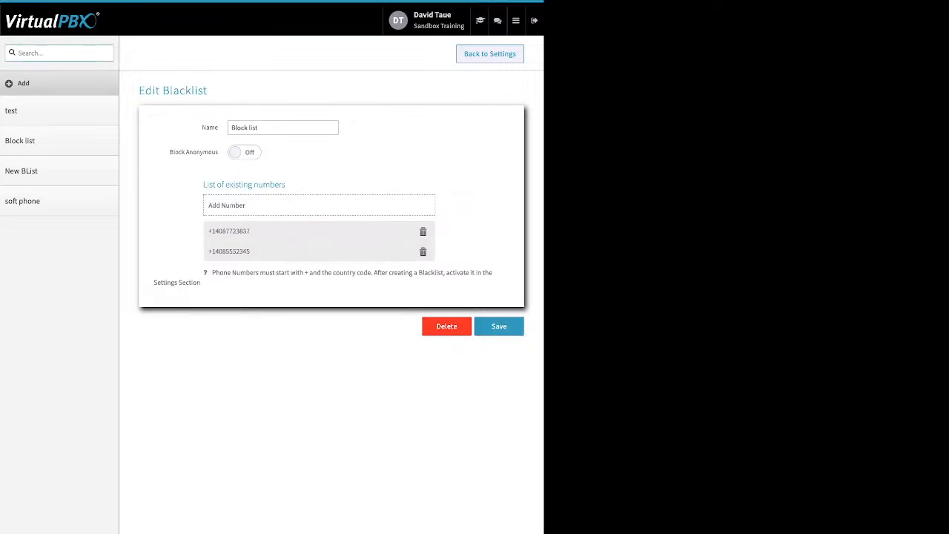
left_click(489, 55)
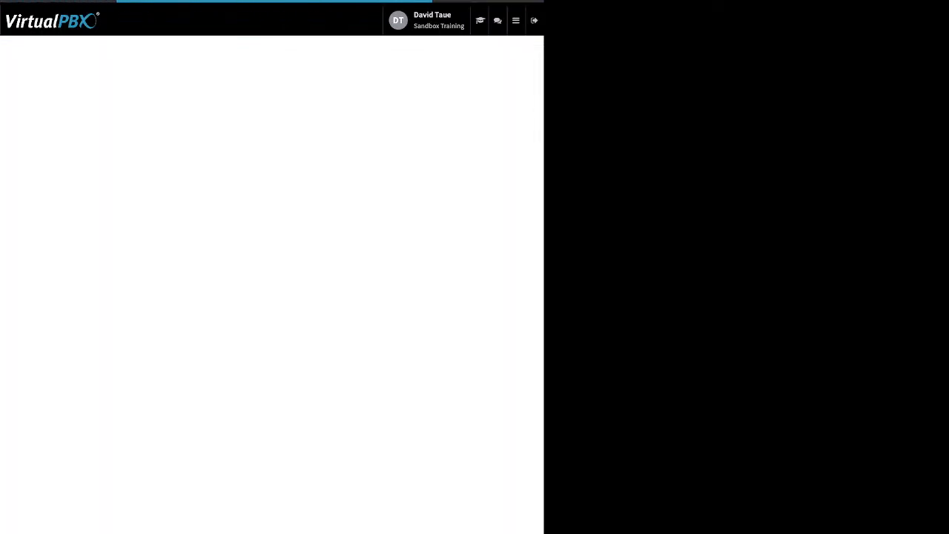
left_click_drag(250, 135, 278, 135)
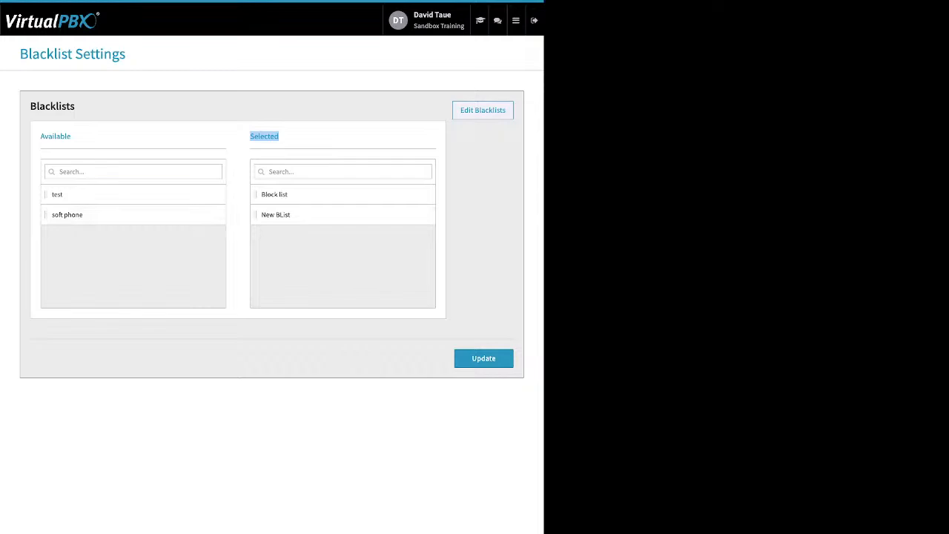
left_click(495, 359)
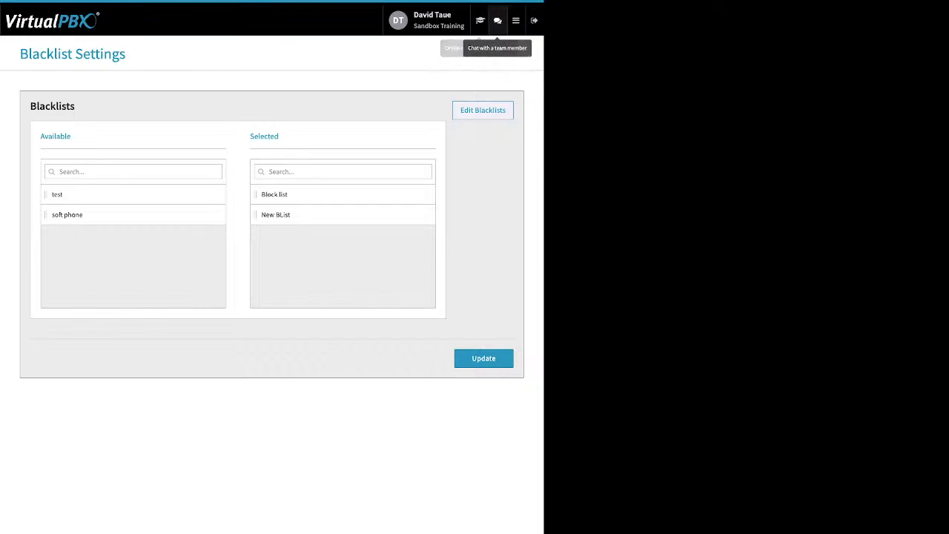
Go to Faxes and show the inbound faxes of Sandbox Training's Main Faxbox.
left_click(516, 20)
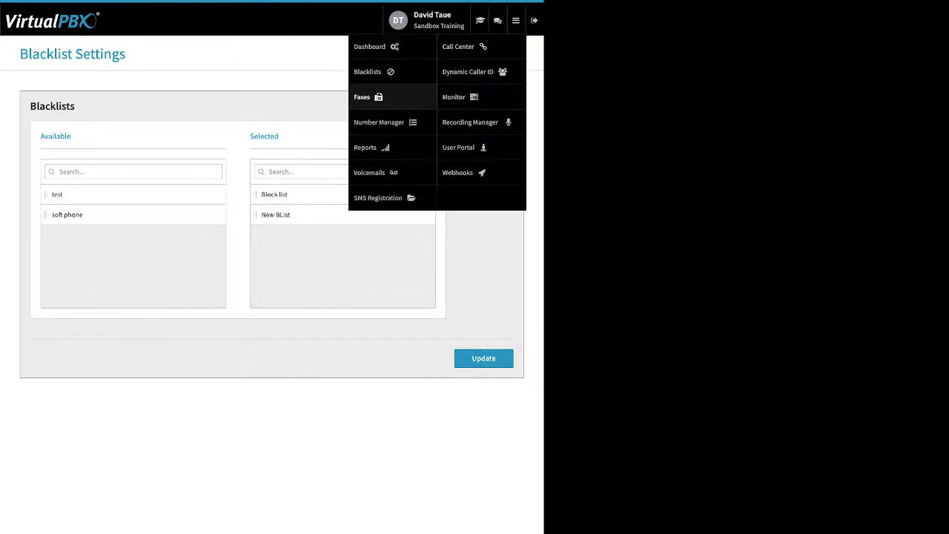
left_click(365, 97)
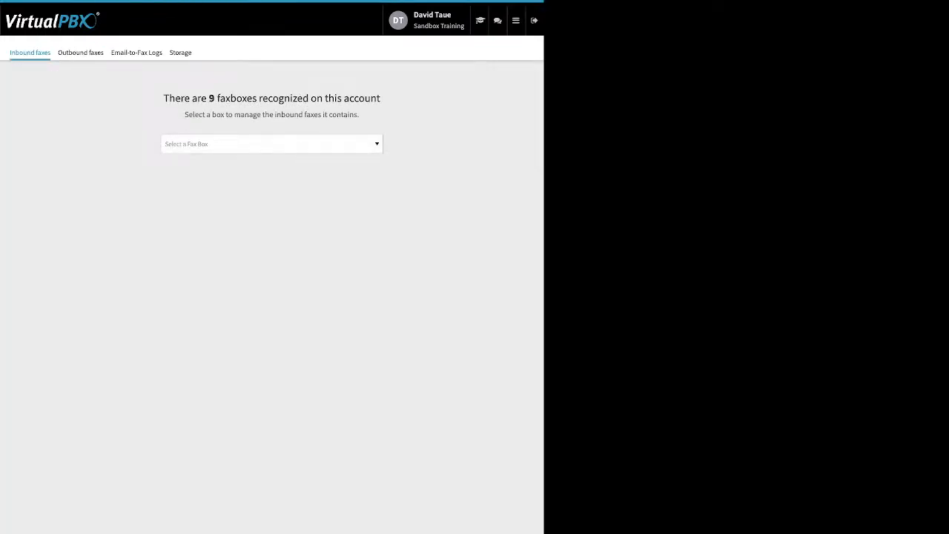
left_click(272, 143)
key("Down")
key("Return")
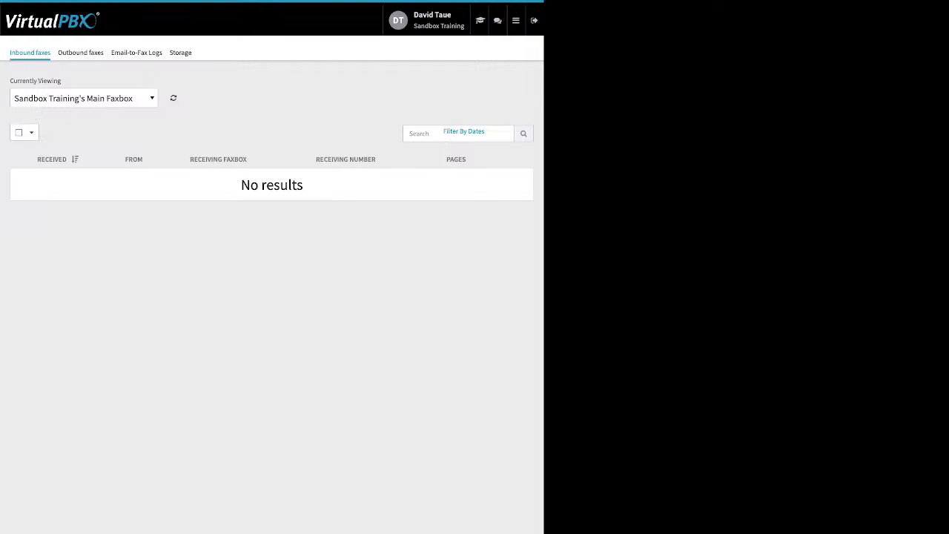
Show the outbound faxes of Sandbox Training's Main Faxbox and open the details of the 02/14/2023 fax.
left_click(81, 52)
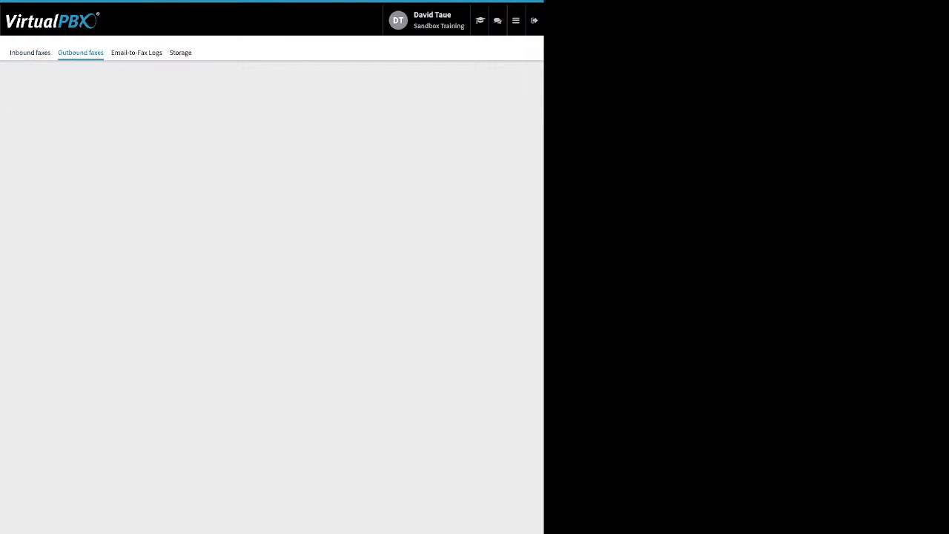
left_click(271, 144)
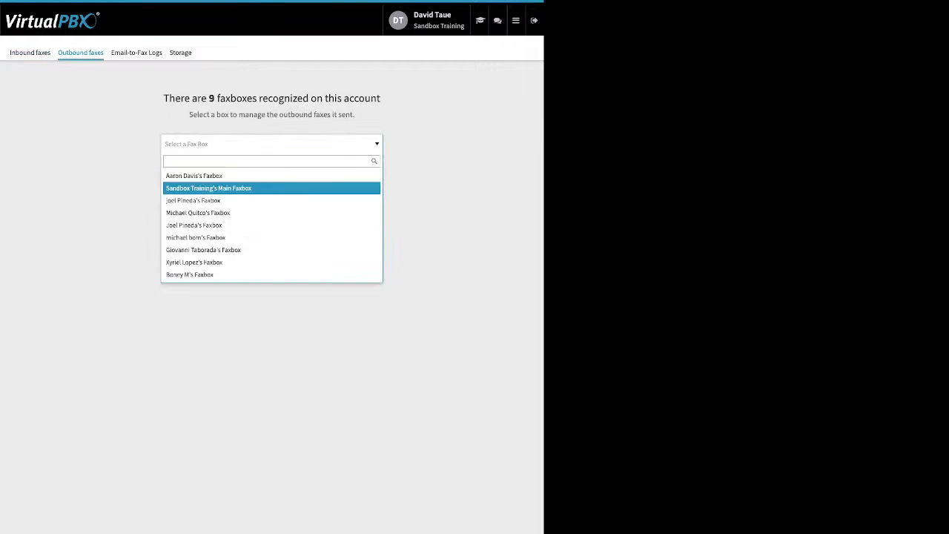
left_click(252, 187)
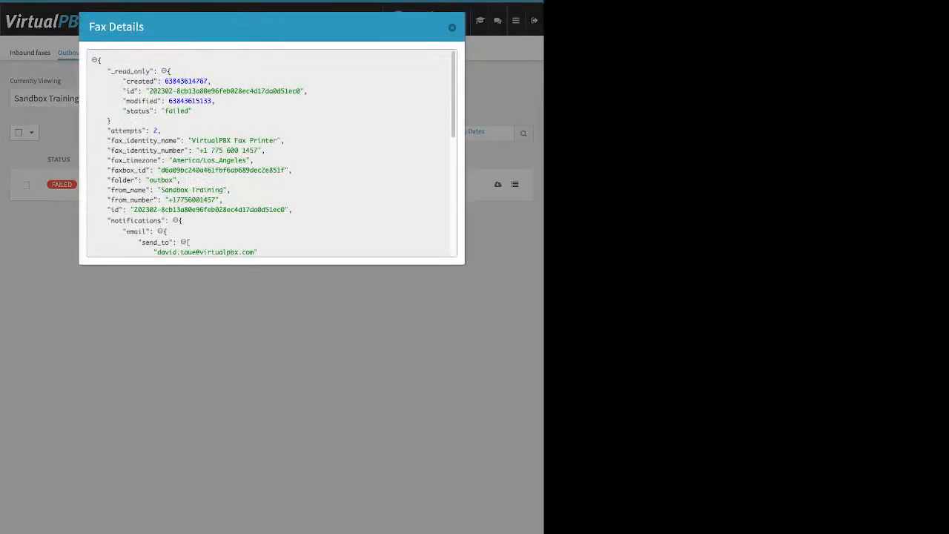
Examine the status, notification and transmission result fields in the outbound fax's details, and close them.
left_click_drag(126, 111, 193, 119)
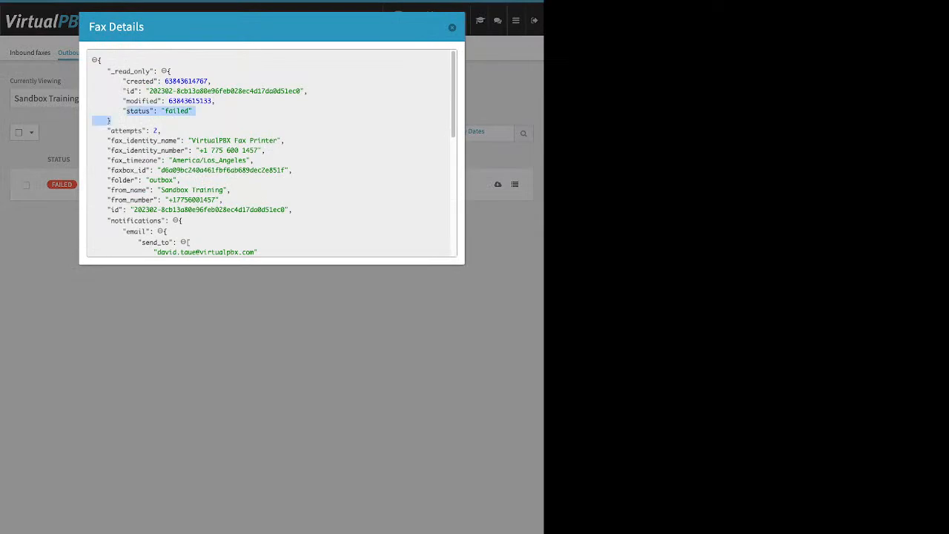
scroll(271, 152, "down", 2)
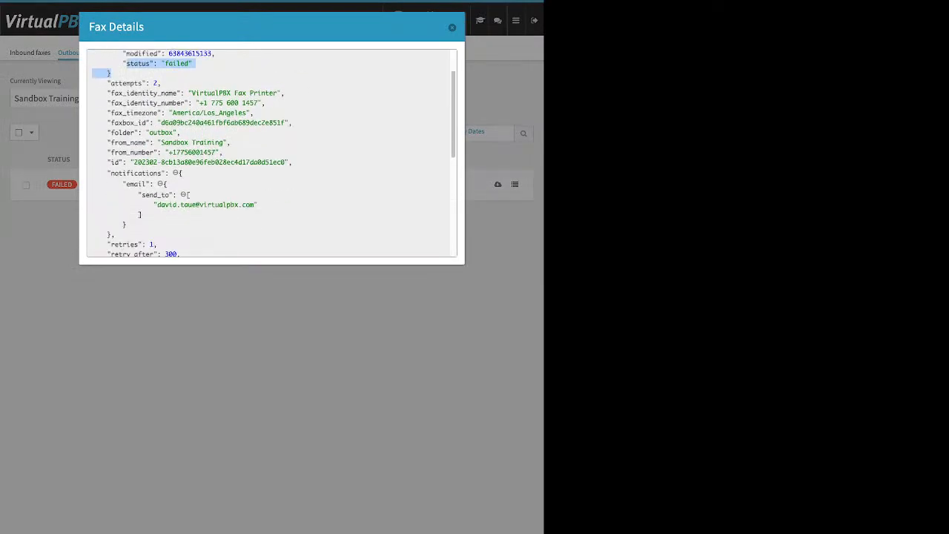
scroll(271, 152, "down", 1)
scroll(271, 152, "down", 5)
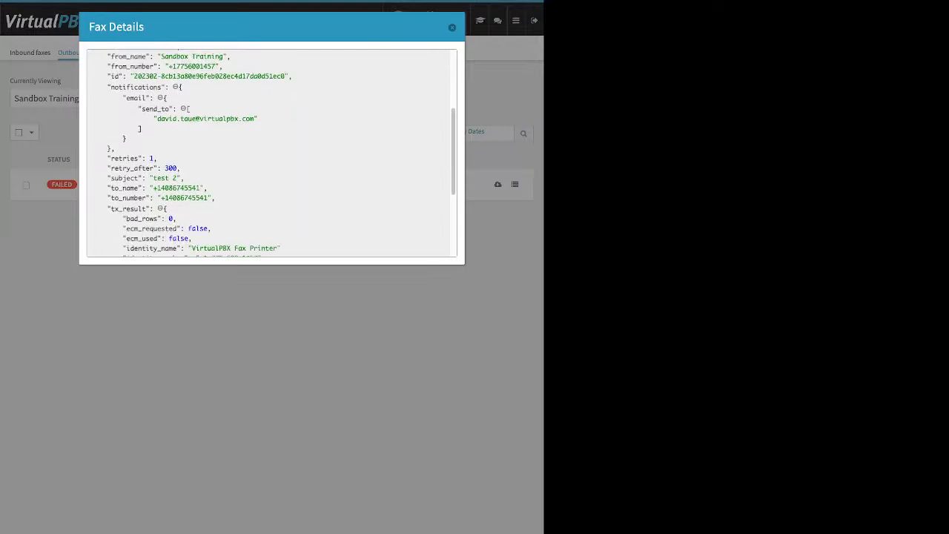
scroll(271, 152, "down", 2)
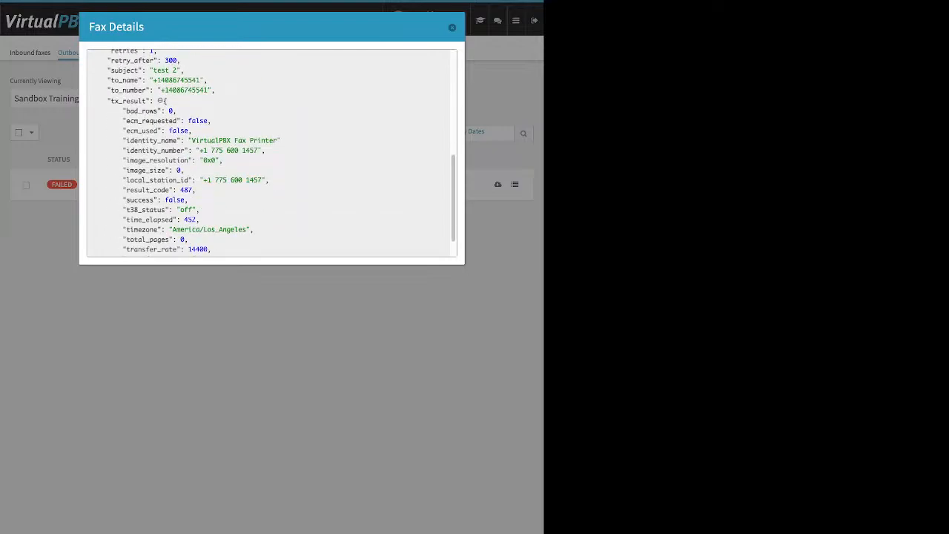
scroll(271, 153, "down", 2)
scroll(270, 153, "up", 10)
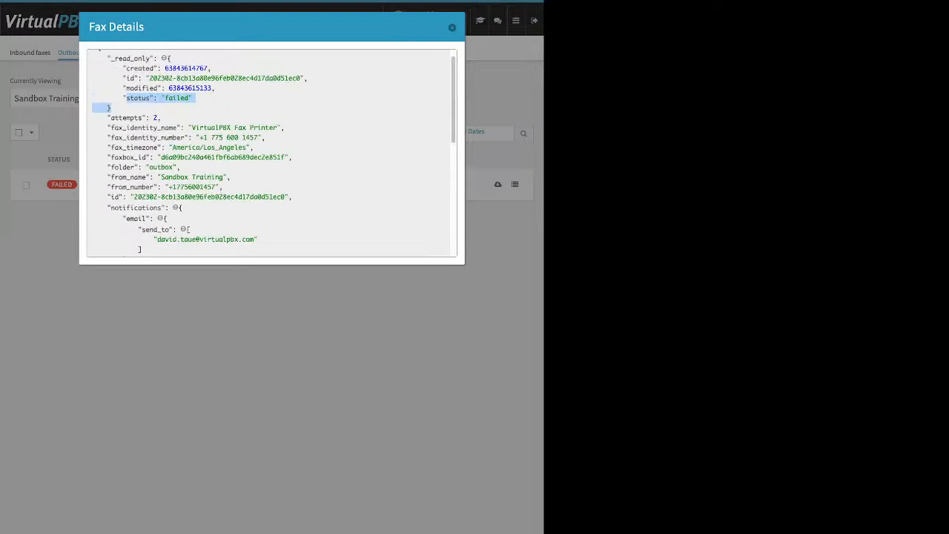
key("Escape")
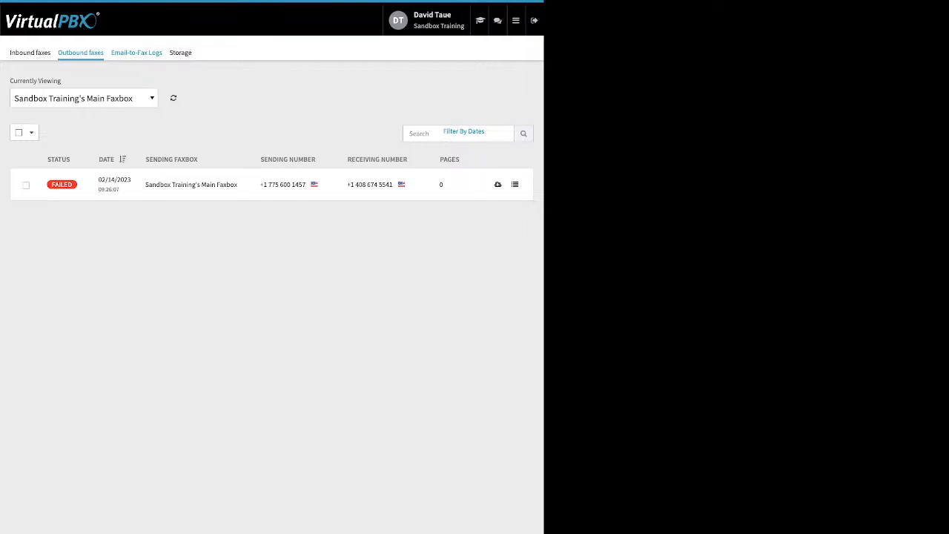
View the Email-to-Fax Logs, and return to the Main Faxbox's outbound faxes to check the receiving number and select the 02/14/2023 fax.
left_click(136, 52)
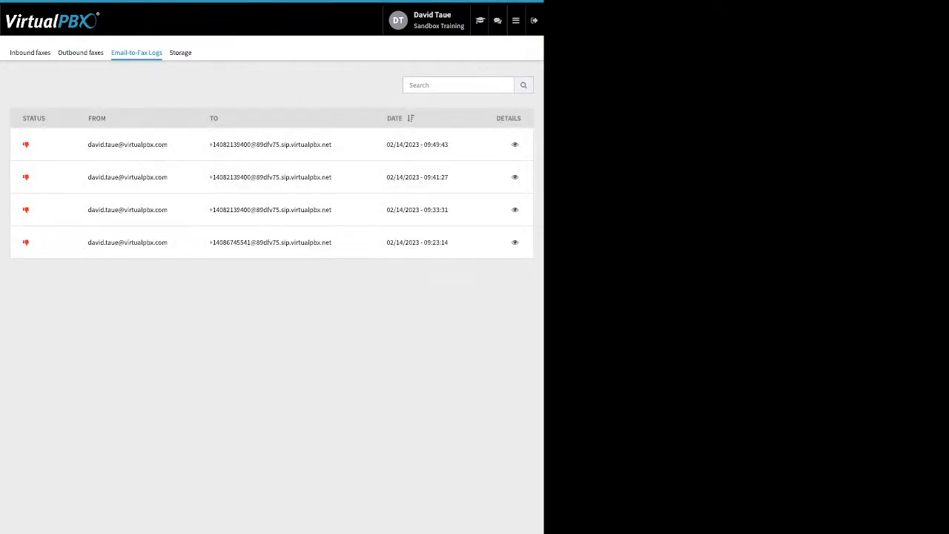
left_click(81, 53)
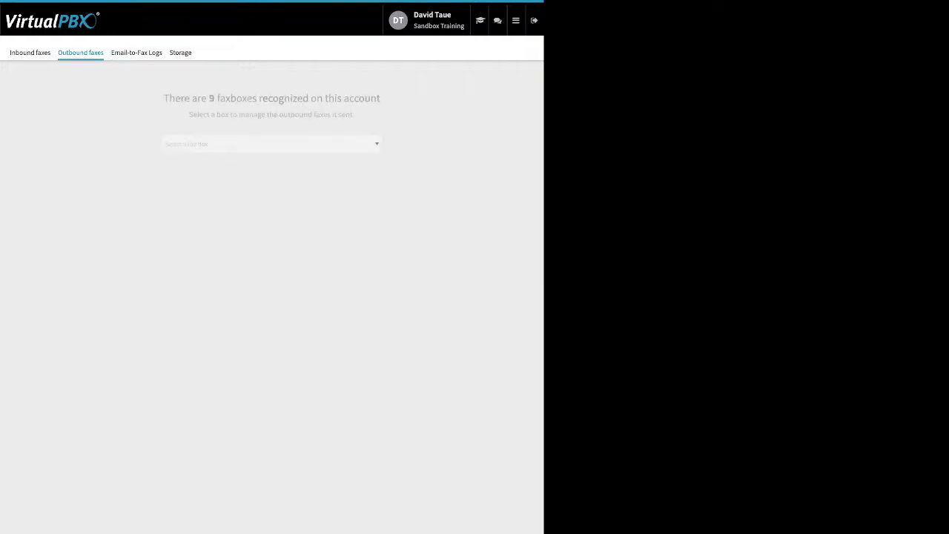
left_click(272, 144)
left_click(208, 189)
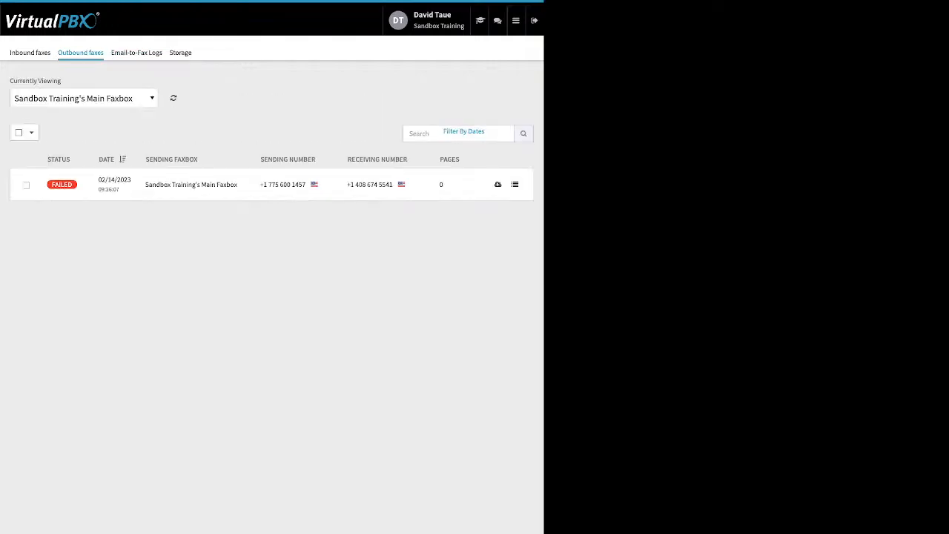
left_click_drag(350, 184, 393, 184)
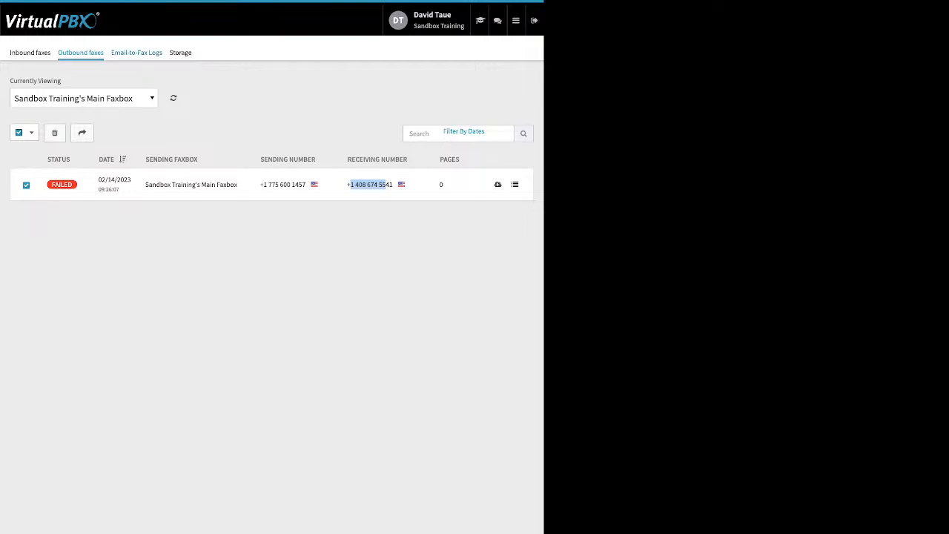
Examine the error in the technical details of the 02/14/2023 09:23:14 entry in the Email-to-Fax Logs, and close the details.
left_click(136, 52)
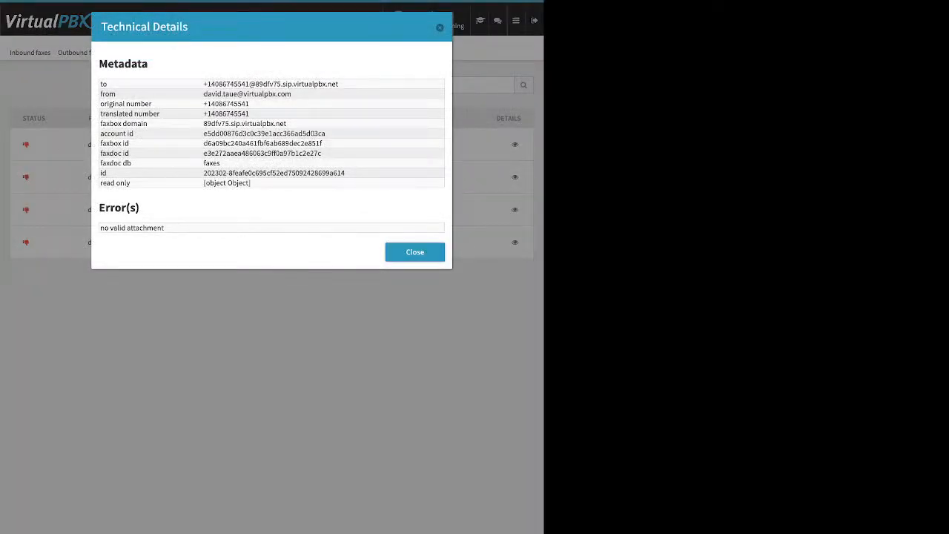
left_click_drag(98, 202, 165, 229)
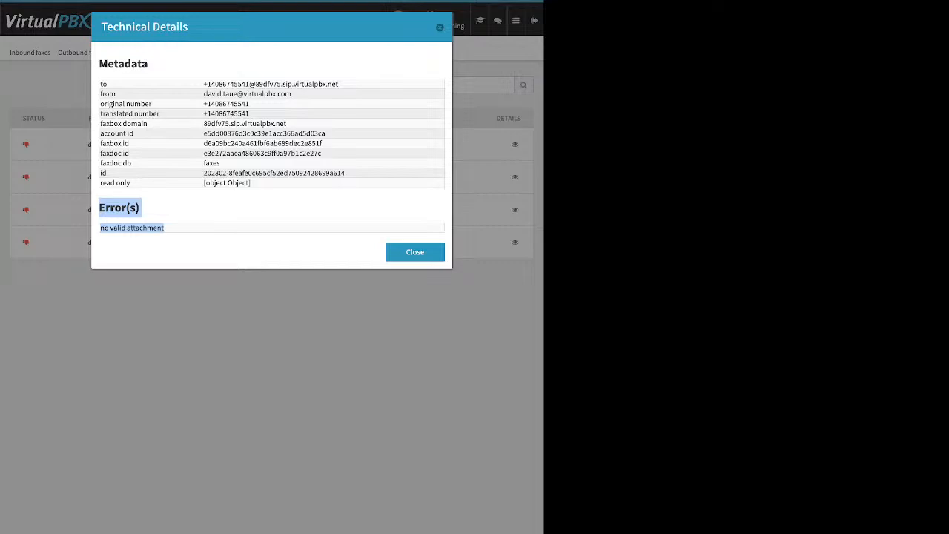
key("Escape")
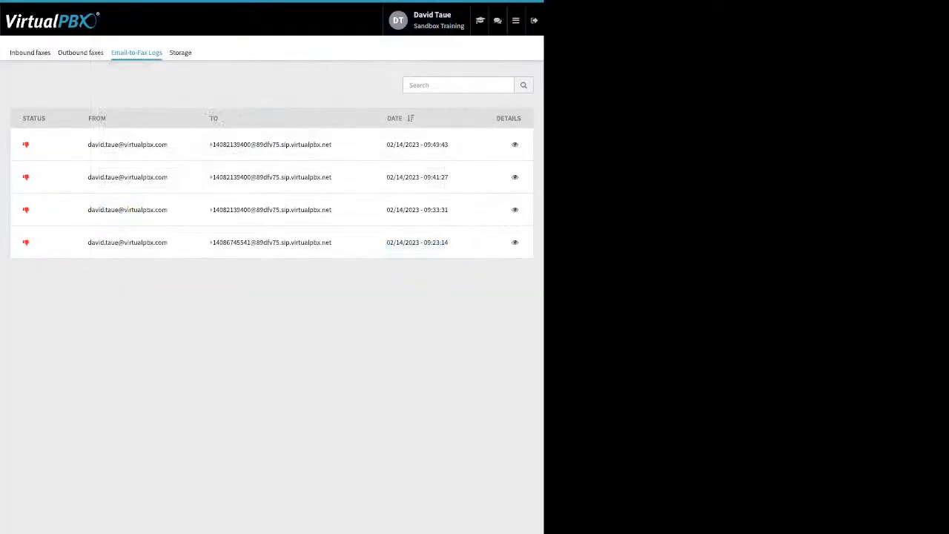
Examine the error in the technical details of the 02/14/2023 09:41:27 Email-to-Fax entry, and close the details.
left_click(515, 177)
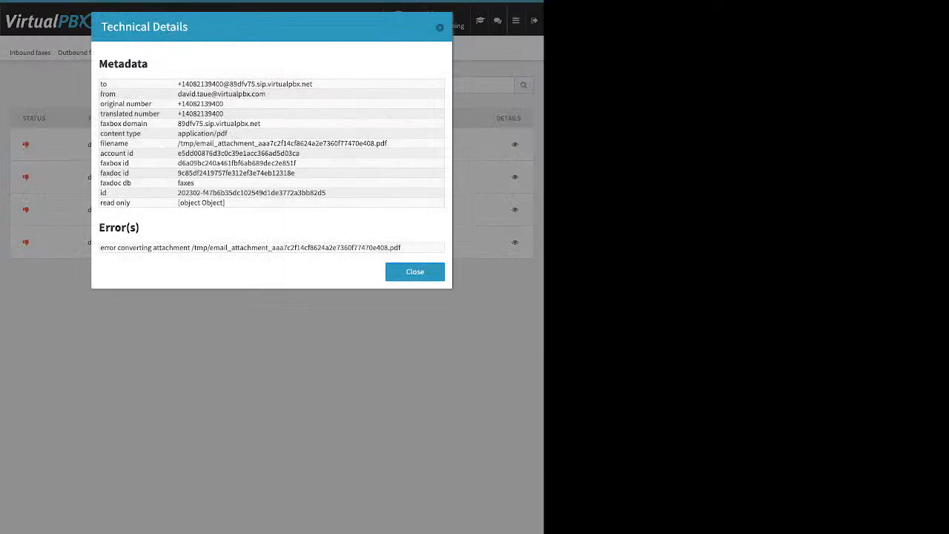
left_click_drag(100, 248, 401, 248)
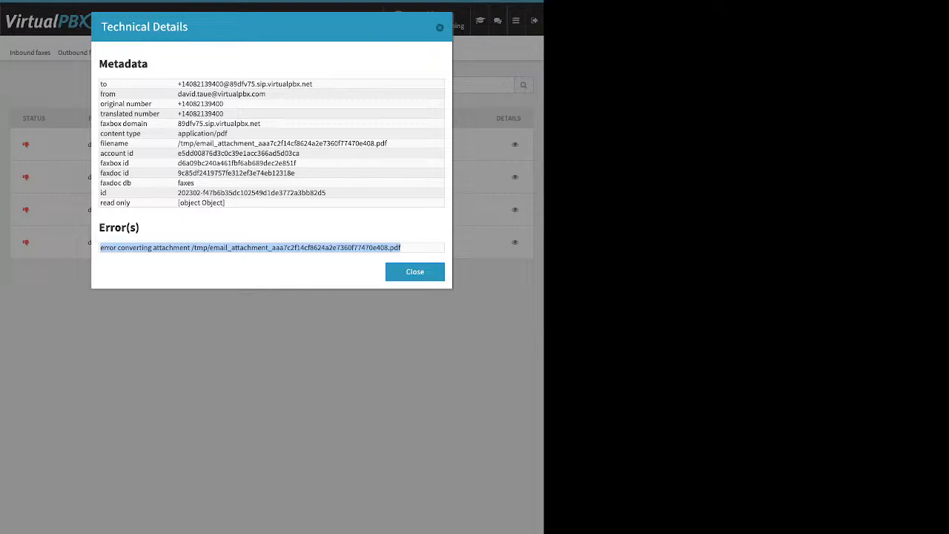
key("Escape")
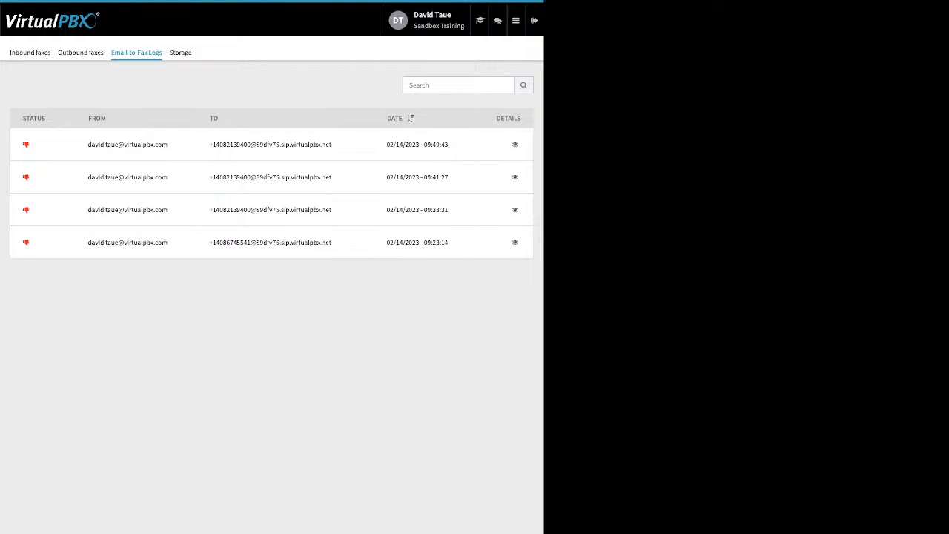
View the spare numbers in the Number Manager, and show the received voicemails of the signed-in user's own voicemail box.
mouse_move(516, 21)
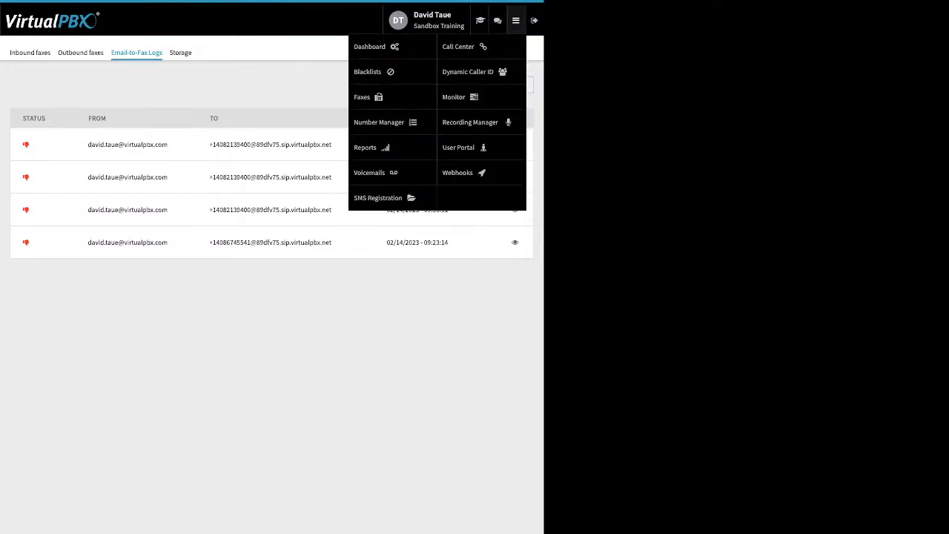
left_click(379, 122)
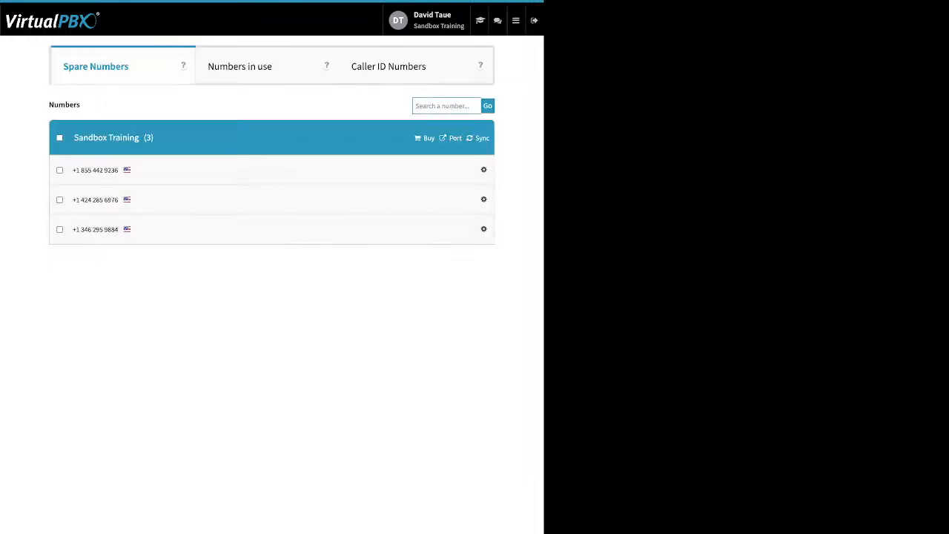
mouse_move(516, 21)
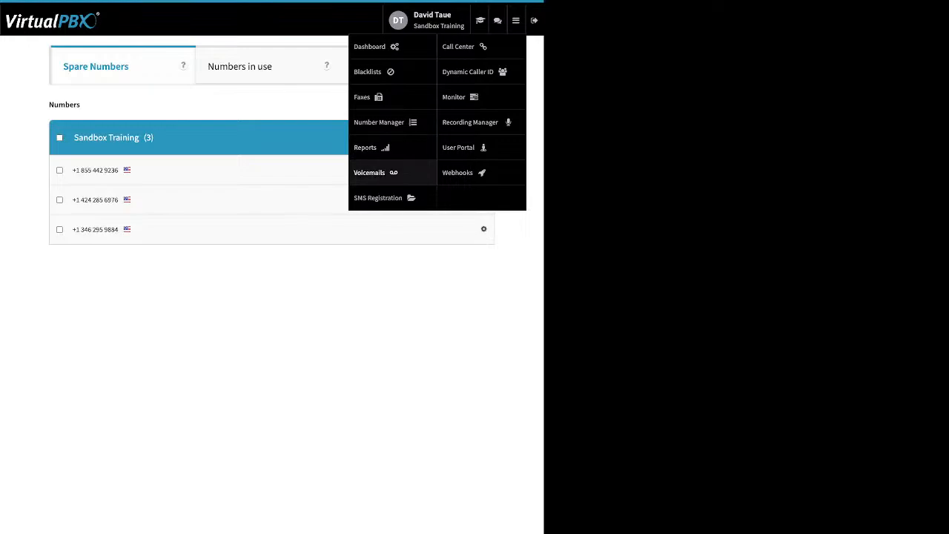
left_click(371, 172)
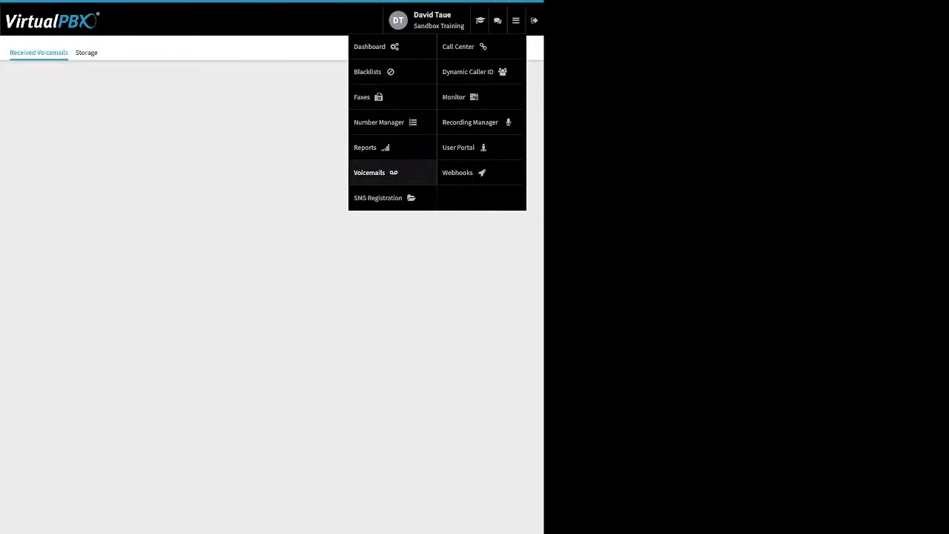
left_click(271, 154)
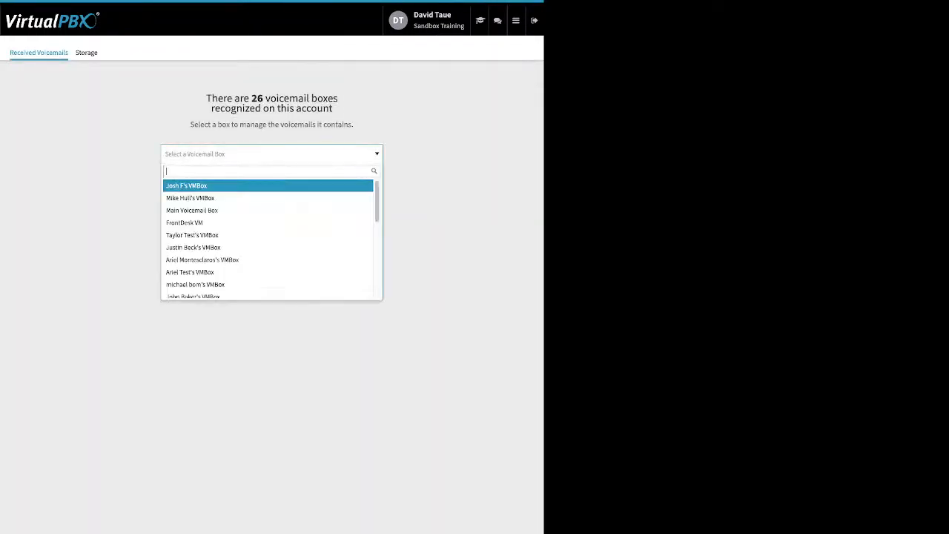
type("da")
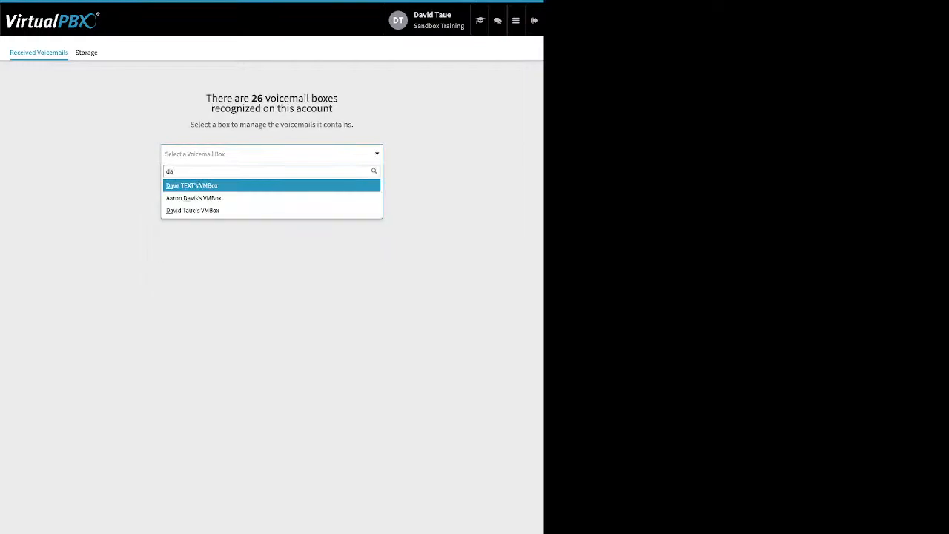
key("Down")
key("Down")
key("Return")
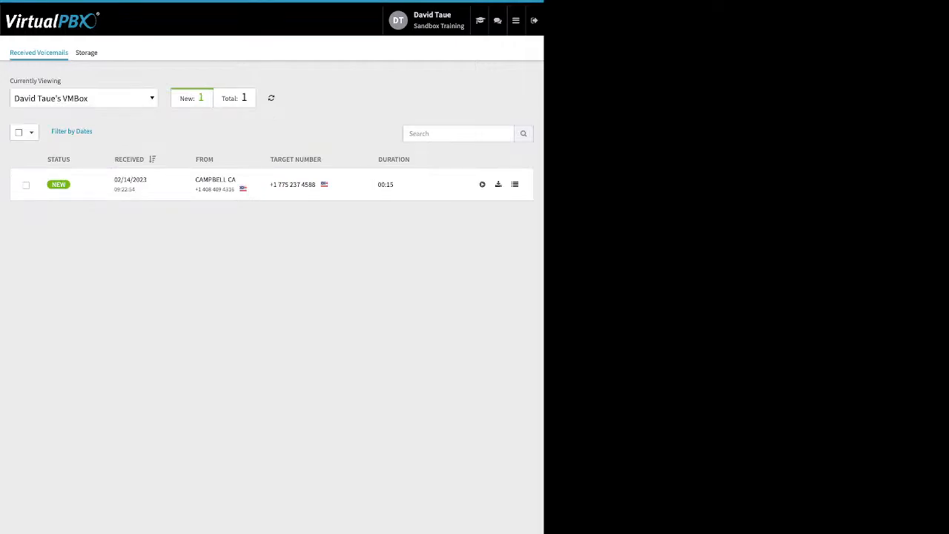
Select the 02/14/2023 voicemail and check the Mark As options available for it.
left_click(26, 184)
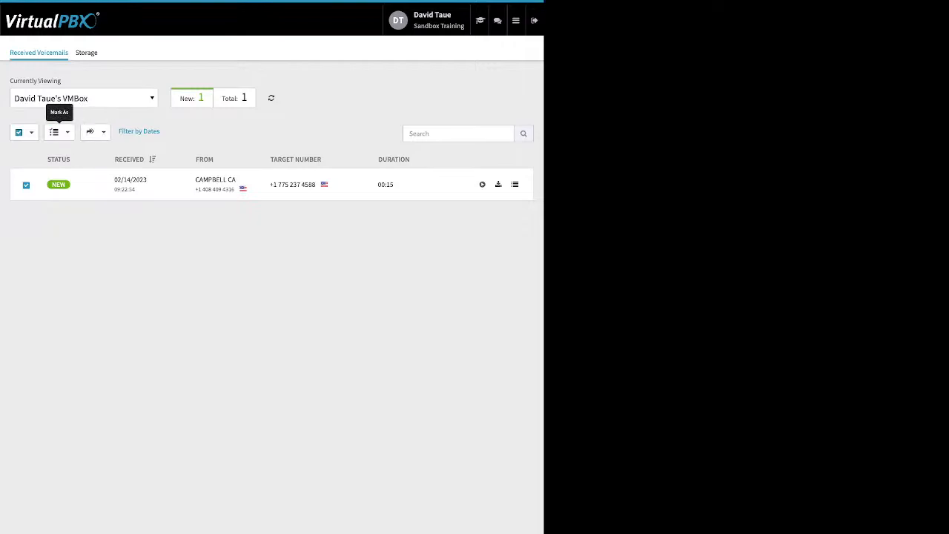
left_click(58, 132)
key("Escape")
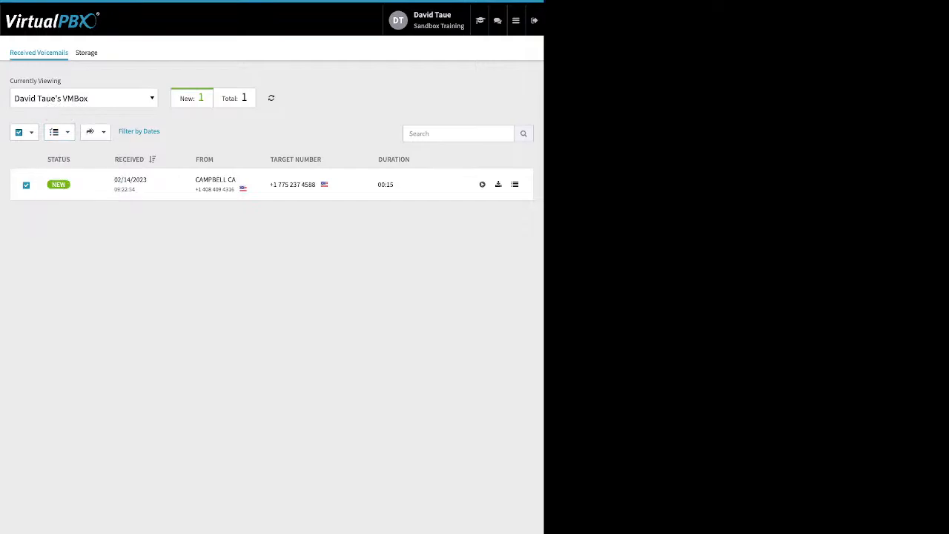
View the SMS Registration overview and the Start Registration page listing the information required.
left_click(516, 20)
mouse_move(517, 20)
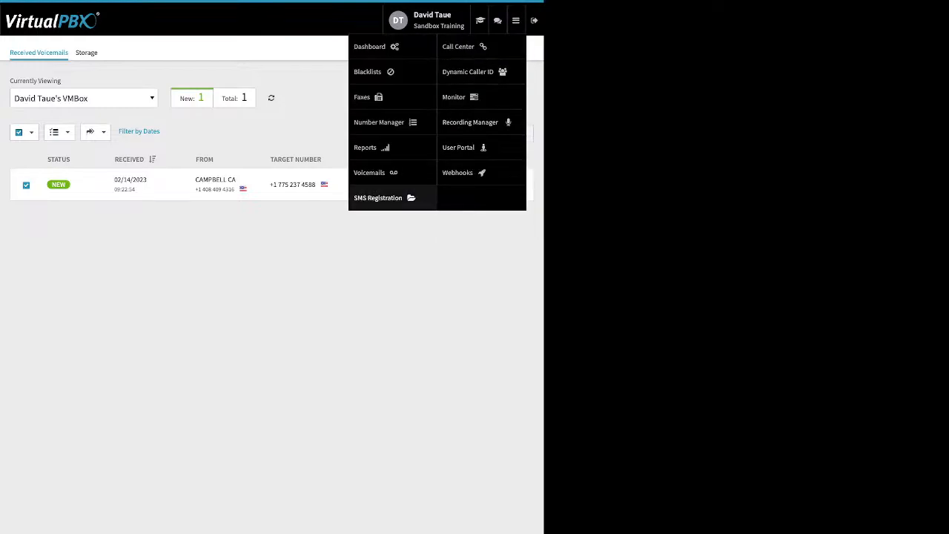
left_click(380, 197)
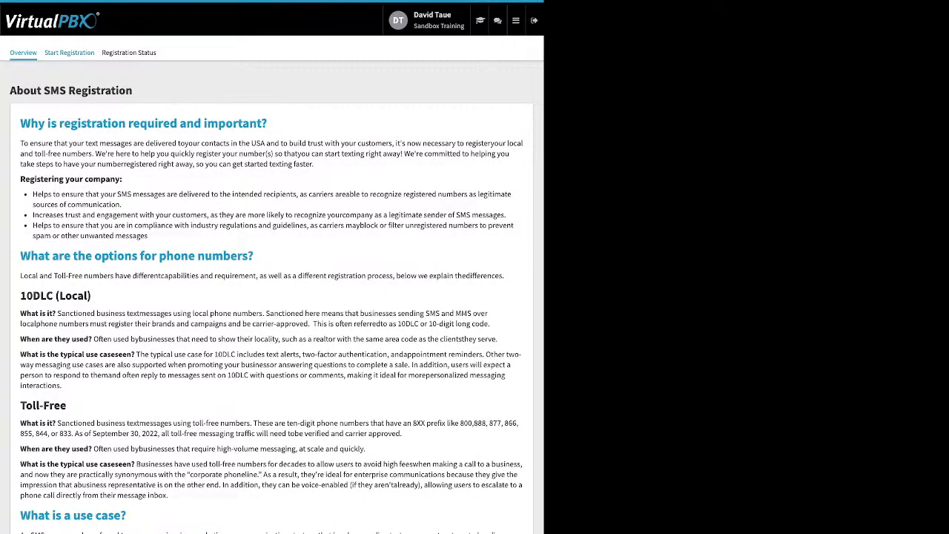
left_click(69, 52)
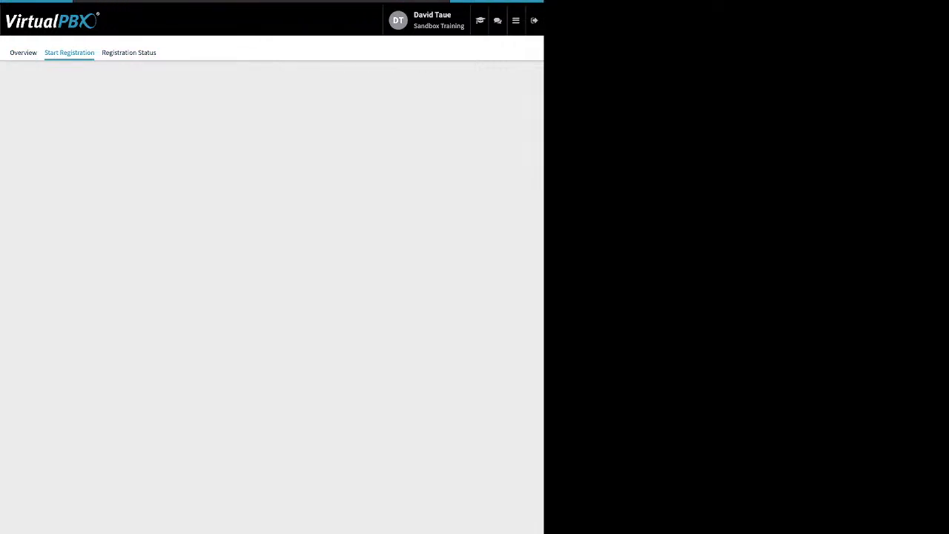
Examine the matching area code in the 408 Area code rule under Dynamic Caller ID.
left_click(516, 20)
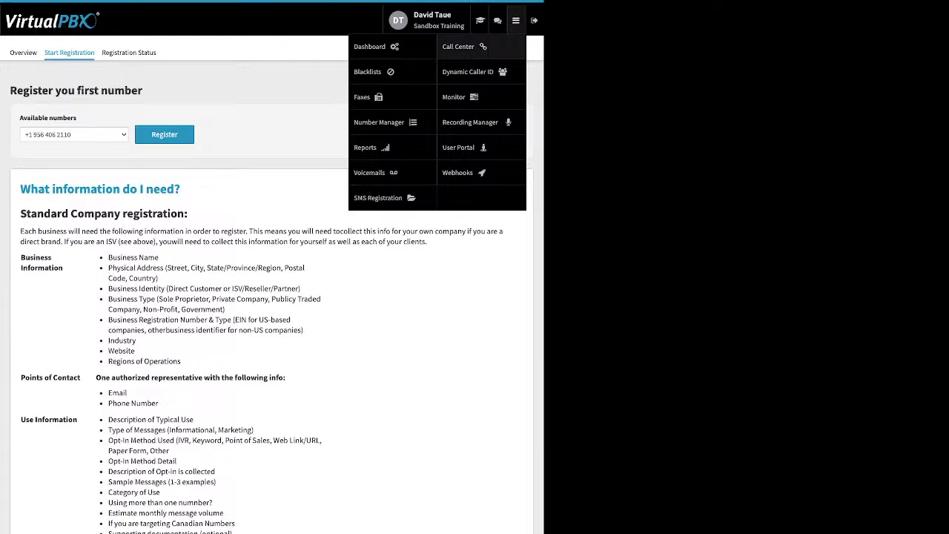
mouse_move(516, 21)
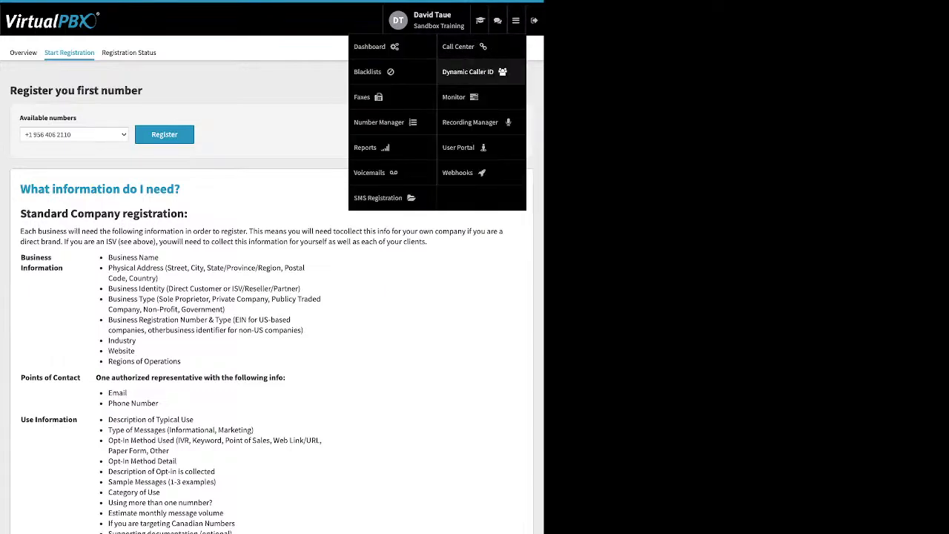
left_click(475, 72)
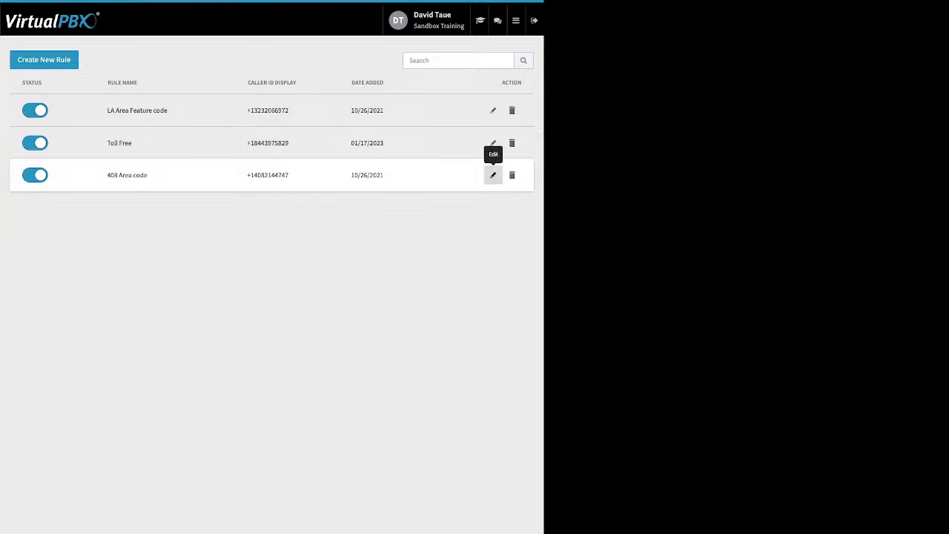
left_click(493, 175)
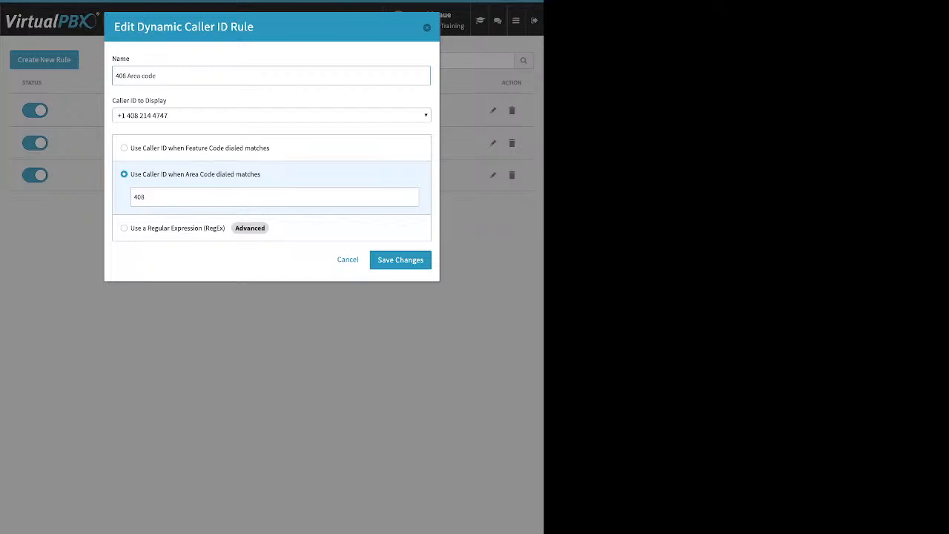
double_click(139, 197)
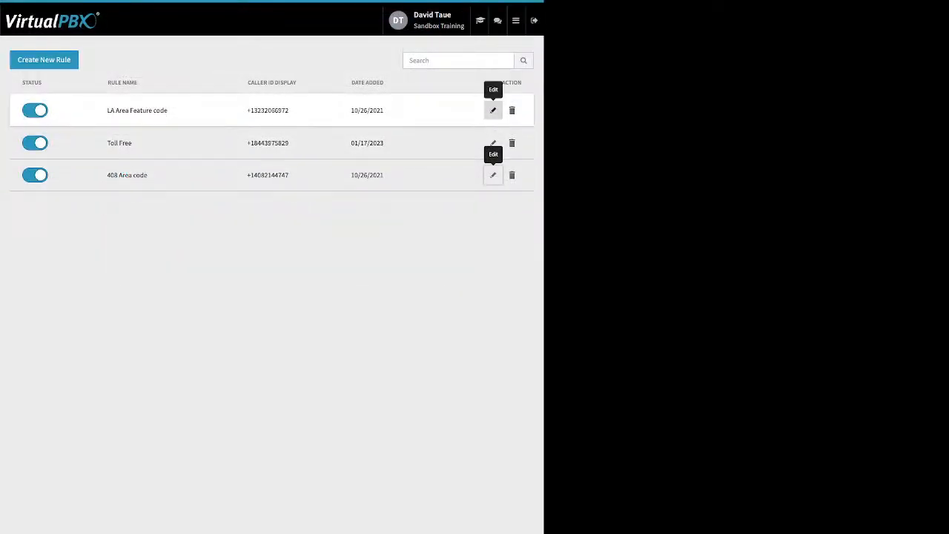
Examine the matching feature code in the LA Area Feature code rule, and leave the rule without saving.
left_click(493, 111)
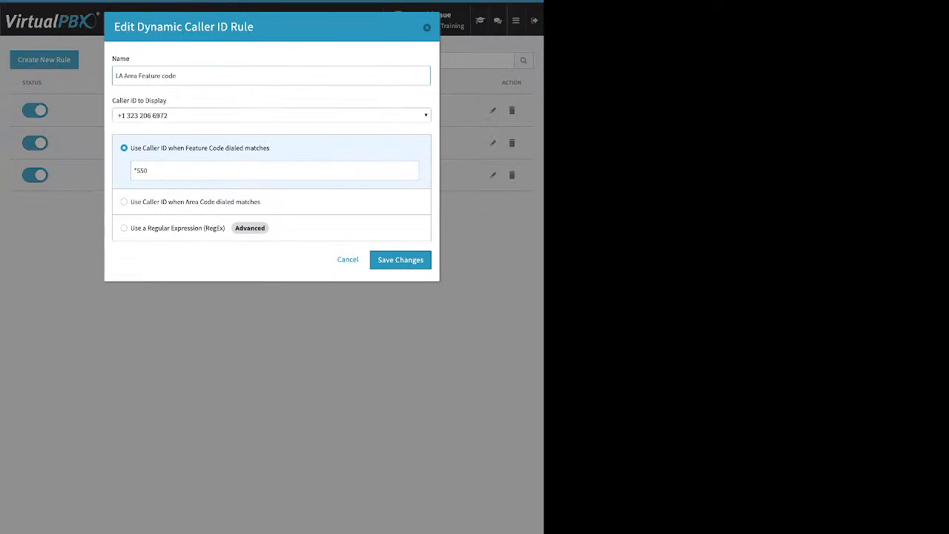
key("ctrl+a")
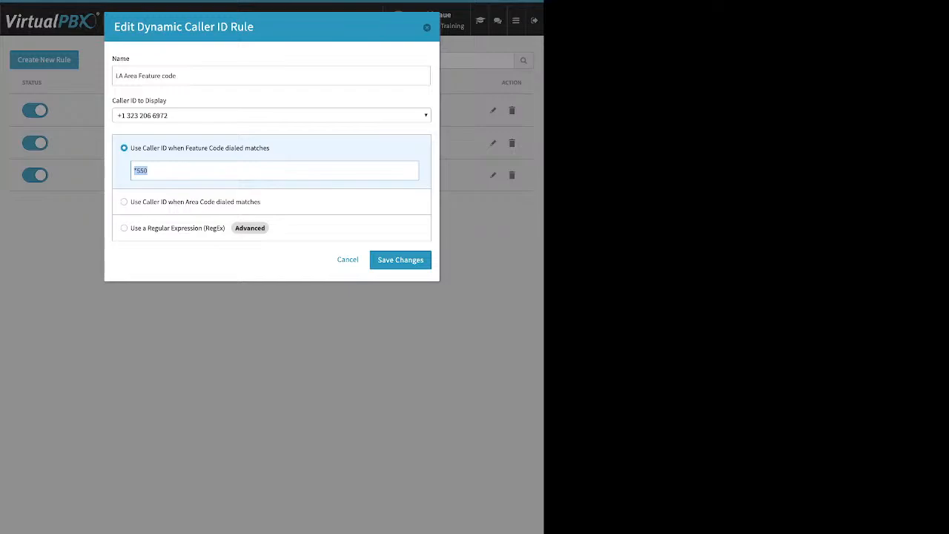
left_click(347, 259)
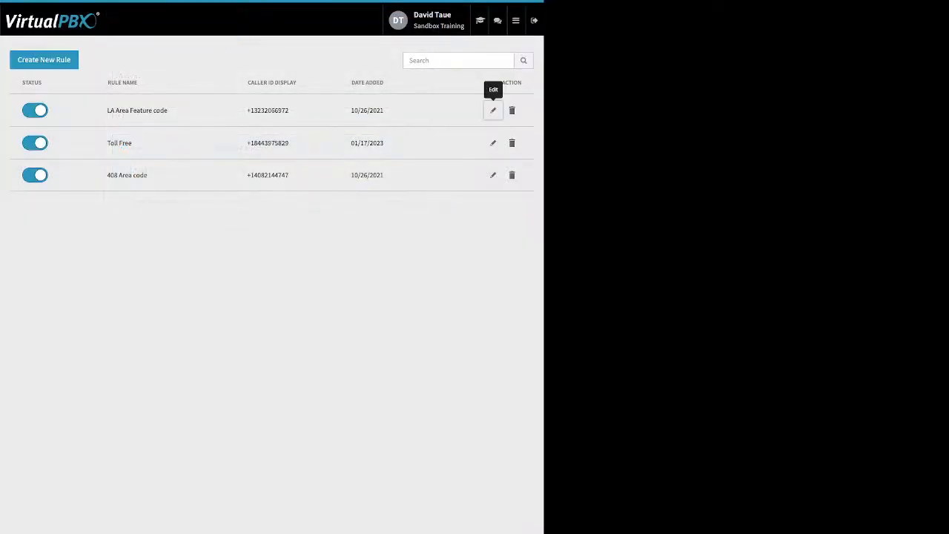
Open the Monitor and view its Devices list, returning to the Employees list.
left_click(516, 21)
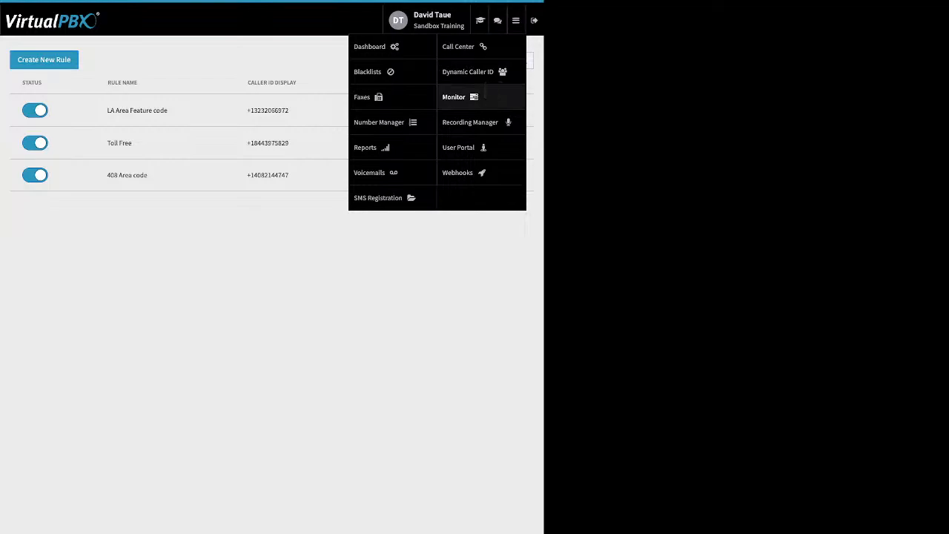
left_click(463, 96)
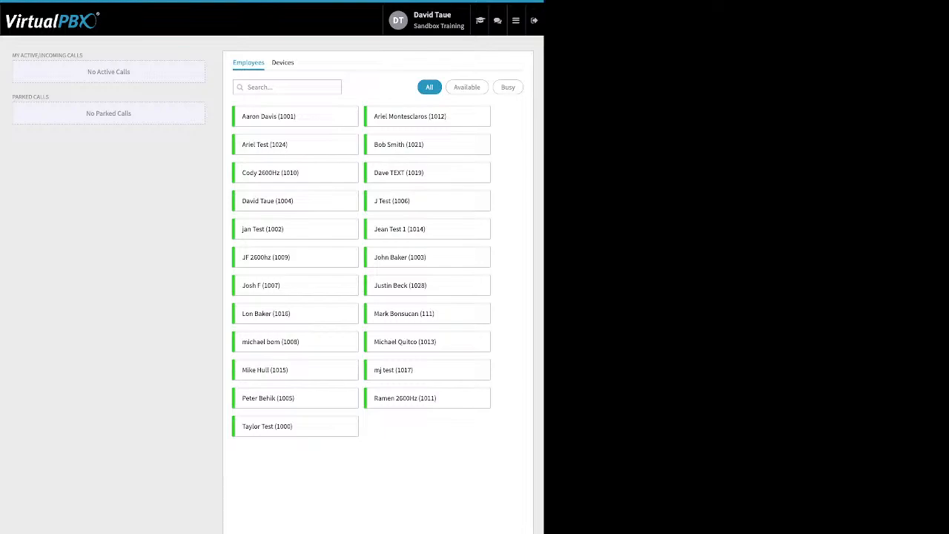
left_click(283, 63)
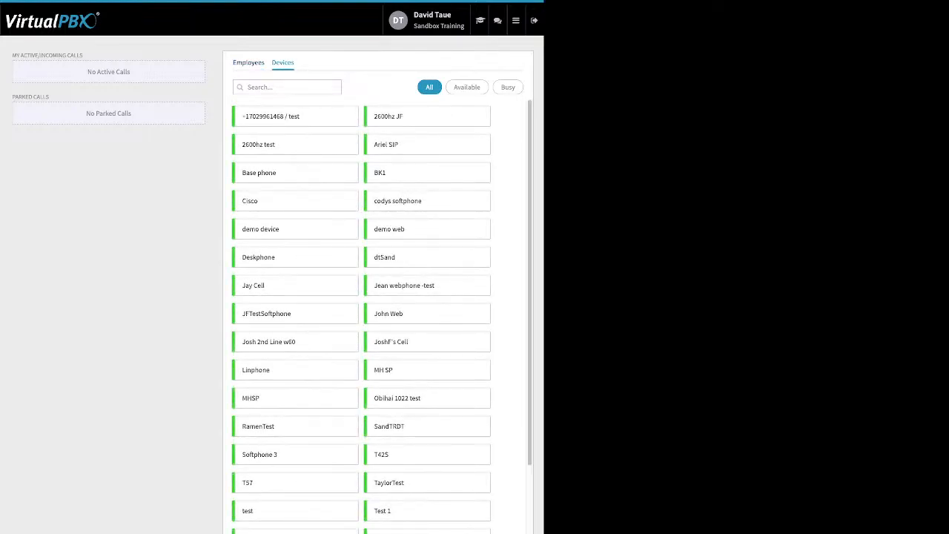
left_click(248, 63)
Filter the monitored employees by Available, Busy and All, and check the My Active/Incoming Calls and Parked Calls sections.
left_click(467, 88)
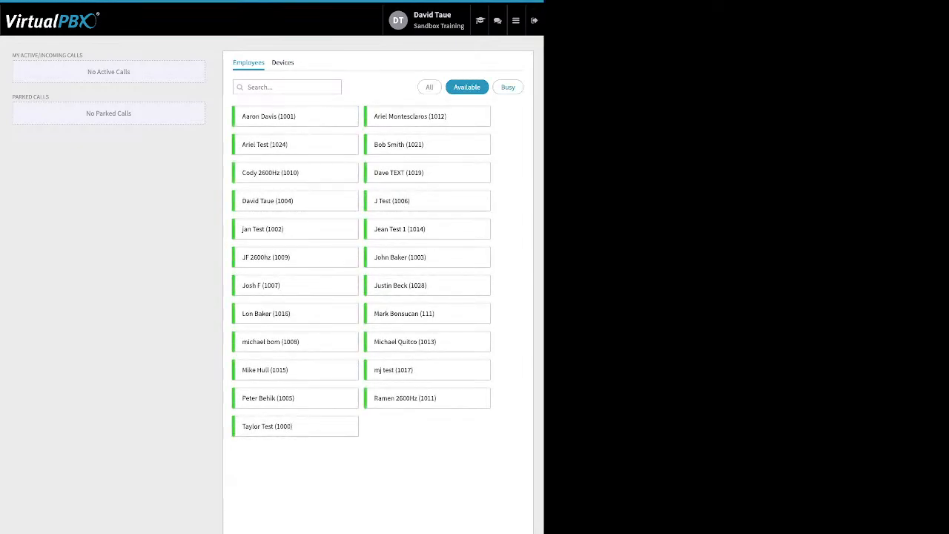
left_click(508, 87)
left_click(429, 88)
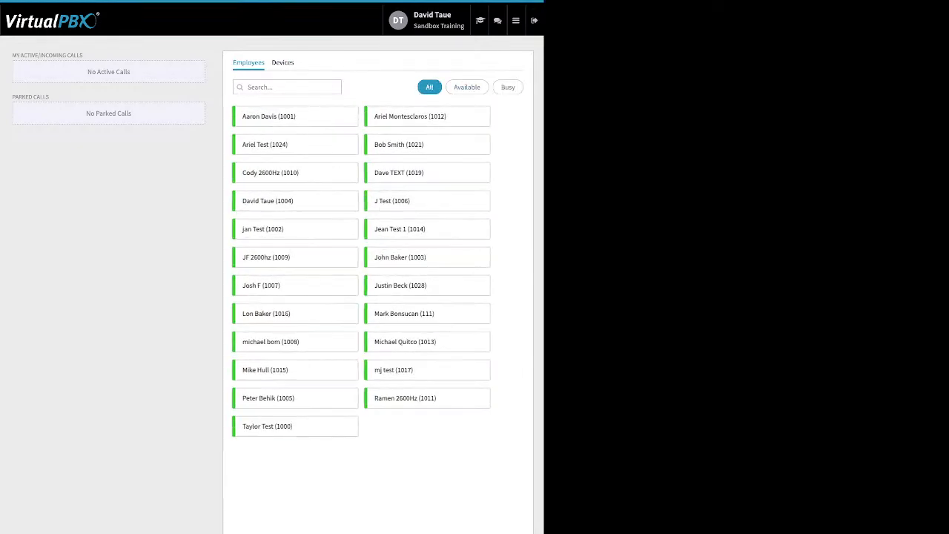
left_click_drag(83, 56, 12, 55)
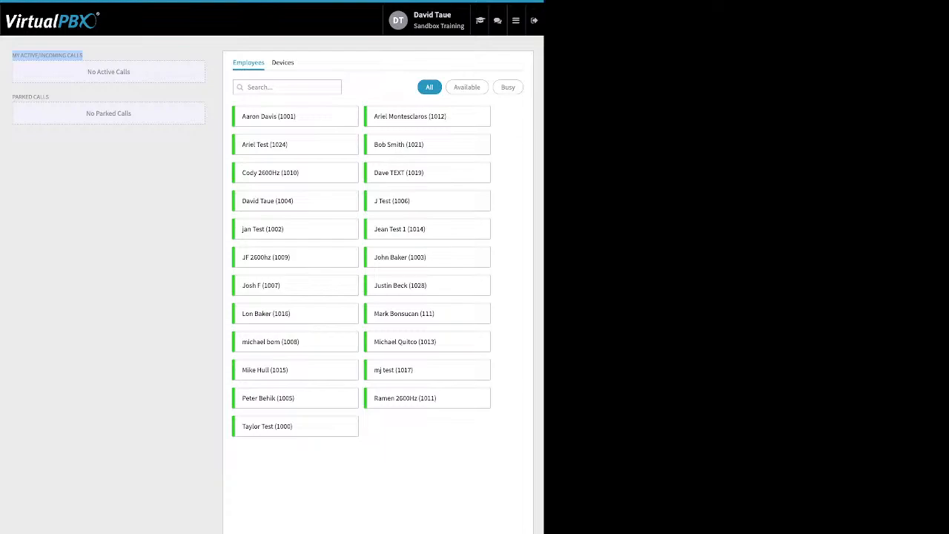
left_click_drag(54, 98, 18, 97)
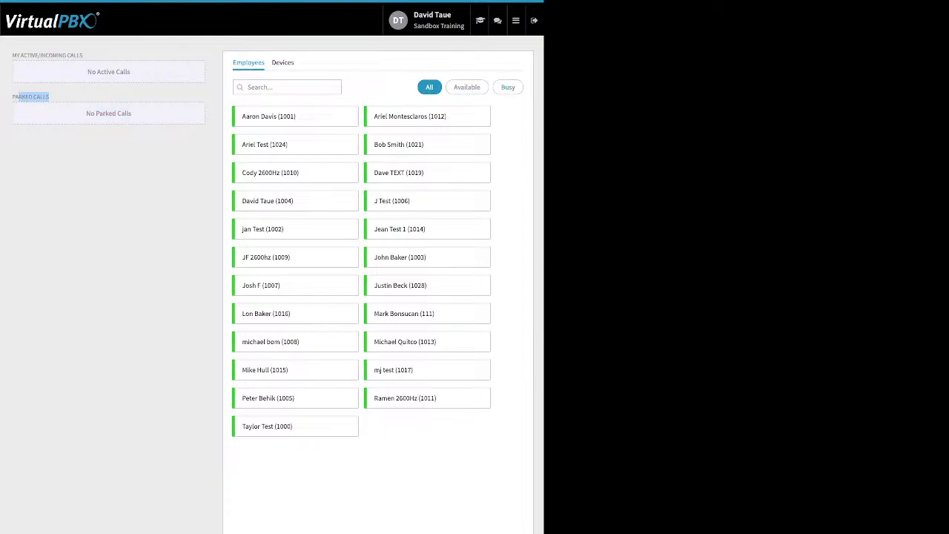
View the Webhooks area and its form for creating a new webhook.
mouse_move(516, 21)
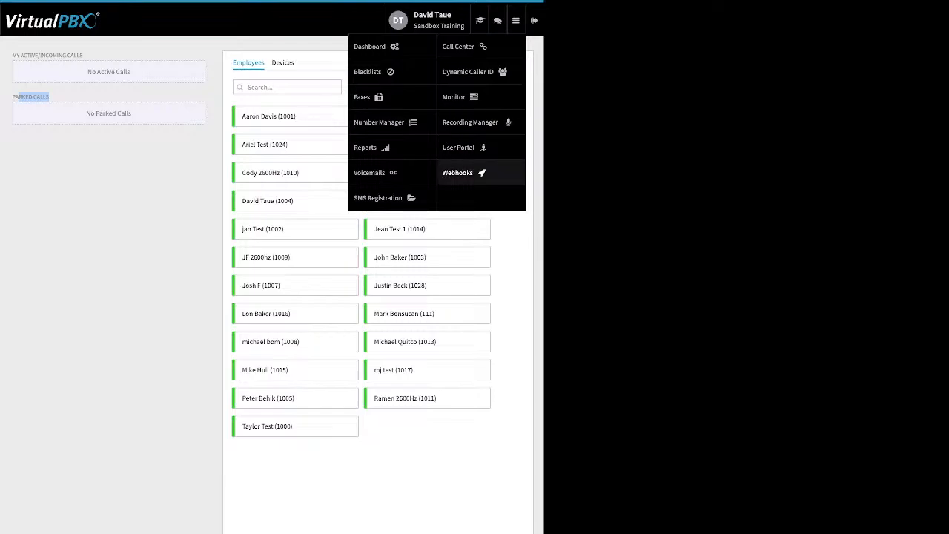
left_click(458, 172)
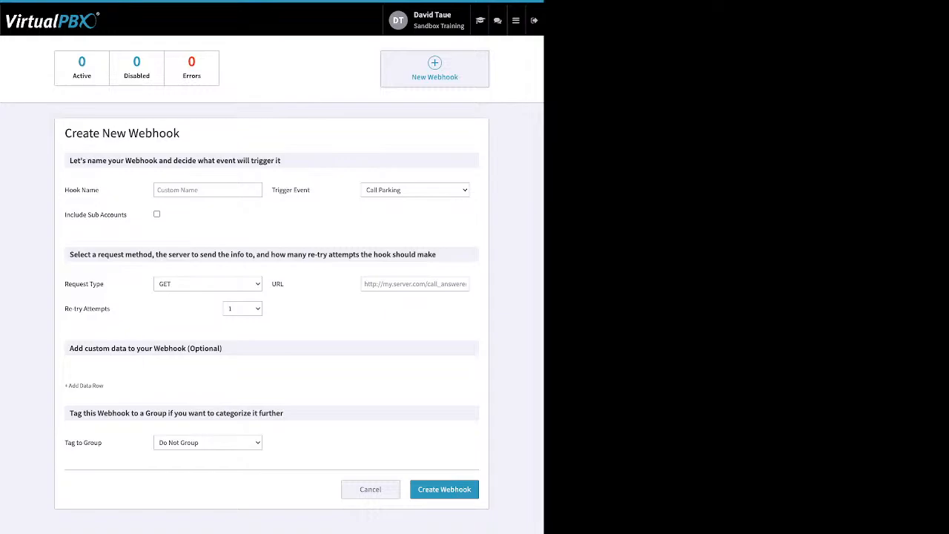
Open the User Portal, select the 02/14/2023 voicemail and show the options for marking it.
mouse_move(516, 21)
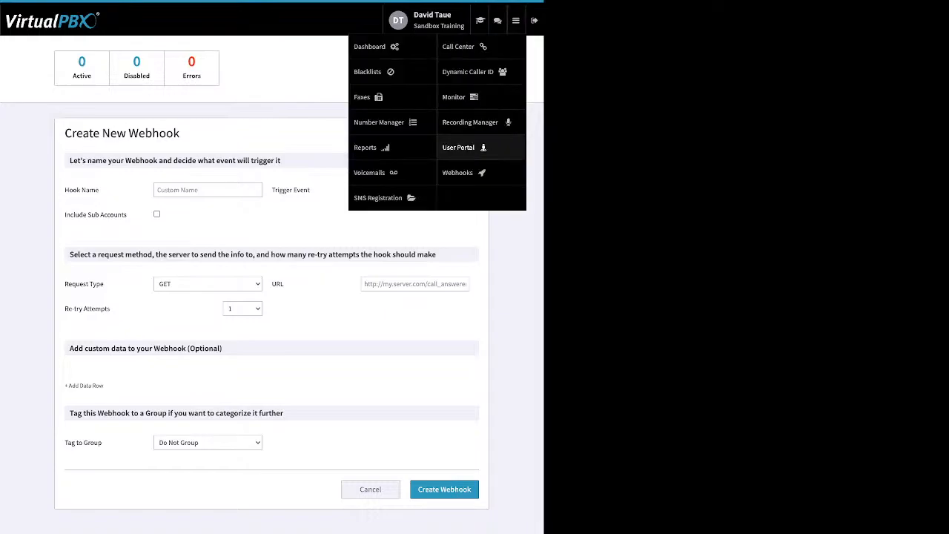
left_click(458, 146)
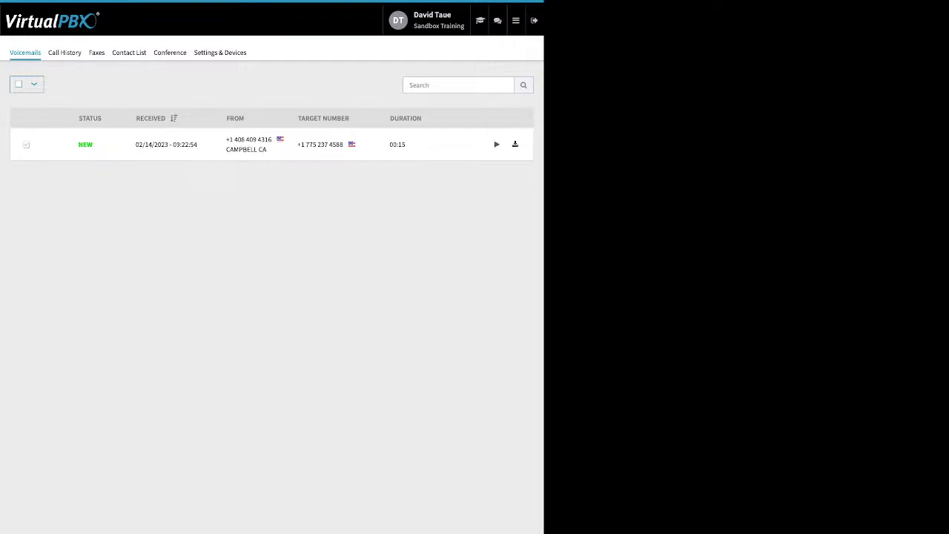
left_click(26, 145)
left_click(69, 83)
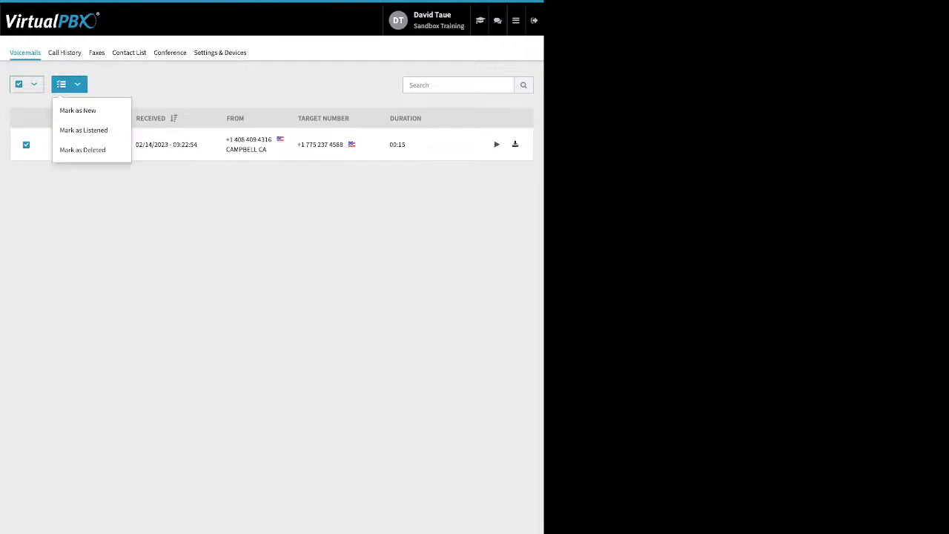
Open the Call History and filter it with a start date of 01/02/2023.
left_click(69, 84)
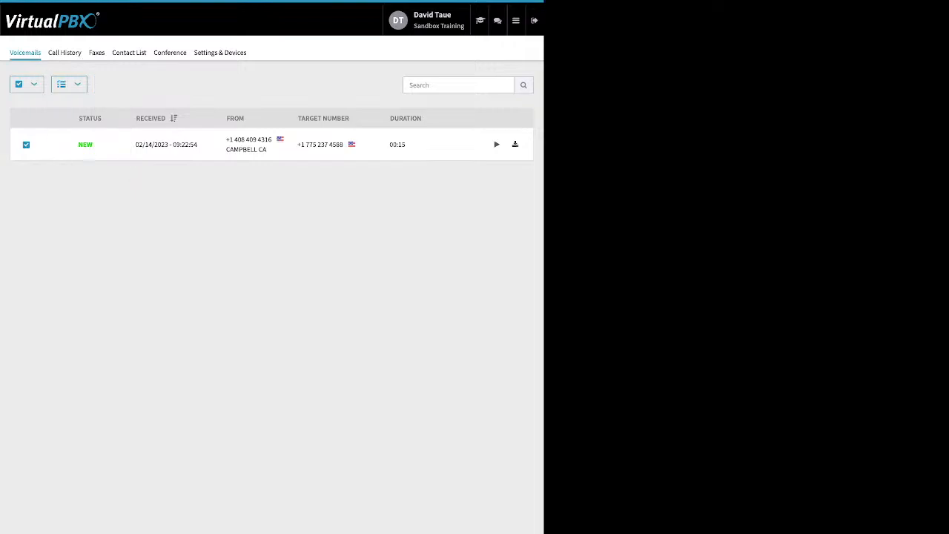
left_click(64, 53)
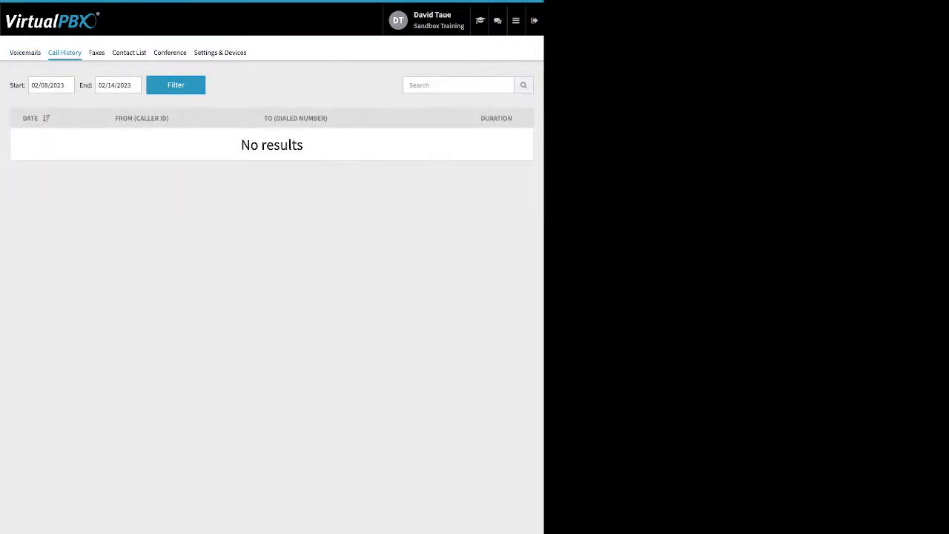
left_click(61, 85)
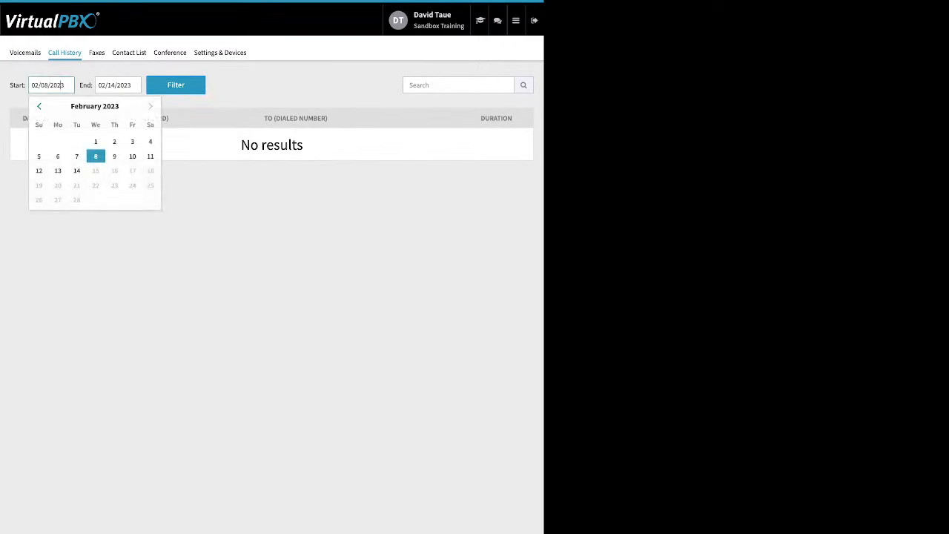
left_click(40, 106)
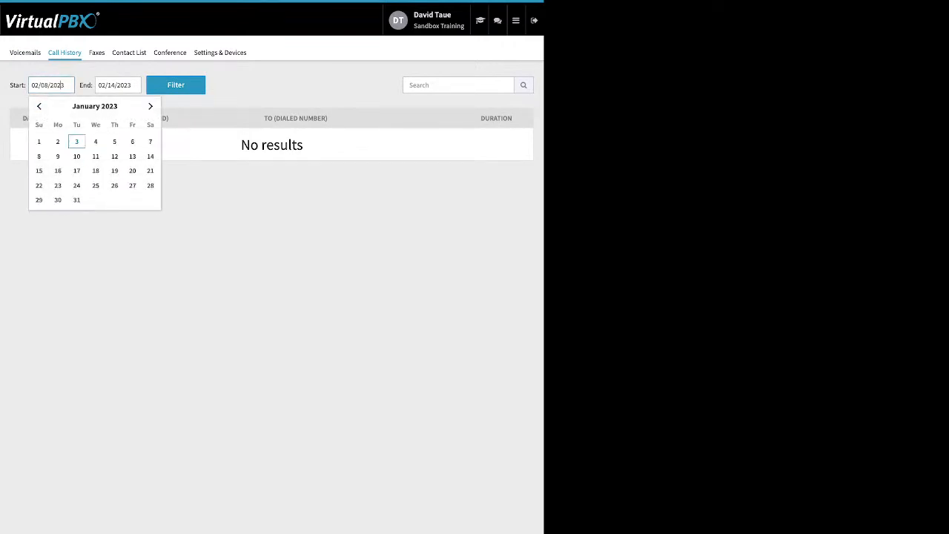
left_click(58, 142)
left_click(176, 85)
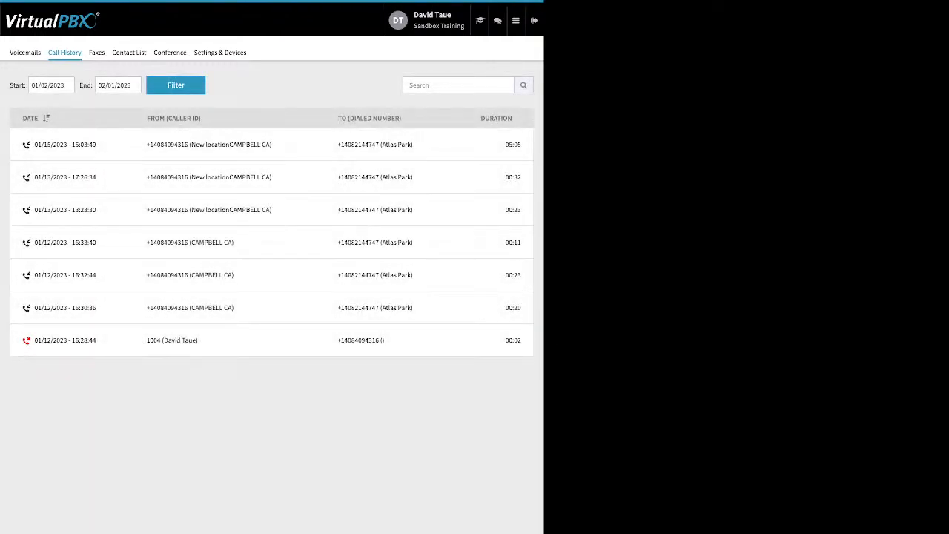
View the User Portal's Faxes section and its Contact List.
left_click(96, 52)
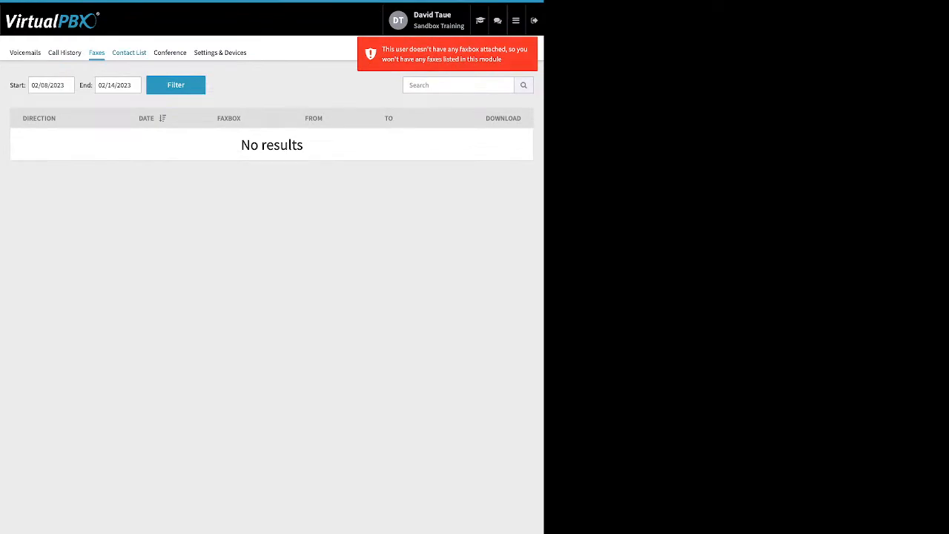
left_click(129, 53)
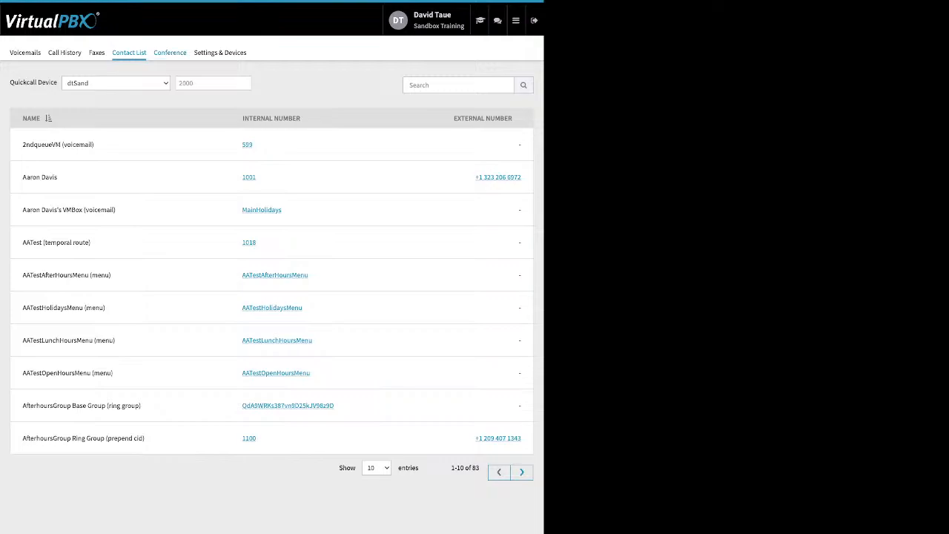
View the Conference settings, highlighting the moderator and participant PIN fields, the join muted and deaf options, and the entry and exit tones.
left_click(170, 53)
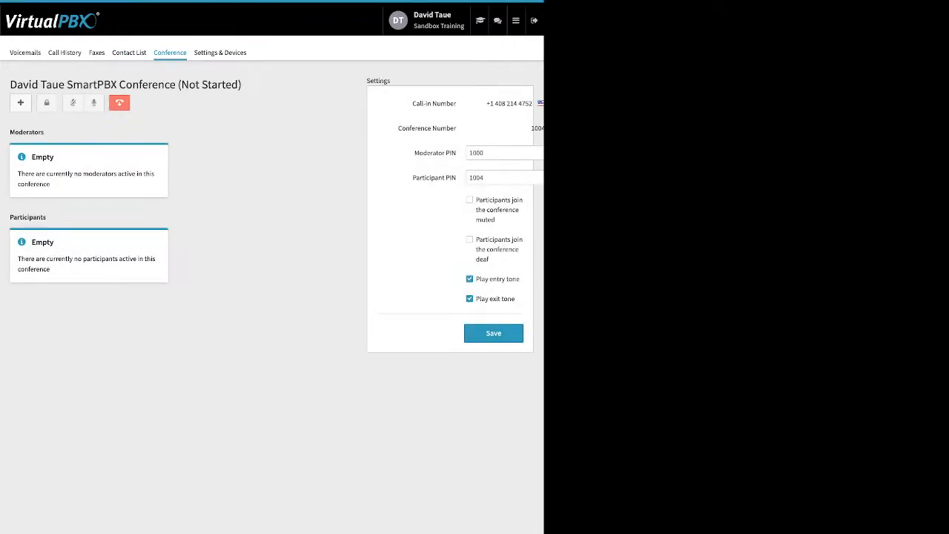
left_click_drag(413, 153, 457, 178)
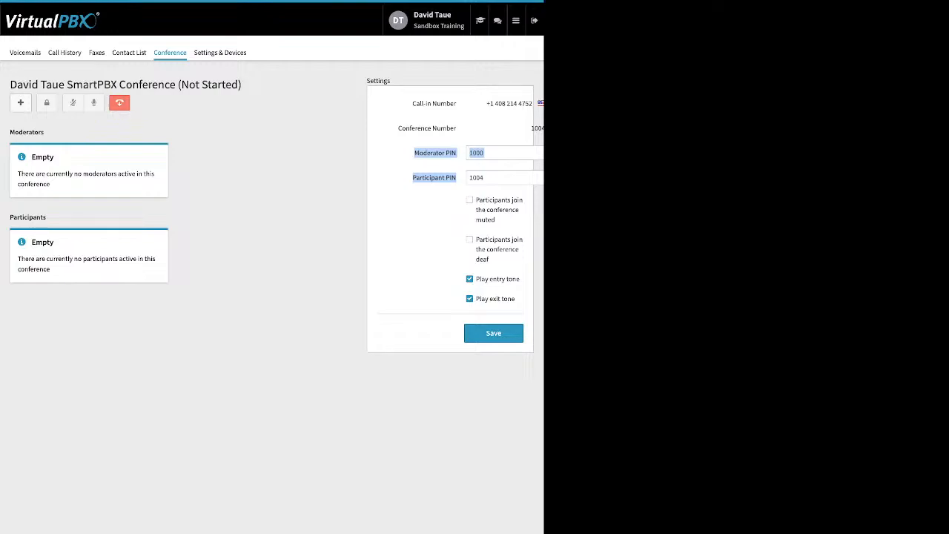
left_click_drag(475, 199, 491, 260)
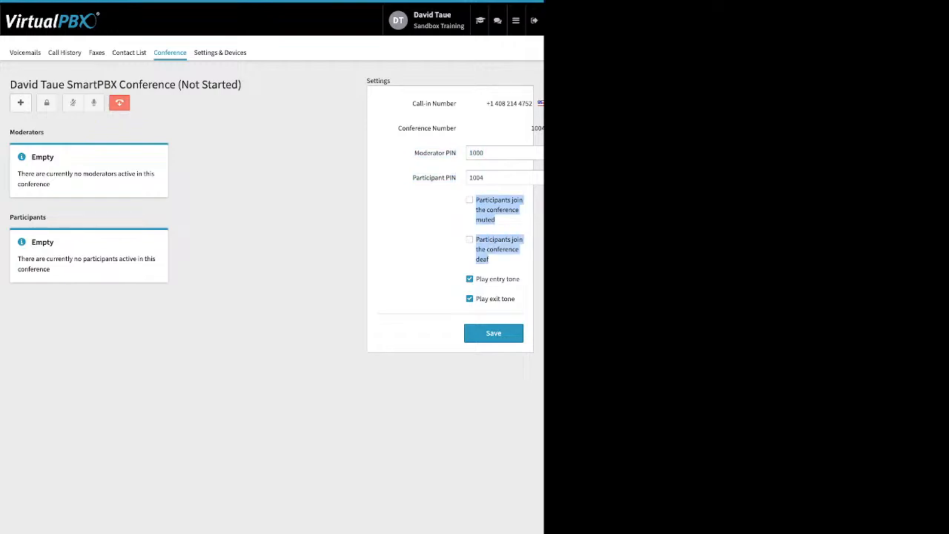
left_click_drag(481, 279, 516, 299)
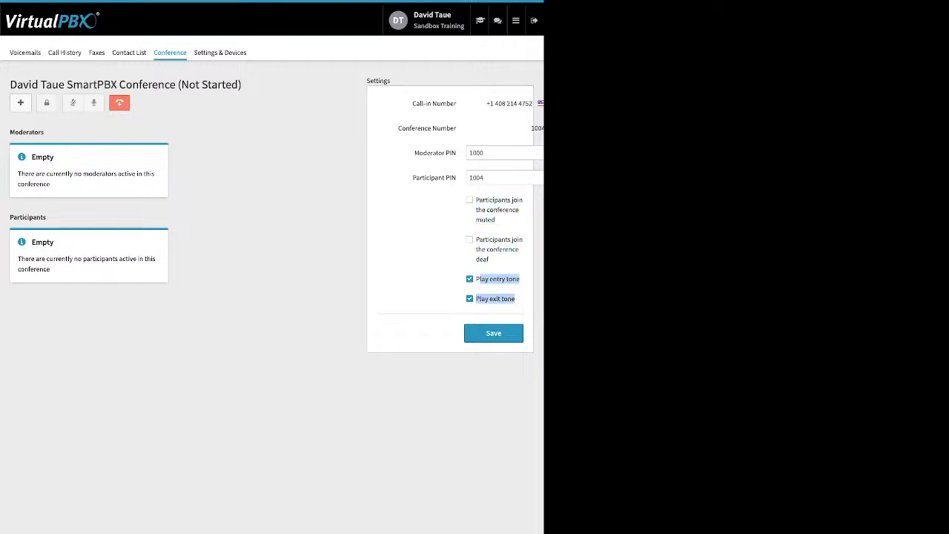
left_click(517, 300)
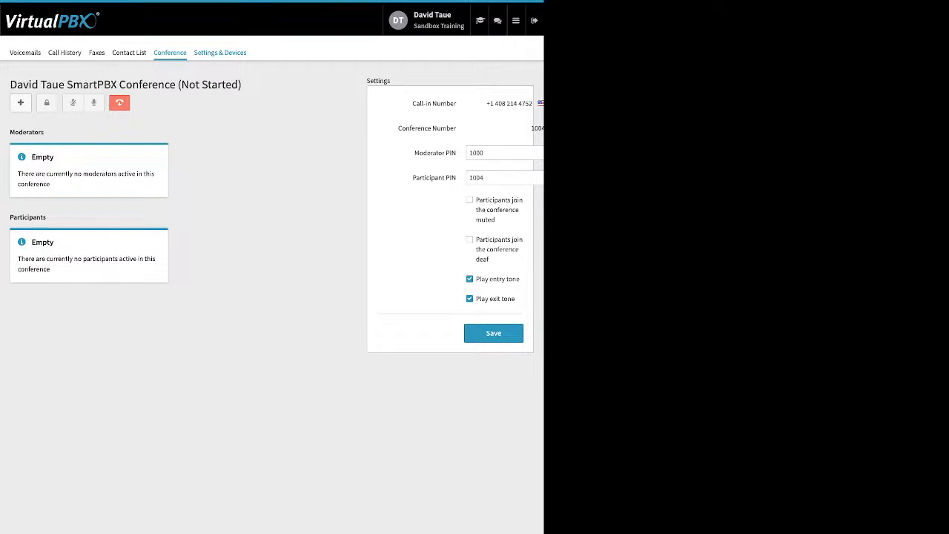
Open Settings & Devices and enable call forwarding to view its options, leaving it disabled without saving.
left_click(220, 52)
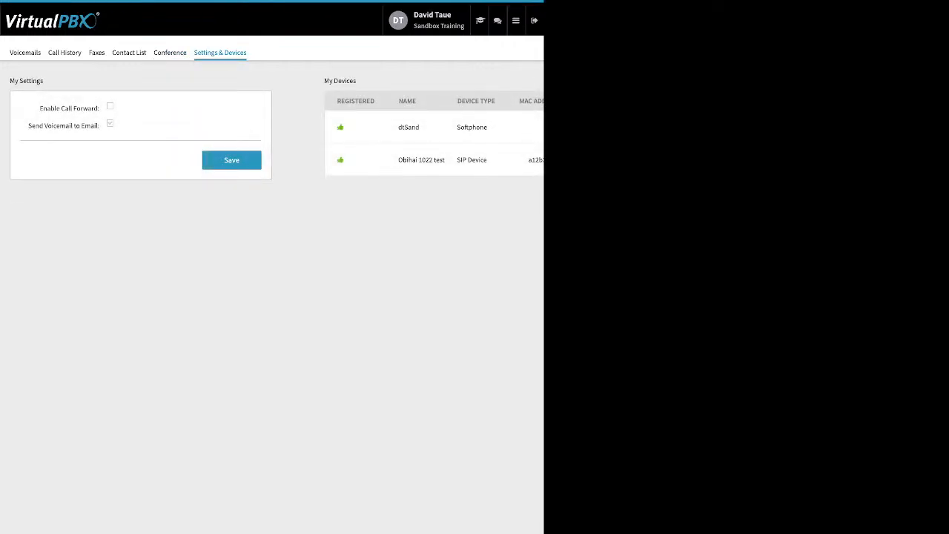
left_click_drag(40, 108, 99, 108)
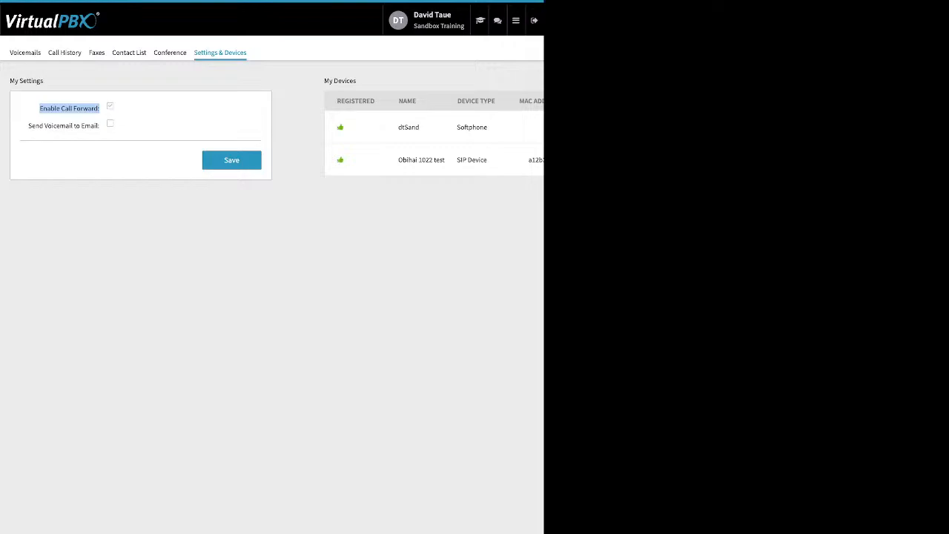
left_click(109, 106)
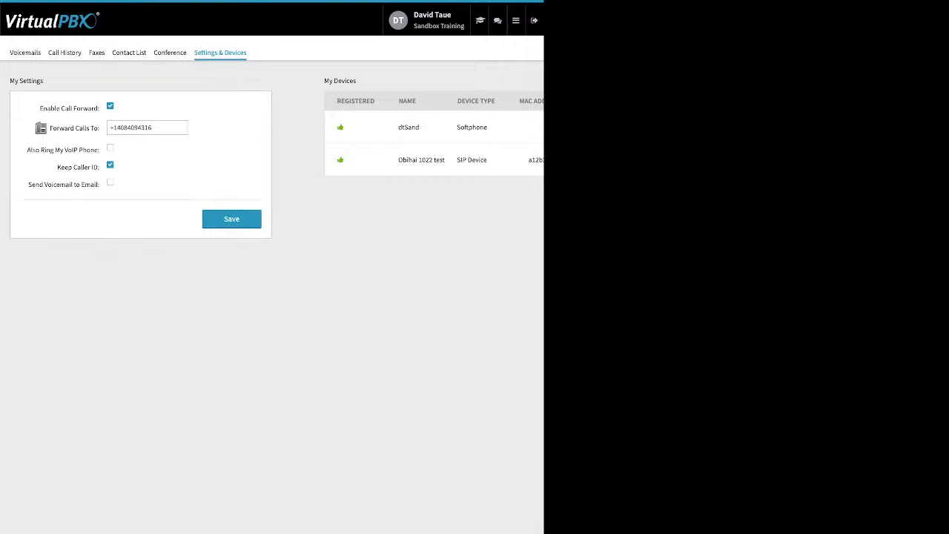
left_click(109, 107)
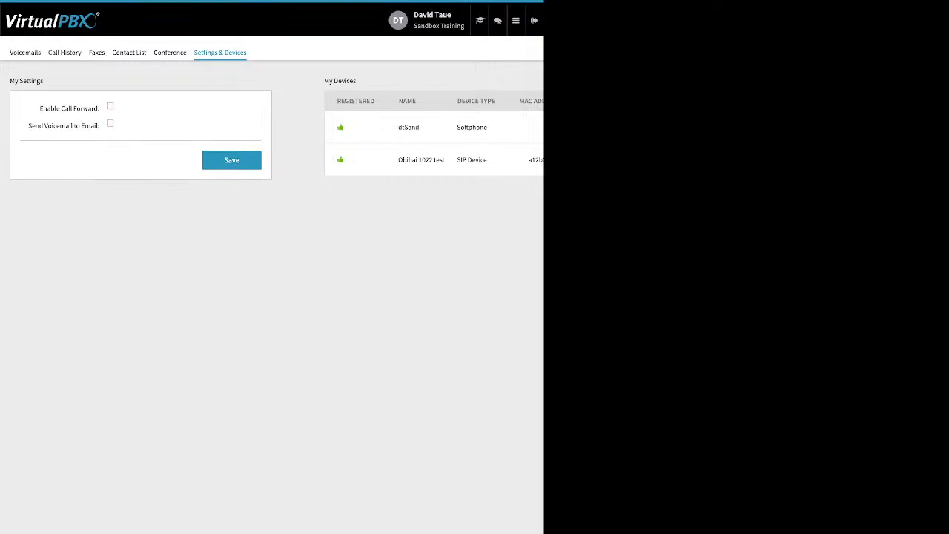
Leave the User Portal and return to the main Dashboard.
left_click(516, 20)
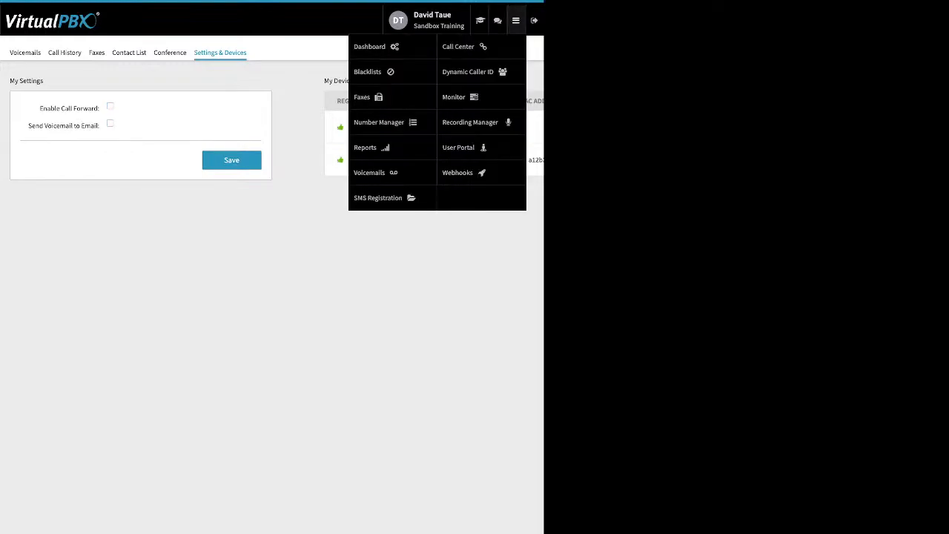
left_click(370, 46)
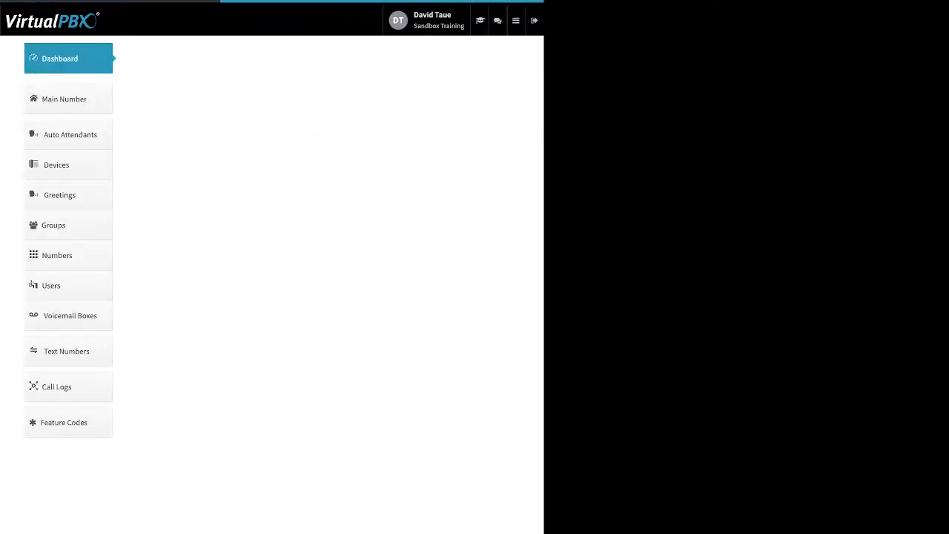